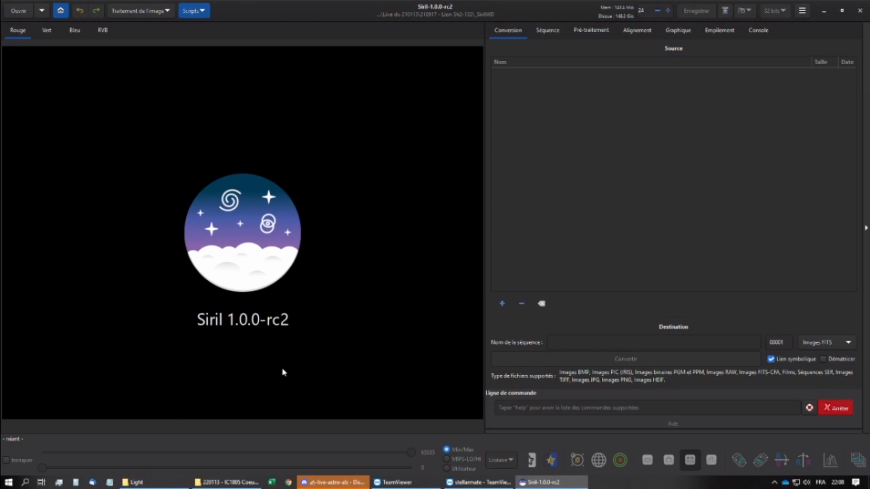
- Switch to File Explorer and open the 210917 - Lion Sh2-132 project folder inside Live du 210113
click(227, 482)
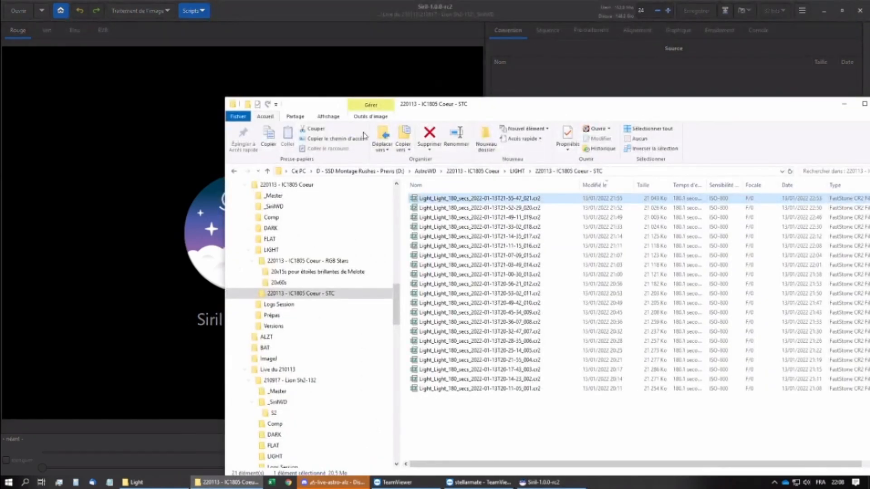
drag(450, 108, 306, 76)
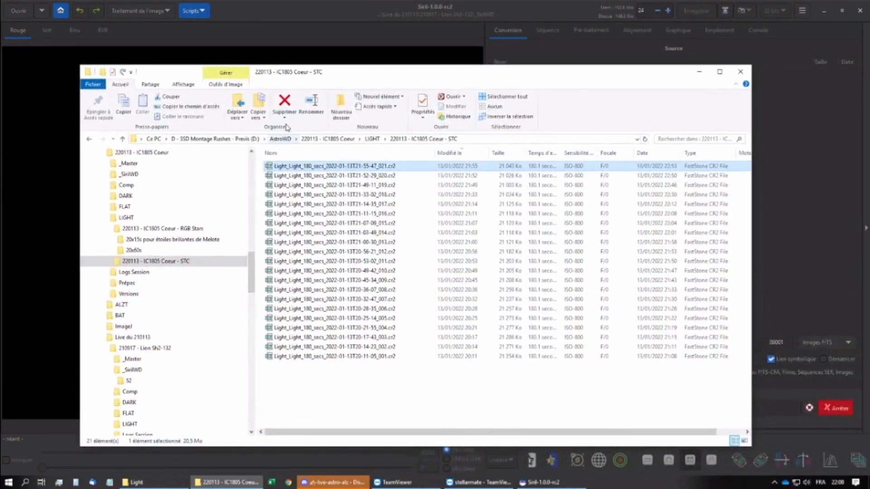
scroll(153, 279, down, 3)
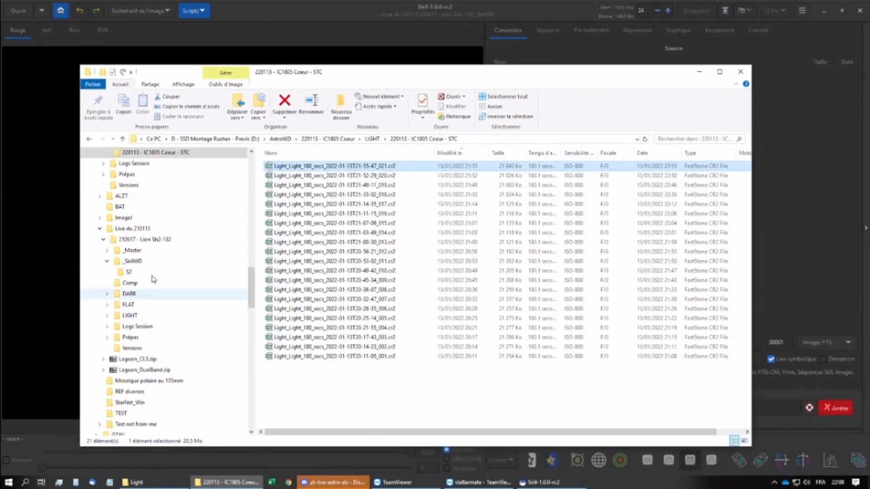
click(165, 239)
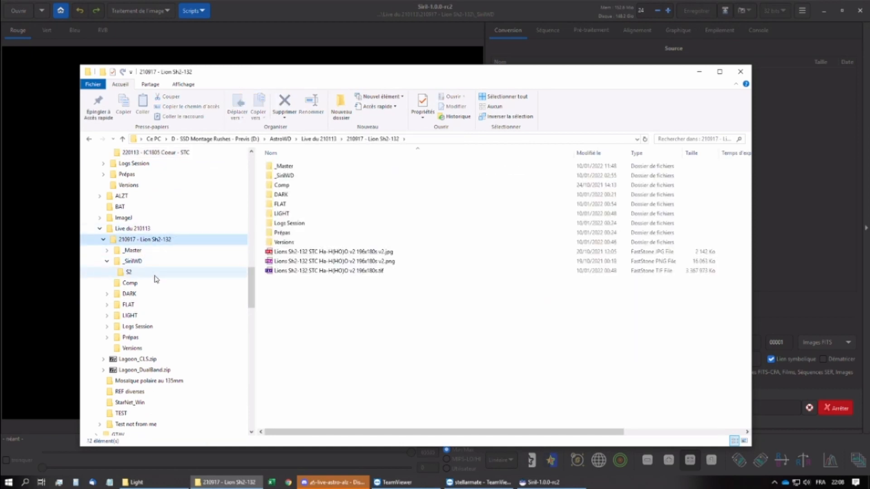
scroll(155, 277, down, 1)
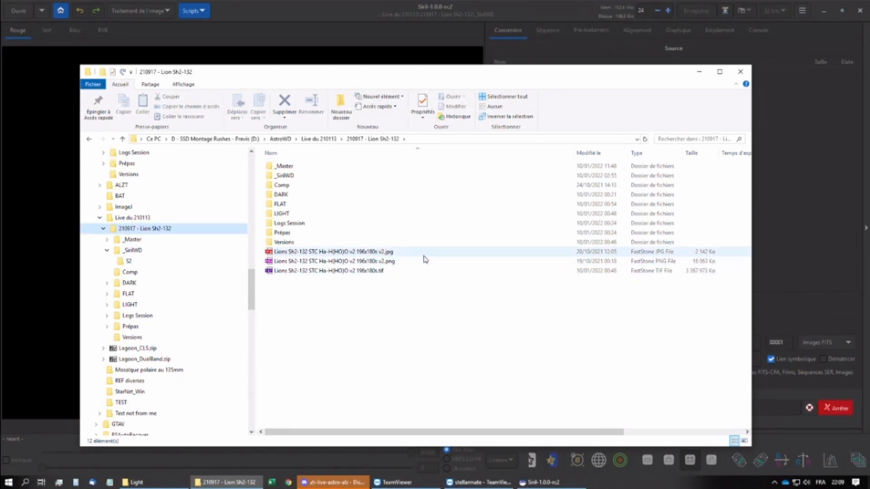
- View the whole finished image Lions Sh2-132 STC Ha-H(HO)O v2 196x180s v2.png, and close the image viewer
double_click(390, 263)
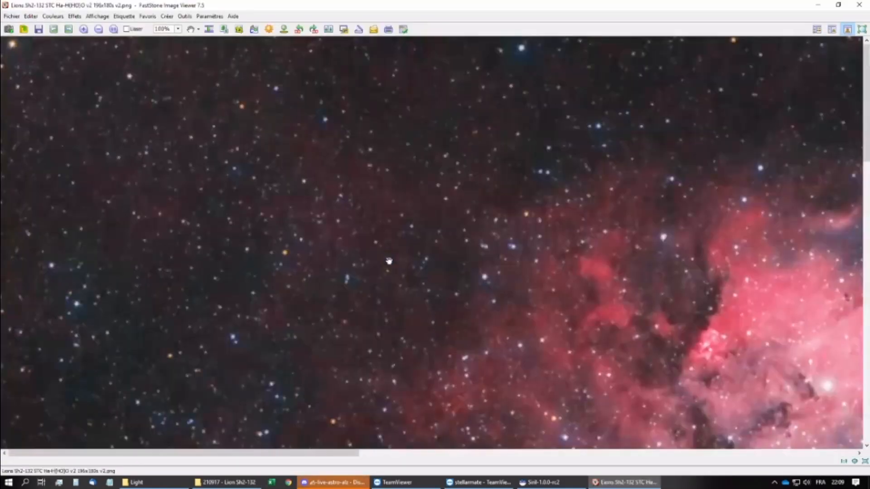
click(388, 261)
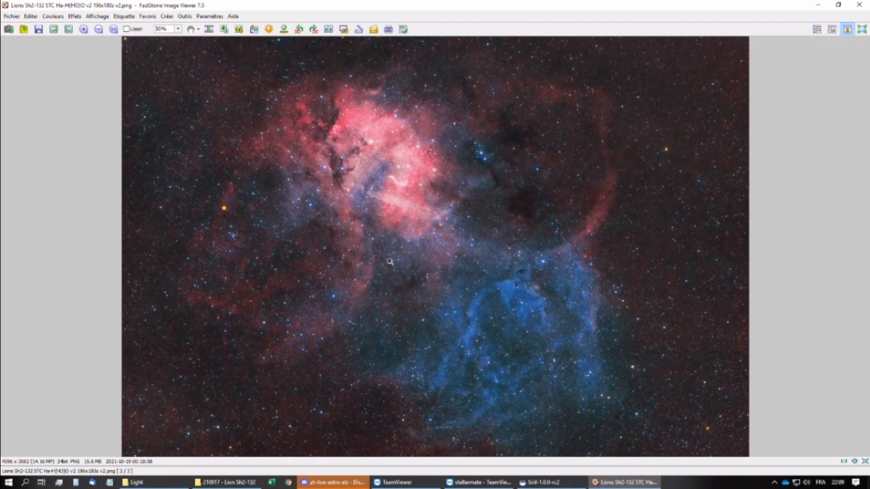
click(858, 6)
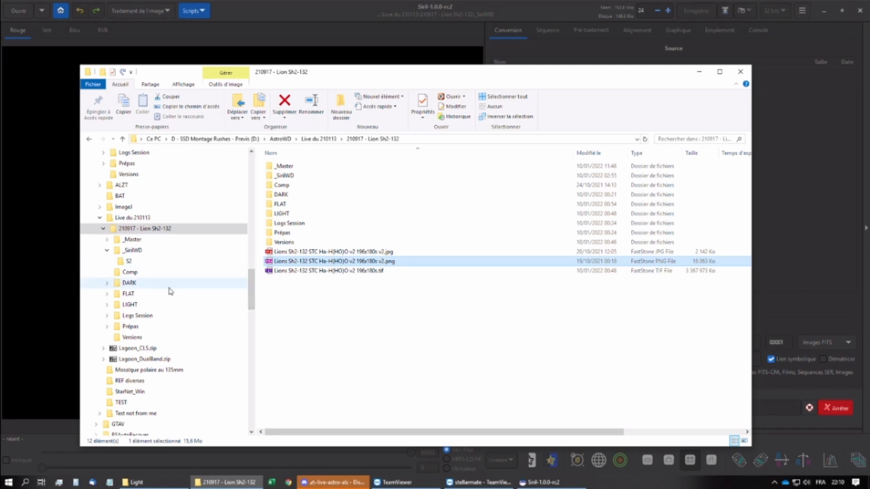
- Examine the S1 and S2 master dark and flat files in the project's _Master folder
click(143, 241)
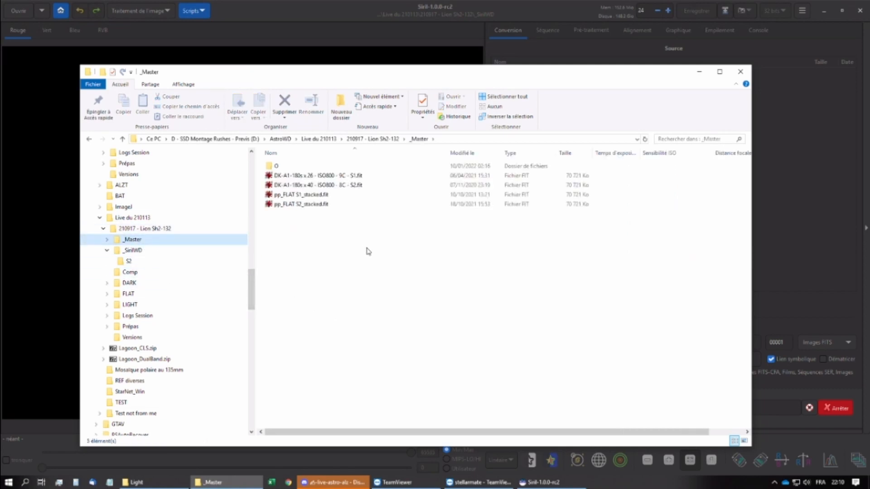
drag(368, 252, 296, 172)
click(308, 300)
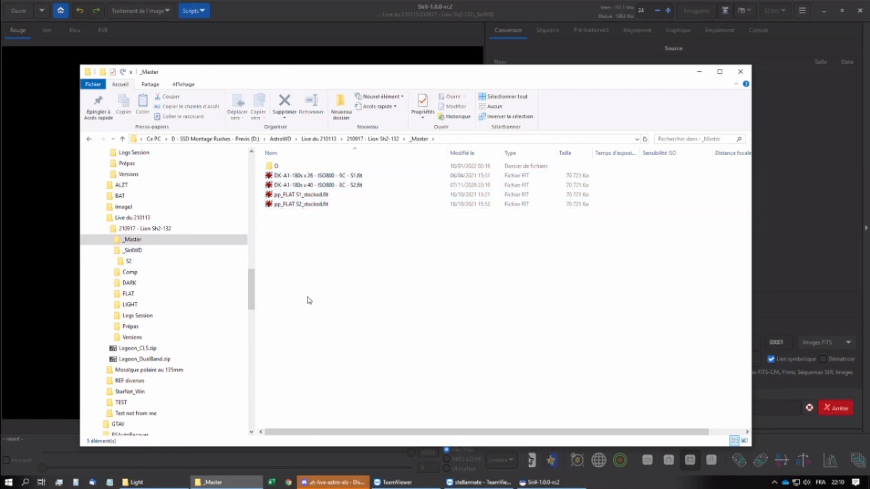
click(290, 184)
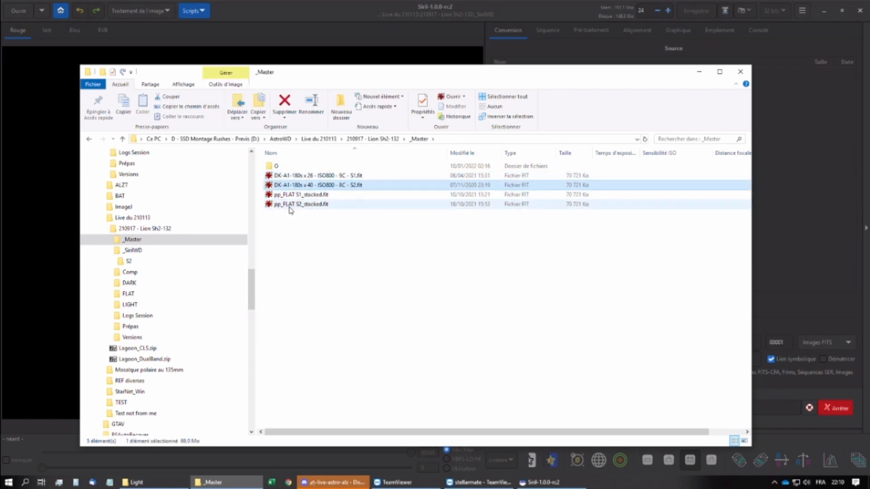
click(296, 195)
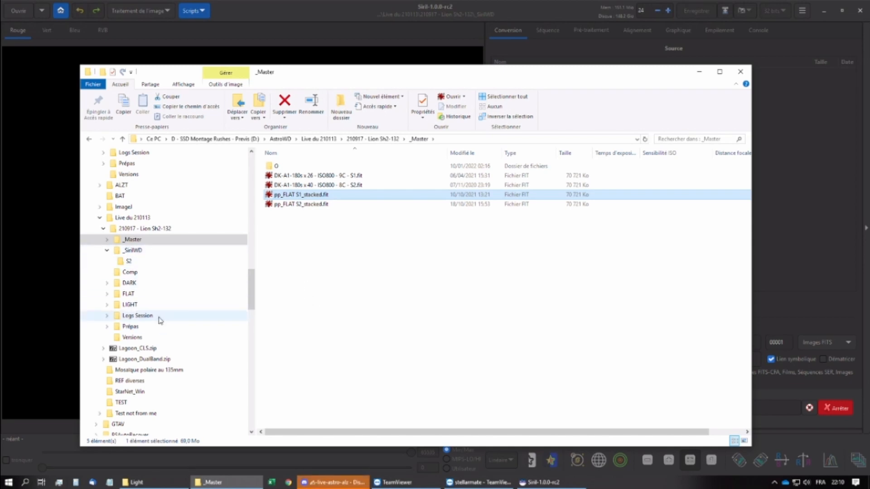
- Expand the LIGHT folder and look through its 211009 - S1 STC, 211017 - S2 STC and 211017 - STARS RGB subfolders
click(134, 305)
click(106, 306)
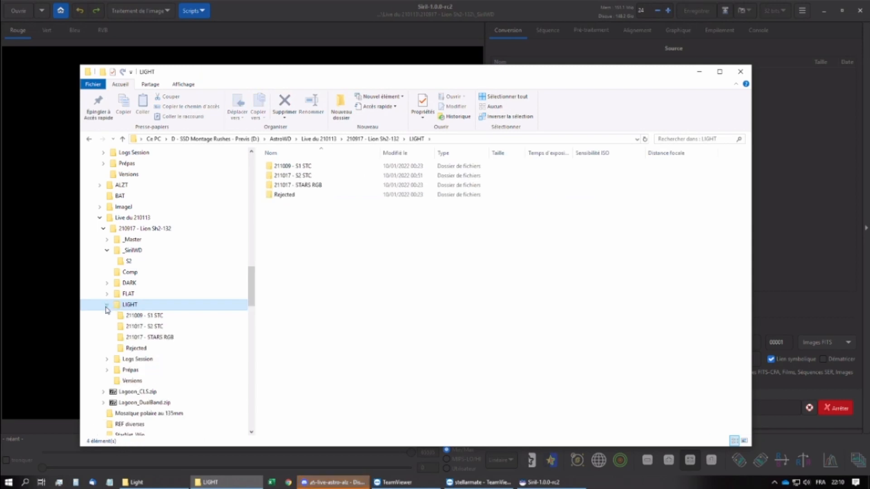
click(161, 317)
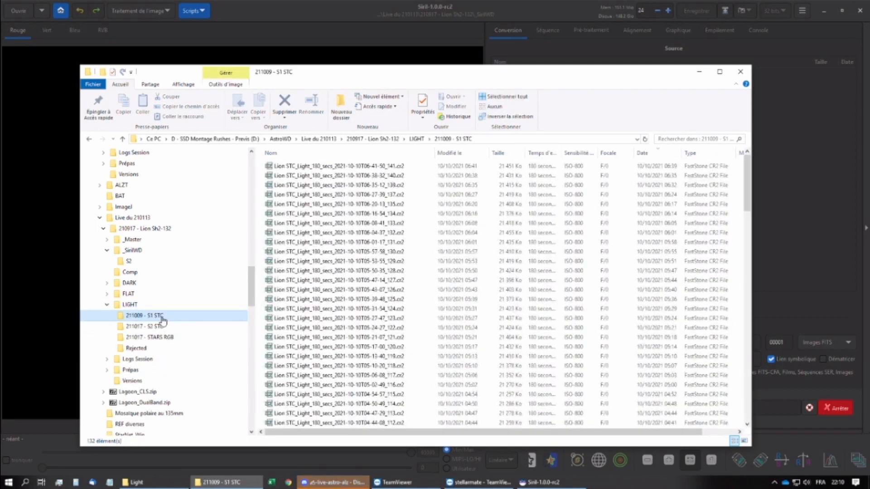
click(154, 327)
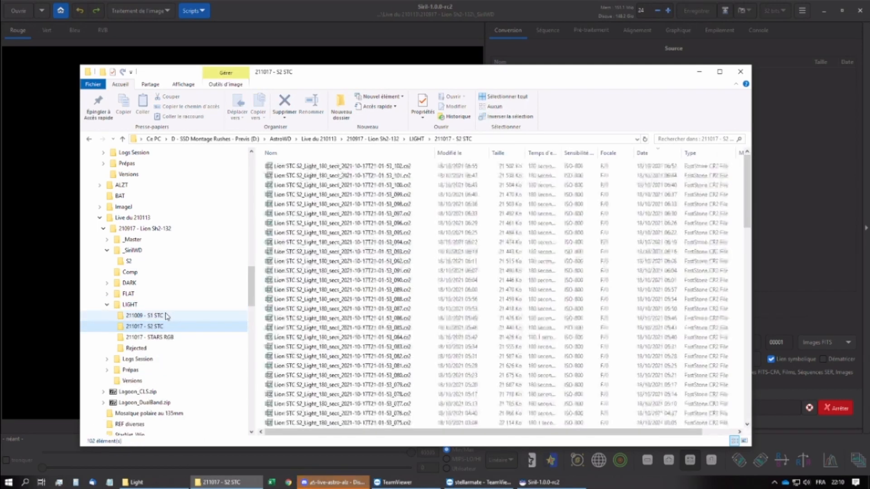
click(162, 317)
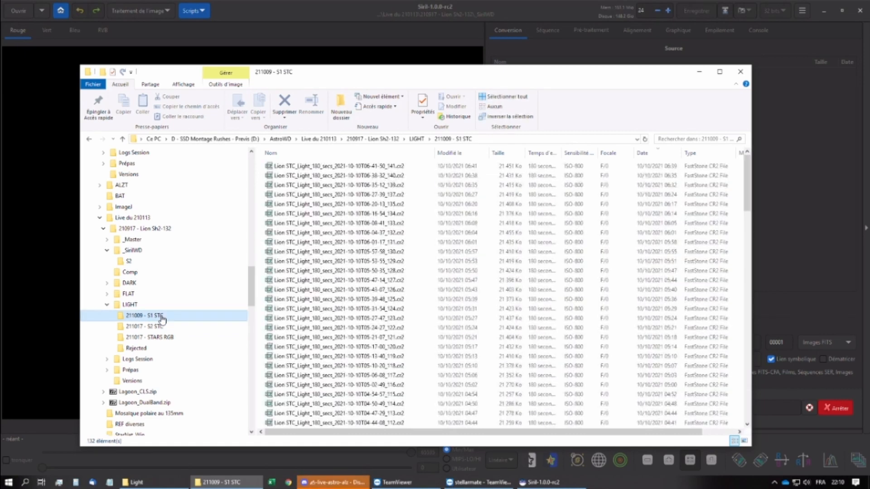
click(163, 340)
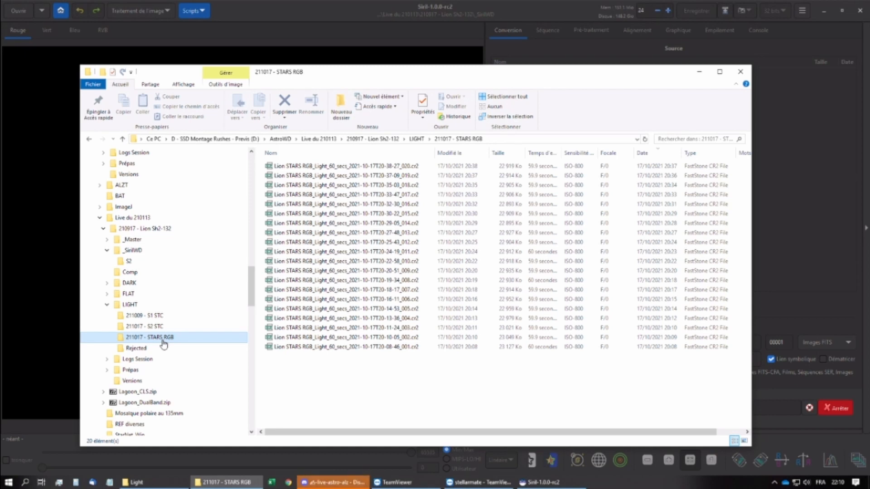
- Review the light frame lists of the S1 STC and S2 STC sessions, and open the Rejected folder
click(164, 317)
click(183, 324)
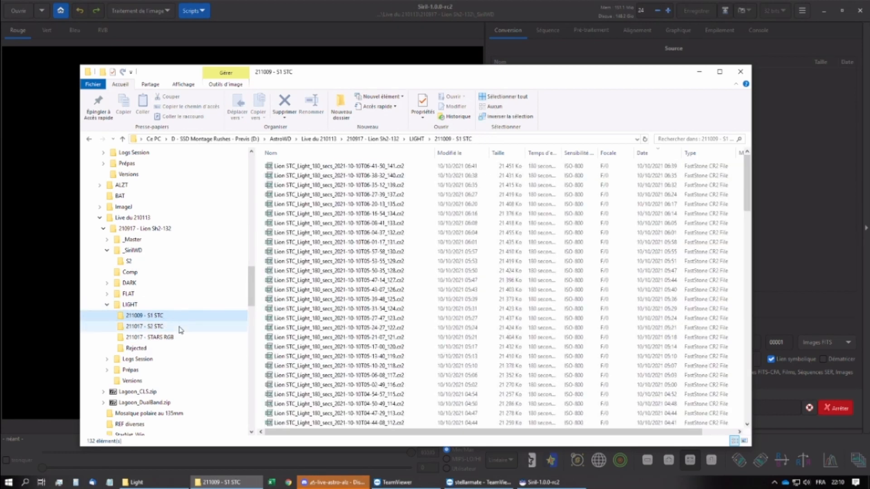
click(182, 317)
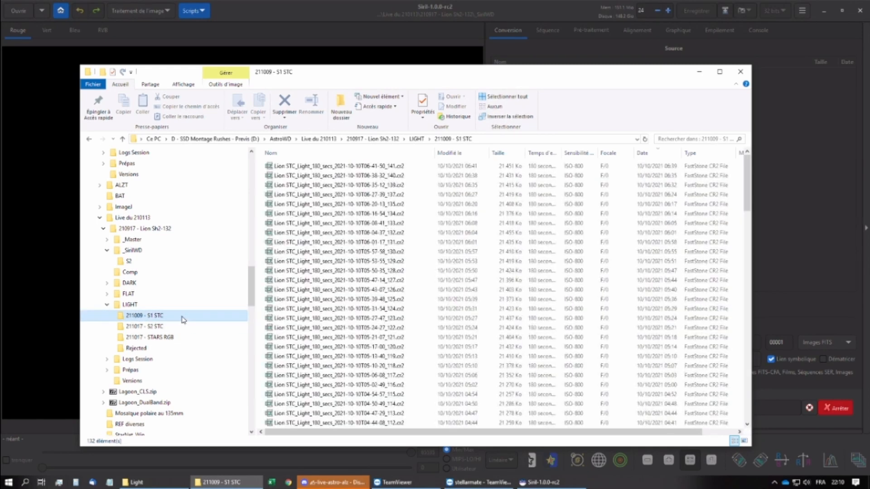
scroll(376, 317, down, 9)
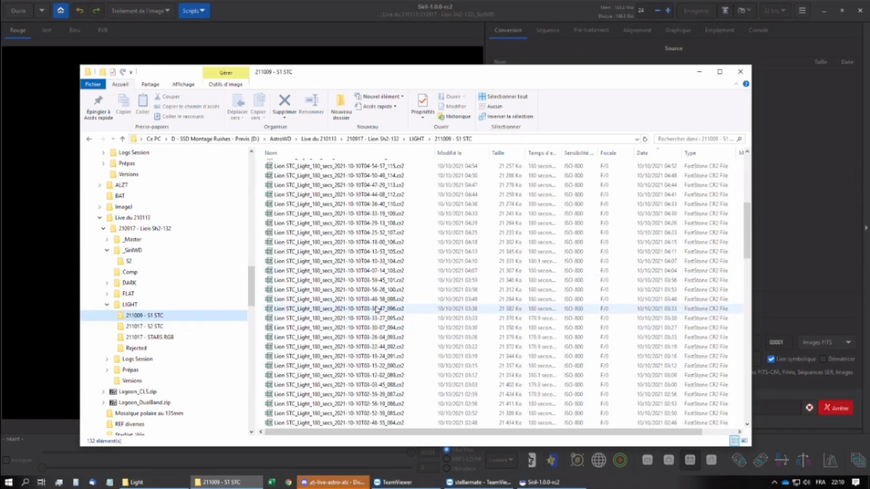
click(164, 327)
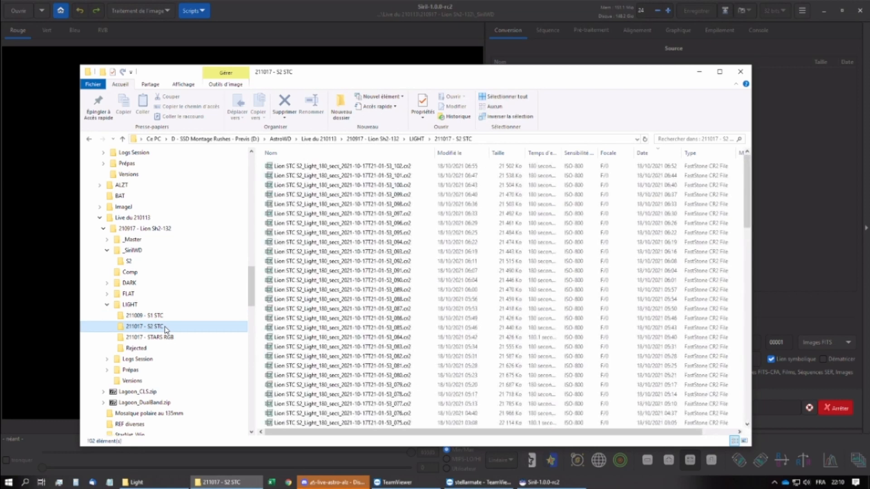
scroll(374, 333, down, 3)
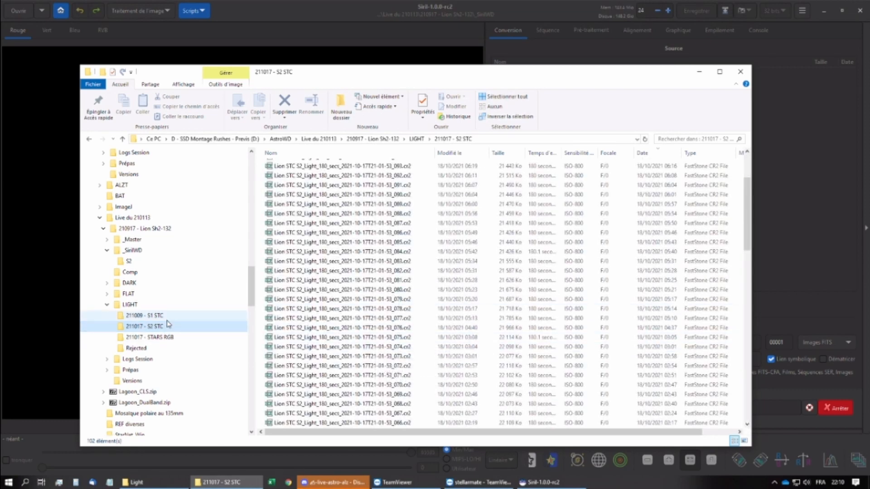
click(142, 349)
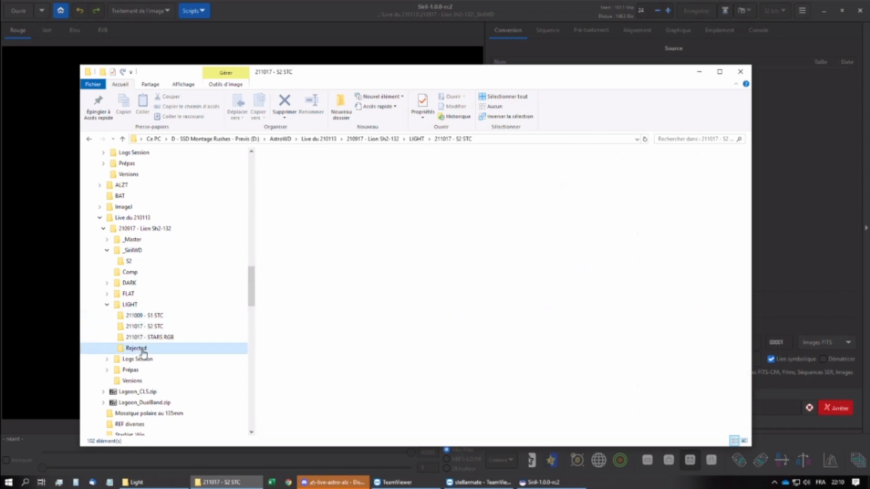
- Inspect S1 STC raw light frame 135, timed 06-20-13, both as a whole and magnified, and close the image viewer
click(148, 317)
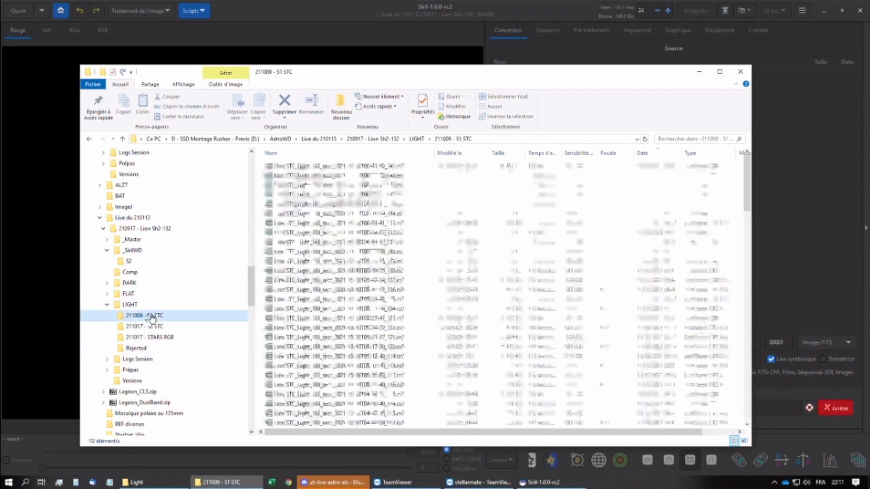
click(327, 203)
double_click(327, 203)
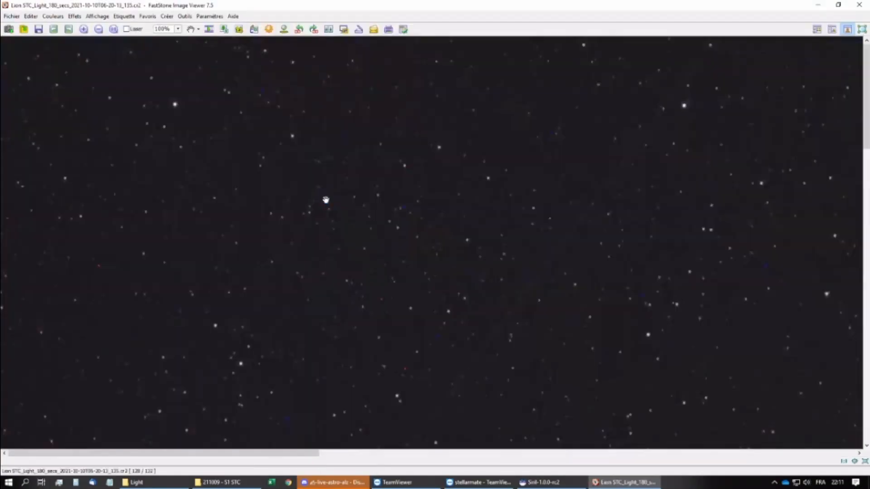
click(437, 239)
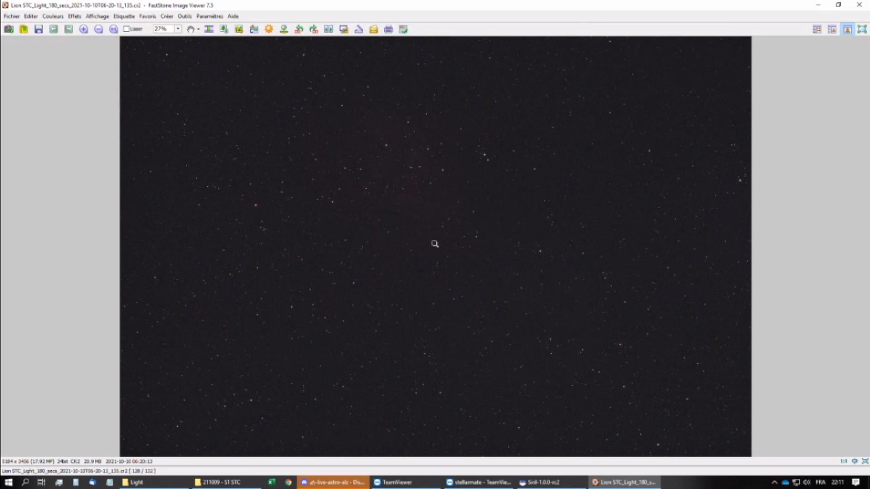
click(424, 166)
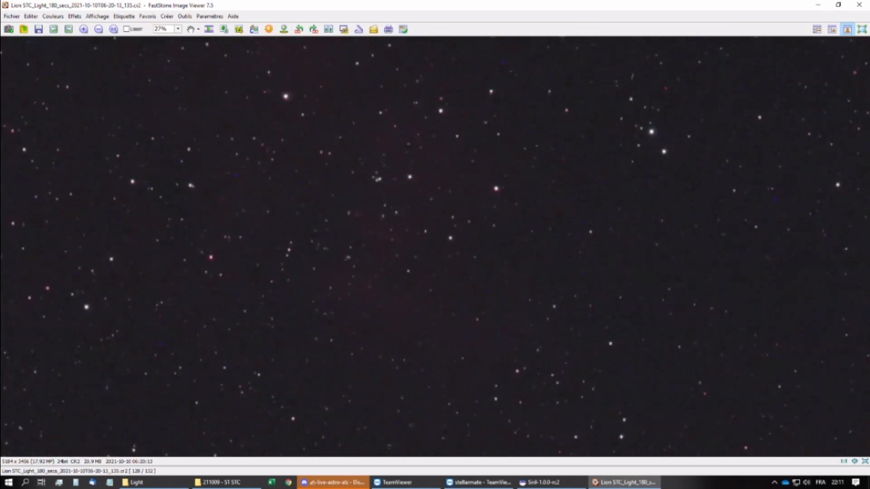
drag(424, 166, 425, 147)
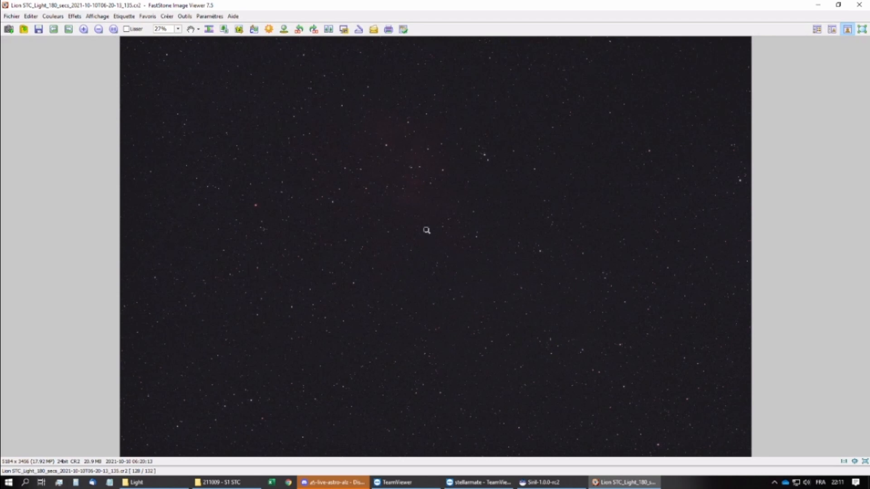
click(859, 7)
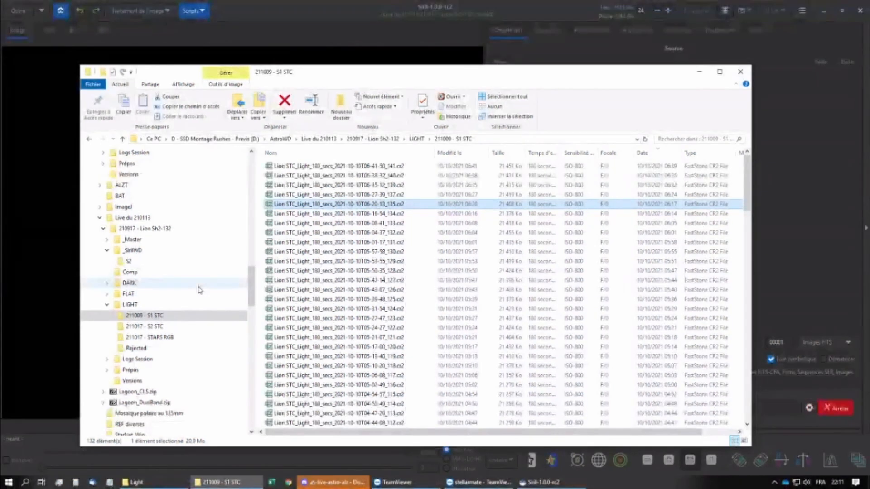
- Check the S1 STC frame list down to its earliest frames, and compare it with the S2 STC folder
scroll(336, 347, down, 18)
scroll(336, 347, down, 20)
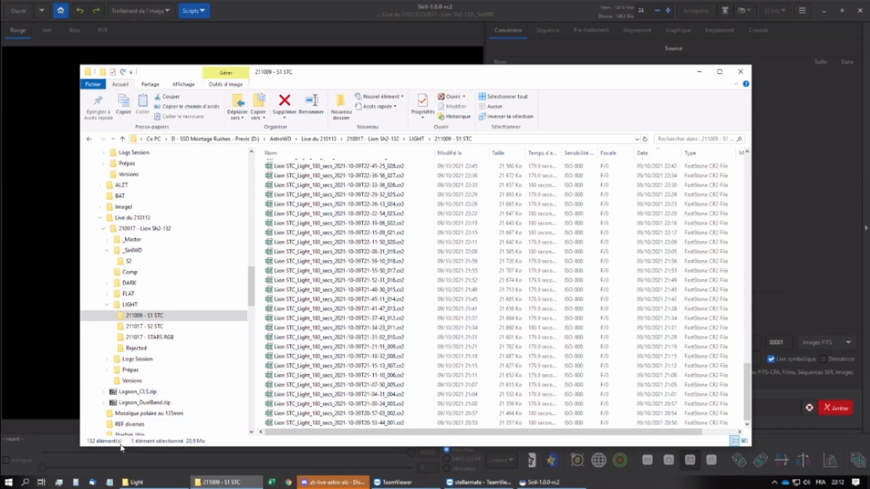
click(150, 328)
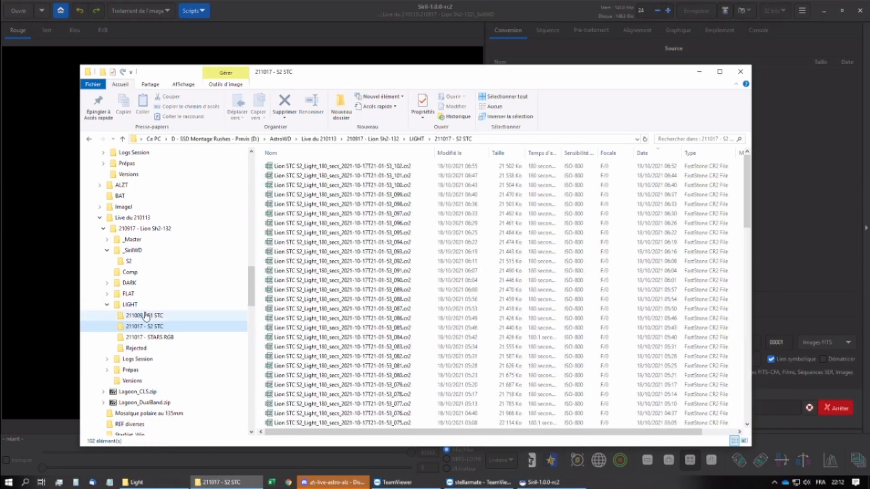
click(139, 316)
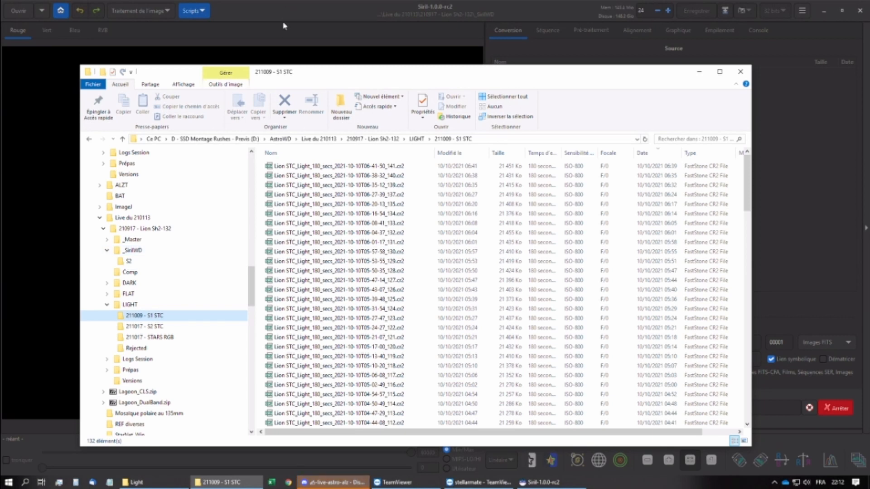
- Check the _SirilWD folder against the working directory in Siril, and return to the 211009 - S1 STC light folder in File Explorer
click(130, 250)
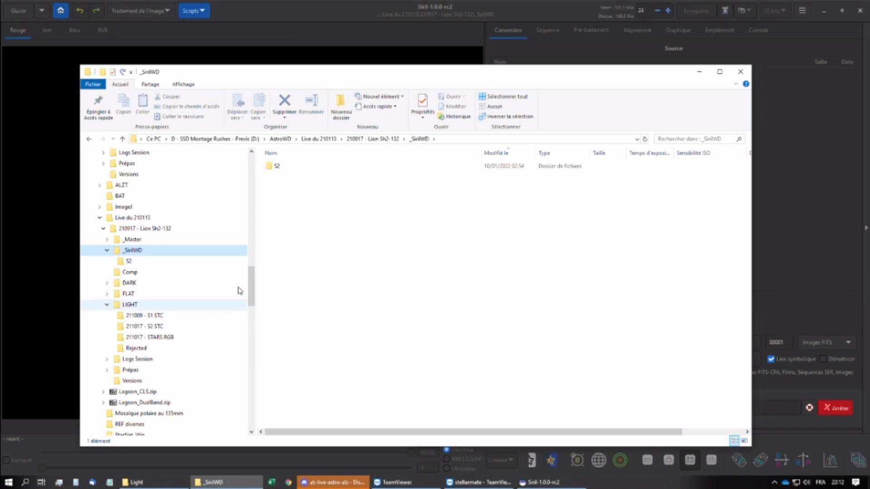
click(348, 9)
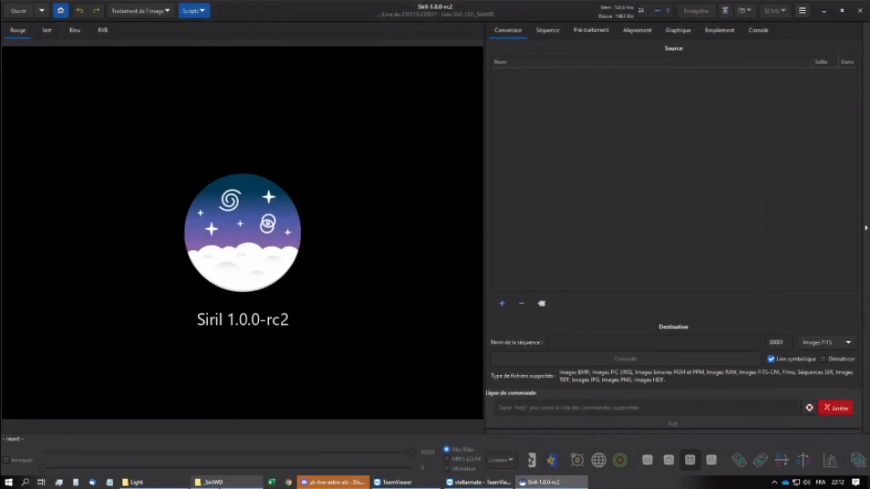
click(212, 482)
click(139, 315)
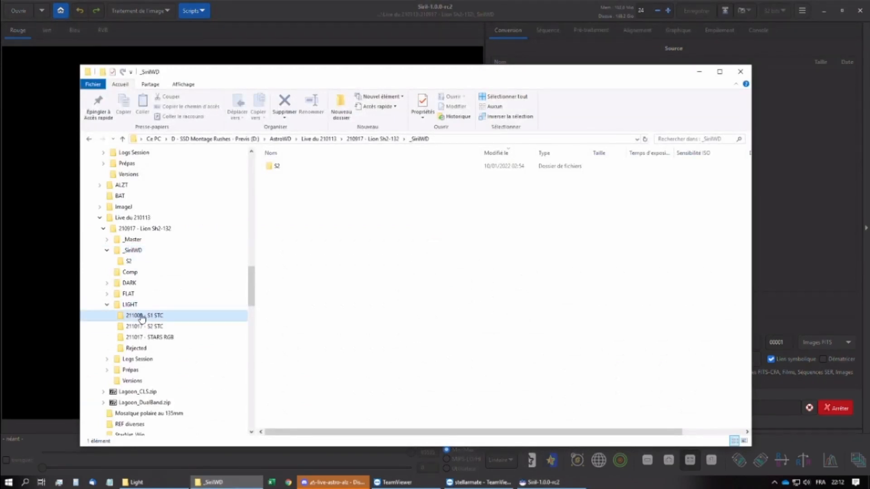
- Load all the raw frames of the 211009 - S1 STC folder into the conversion source list in Siril
click(290, 175)
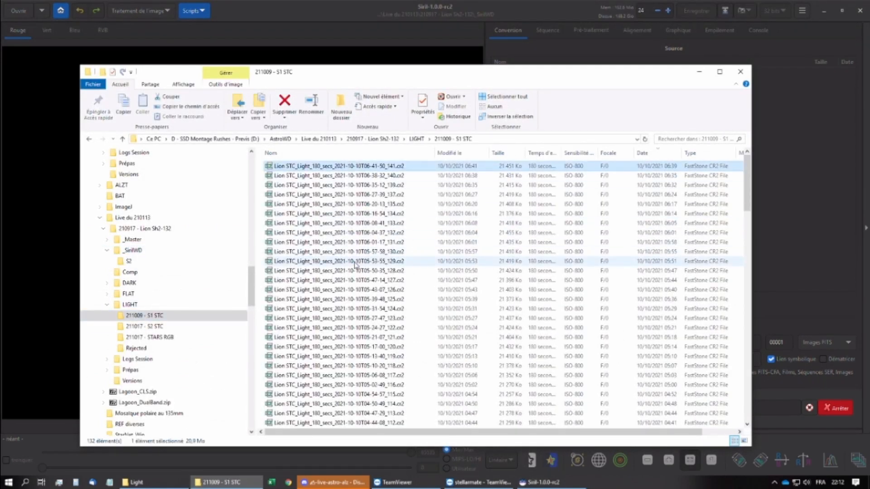
key(ctrl+a)
drag(373, 244, 793, 168)
click(793, 149)
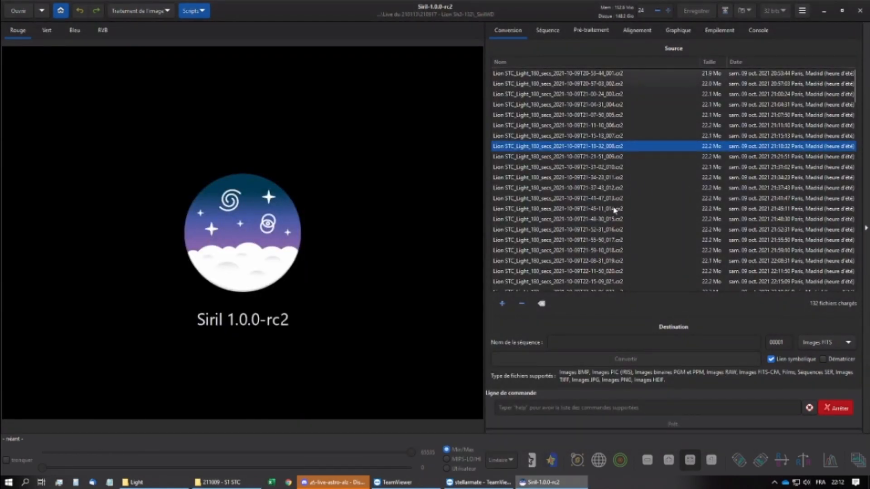
scroll(614, 210, down, 3)
scroll(614, 210, up, 3)
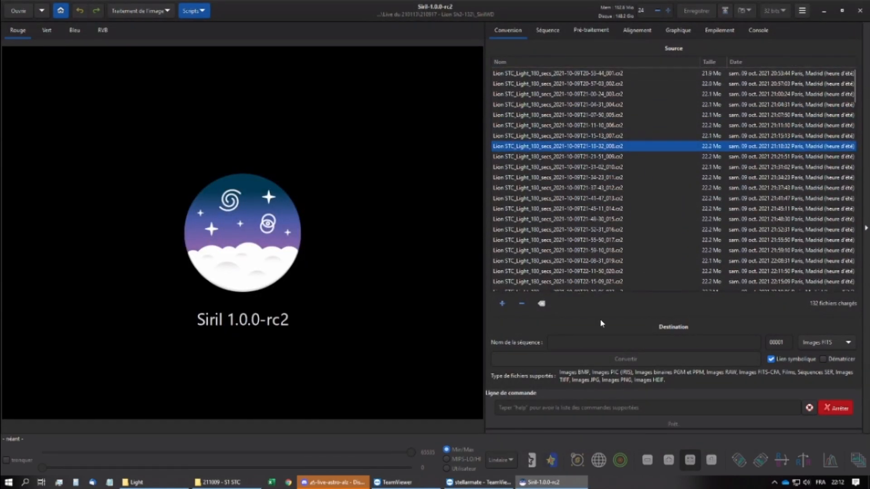
- Name the sequence "Lion S1 STC - 132x180s" and convert the loaded frames to FITS images
click(577, 342)
text(Lion)
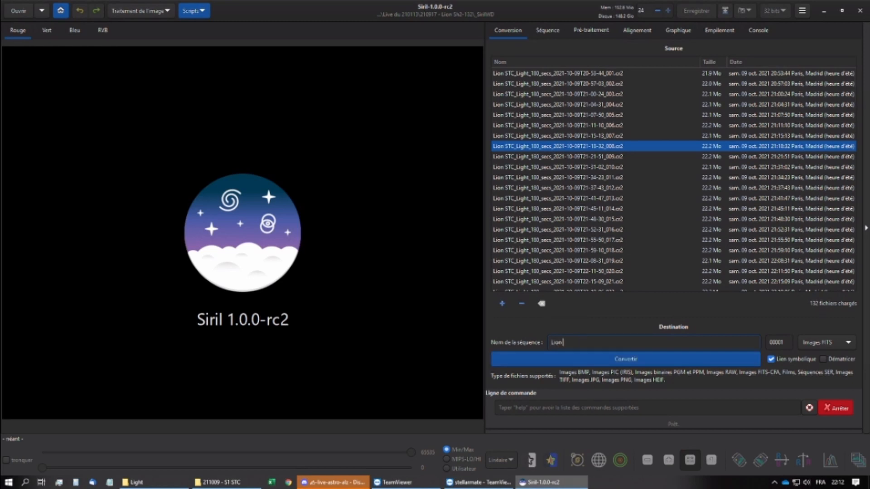
text( S1 STC)
text(- 132x180s)
click(637, 359)
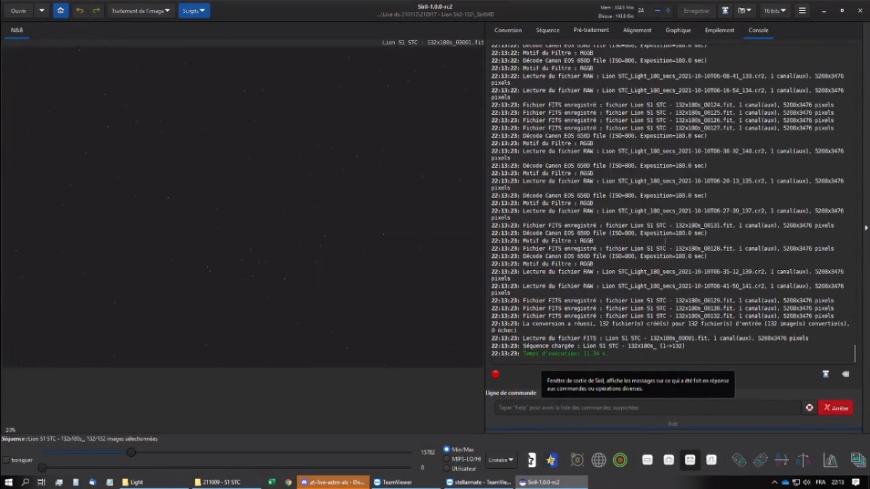
- Set the preview to the Histogramme display mode, and open frame 7 from the sequence's image list
click(500, 460)
click(506, 447)
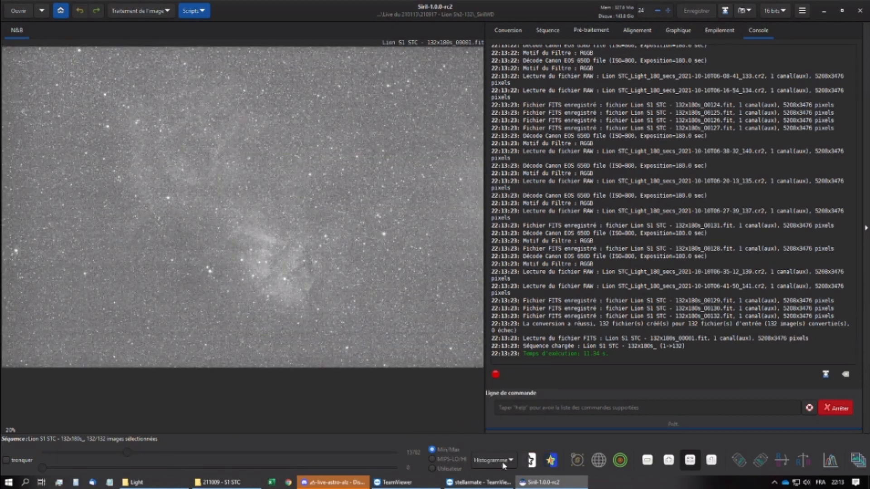
click(858, 462)
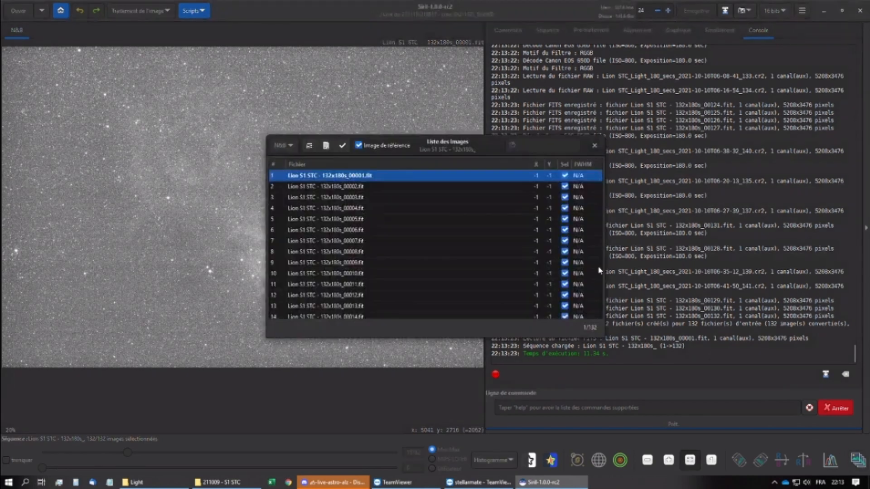
drag(448, 140, 615, 131)
click(523, 232)
scroll(533, 242, down, 7)
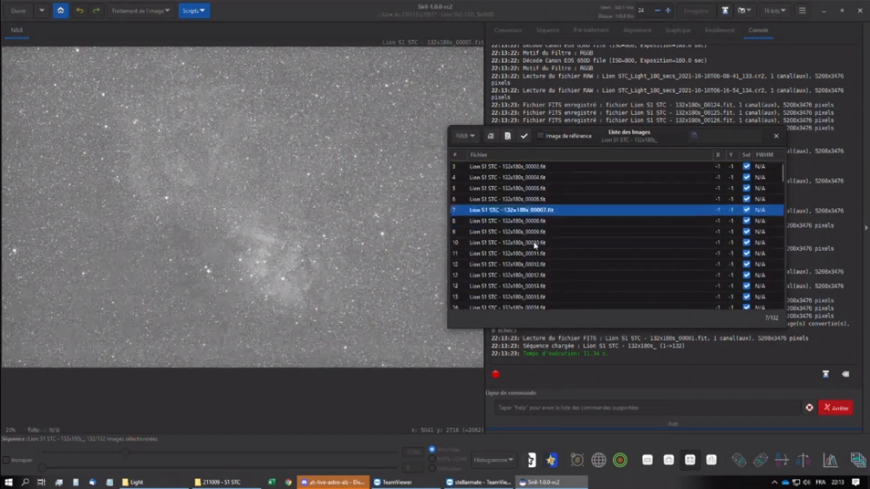
- Spot-check frames 22, 35, 47, 30, 38, 55 and 65 of the S1 sequence, and close the image list
click(534, 244)
scroll(530, 252, down, 6)
click(524, 257)
scroll(527, 257, down, 6)
click(528, 258)
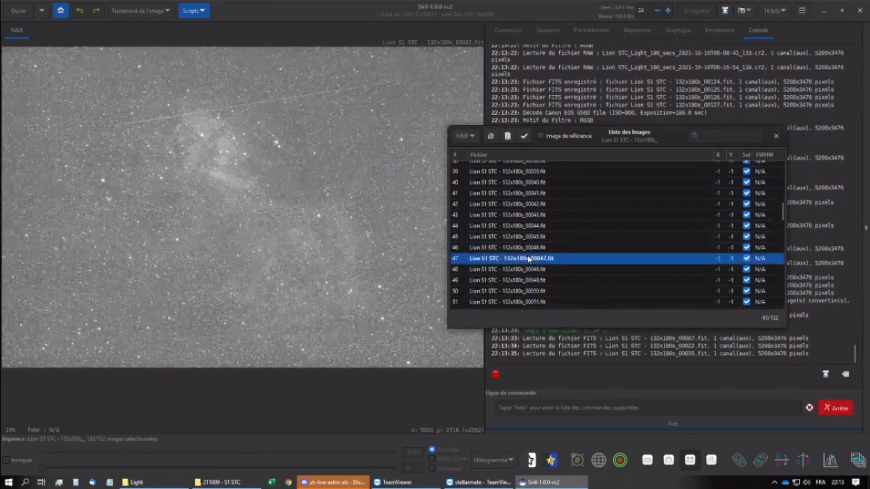
scroll(509, 252, up, 5)
scroll(513, 231, up, 1)
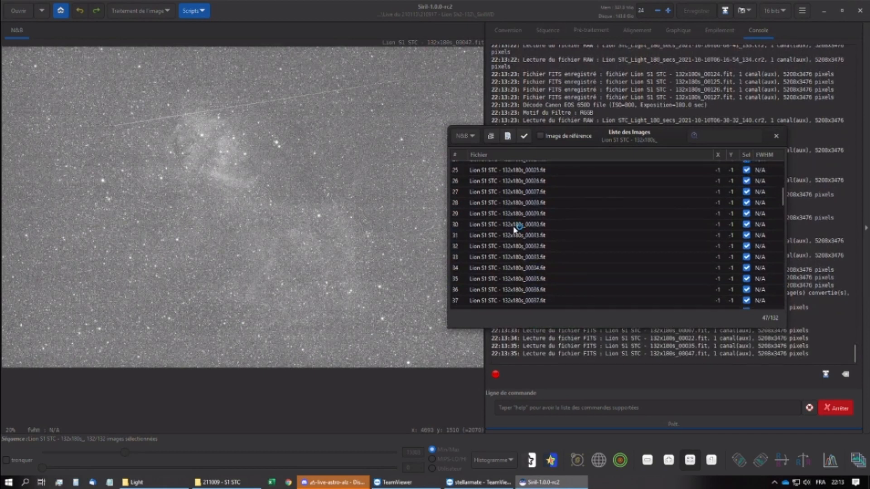
click(514, 226)
scroll(517, 236, up, 4)
scroll(519, 246, down, 6)
click(525, 270)
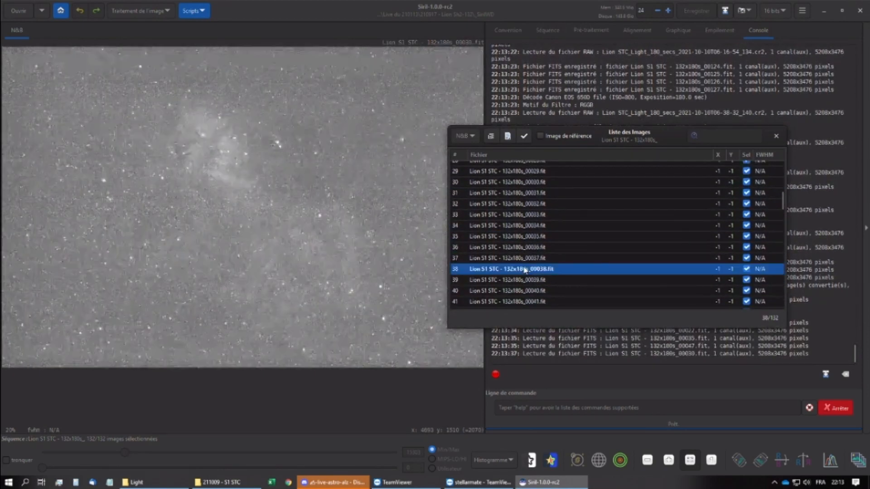
scroll(525, 263, down, 7)
click(528, 259)
scroll(529, 277, down, 3)
click(529, 282)
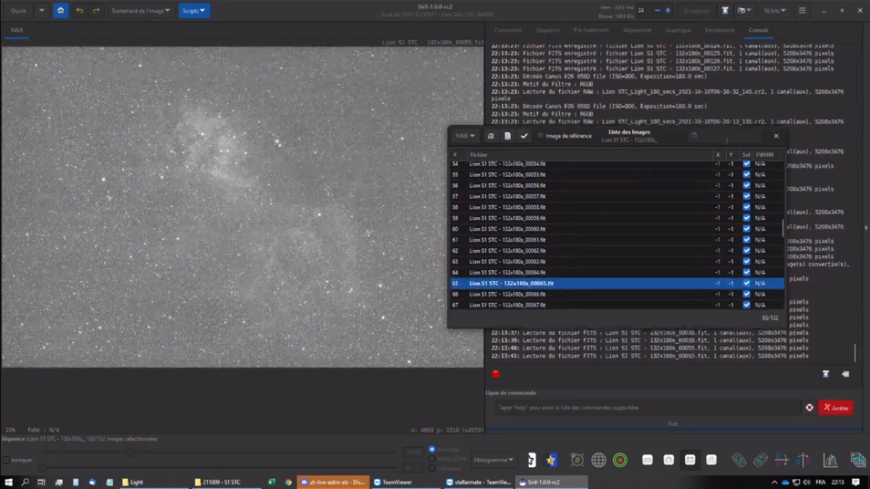
click(775, 136)
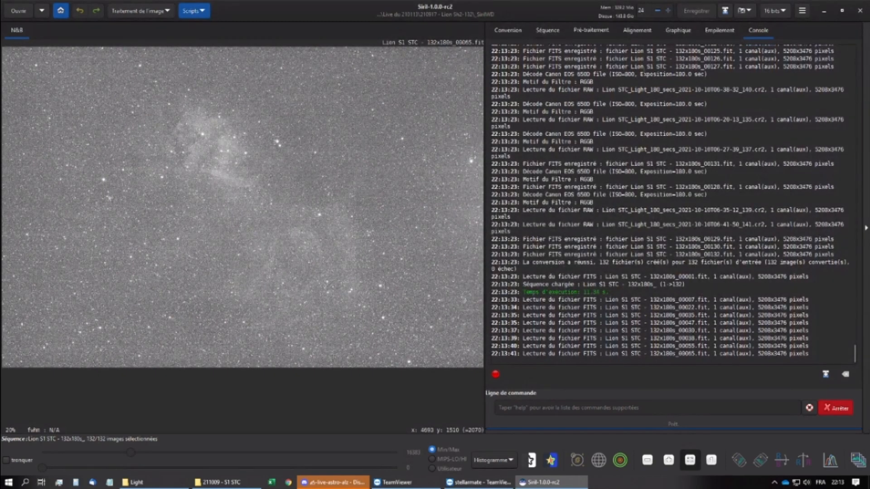
- Enable dark calibration in pre-processing with the master dark "DK-A1-180s x 26 - ISO800 - 9C - S1.fit" from the _Master folder
click(597, 32)
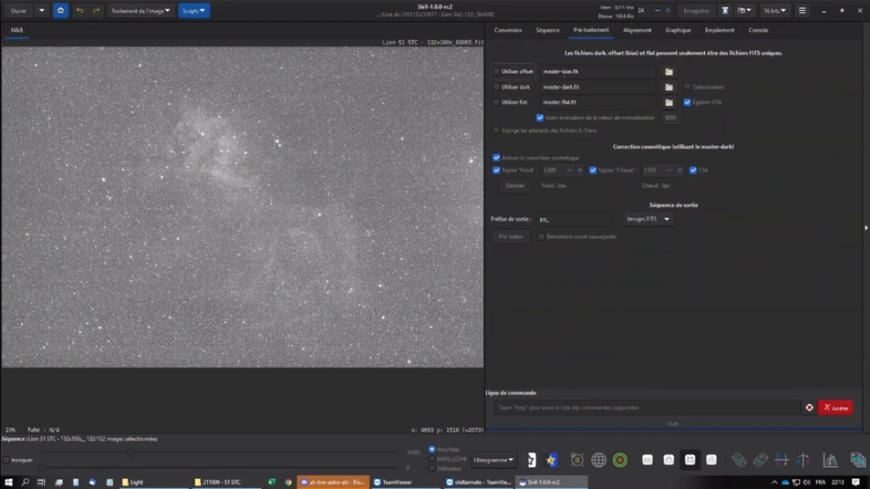
click(502, 87)
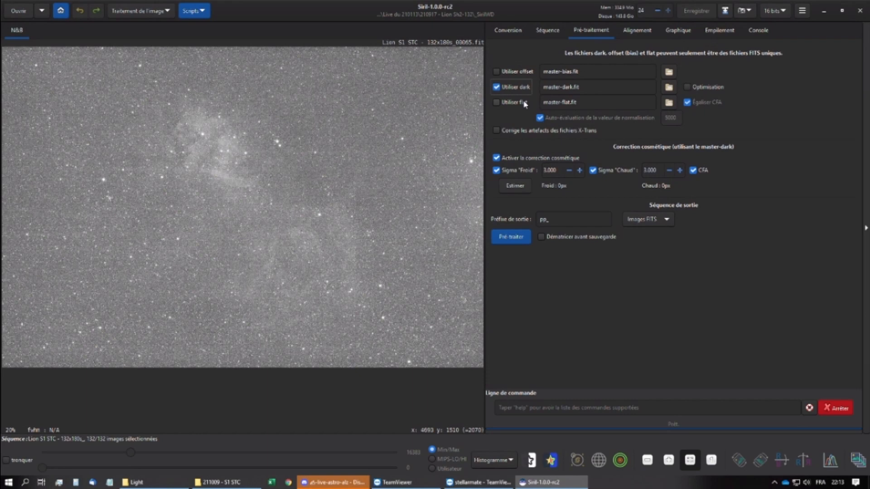
click(669, 87)
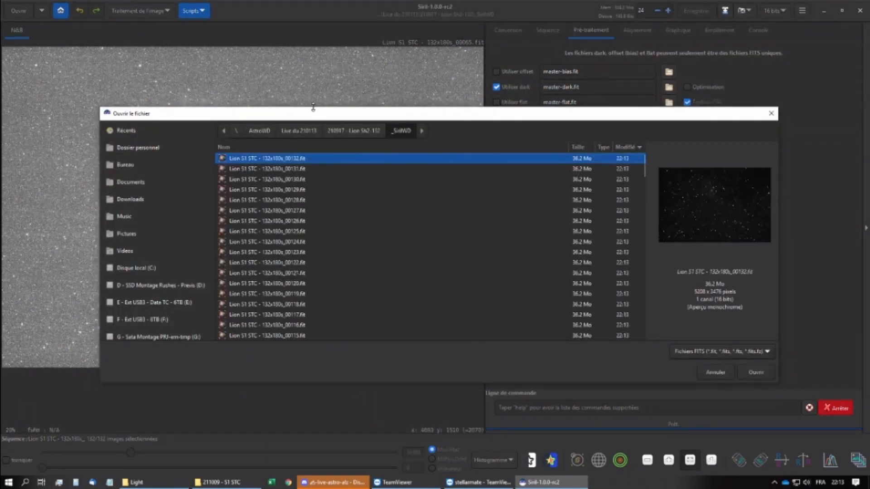
click(351, 131)
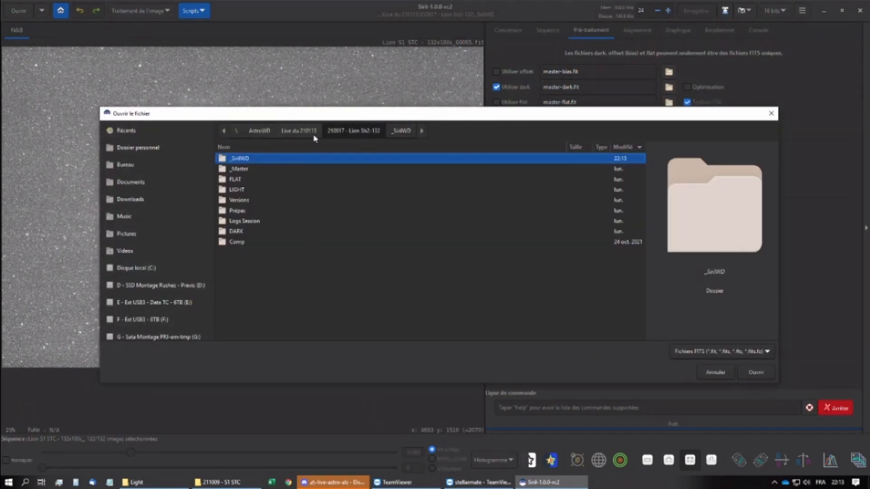
double_click(245, 169)
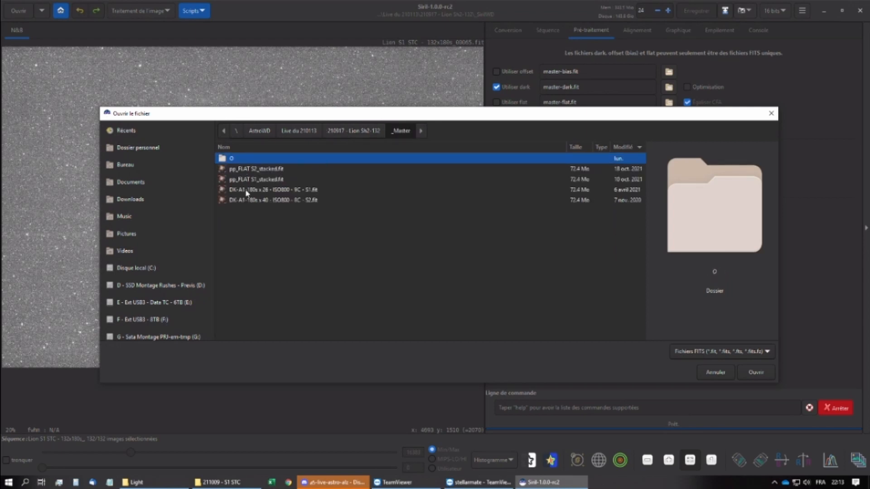
click(317, 190)
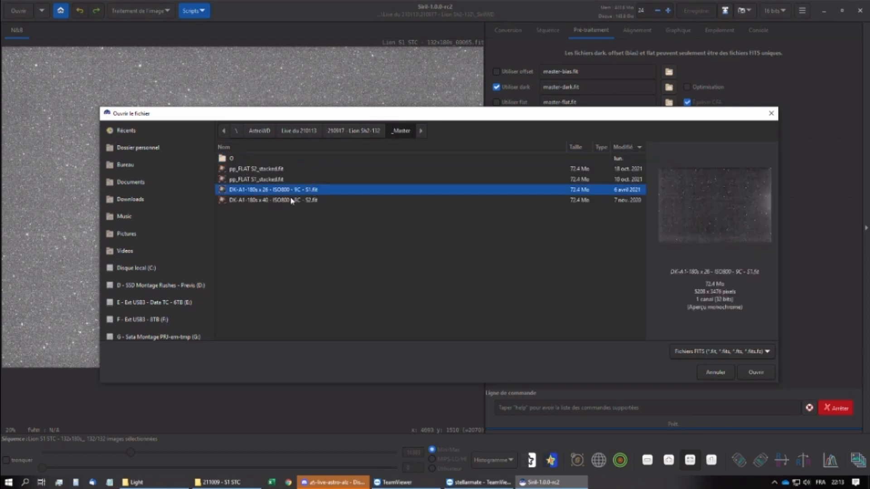
double_click(265, 191)
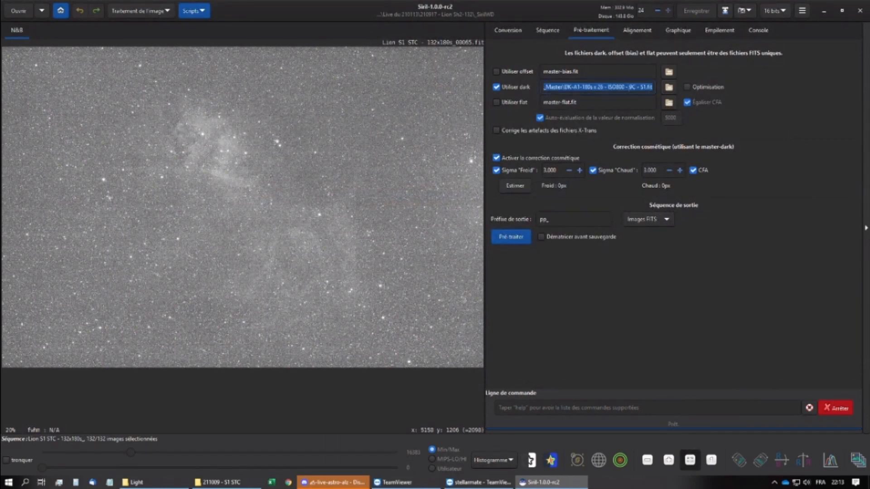
click(630, 87)
drag(635, 88, 628, 89)
click(624, 89)
- Enable flat calibration with the master flat "pp_FLAT S1_stacked.fit" from the project's _Master folder
click(593, 102)
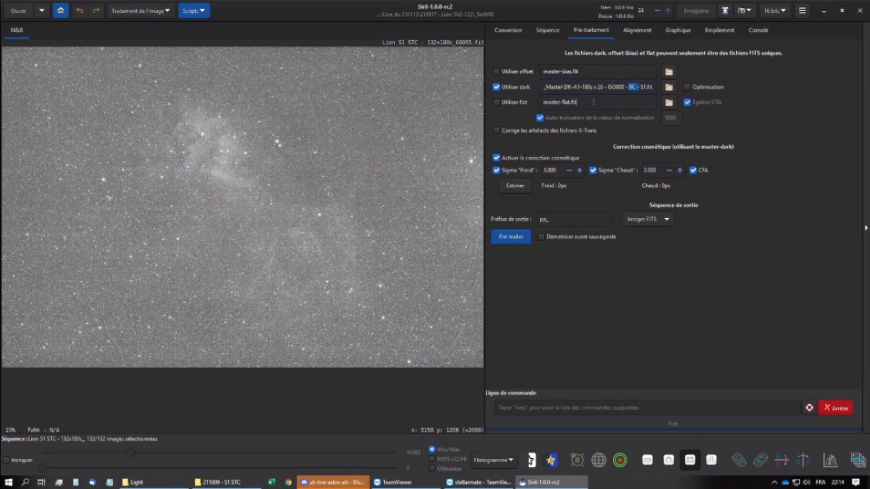
click(497, 102)
click(668, 102)
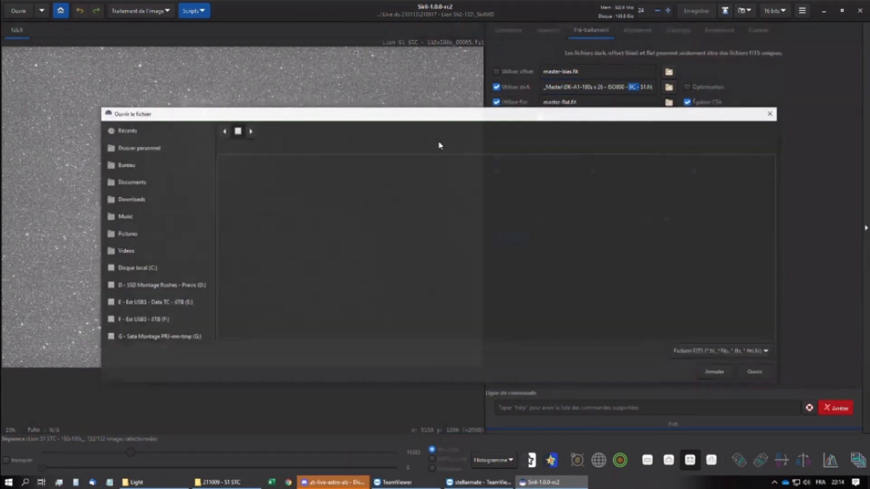
click(344, 131)
click(248, 169)
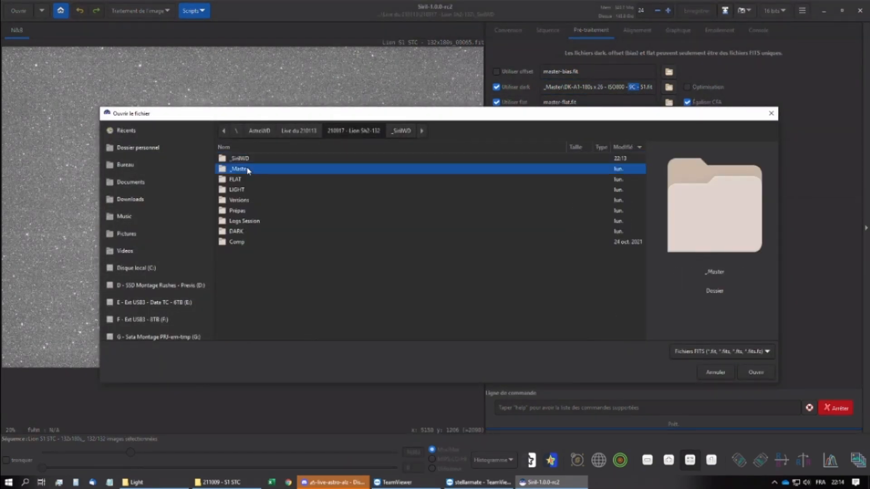
double_click(247, 169)
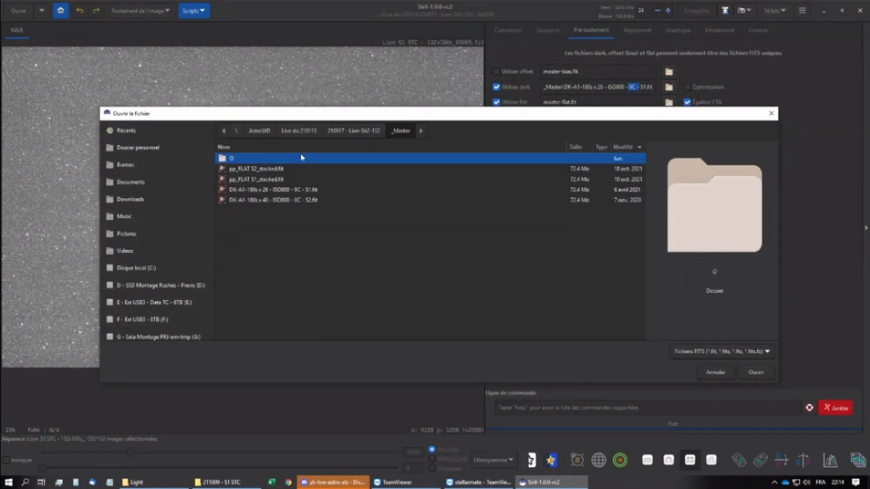
click(253, 181)
double_click(257, 183)
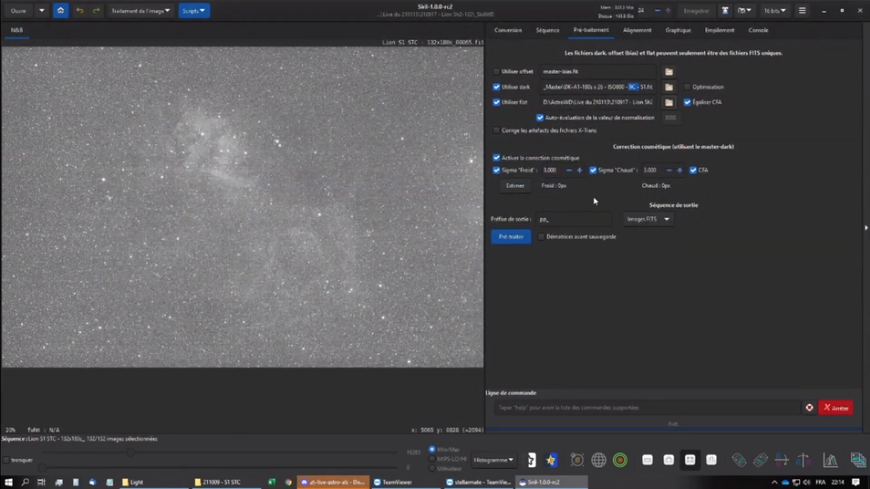
- Raise the hot-pixel sigma for cosmetic correction to 4.500, re-estimating the number of affected pixels along the way
click(515, 188)
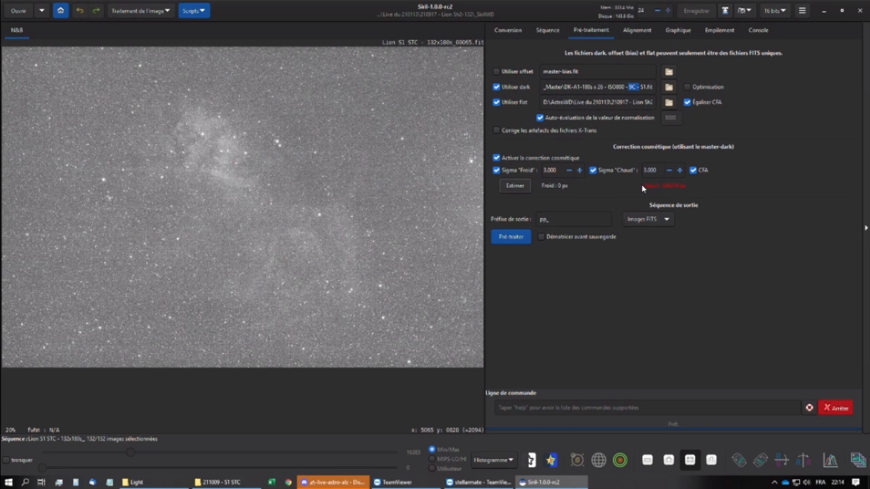
click(679, 170)
click(679, 170)
click(679, 170)
click(679, 170)
click(510, 183)
click(679, 170)
click(515, 186)
click(680, 171)
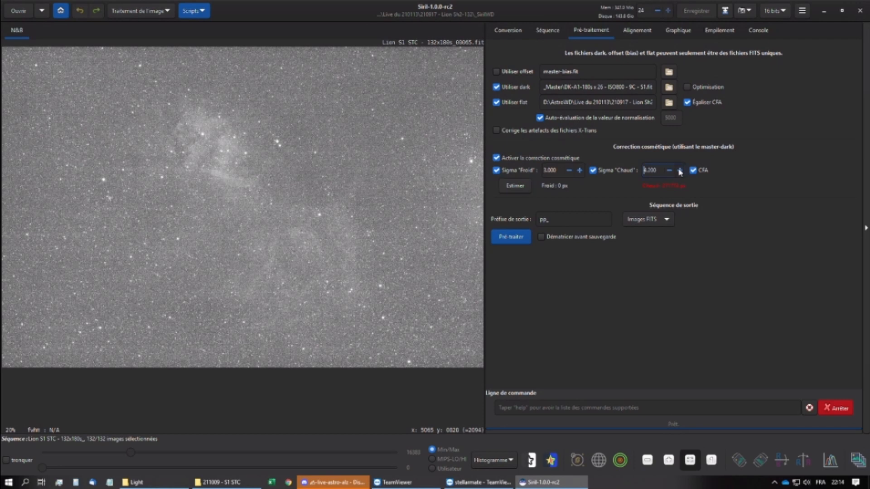
click(515, 186)
click(679, 170)
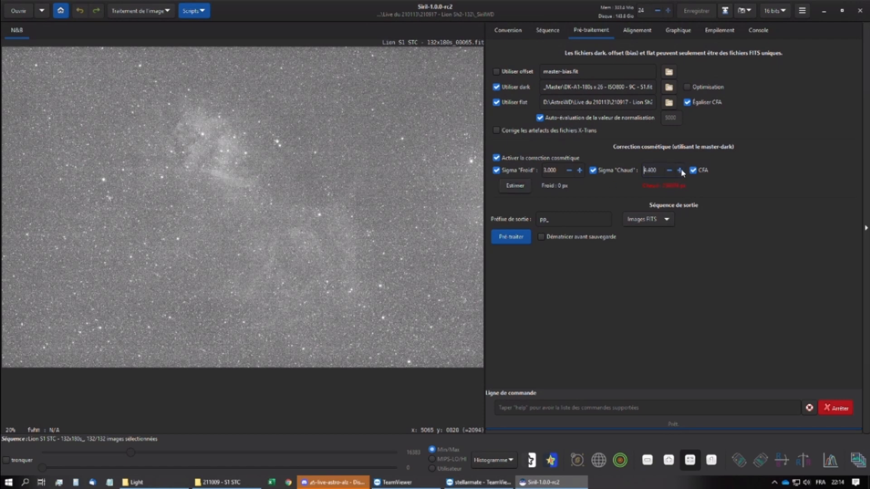
click(509, 184)
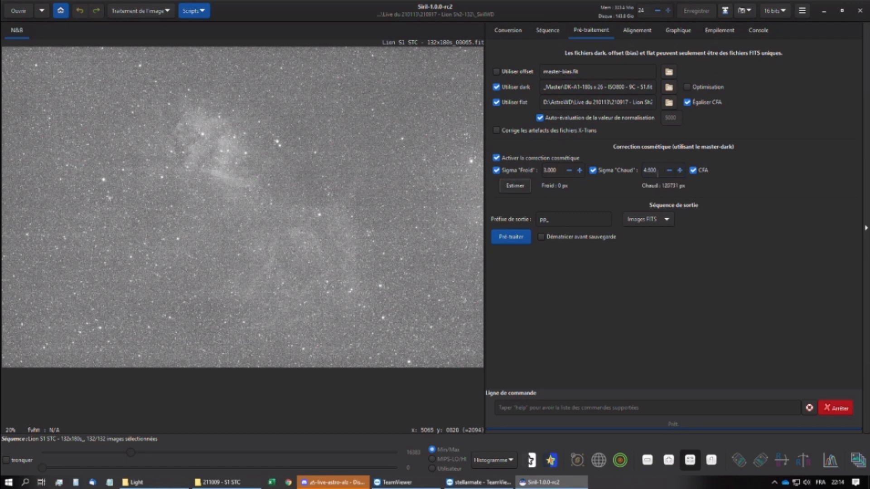
click(515, 186)
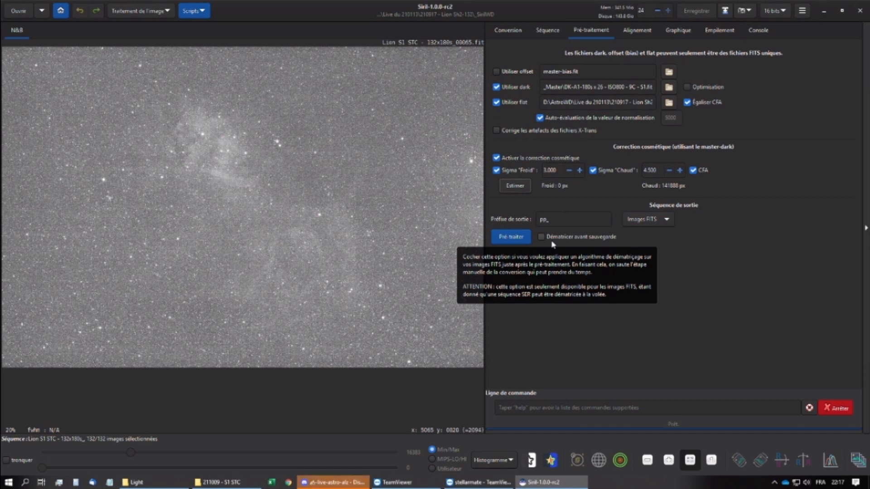
- Pre-process the S1 sequence with the pp_ prefix without debayering, and inspect the first calibrated frame magnified and as a whole
click(513, 237)
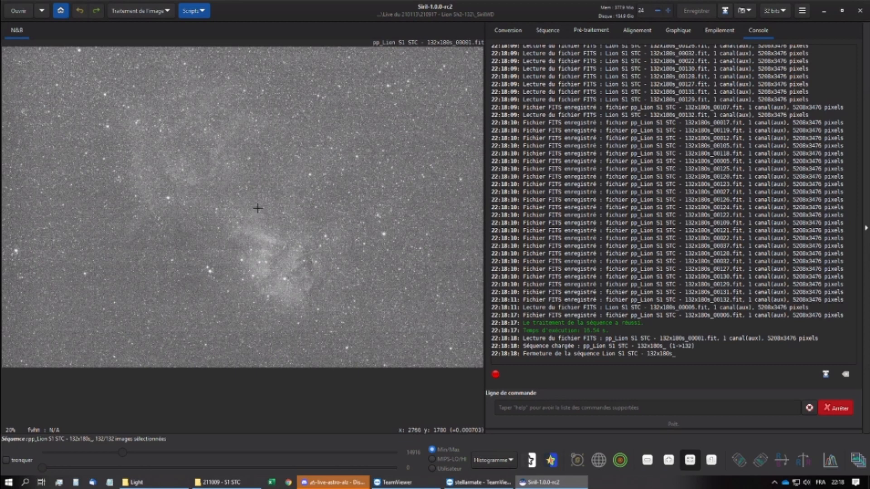
scroll(195, 144, up, 10)
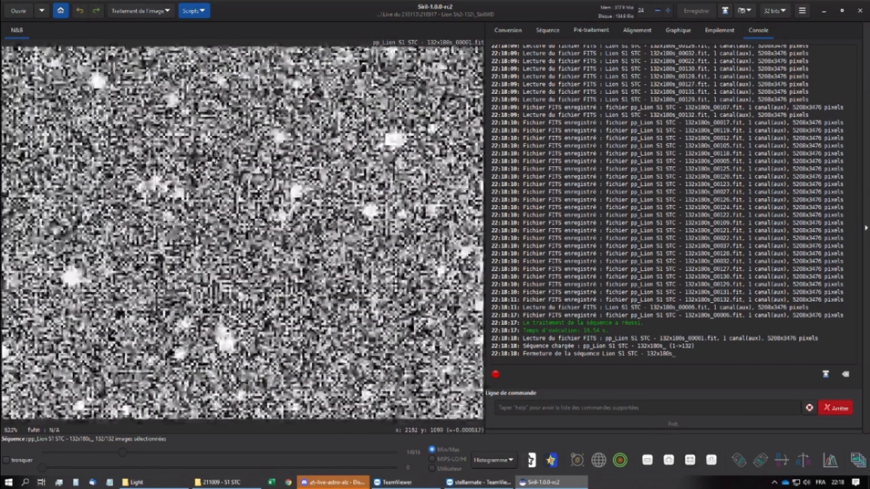
scroll(216, 157, down, 12)
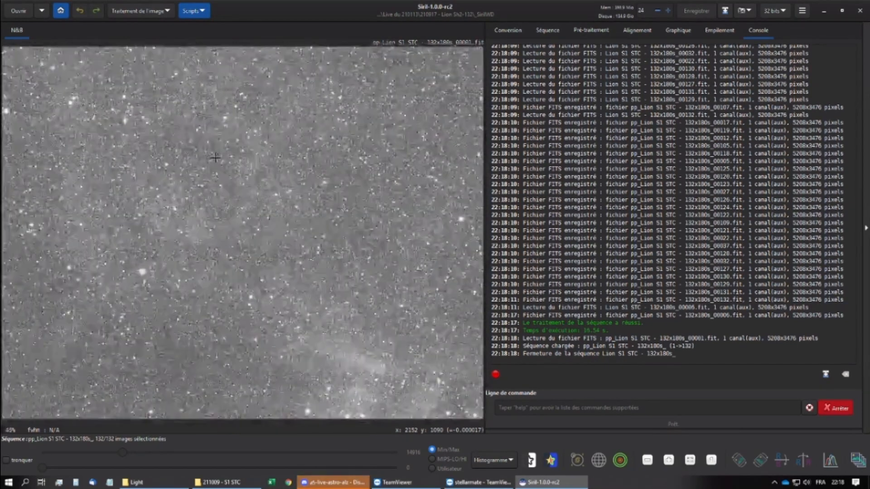
scroll(214, 156, up, 2)
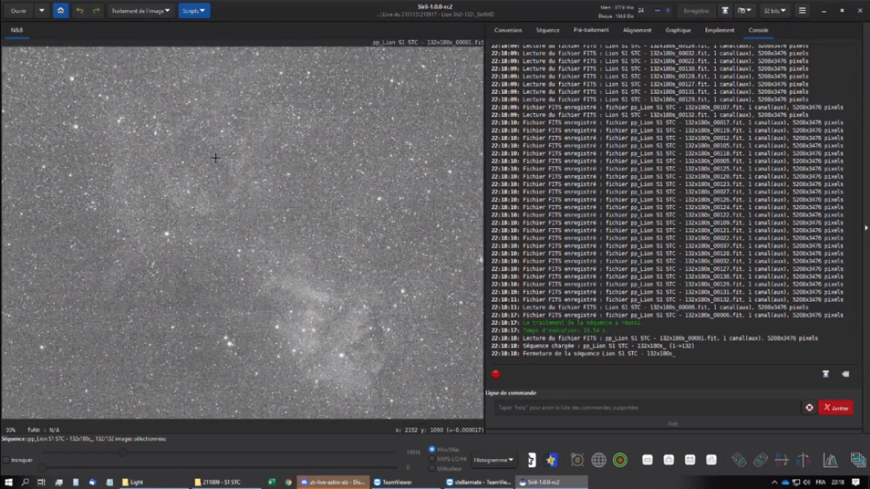
scroll(249, 156, down, 1)
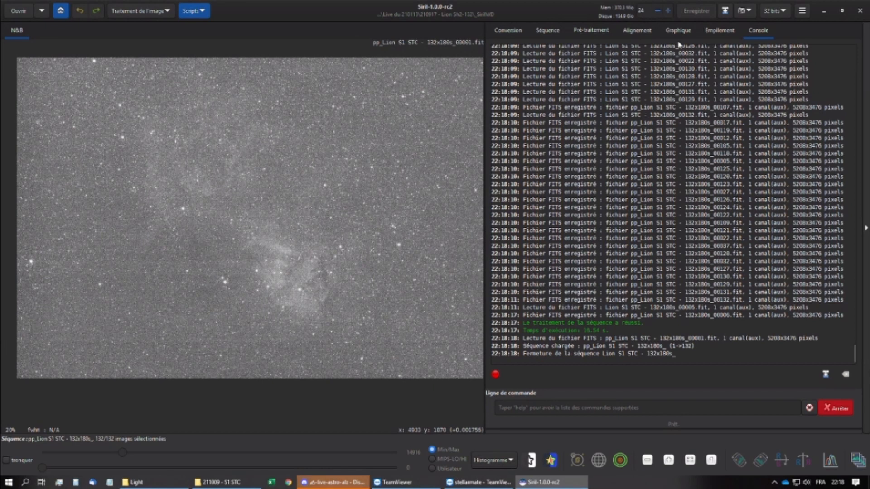
click(144, 10)
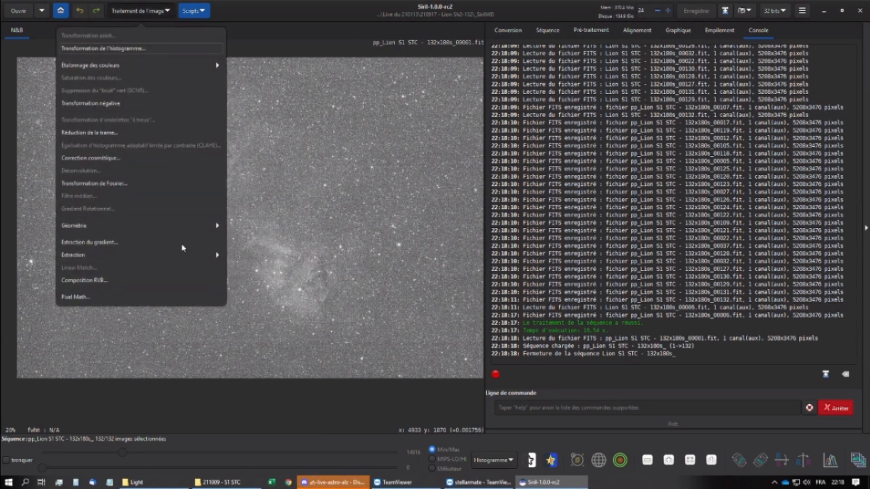
click(364, 105)
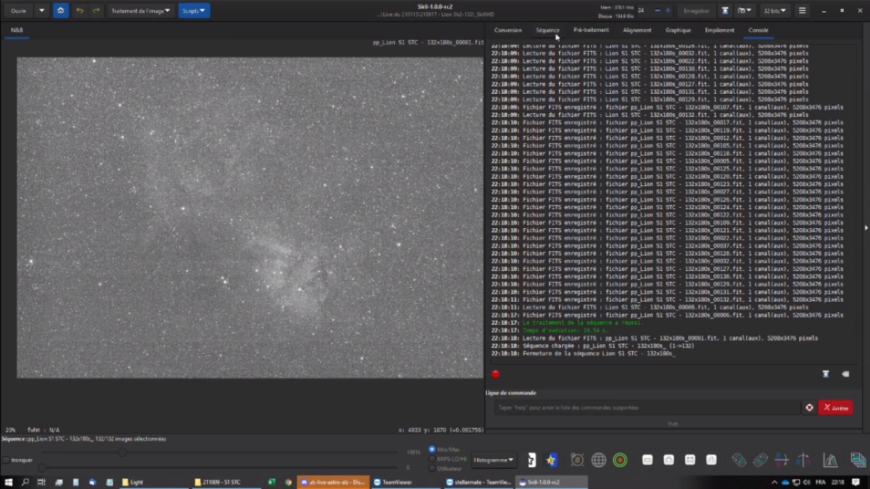
click(132, 11)
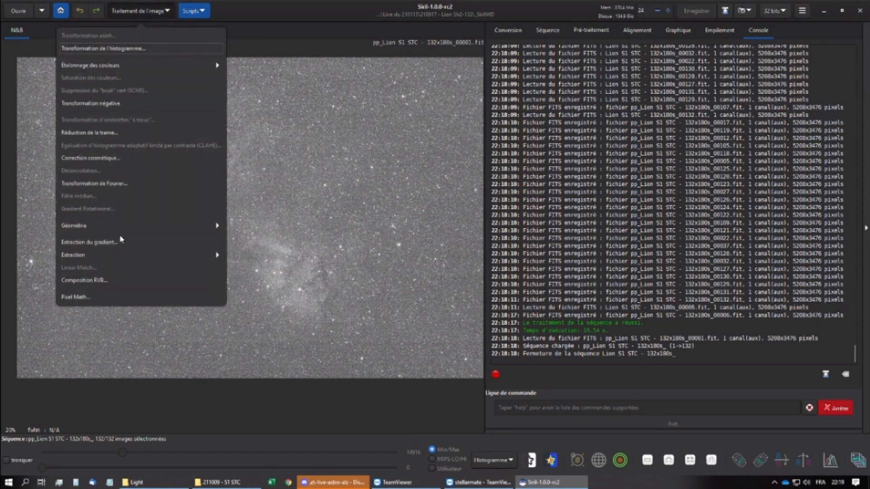
click(154, 13)
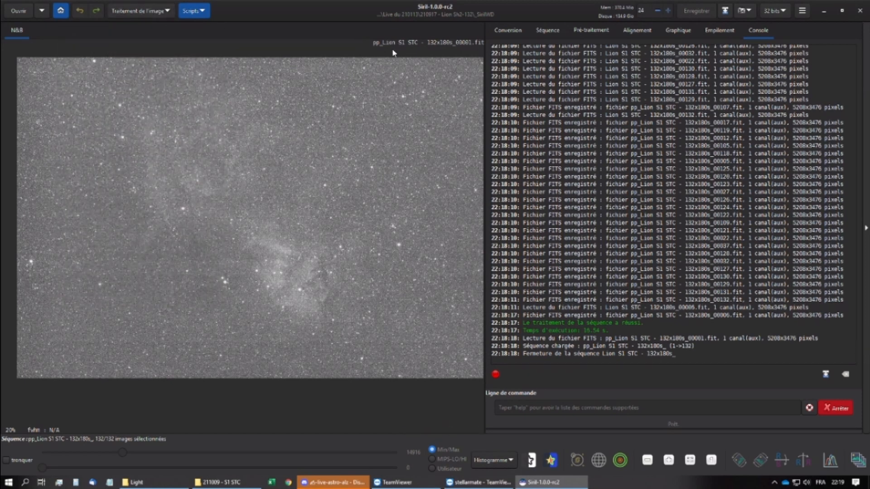
- Split the CFA channels of the whole calibrated S1 sequence with the Ha/OIII extraction method
click(128, 13)
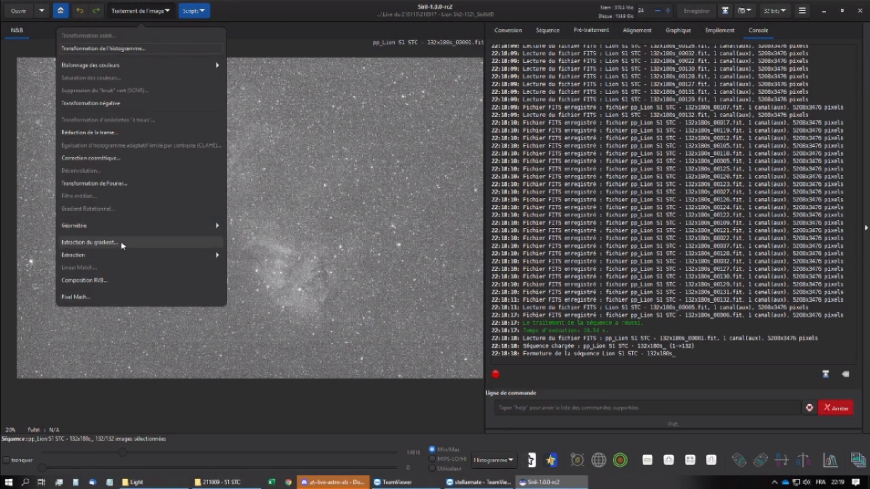
click(176, 254)
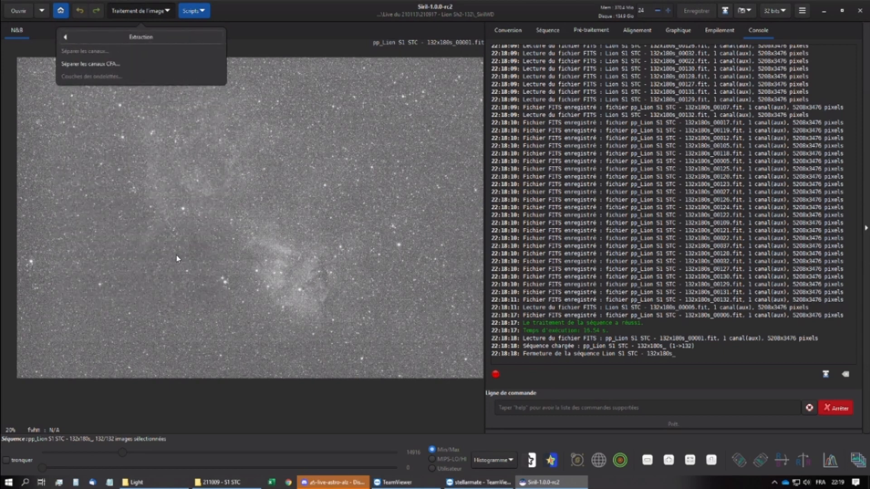
click(108, 68)
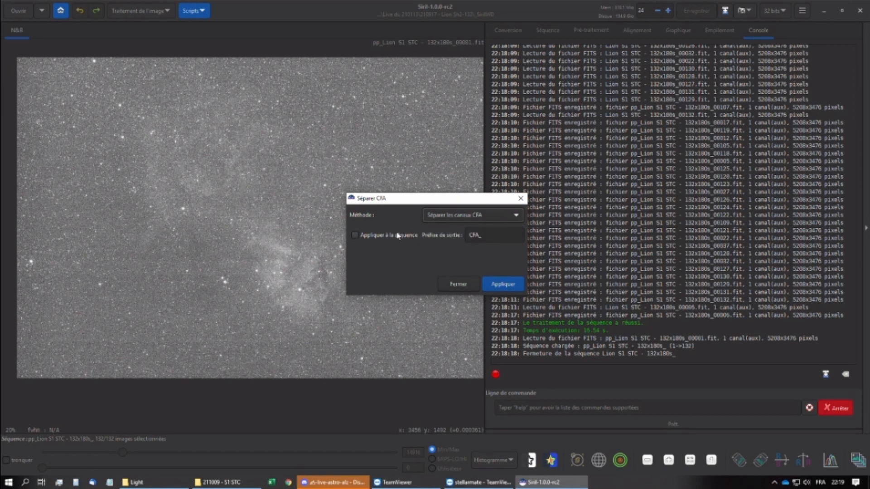
click(468, 220)
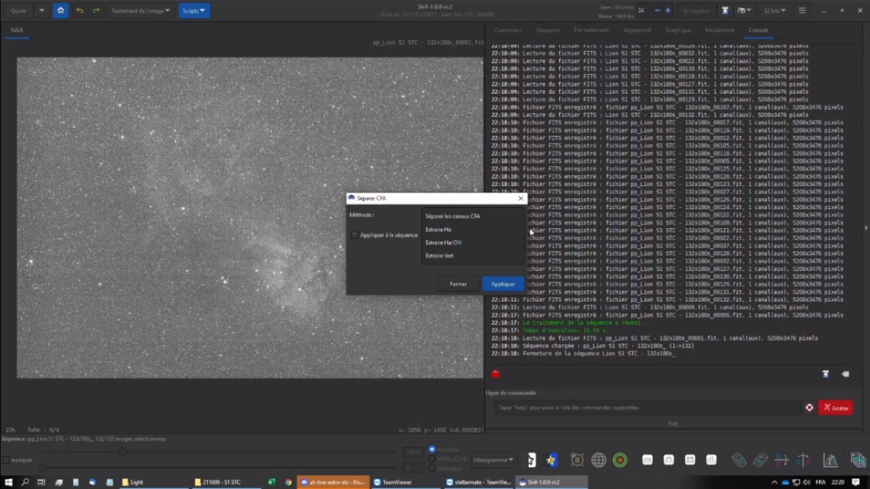
click(464, 242)
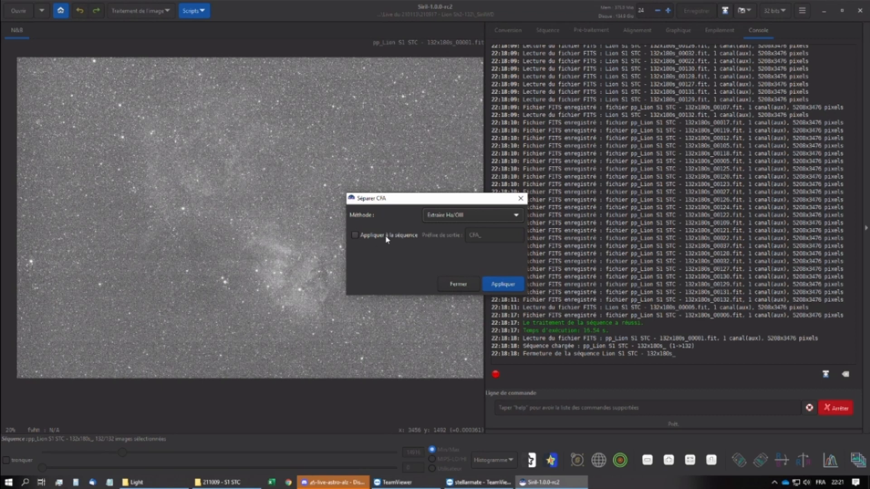
click(366, 236)
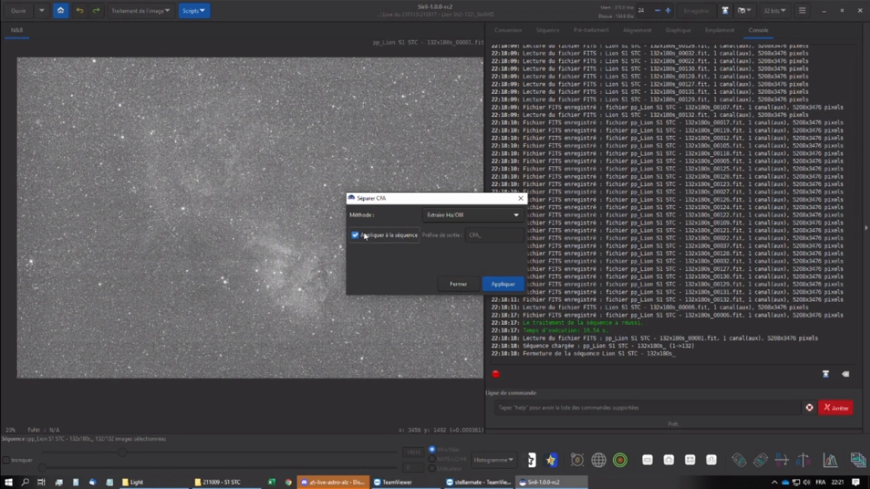
click(507, 286)
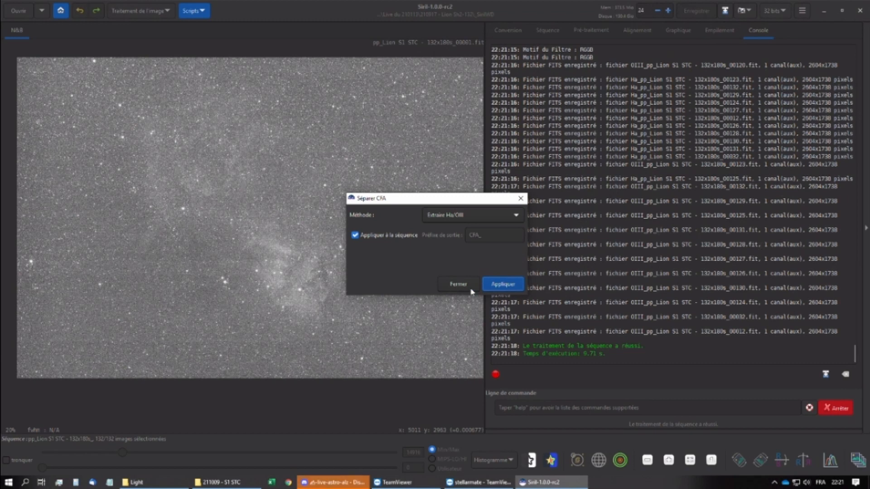
click(457, 284)
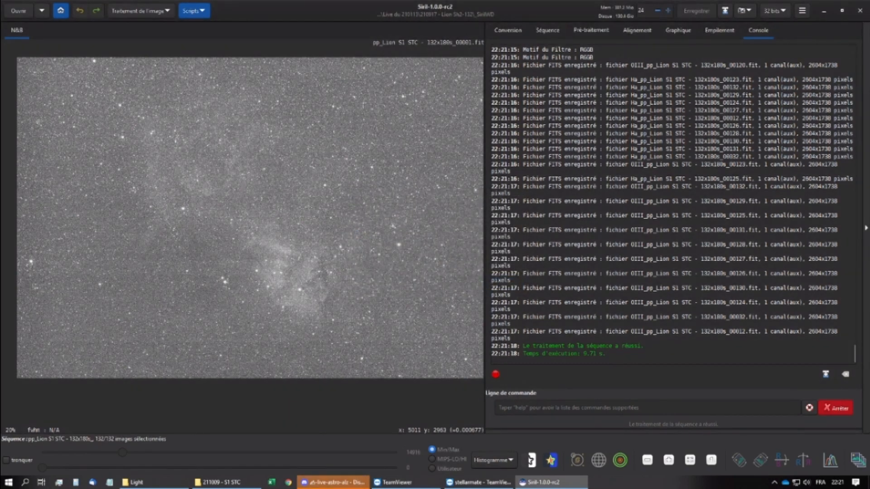
- Search the working folder for sequences and list the ones available
click(557, 32)
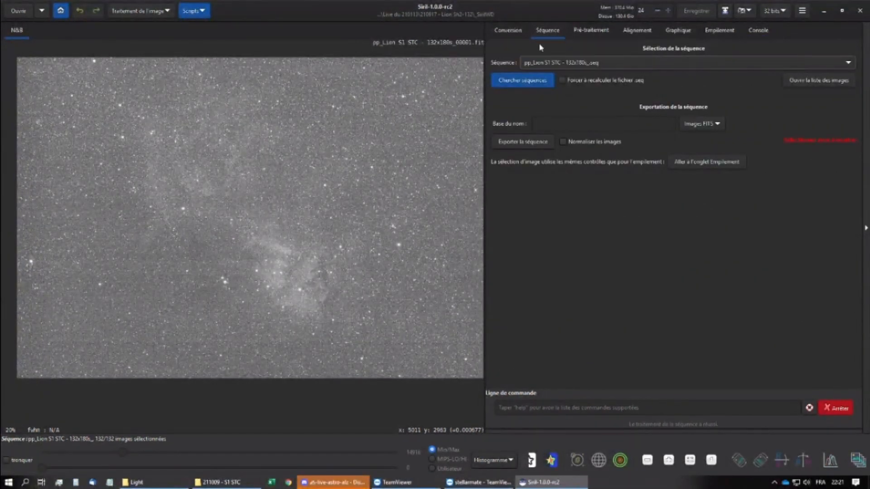
click(524, 79)
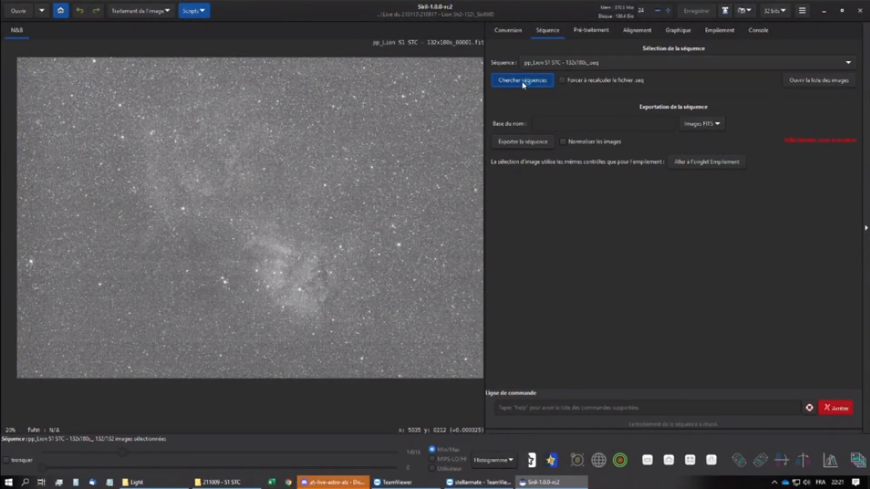
click(550, 66)
click(549, 65)
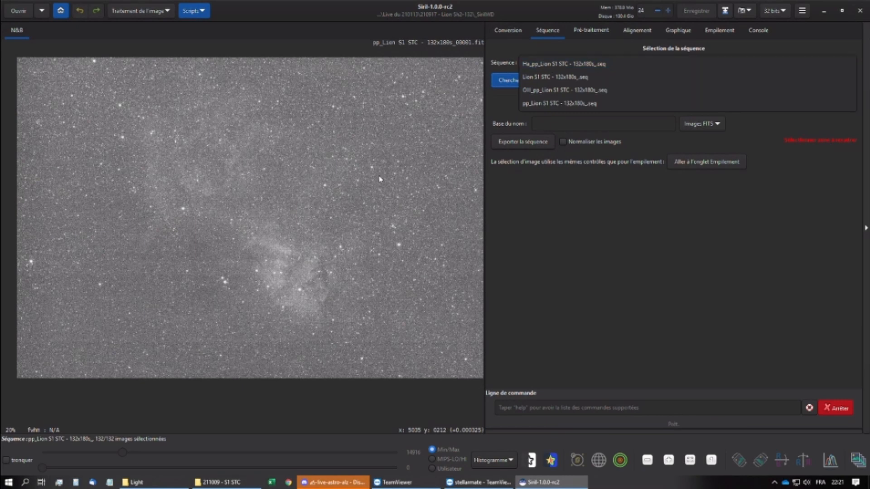
- Switch to File Explorer, sort the _SirilWD folder by name and look through the extracted Ha and OIII files
click(222, 482)
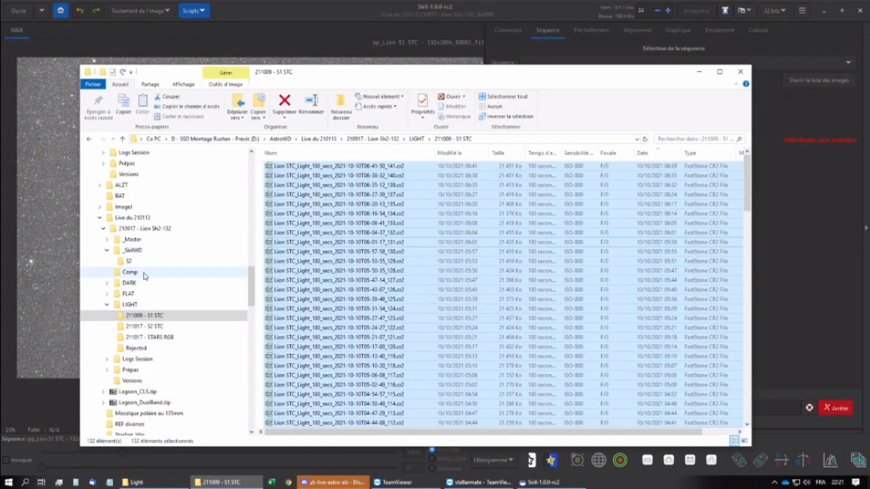
click(144, 250)
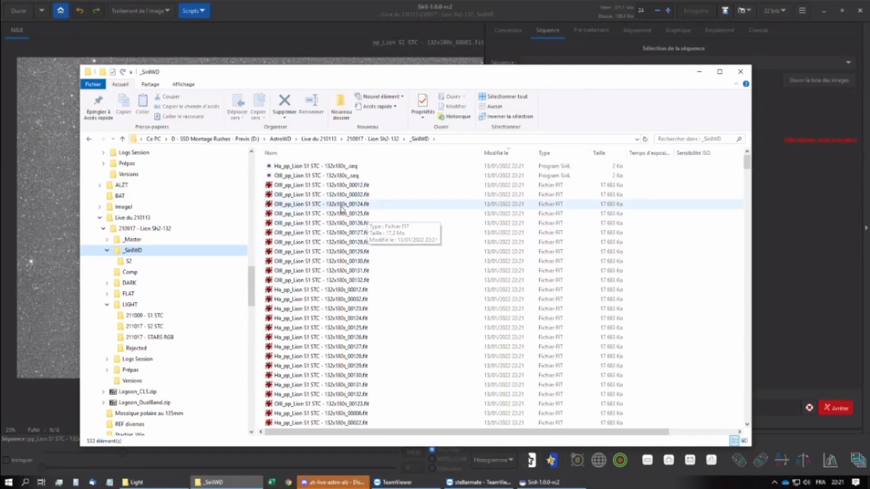
click(388, 153)
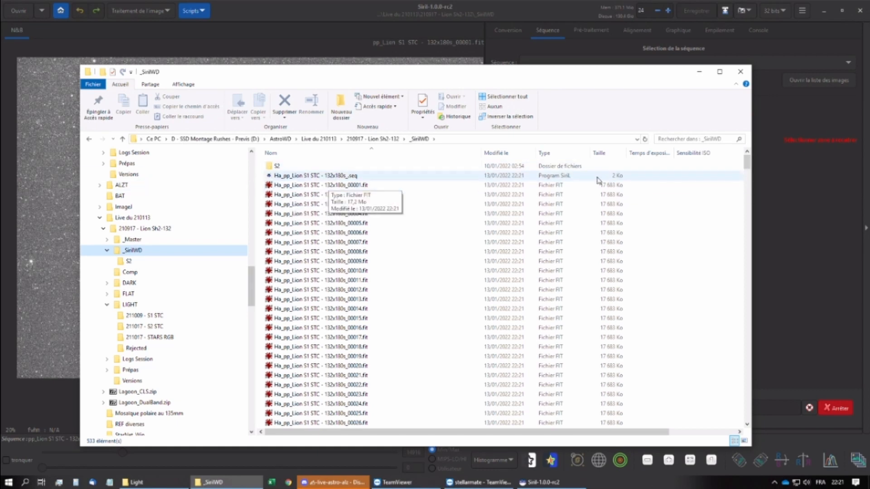
drag(747, 163, 722, 324)
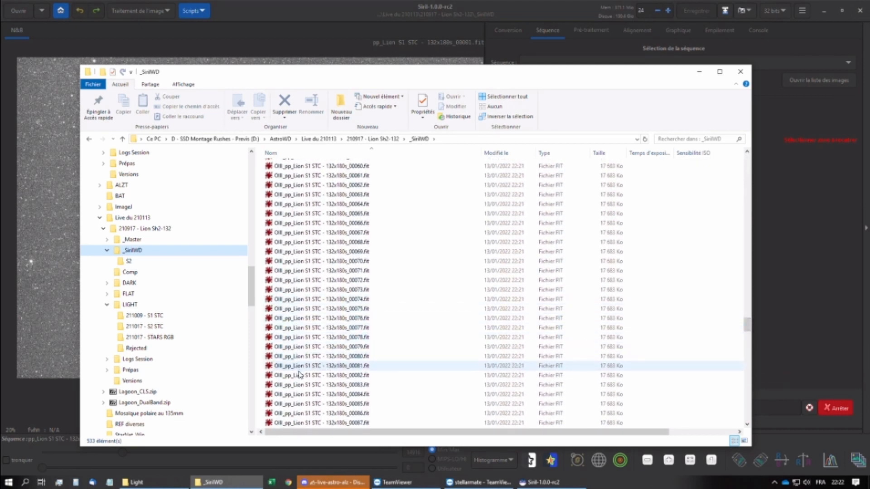
click(699, 71)
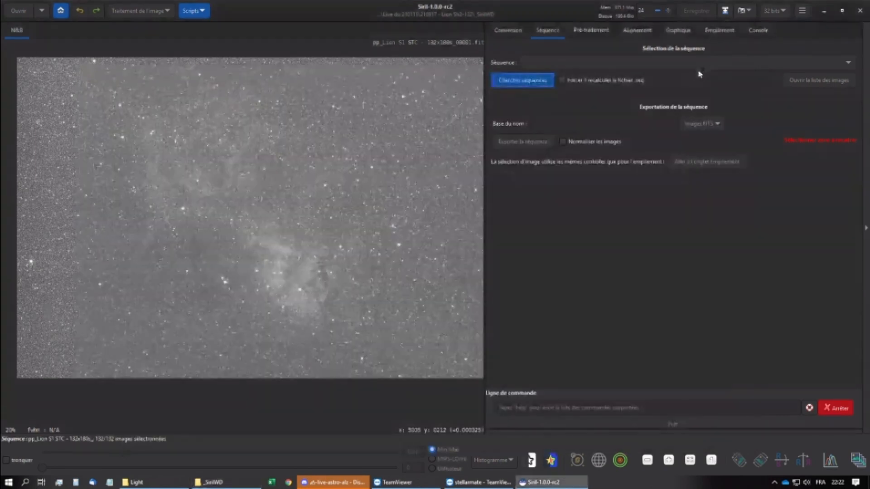
- Load the sequence "Ha_pp_Lion S1 STC - 132x180s_.seq" in Siril
click(543, 66)
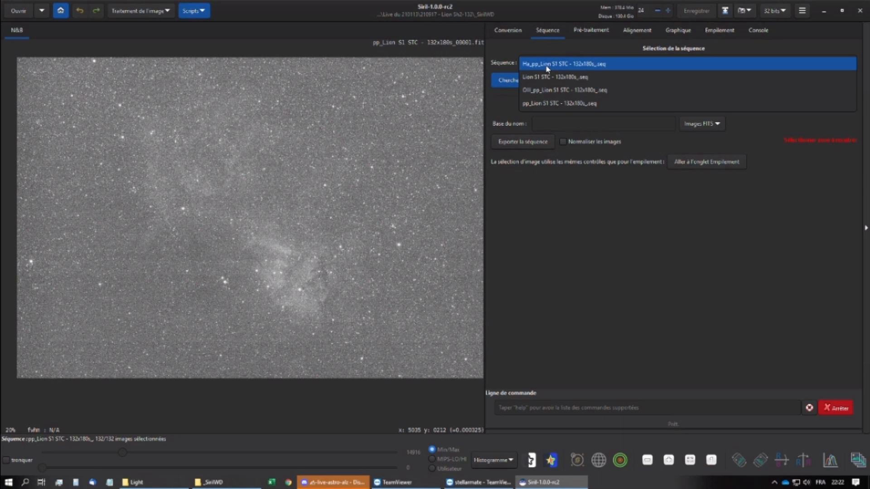
click(510, 85)
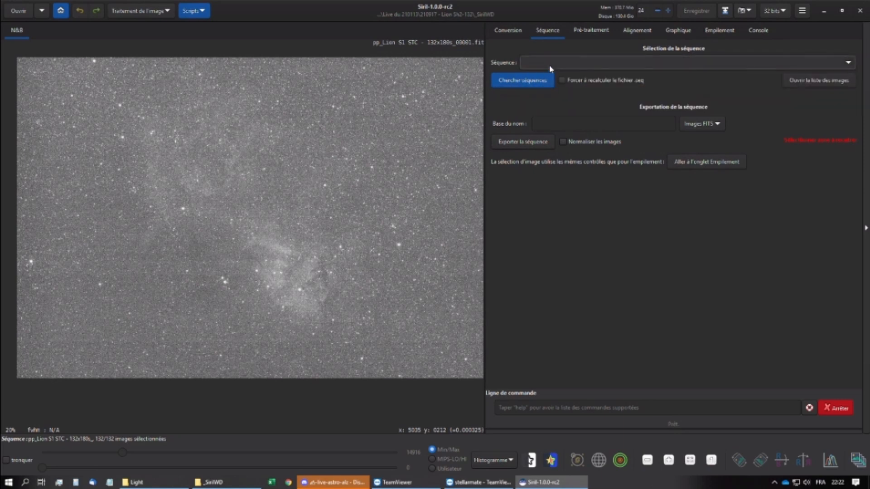
click(551, 68)
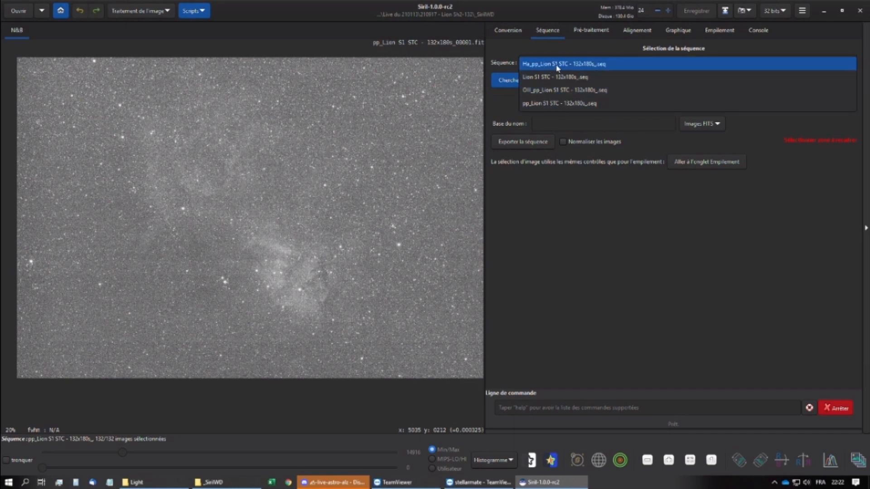
click(557, 65)
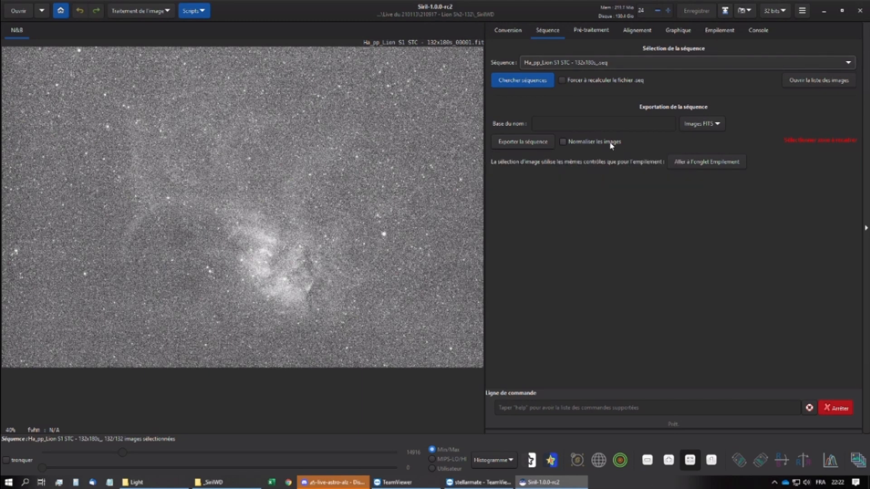
- Set up gradient extraction on the Ha frame with polynomial order 1 and generate background samples at 20 per line
click(588, 31)
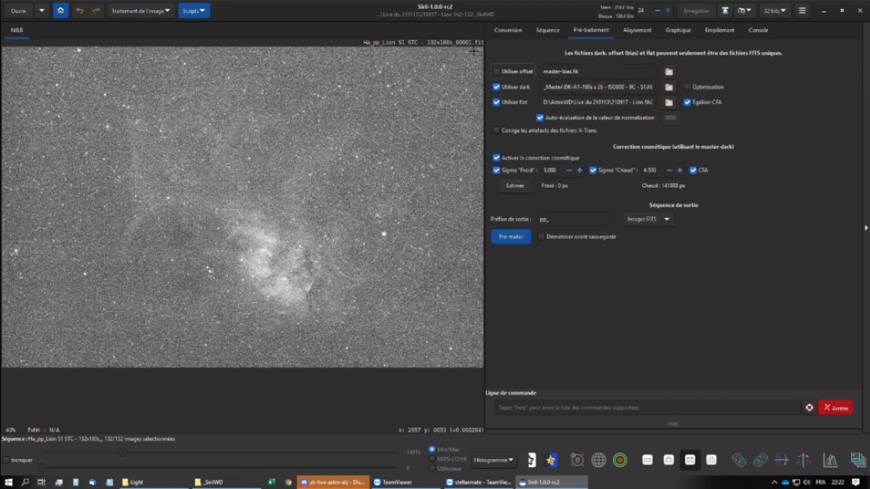
click(554, 34)
click(132, 12)
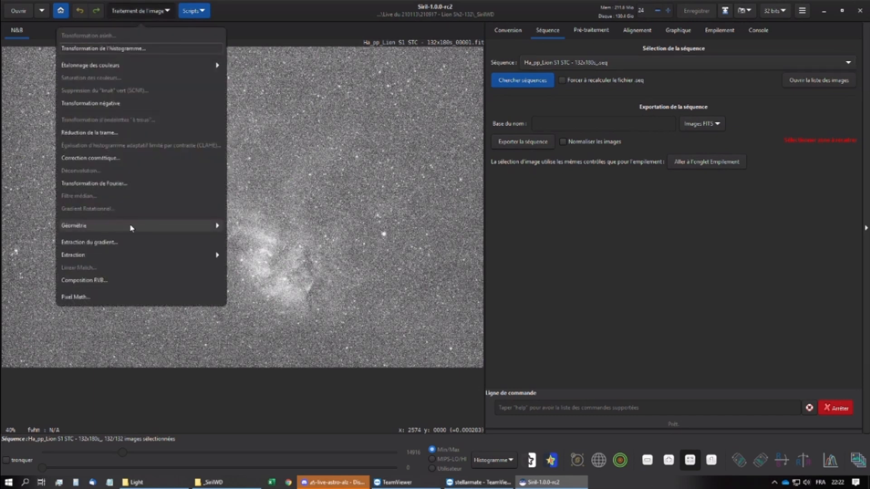
click(136, 242)
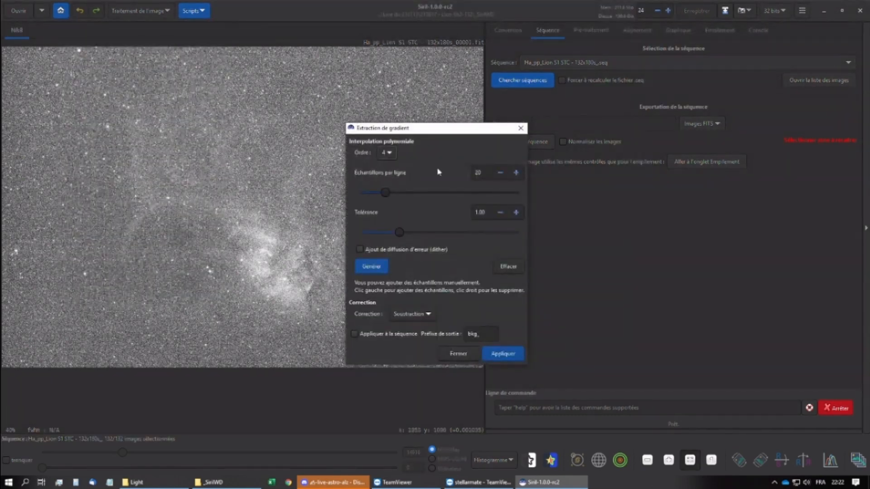
click(390, 153)
click(388, 118)
drag(404, 131, 571, 162)
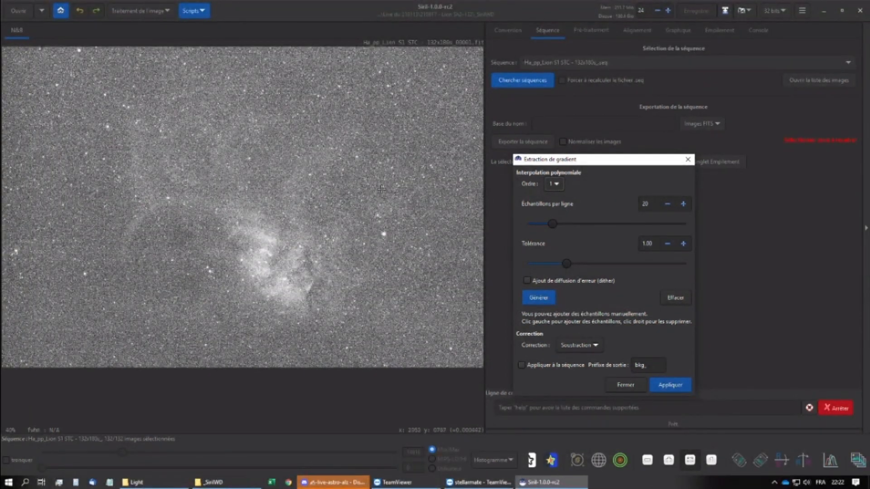
drag(558, 160, 526, 151)
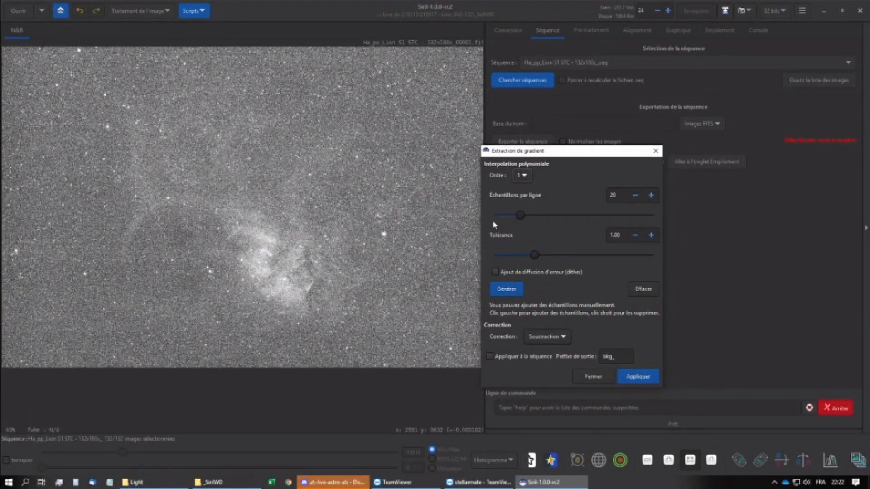
click(510, 289)
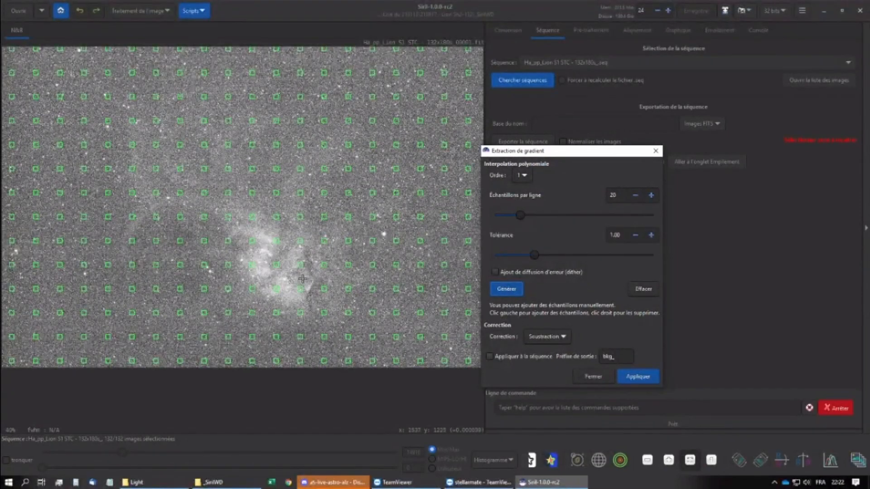
- Remove the background samples lying on and around the bright nebula in the Ha frame
click(256, 268)
right_click(228, 240)
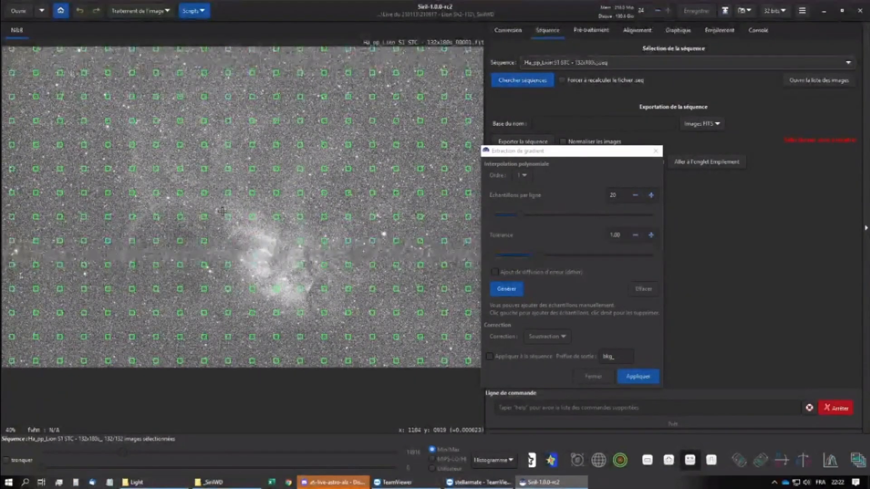
right_click(204, 193)
right_click(228, 193)
right_click(204, 215)
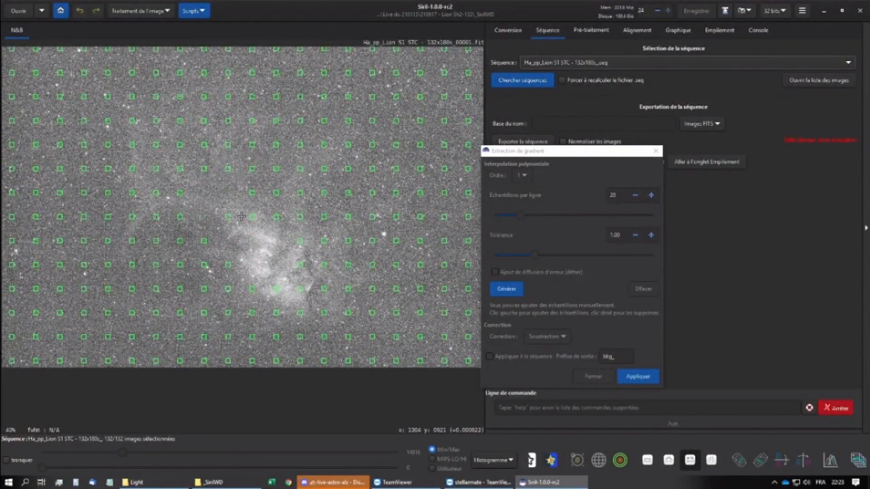
right_click(299, 287)
right_click(276, 289)
right_click(324, 240)
right_click(300, 241)
right_click(276, 217)
right_click(300, 216)
- Apply the gradient extraction by subtraction to the whole Ha sequence, with the output prefix bkg_
click(563, 295)
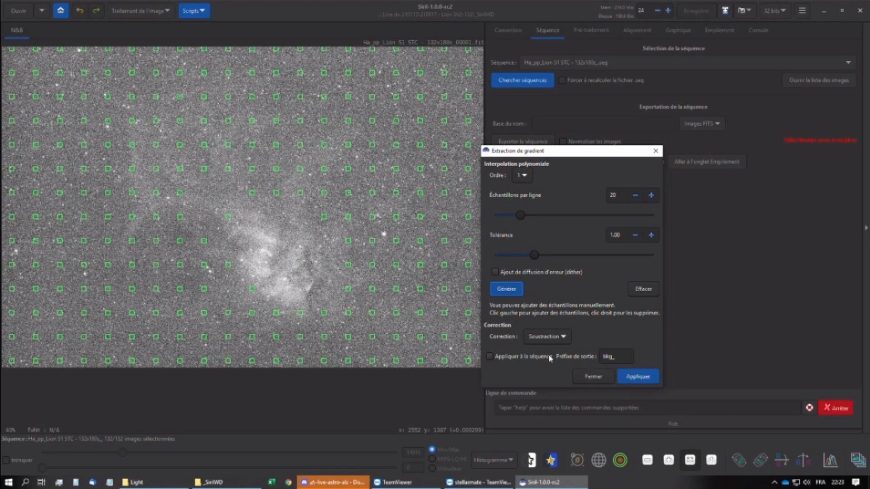
click(528, 357)
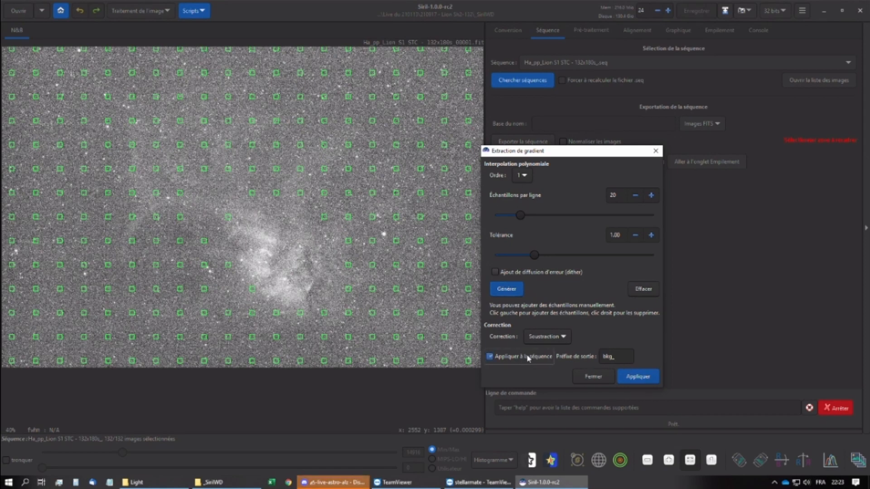
click(648, 376)
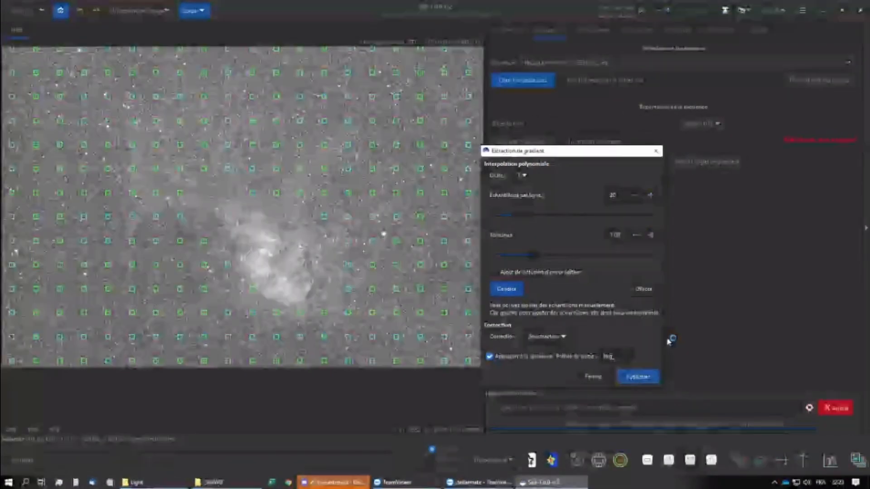
- Close the gradient extraction dialog and clear all source files from the conversion list
click(593, 377)
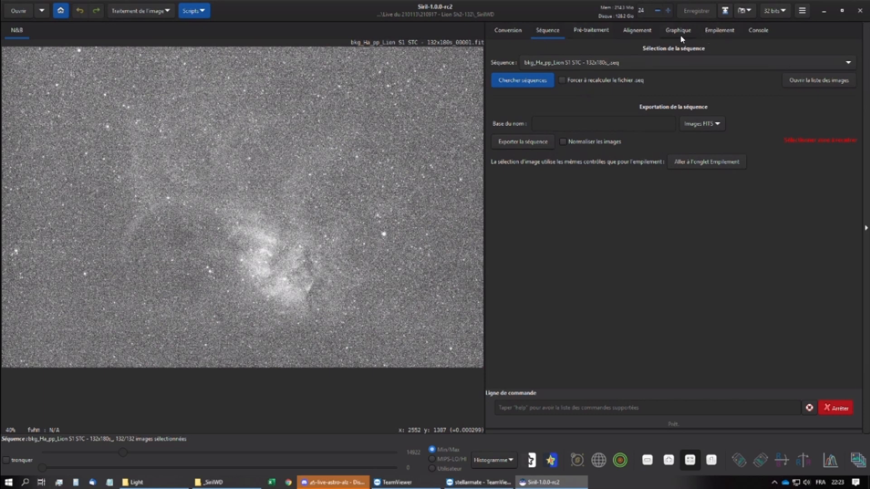
click(640, 32)
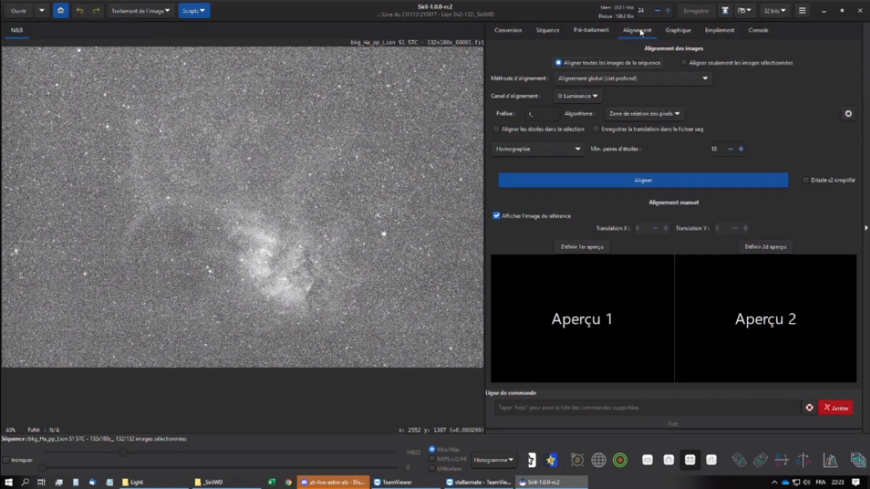
click(504, 33)
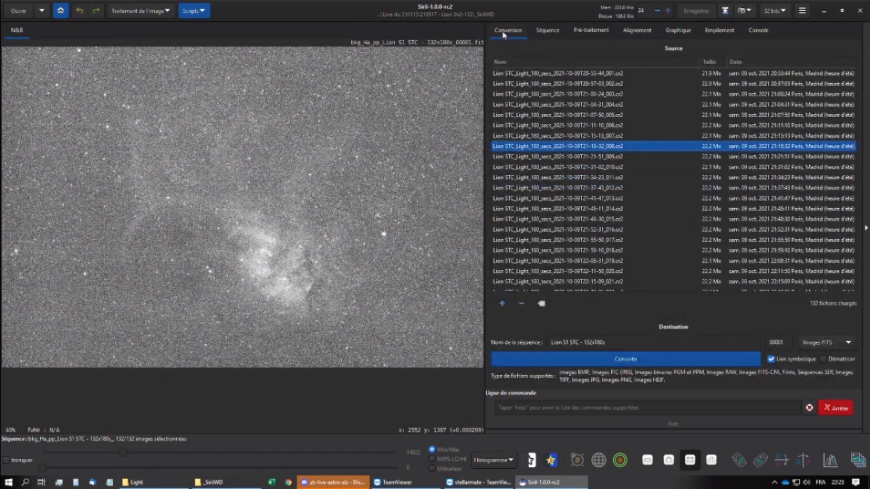
click(542, 304)
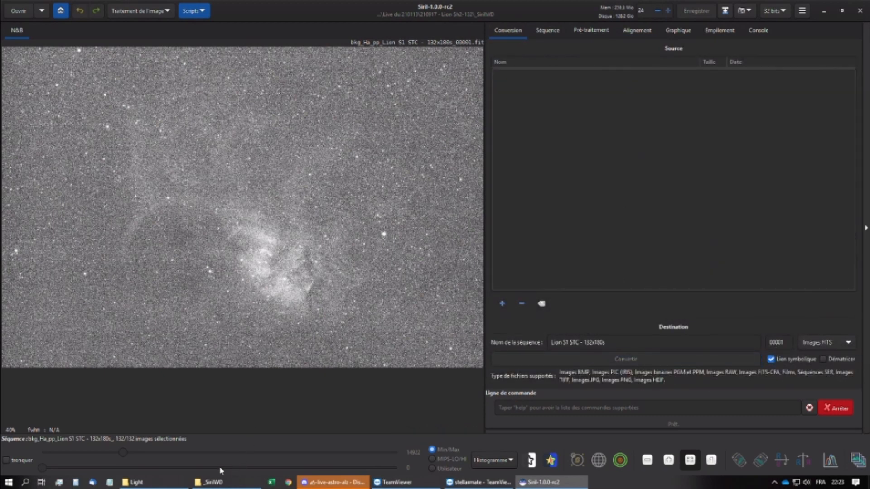
- Switch to File Explorer, sort the _SirilWD folder by modification date and examine the bkg_Ha_pp_Lion S1 STC files
click(212, 482)
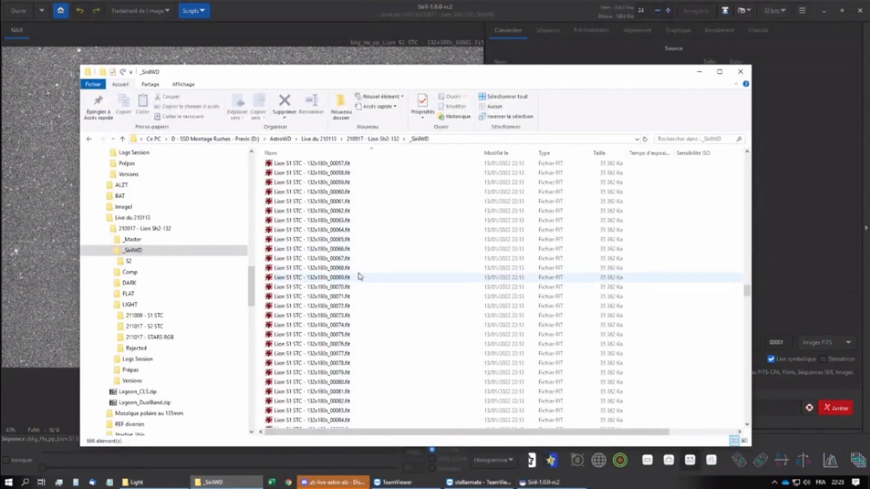
scroll(361, 276, up, 20)
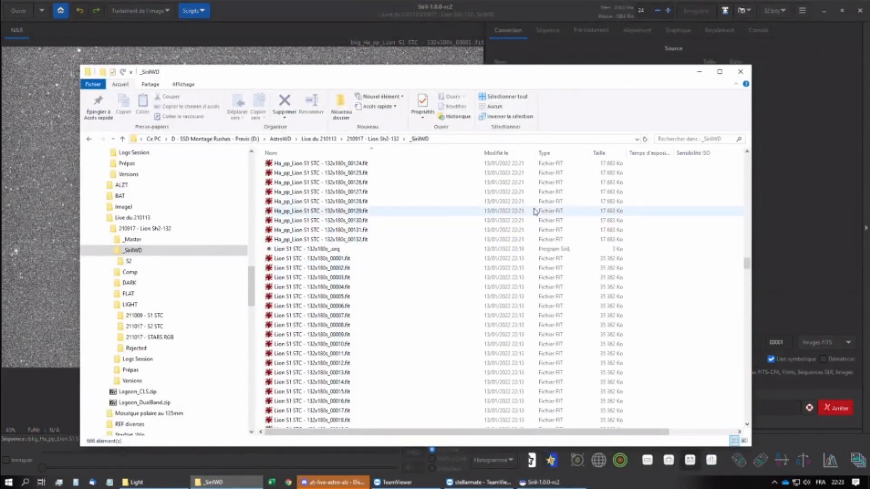
click(502, 153)
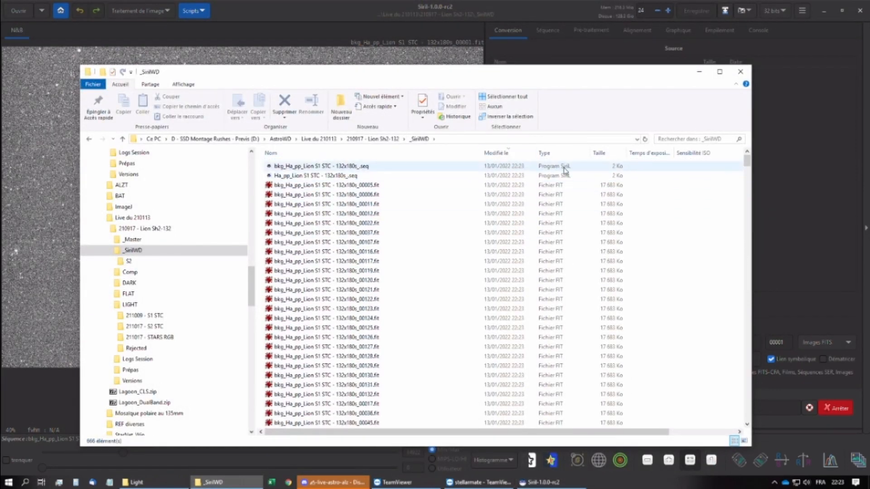
click(333, 186)
scroll(330, 290, down, 9)
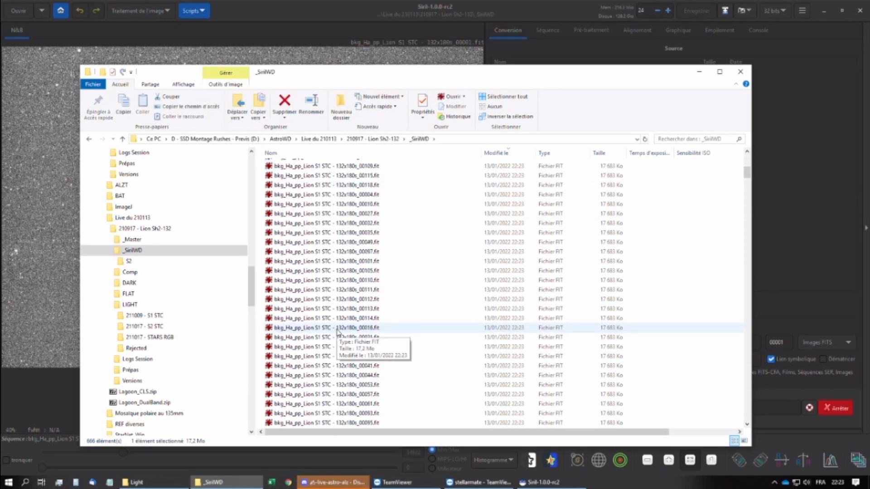
scroll(353, 292, up, 8)
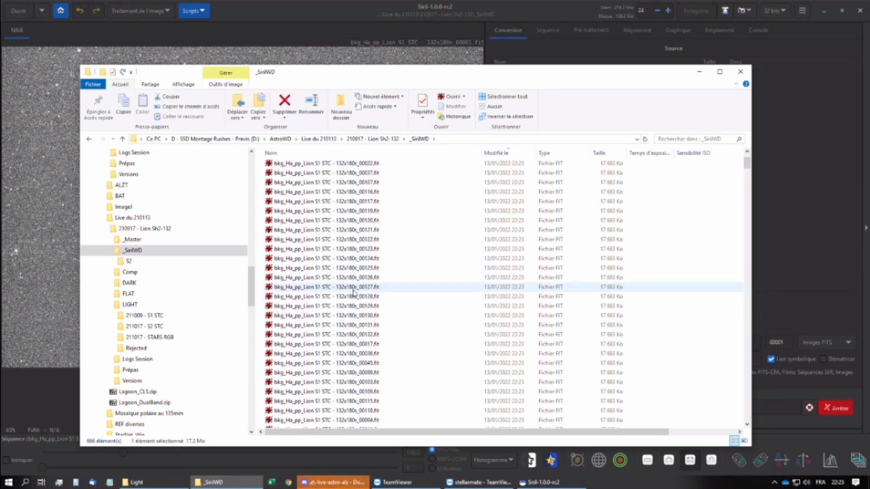
scroll(353, 292, up, 3)
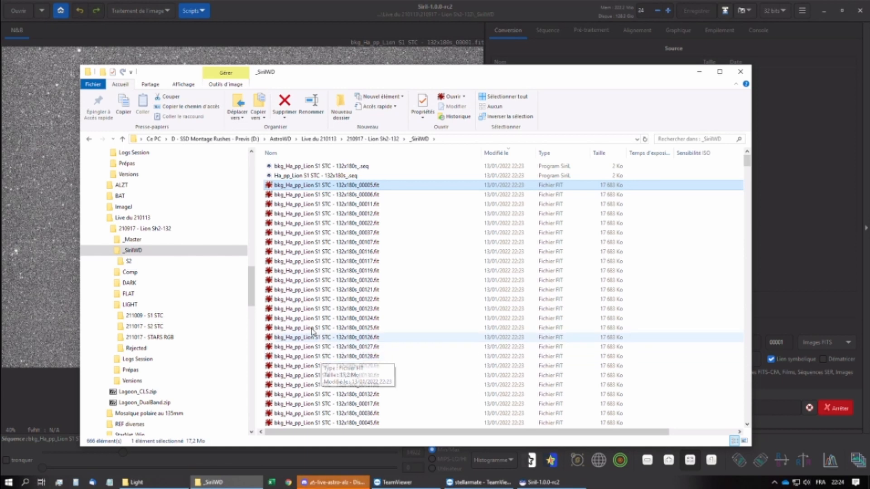
- Select all files in the S2 subfolder and examine its bkg_Ha and bkg_OIII Lion STC S2 102x180s frames
click(149, 265)
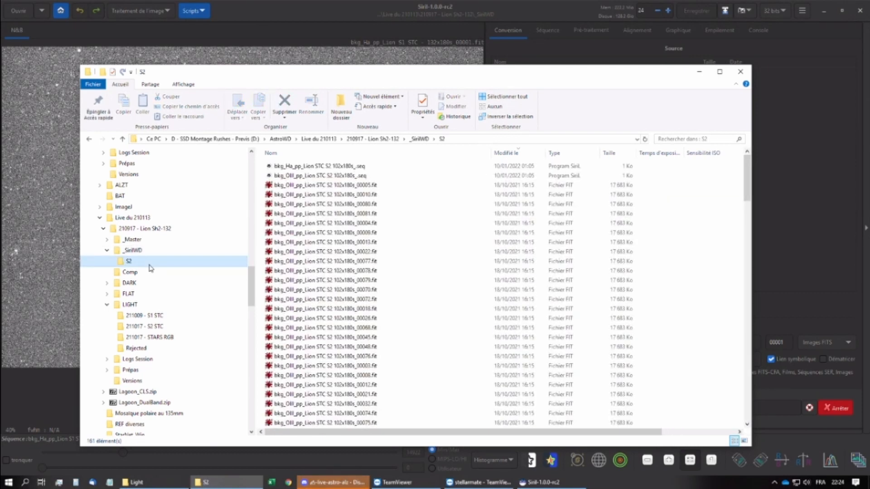
click(341, 186)
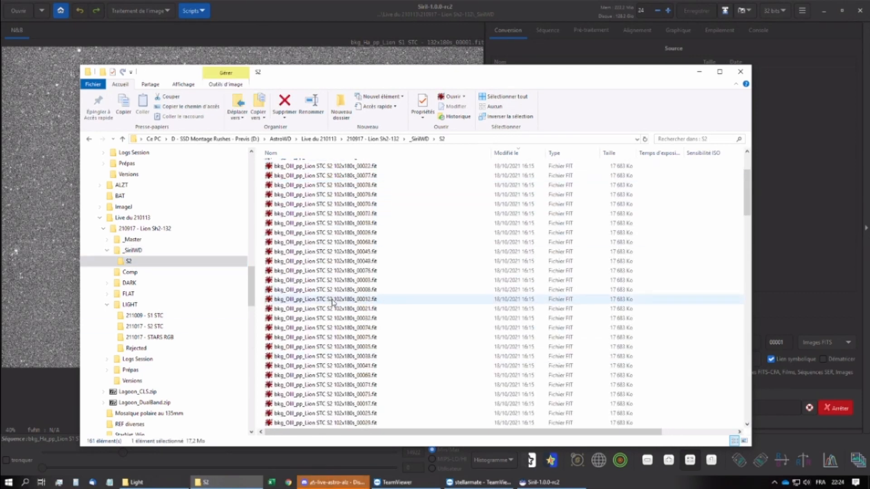
scroll(330, 282, down, 4)
key(ctrl+a)
scroll(336, 279, up, 4)
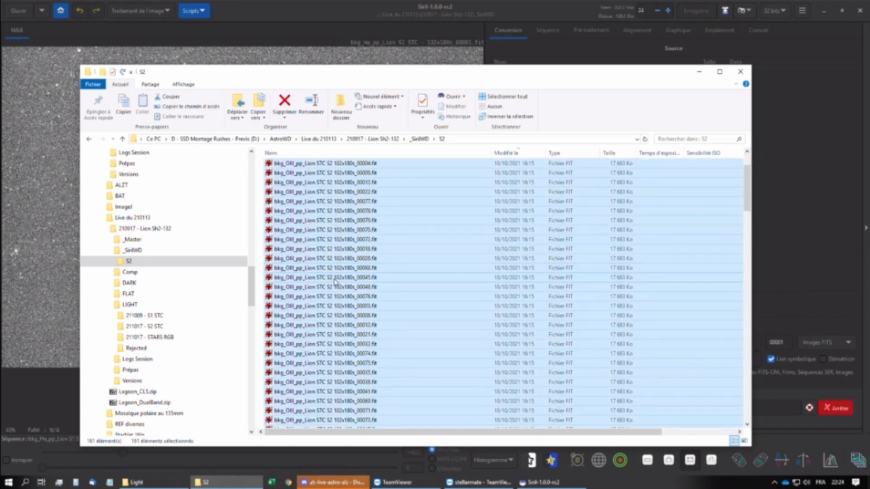
scroll(336, 279, down, 20)
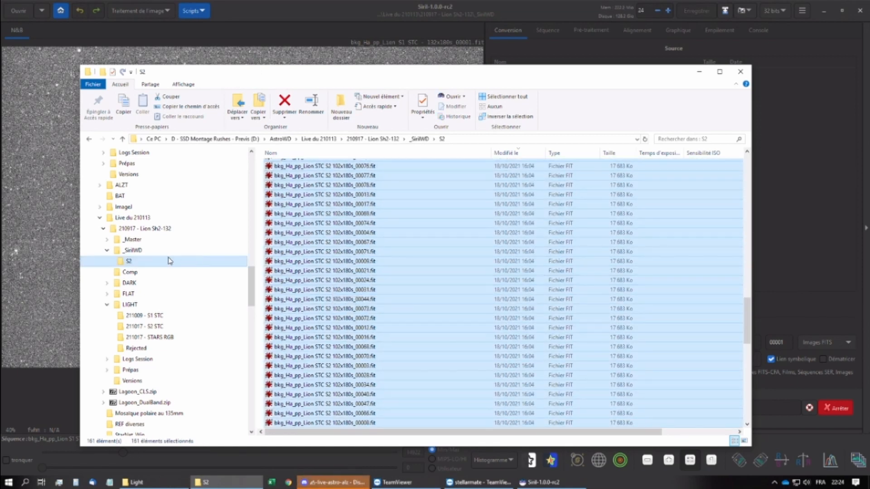
scroll(328, 295, up, 3)
scroll(328, 294, up, 12)
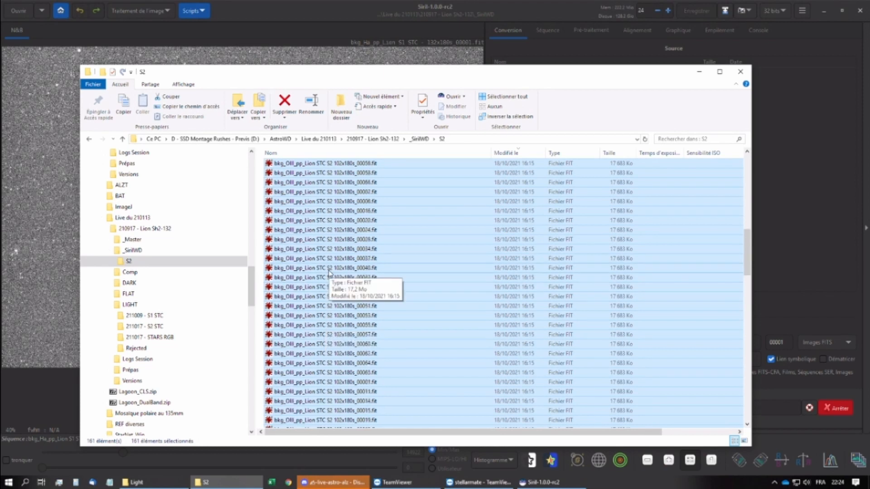
- Switch back to Siril and load the sequence "OIII_pp_Lion S1 STC - 132x180s_.seq"
click(600, 54)
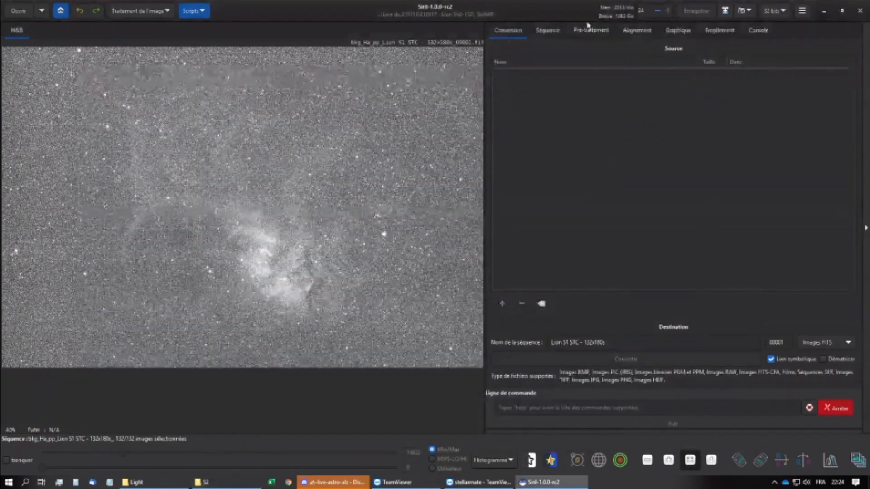
click(591, 30)
click(548, 30)
click(539, 63)
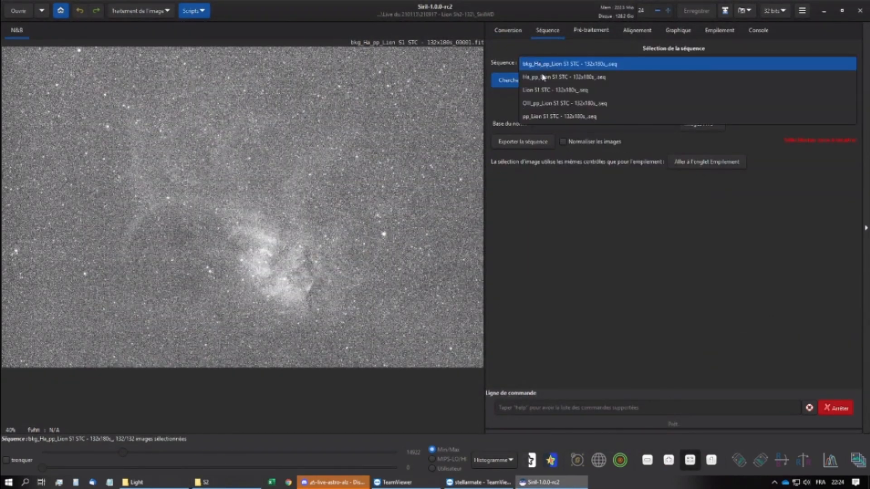
click(535, 102)
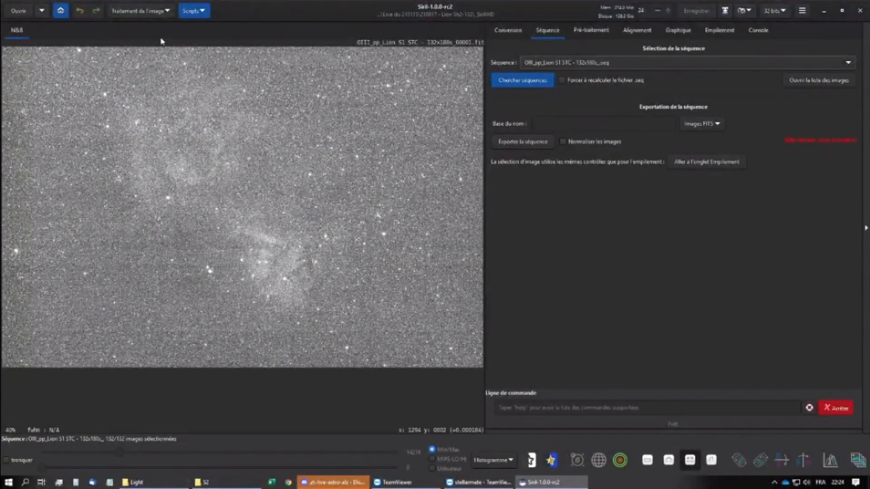
- Generate background samples at order 1 and 20 per line, and apply gradient extraction by subtraction to the whole OIII sequence with prefix bkg_
click(151, 9)
click(88, 241)
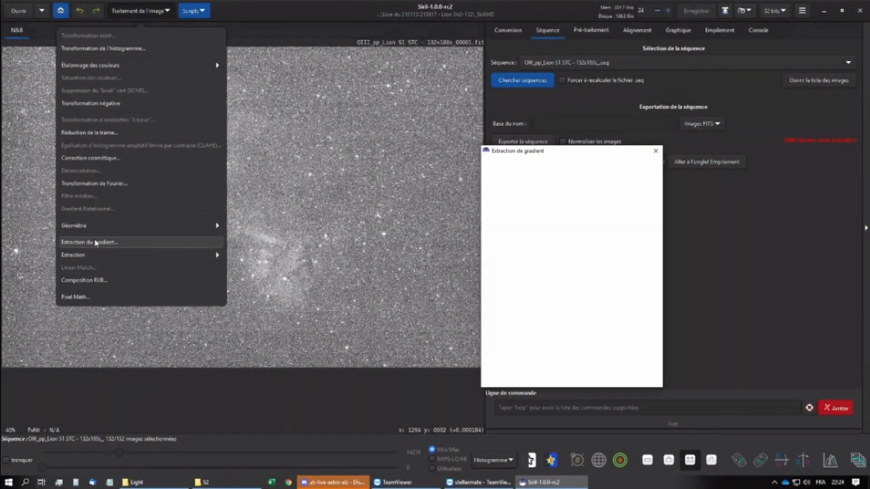
click(504, 289)
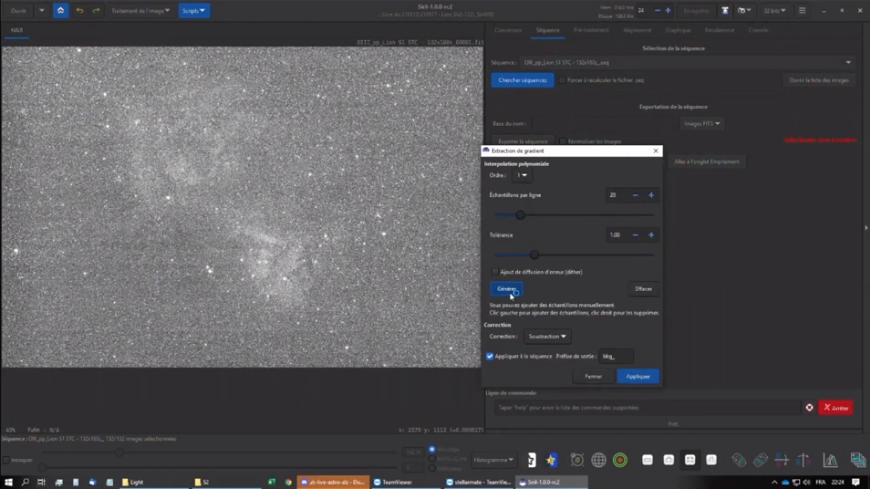
click(645, 376)
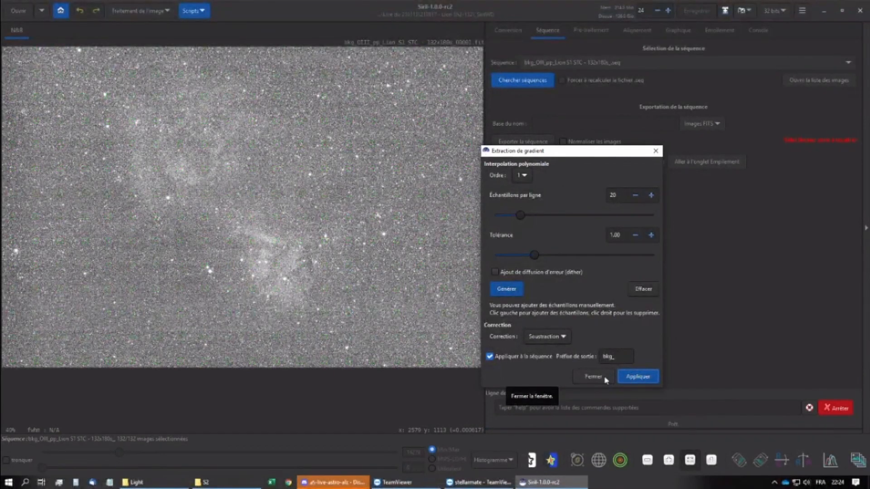
click(606, 377)
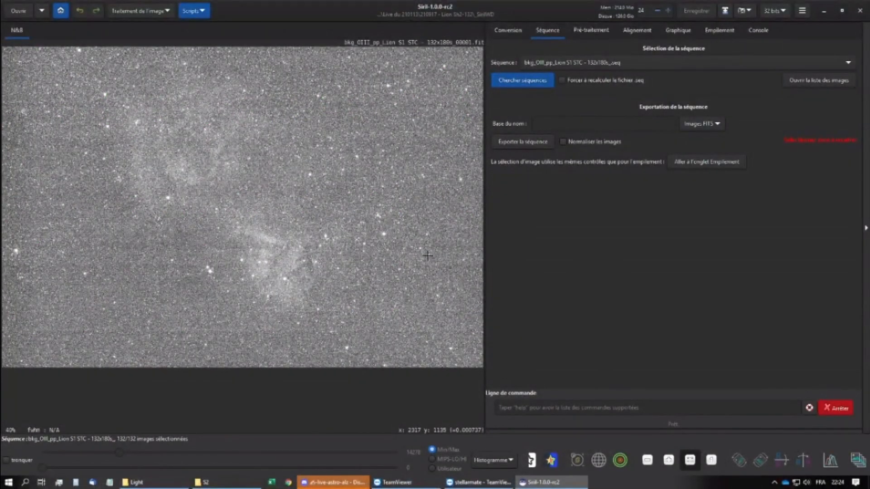
click(592, 33)
click(552, 30)
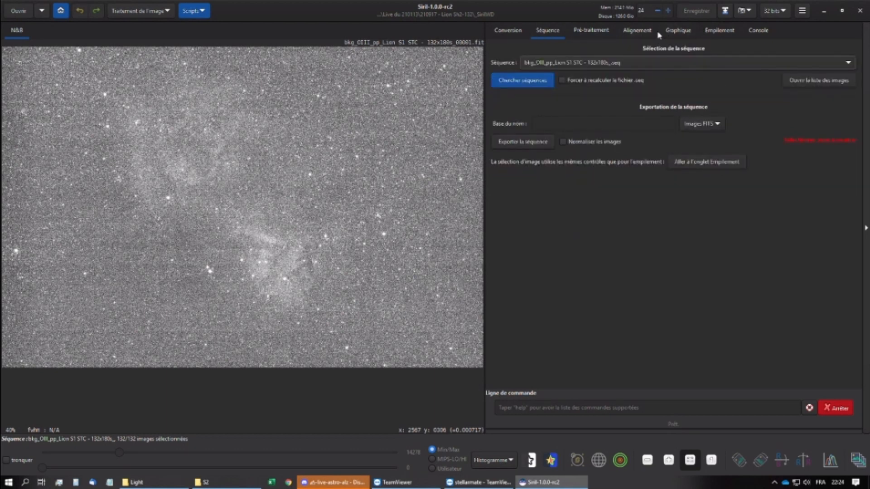
click(512, 31)
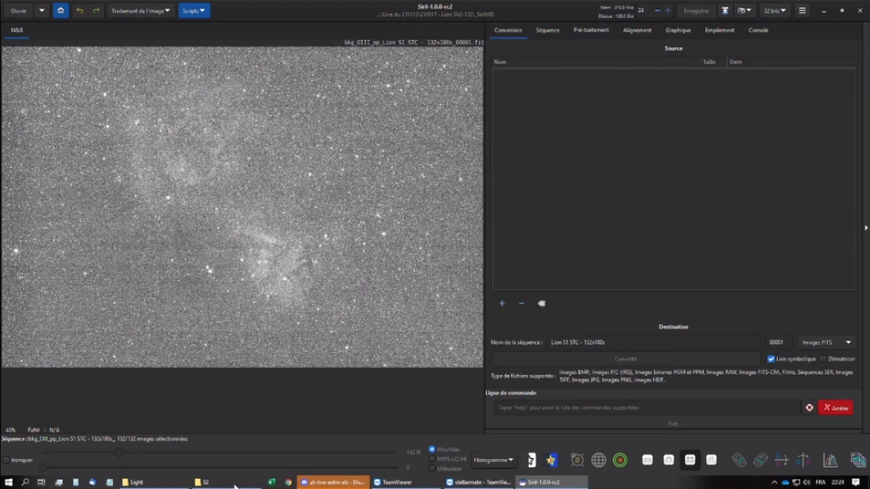
- In File Explorer, move all files from the S2 subfolder into the parent _SirilWD folder
click(217, 482)
scroll(219, 250, up, 2)
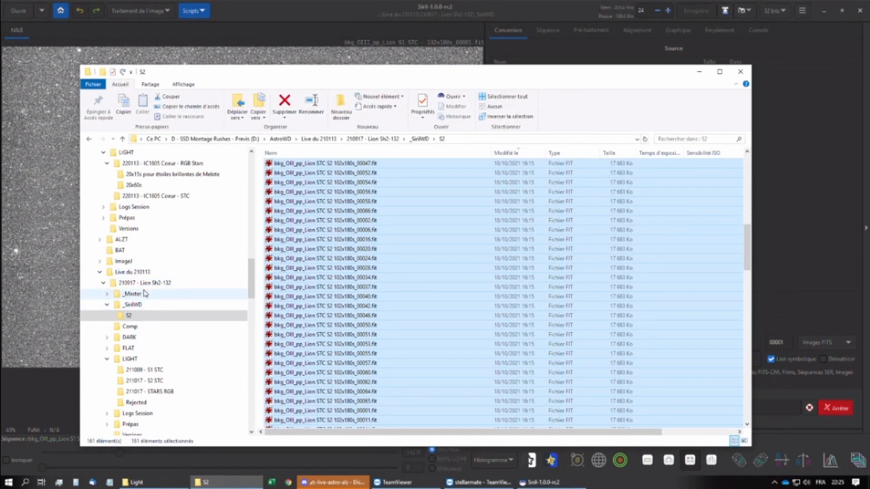
click(139, 304)
click(129, 316)
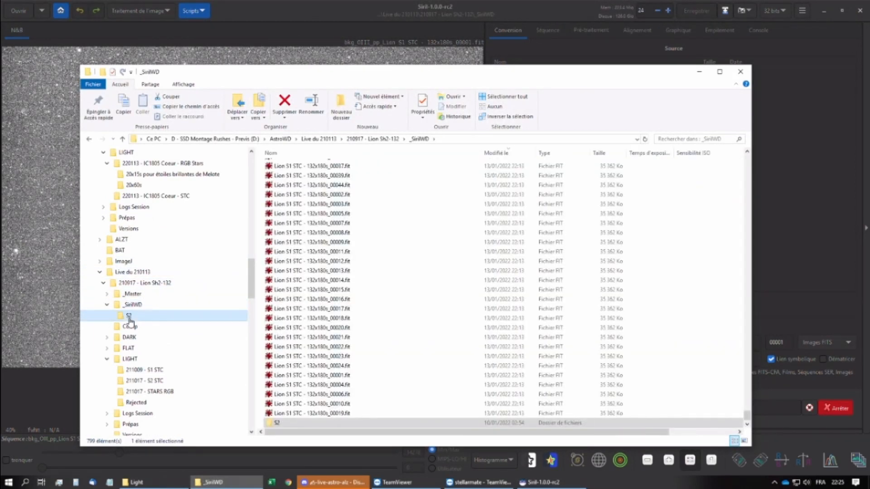
key(ctrl+a)
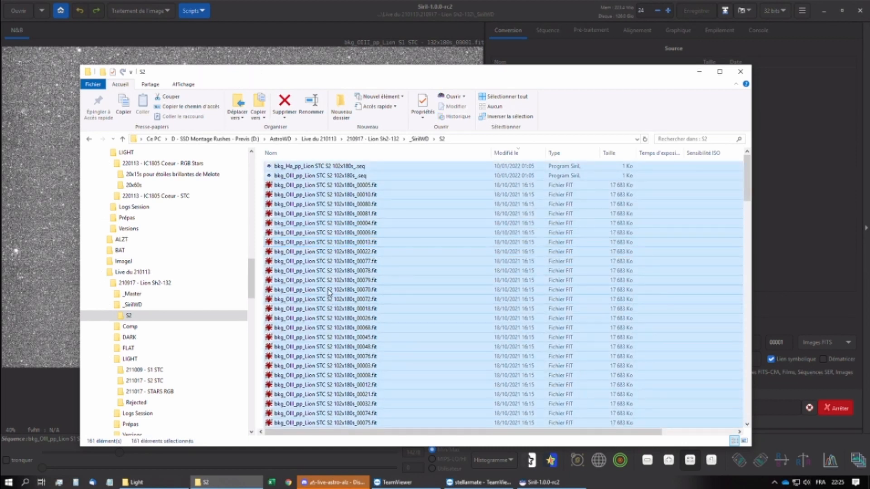
drag(337, 299, 142, 305)
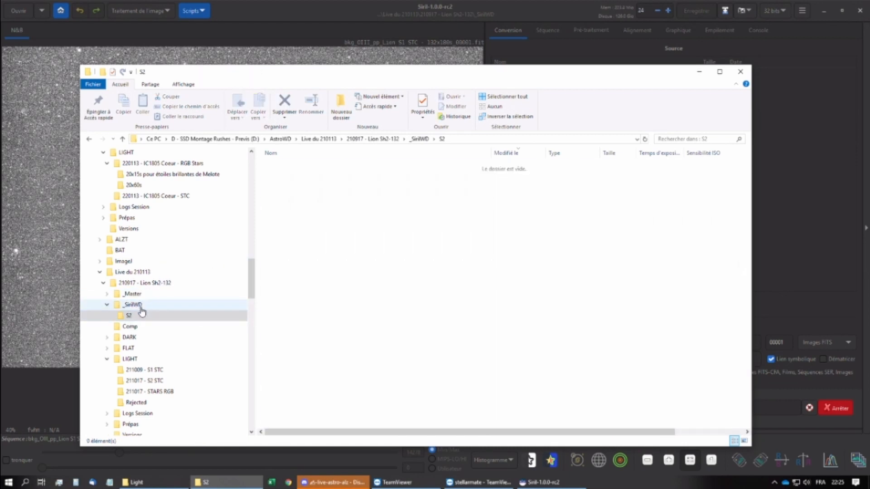
- Sort the _SirilWD folder by name and locate the first frame of the bkg_Ha_pp_Lion STC S2 102x180s sequence
click(139, 306)
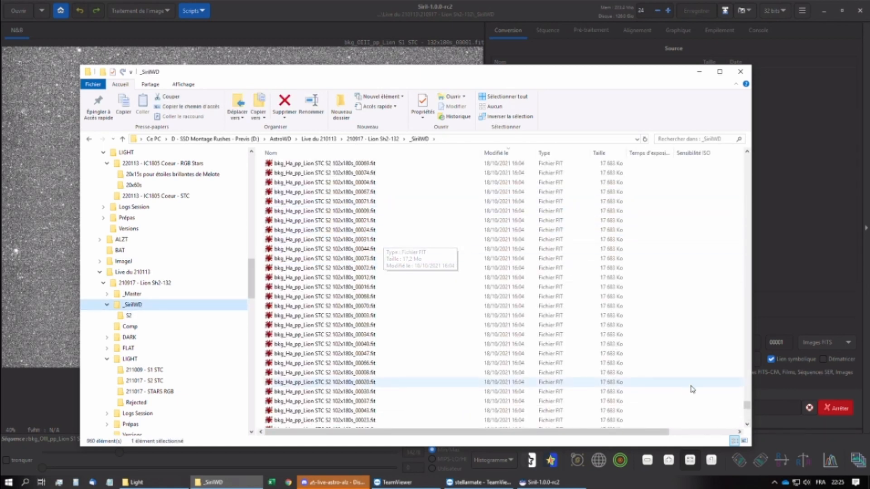
drag(746, 407, 716, 328)
click(329, 153)
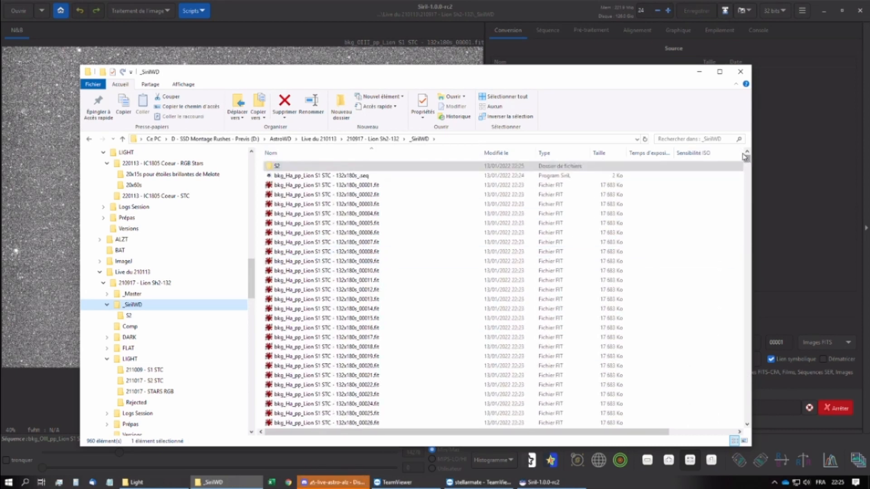
scroll(344, 240, down, 16)
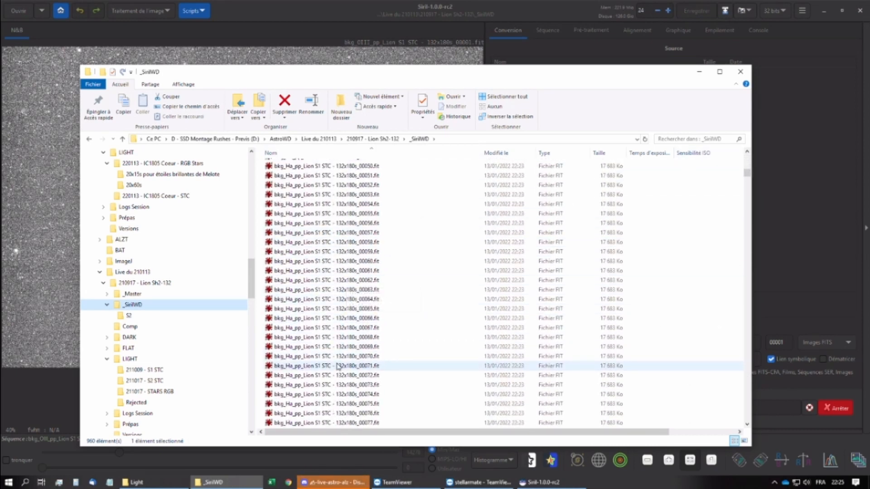
scroll(337, 366, down, 20)
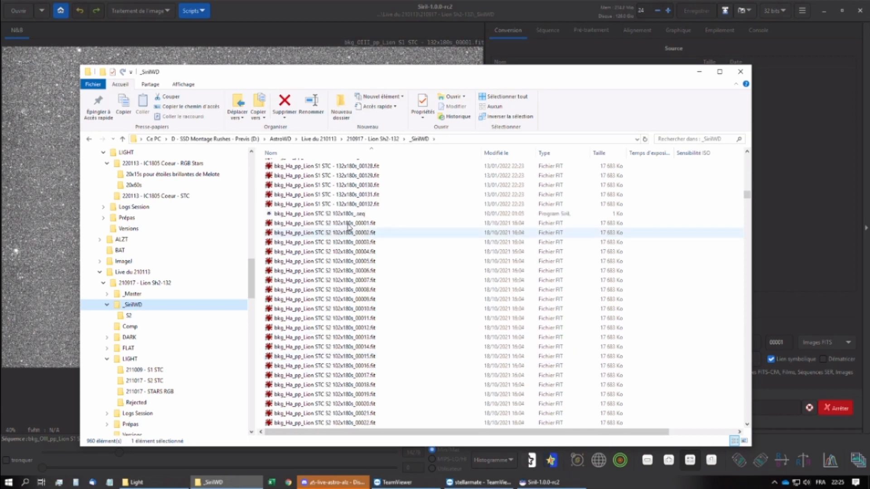
click(344, 233)
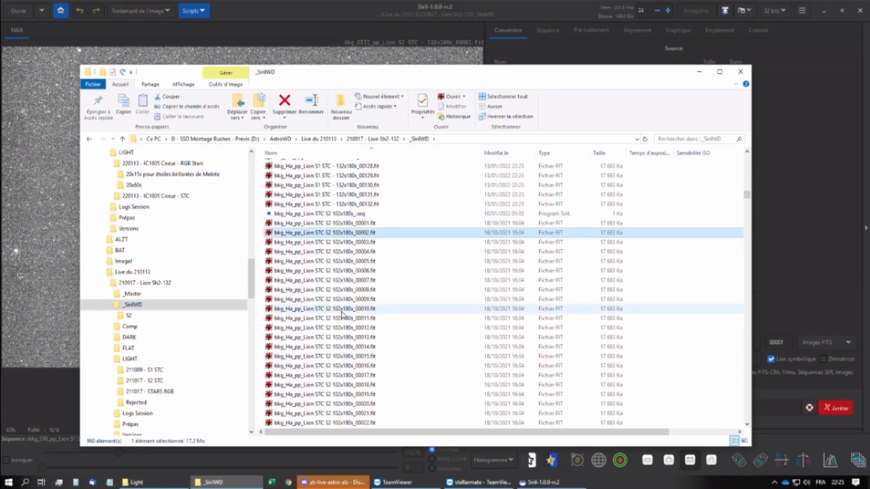
scroll(335, 297, up, 2)
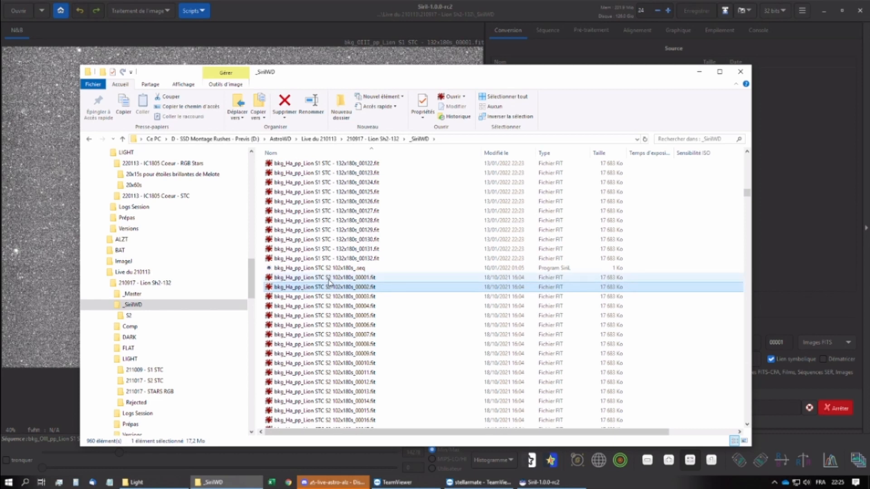
click(328, 278)
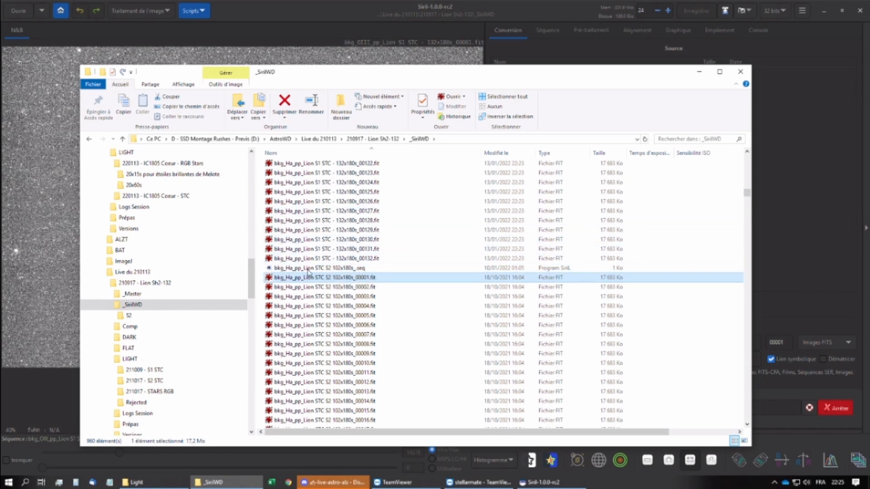
- Add all 132 bkg_Ha_pp_Lion S1 STC - 132x180s frames from the _SirilWD folder to Siril's conversion source list
scroll(336, 216, up, 20)
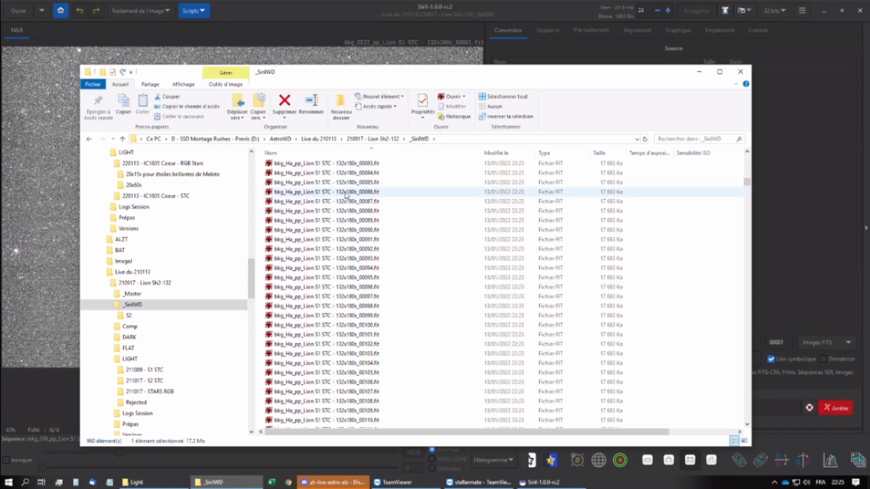
scroll(348, 178, up, 10)
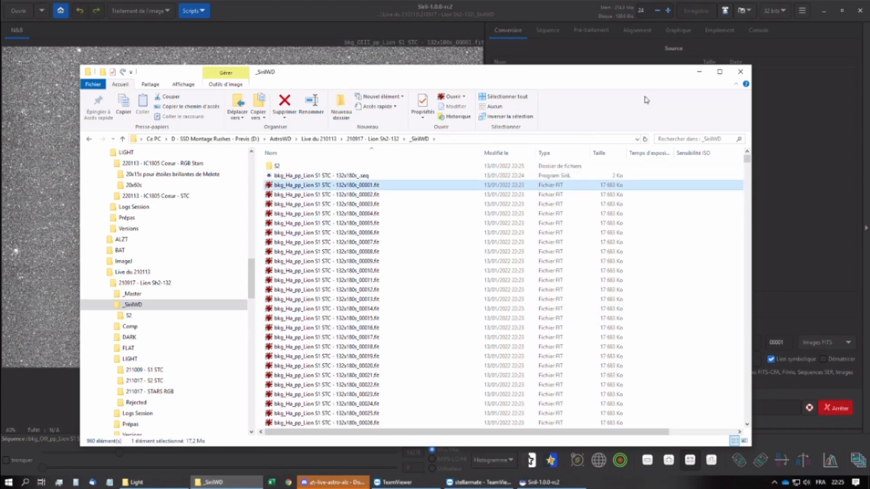
drag(563, 77, 463, 68)
scroll(253, 344, down, 16)
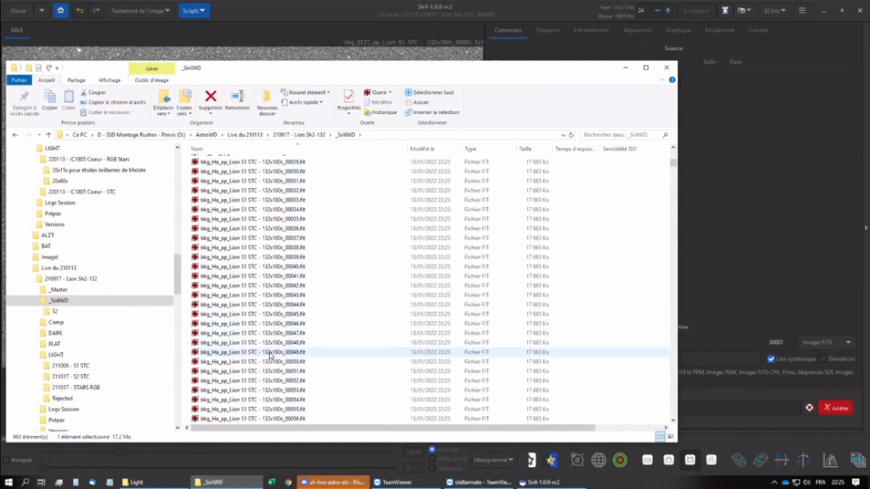
scroll(248, 376, down, 20)
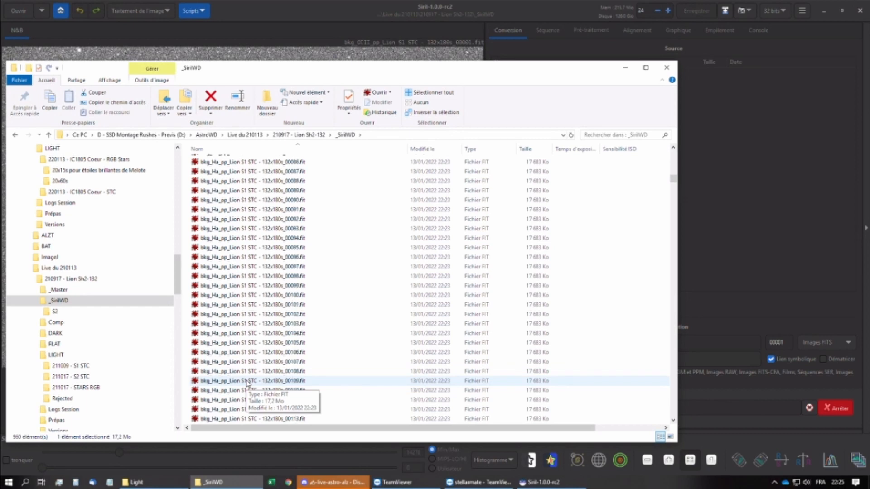
shift+click(239, 314)
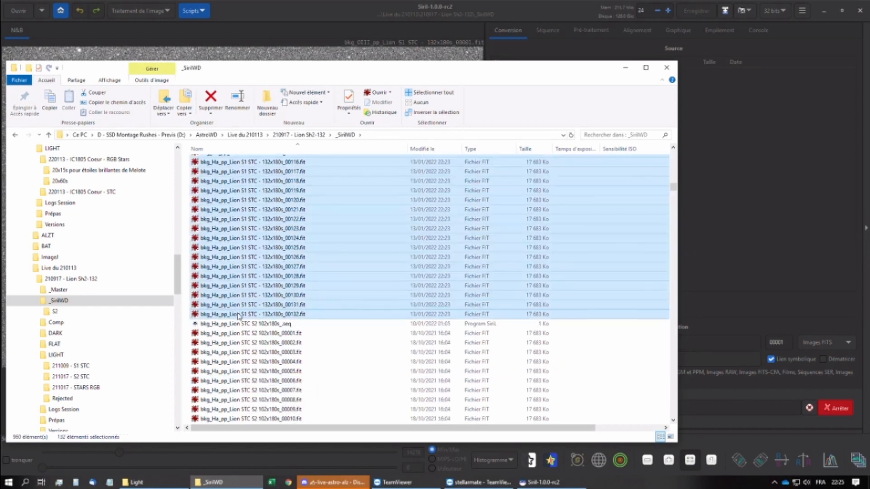
drag(250, 255, 743, 247)
- Add the bkg_Ha_pp_Lion STC S2 102x180s frames 00001 to 00078 to the same conversion source list
click(245, 334)
scroll(254, 344, down, 20)
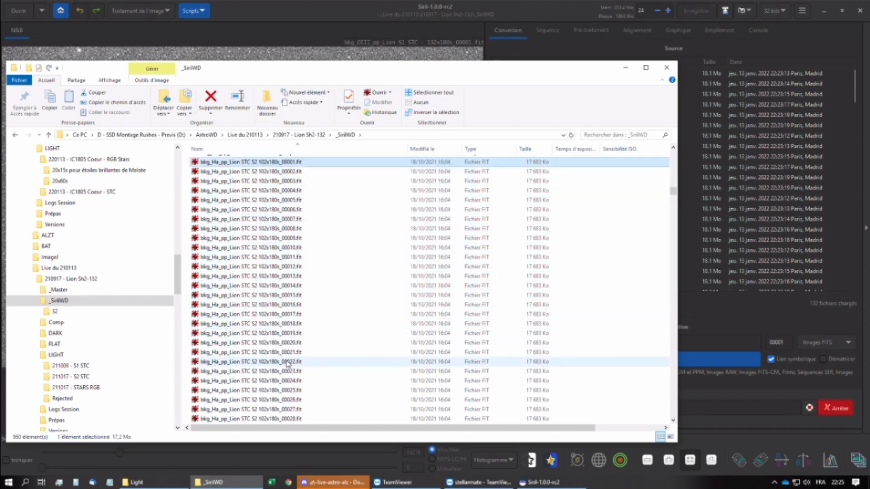
scroll(285, 369, down, 1)
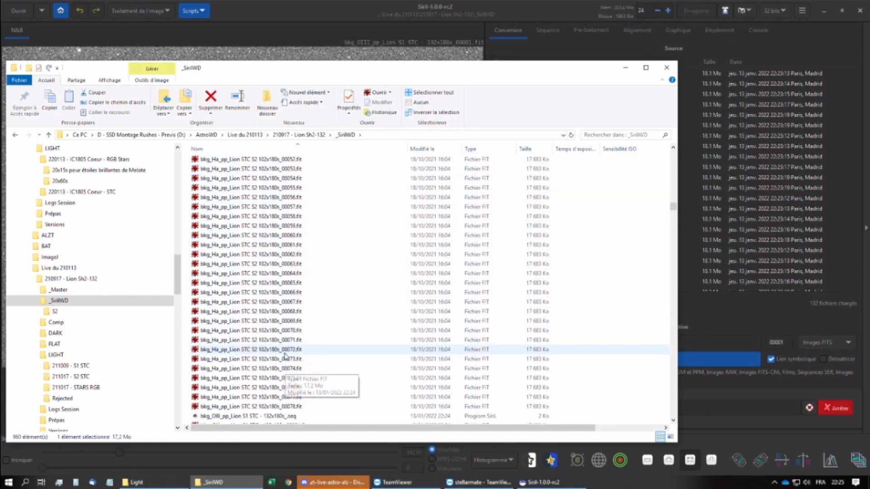
shift+click(278, 324)
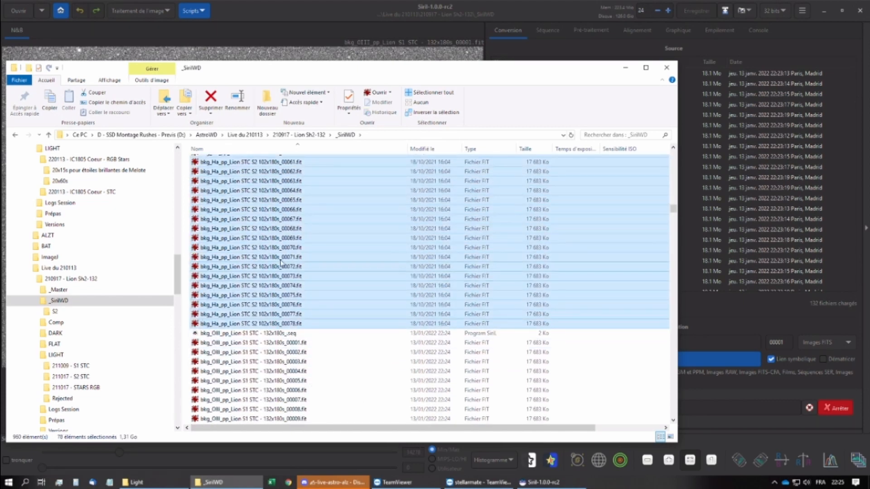
drag(268, 244, 781, 251)
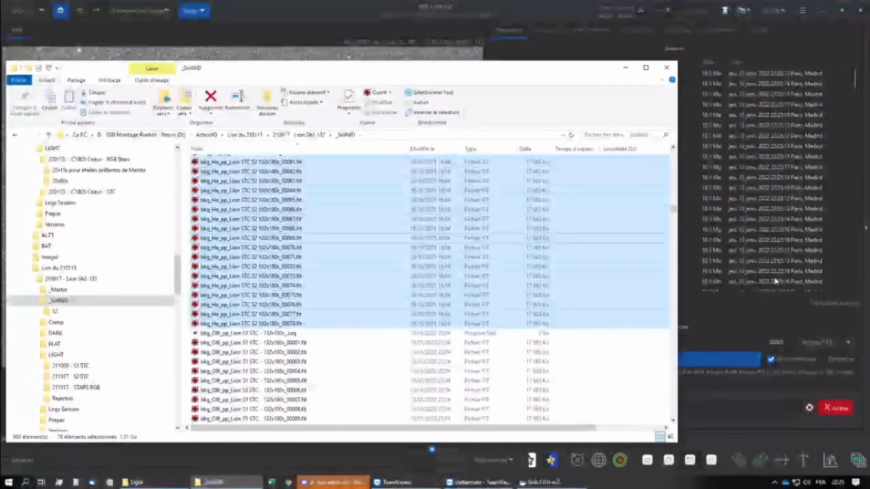
- Name the destination sequence "Lion Halpha - 210x180s" and convert the combined S1 and S2 frames with symbolic links
click(730, 340)
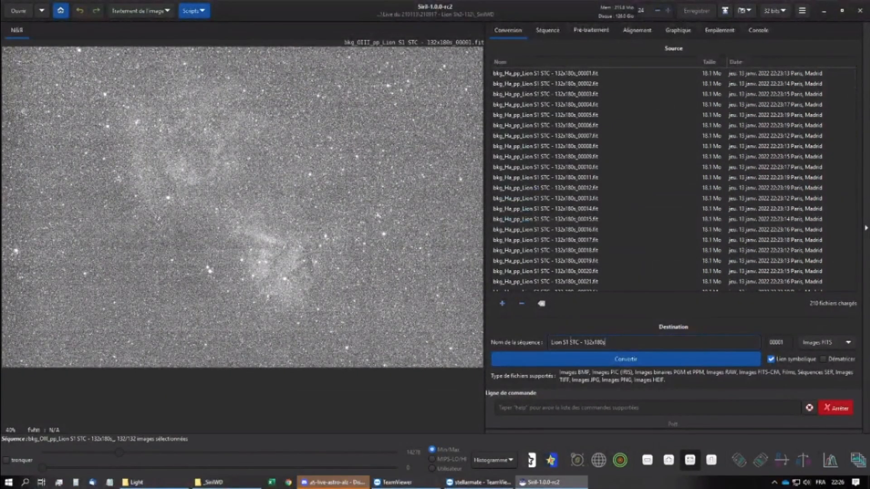
key(Left)
key(Left)
key(Left)
key(Left)
key(Left)
key(Left)
key(Left)
key(Left)
key(Left)
key(Left)
key(Left)
key(Left)
key(Left)
key(Left)
key(Delete)
key(Delete)
key(Delete)
key(Delete)
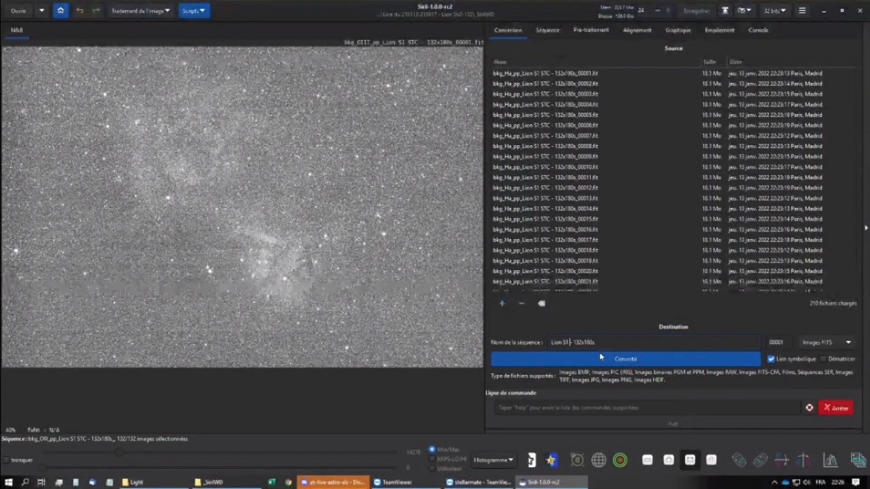
key(BackSpace)
key(BackSpace)
key(BackSpace)
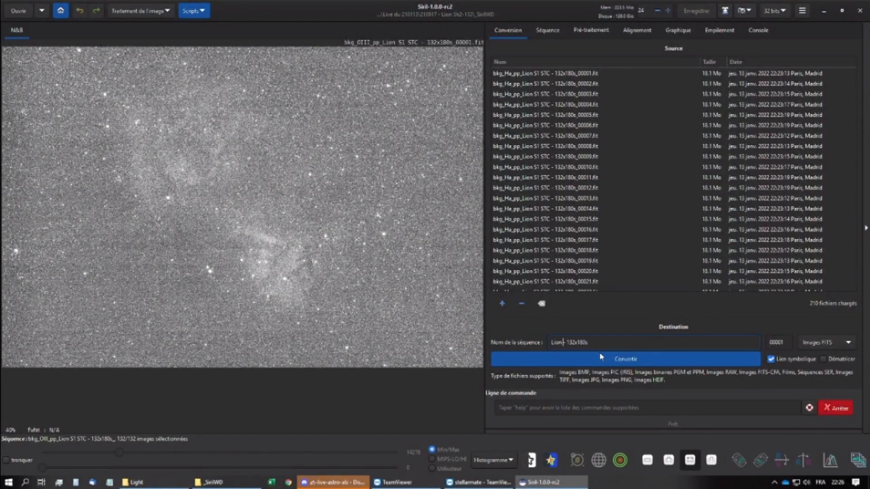
text(Halpha)
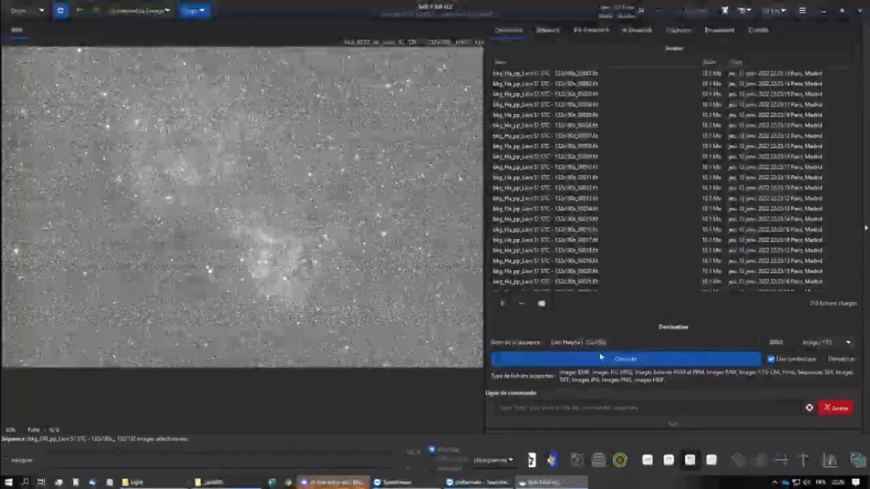
key(Right)
key(Right)
key(Delete)
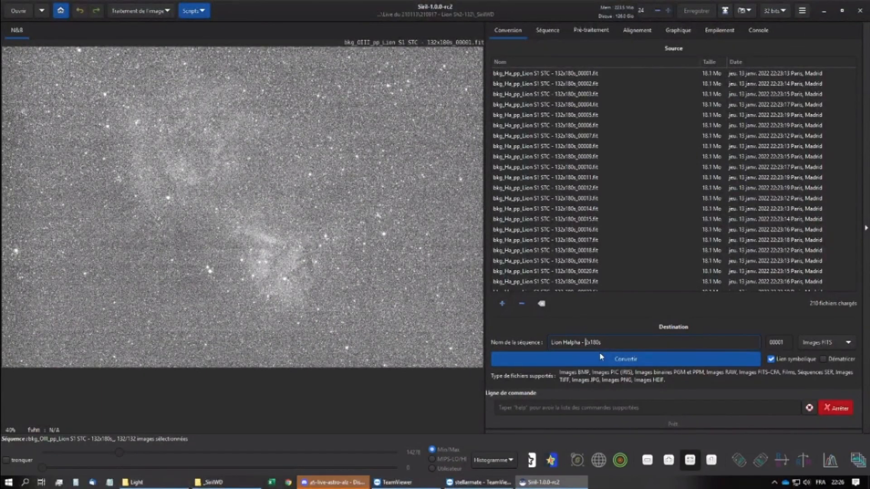
text(210)
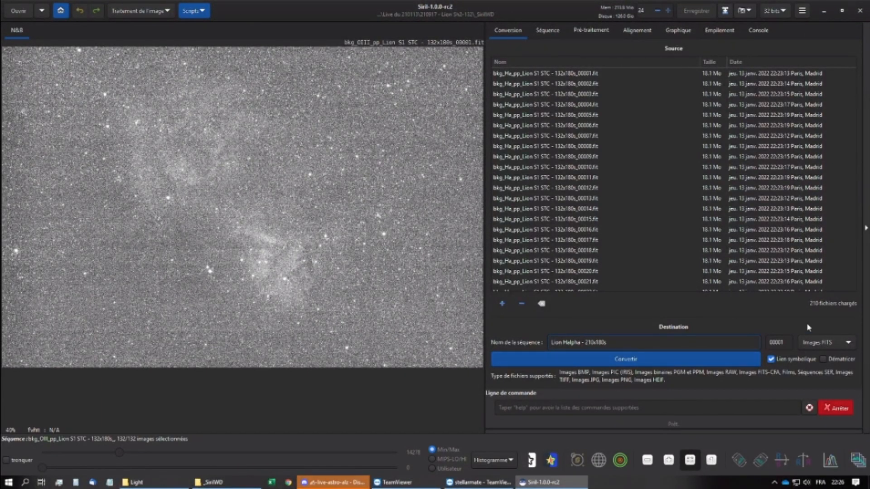
click(634, 360)
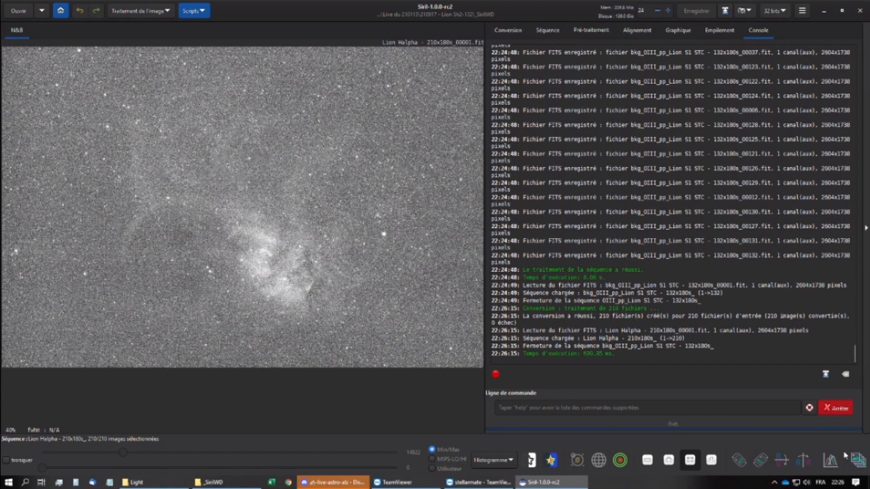
- Browse the Lion Halpha sequence's image list and compare the framing of early and late frames, including 171, 188, 206, 207 and 25
click(858, 460)
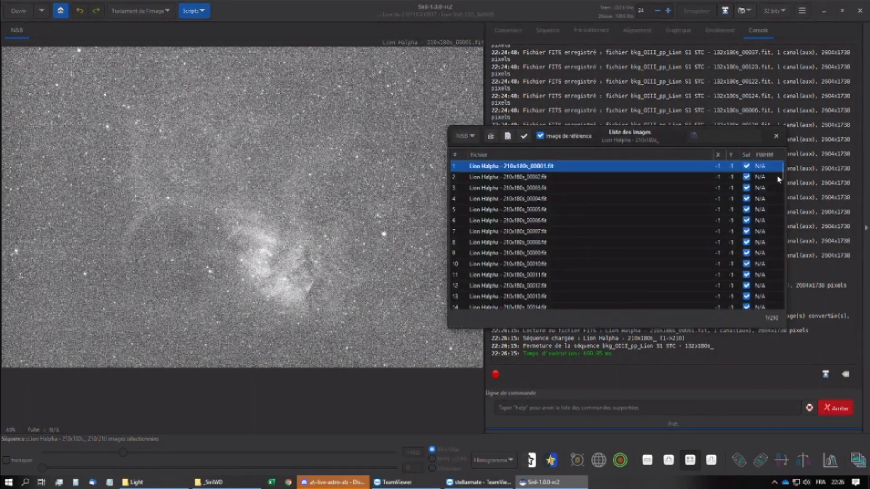
drag(777, 175, 775, 277)
click(566, 237)
scroll(557, 265, down, 7)
click(553, 258)
scroll(554, 268, down, 5)
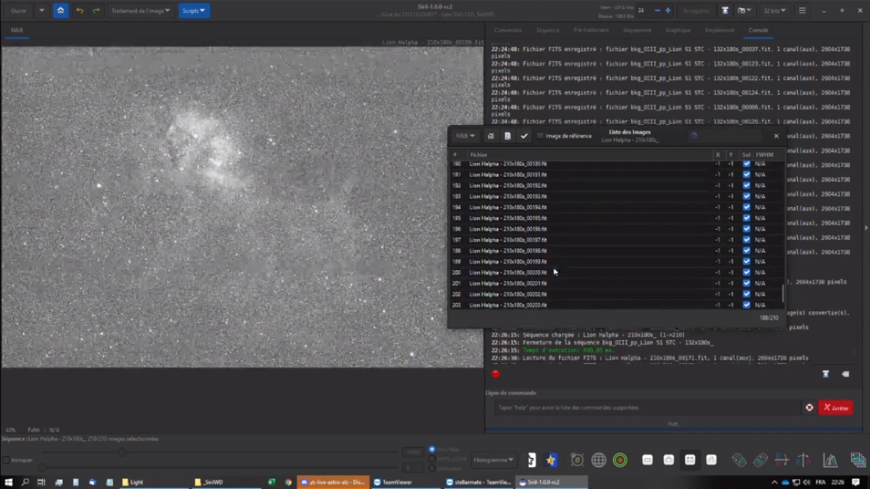
scroll(553, 274, down, 3)
click(549, 260)
click(539, 271)
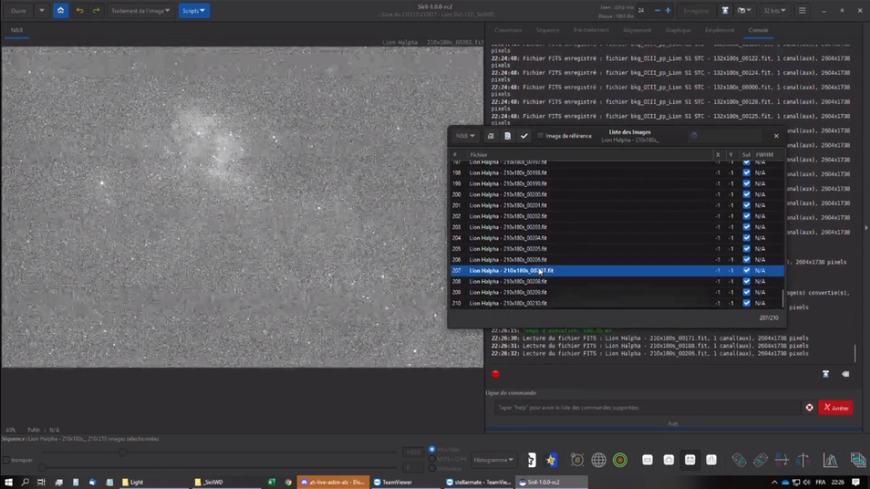
scroll(548, 240, up, 20)
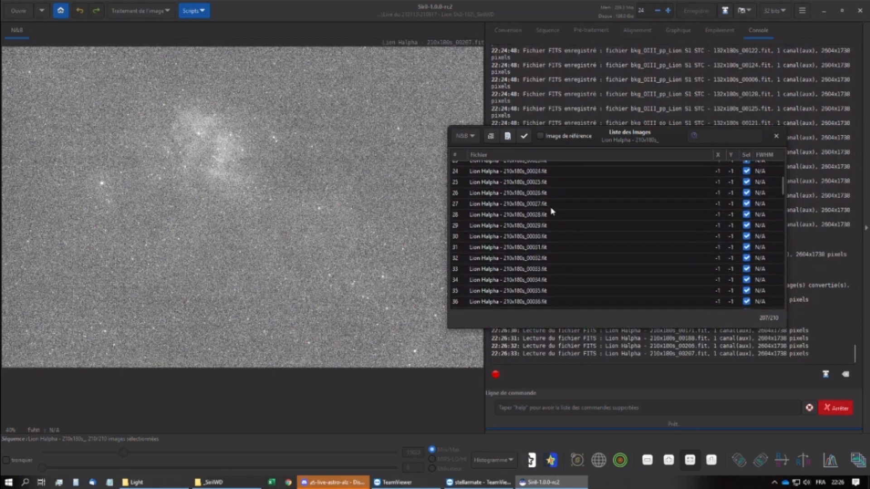
click(537, 184)
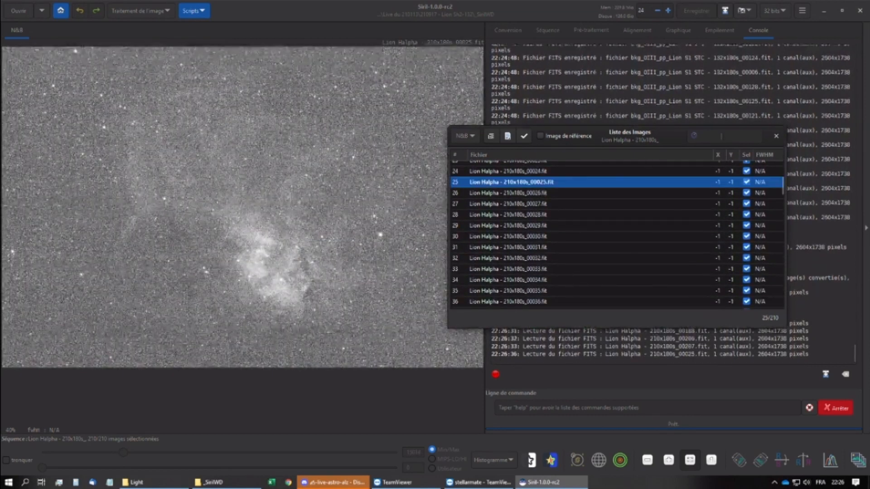
click(775, 137)
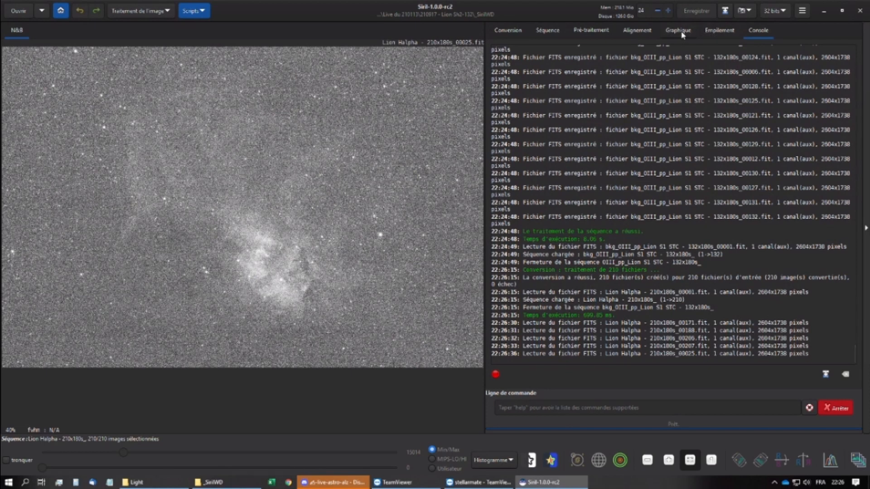
- Align all images of the Lion Halpha sequence with global deep-sky alignment, prefix r_ and simplified Drizzle x2 enabled
click(634, 31)
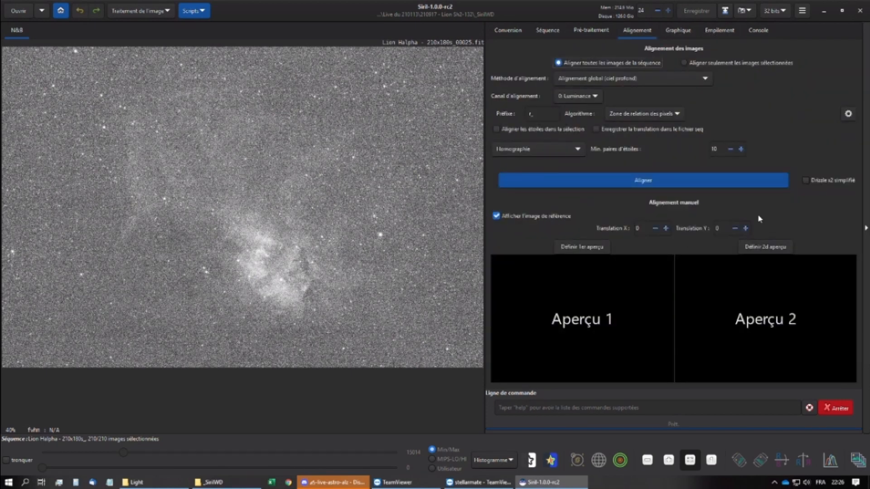
click(805, 180)
click(654, 180)
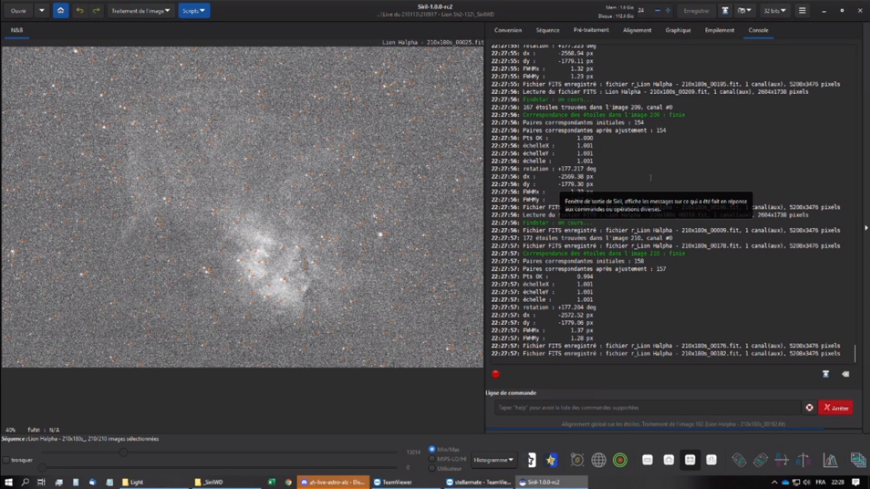
- In File Explorer, sort the _SirilWD folder by modification date and examine the type and size of the aligned and symbolic-link frames
click(222, 483)
scroll(321, 242, down, 5)
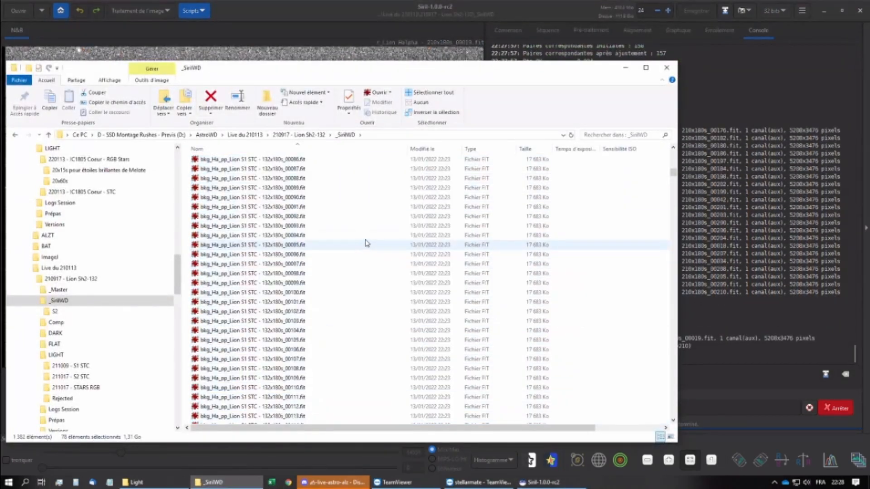
scroll(367, 235, up, 20)
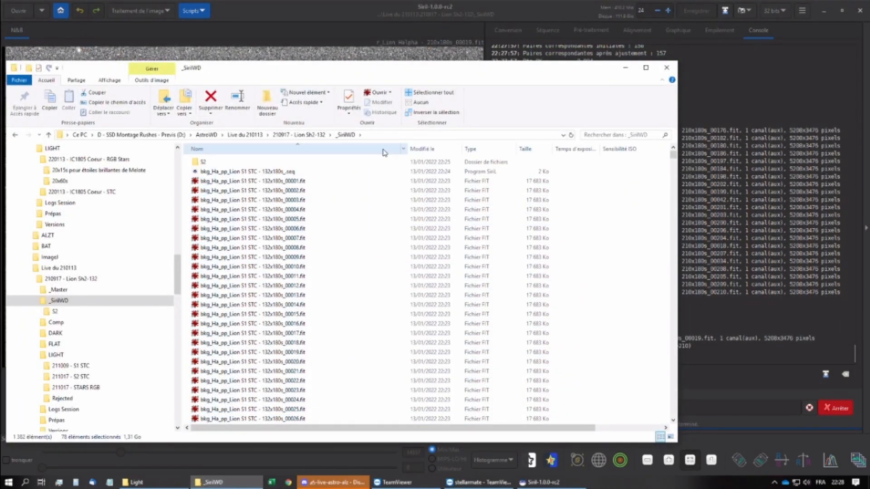
click(435, 148)
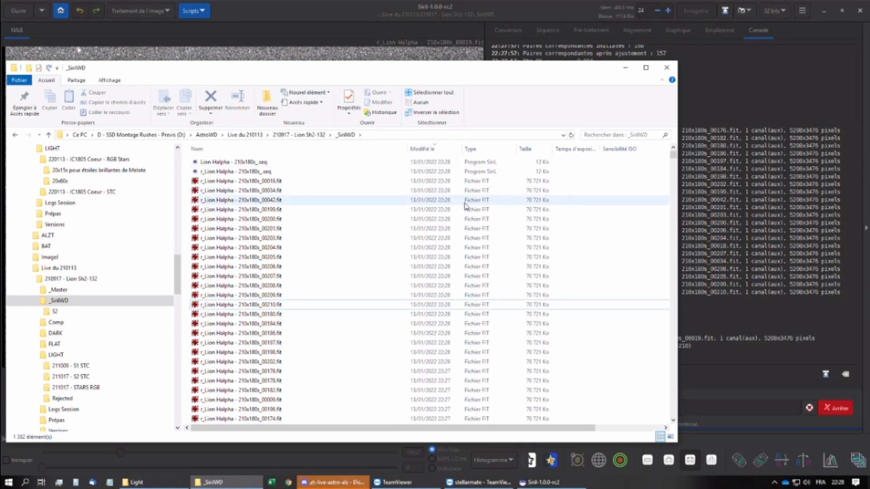
scroll(448, 227, down, 20)
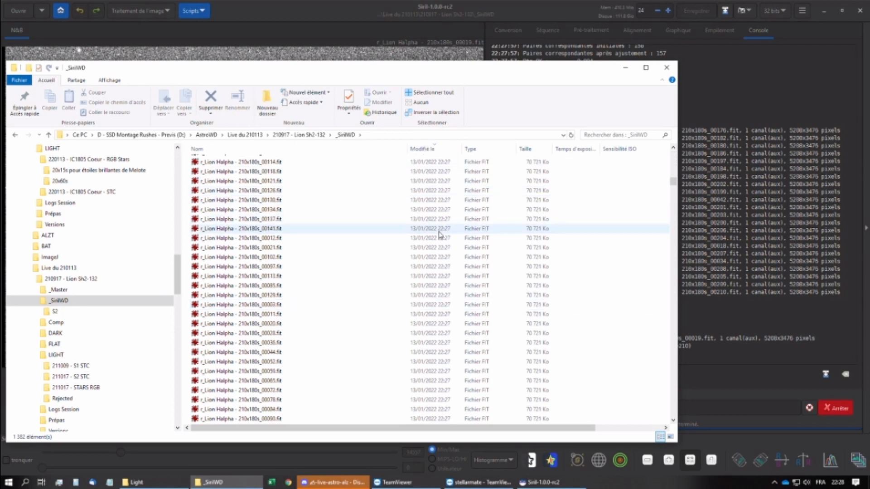
scroll(437, 231, down, 15)
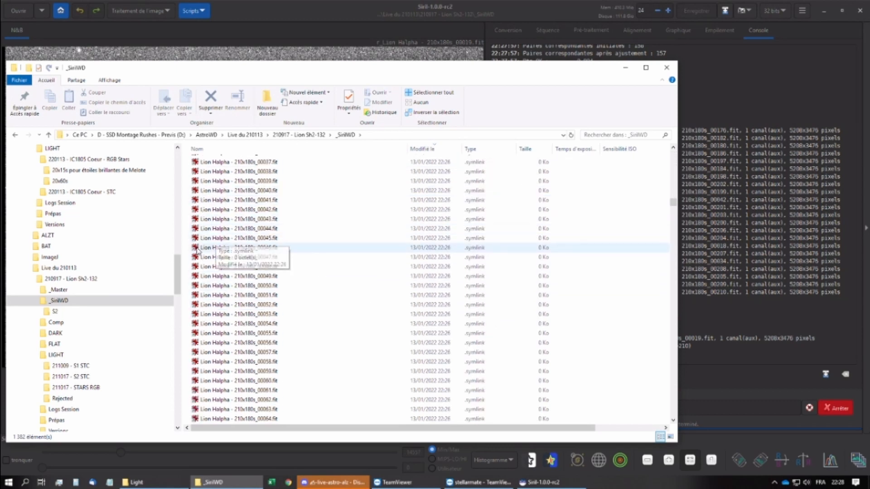
key(super+plus)
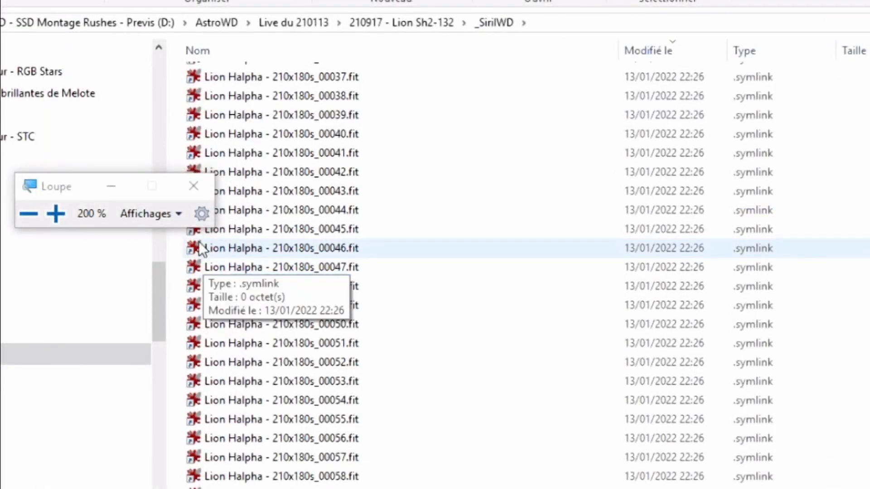
key(super+Escape)
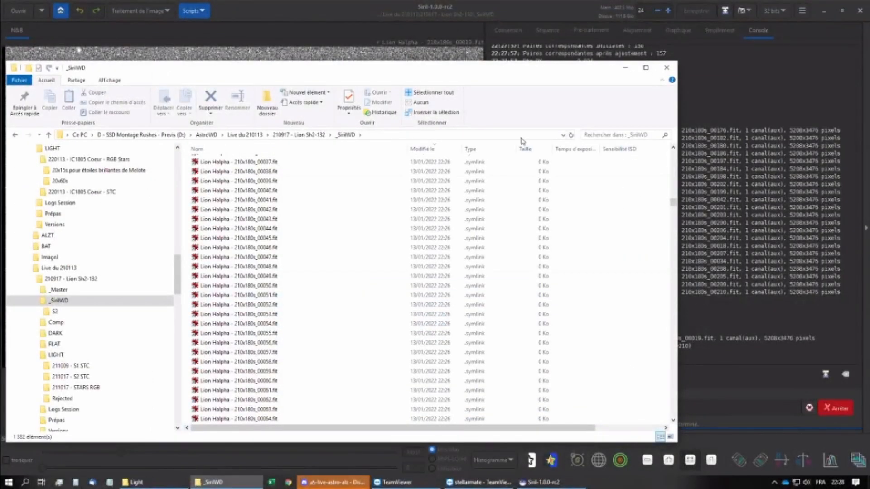
click(625, 67)
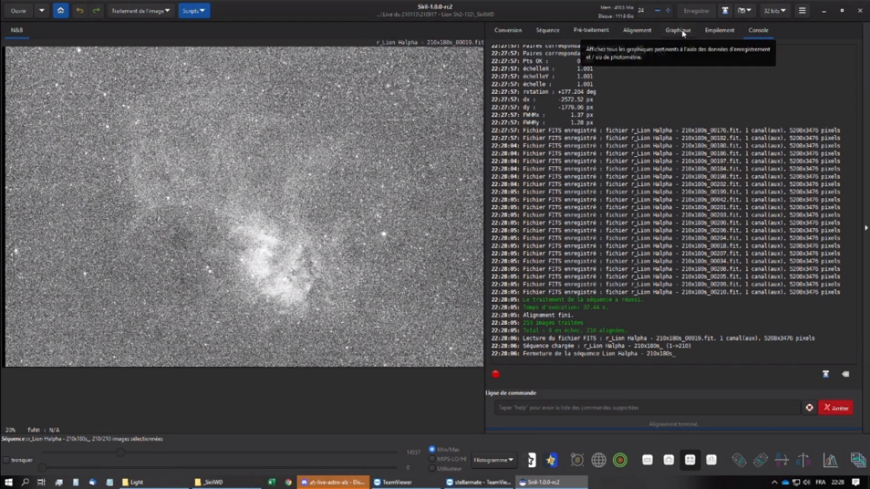
- In Siril, examine the aligned sequence's FWHM graph and view the available actions for the highest peak, image 125
click(678, 31)
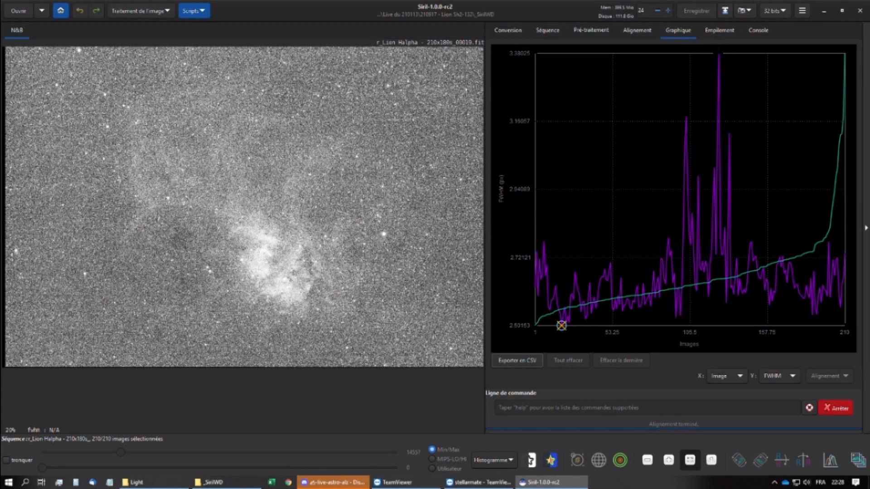
right_click(718, 54)
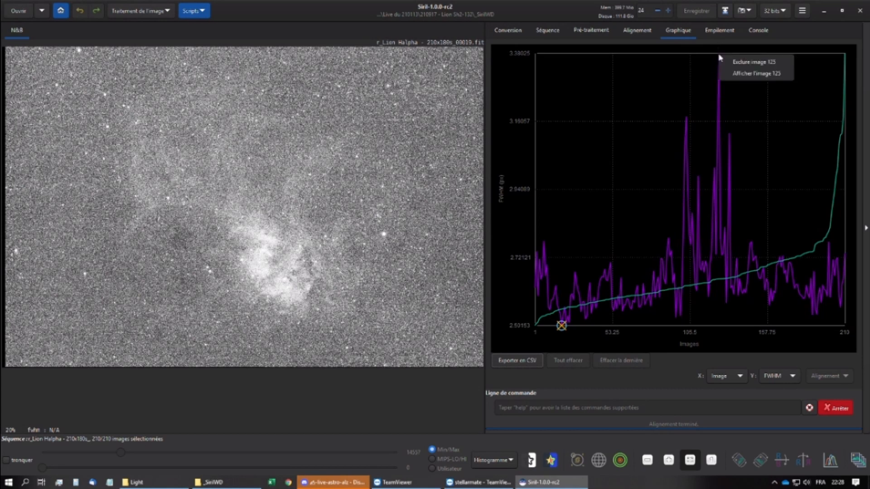
click(673, 77)
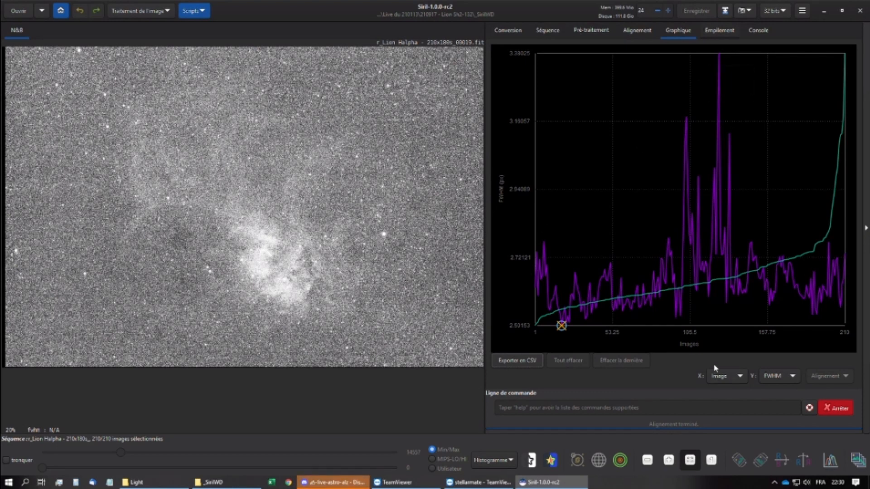
- Plot FWHM against star roundness (Rondeur) and exclude image 125, the extreme outlier, from the sequence
click(729, 380)
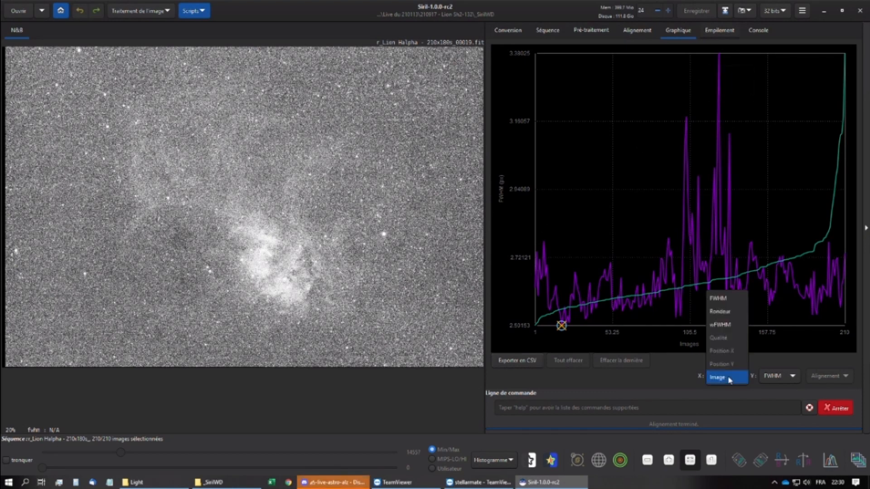
click(724, 312)
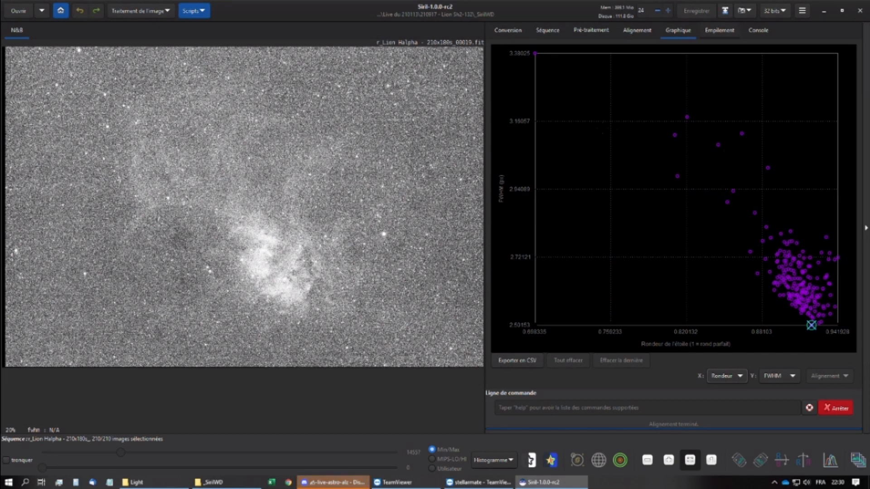
click(535, 53)
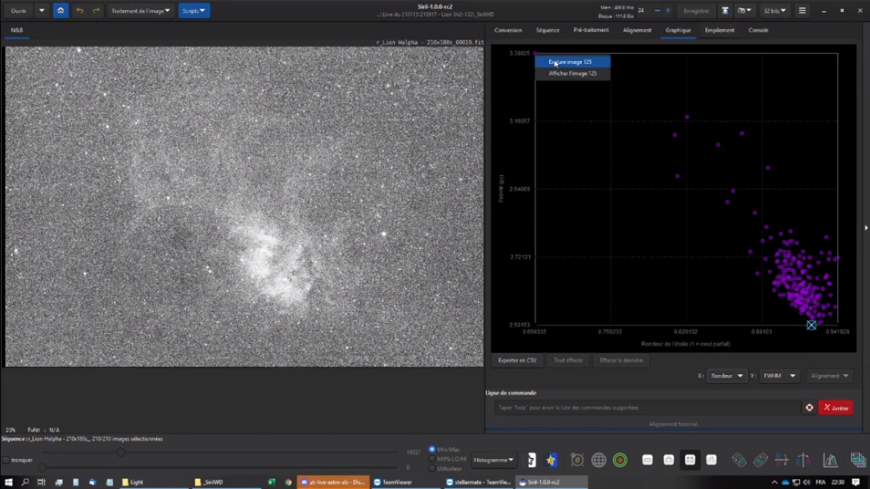
click(542, 63)
- Exclude the five most scattered images with high FWHM or poor star roundness from the aligned sequence
click(557, 53)
click(575, 64)
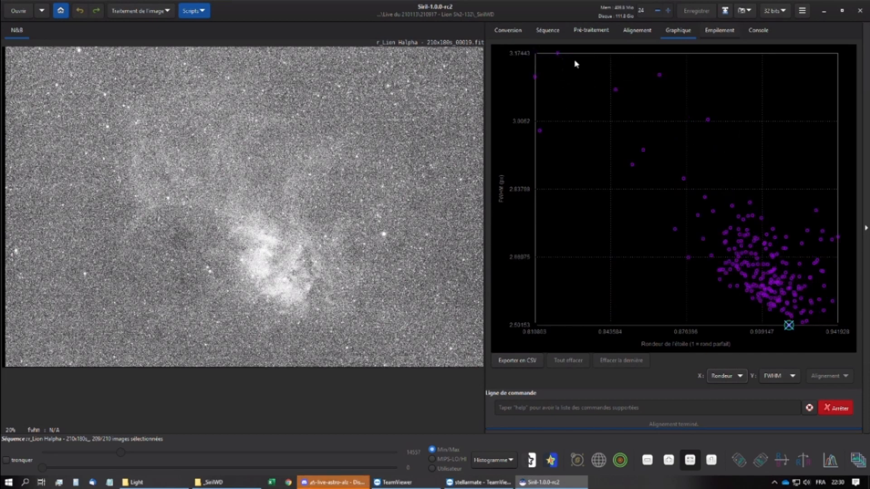
click(535, 55)
click(552, 65)
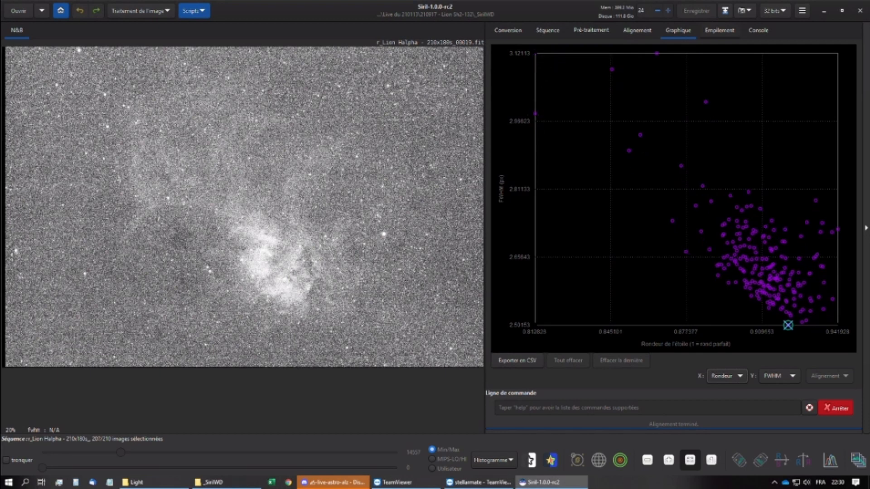
click(535, 114)
click(554, 124)
click(602, 56)
click(621, 66)
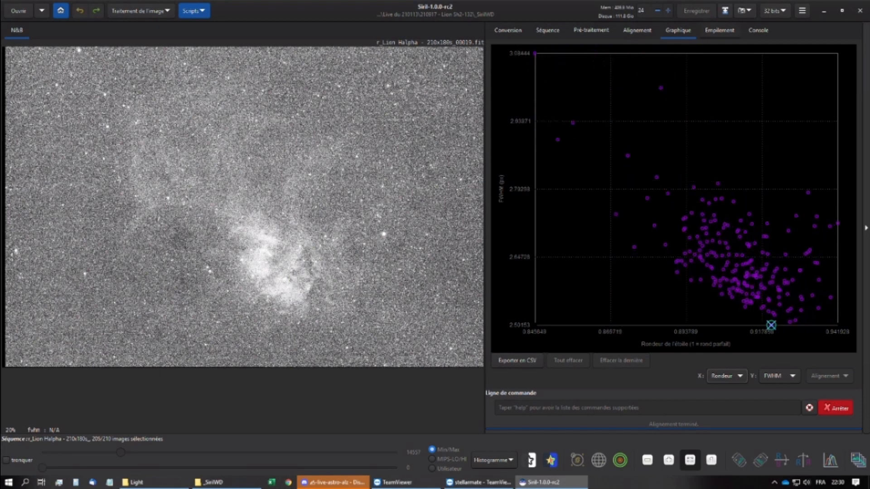
click(535, 53)
click(562, 60)
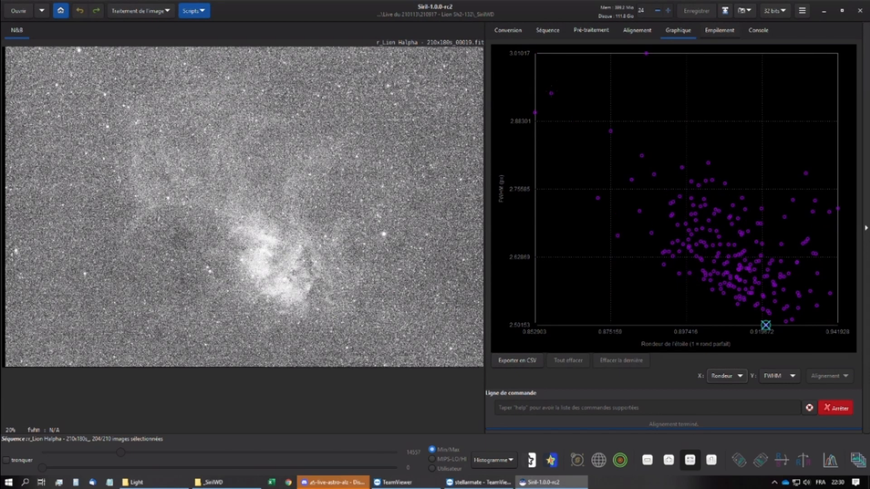
- Exclude the two least round outliers and the image with the highest remaining FWHM from the sequence
click(551, 93)
click(564, 100)
click(535, 112)
click(553, 119)
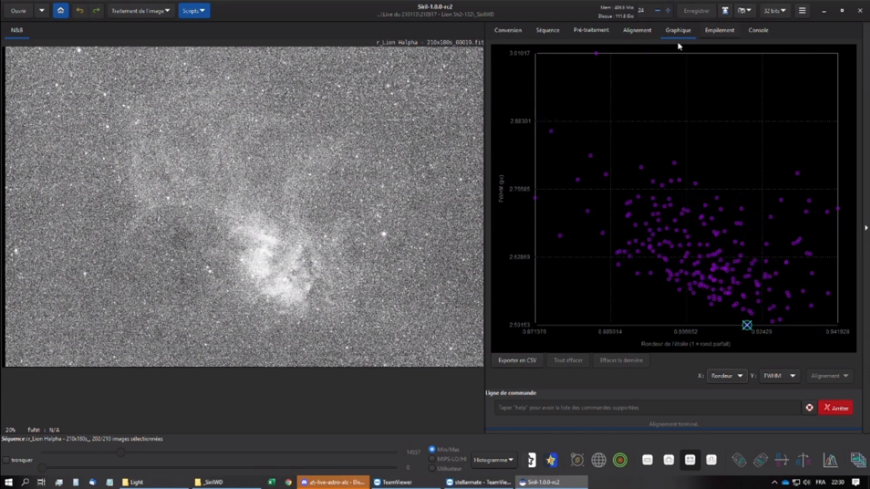
click(596, 54)
click(623, 60)
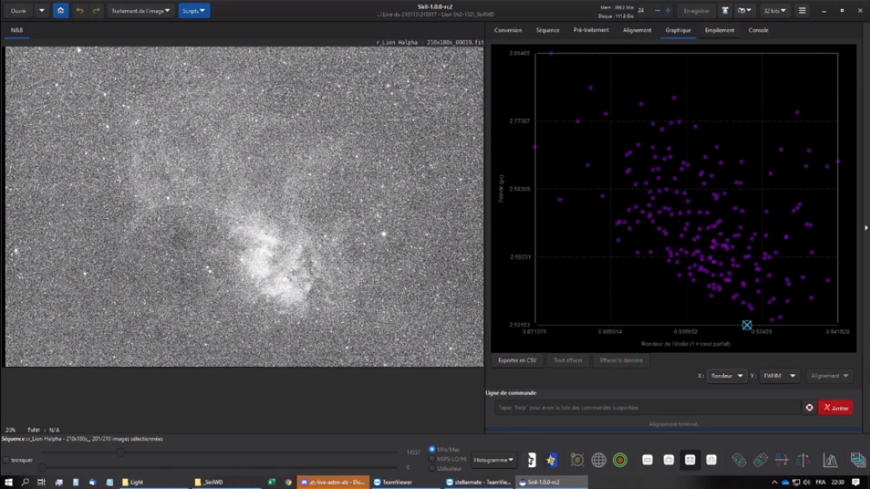
- Exclude the image with the highest FWHM, image 120 and the remaining image with the lowest star roundness
click(551, 54)
click(577, 60)
click(535, 120)
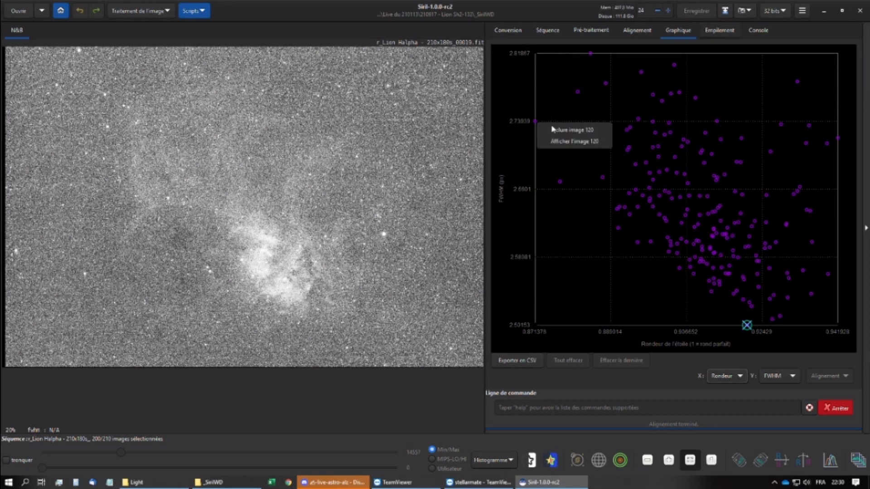
click(561, 128)
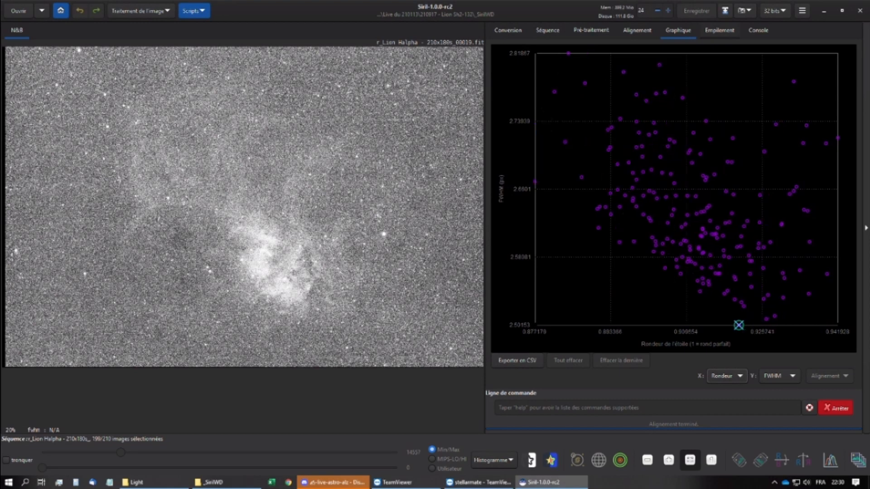
mouse_move(701, 268)
right_click(535, 181)
click(559, 188)
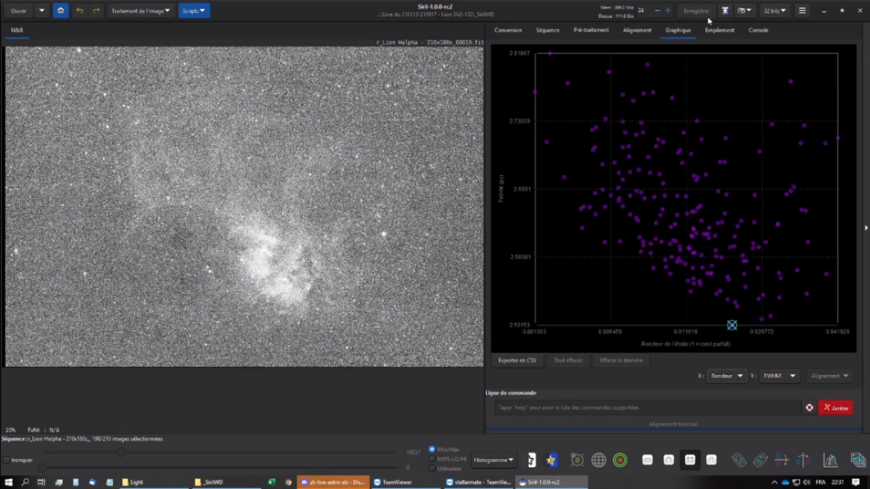
- For stacking, enable output normalisation and keep the generalised extreme Studentized deviation test as the rejection method
click(722, 33)
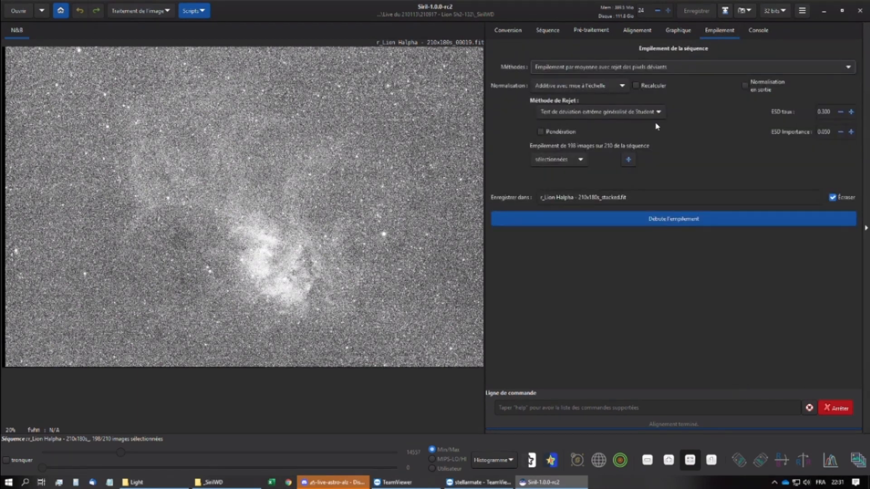
click(754, 91)
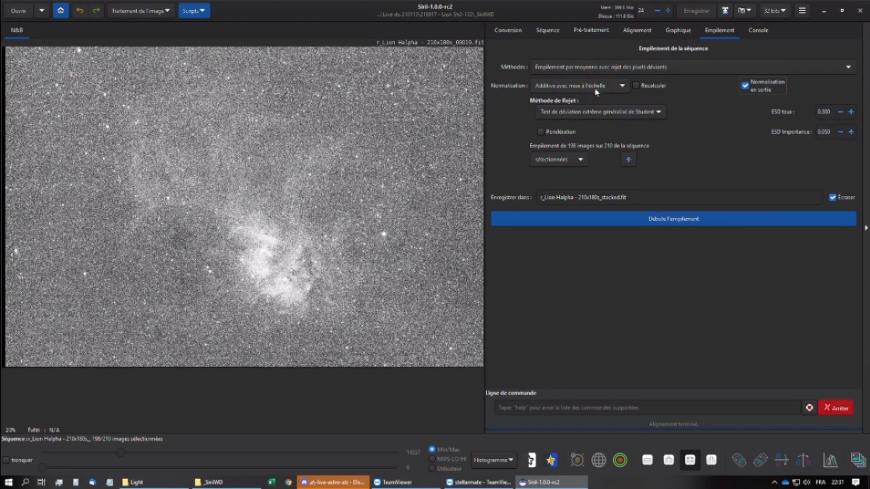
click(627, 117)
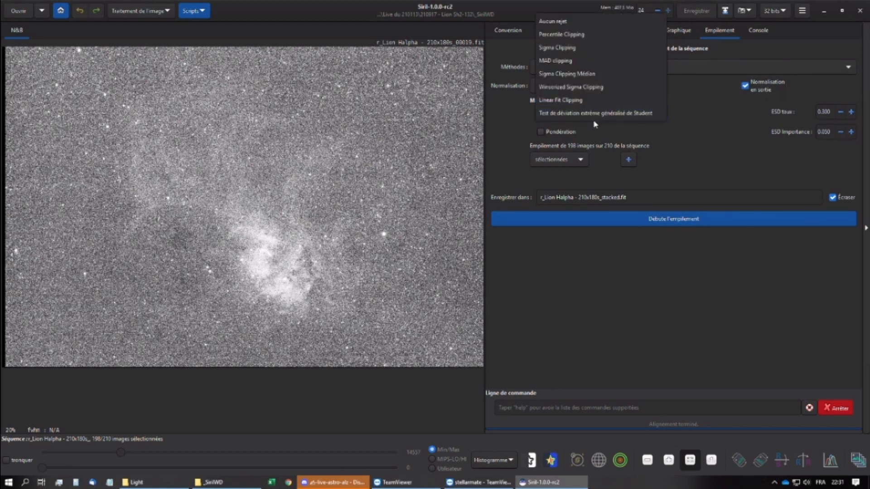
click(507, 124)
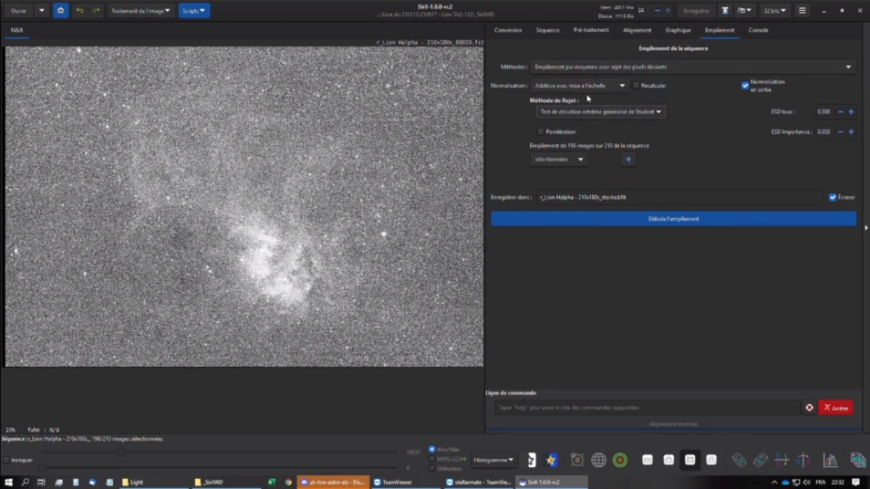
click(564, 116)
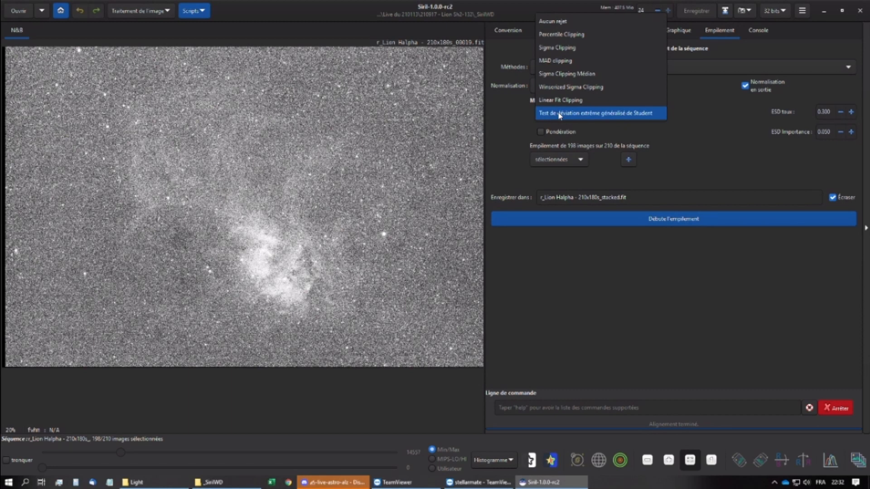
click(586, 114)
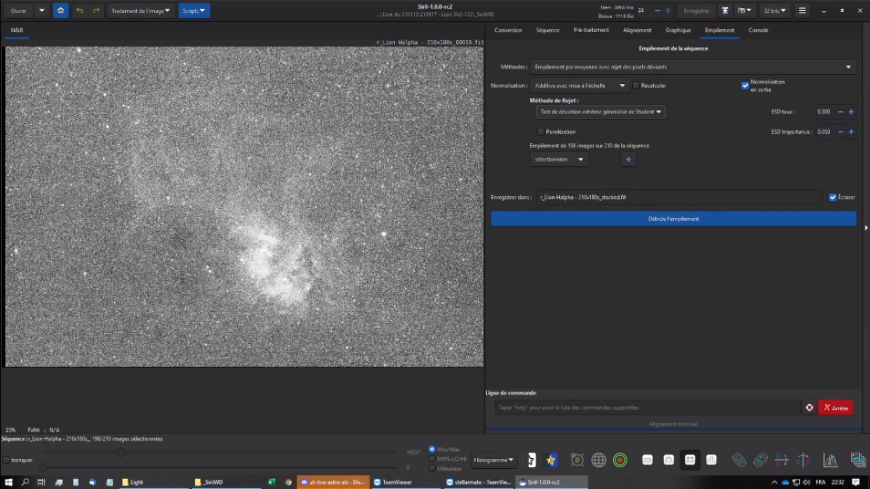
- Name the output file Lion Halpha - 198x180s_stacked.fit and stack the selected images
drag(545, 198, 518, 199)
key(Delete)
key(End)
key(Left)
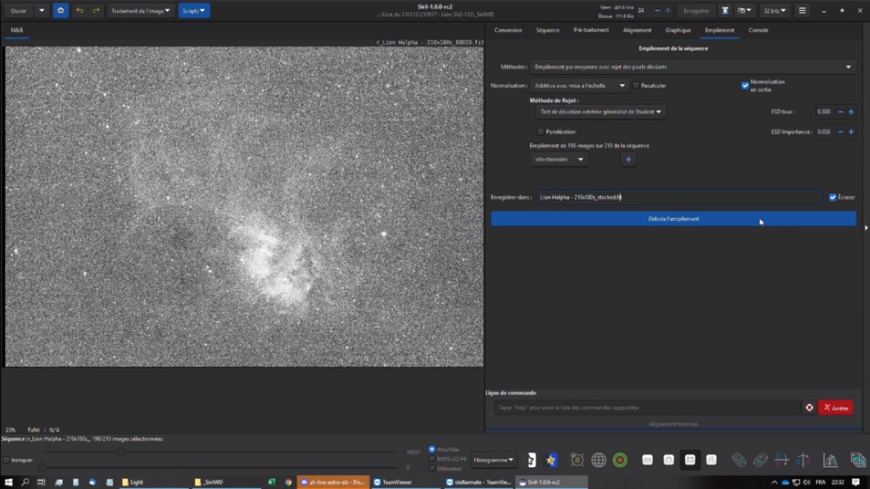
key(Left)
key(Left)
key(Left)
key(Delete)
key(Delete)
key(Delete)
text(198x)
key(End)
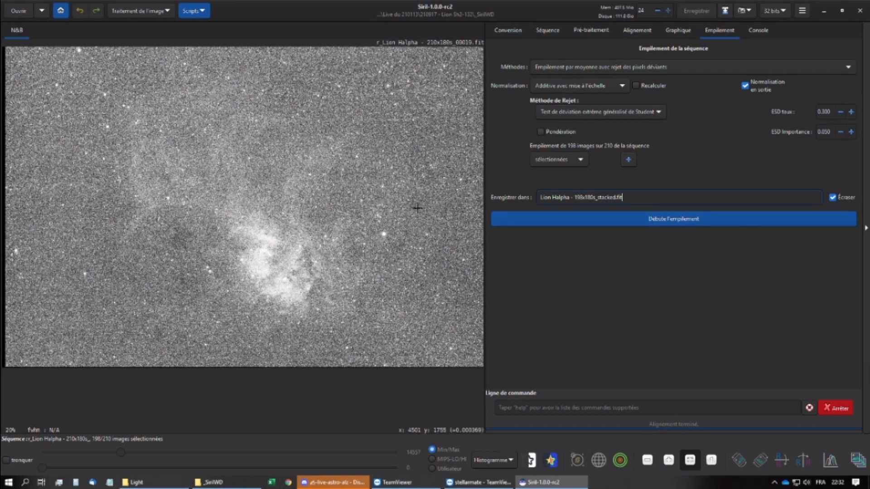
click(656, 220)
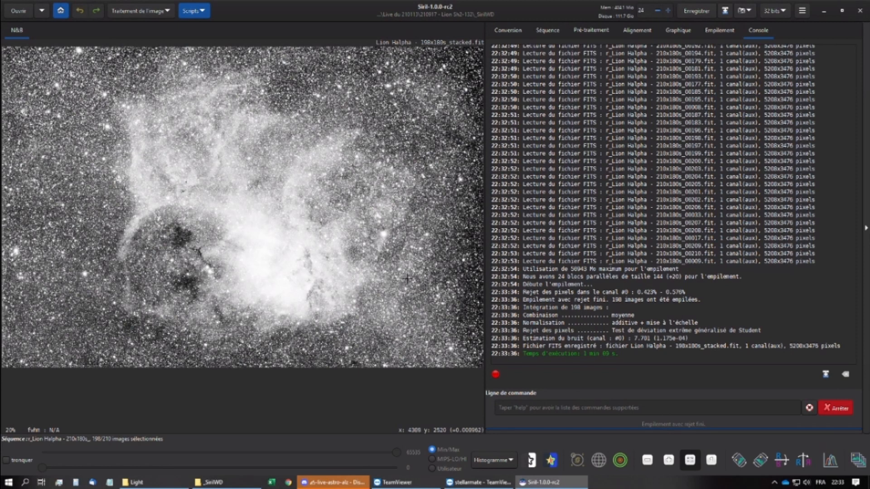
- Display the stacked Halpha image in Auto ajustement mode and examine the nebula, stars and background noise up close
click(498, 460)
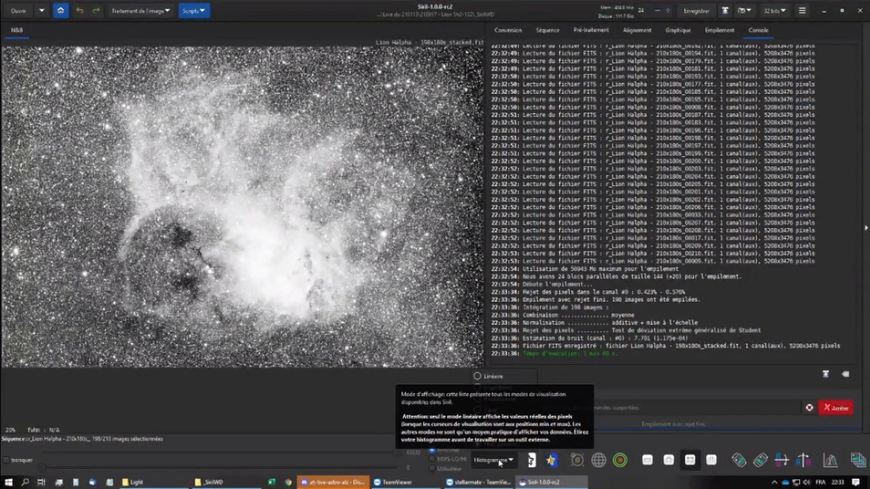
click(504, 433)
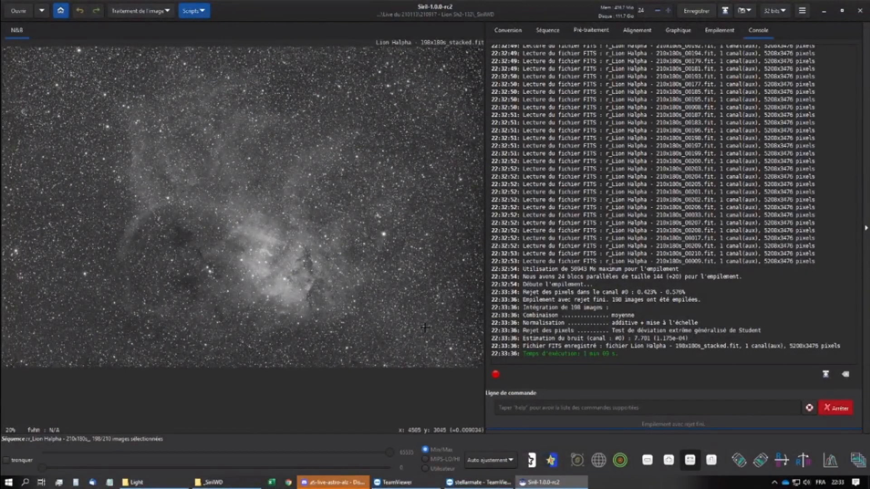
scroll(279, 265, up, 3)
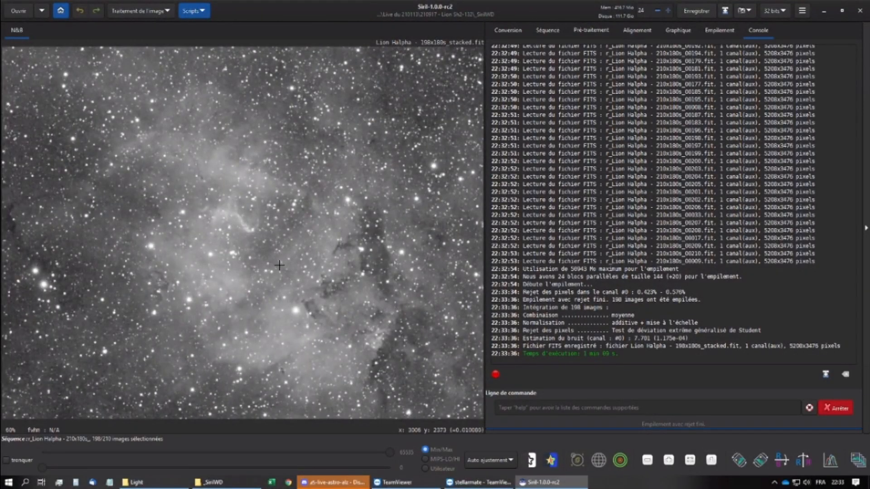
scroll(279, 265, up, 3)
scroll(279, 265, down, 6)
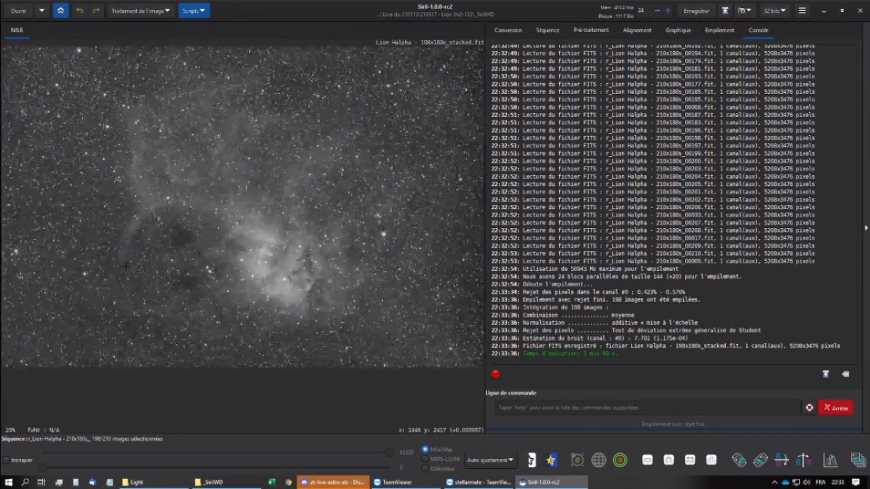
scroll(123, 261, up, 6)
scroll(123, 261, down, 4)
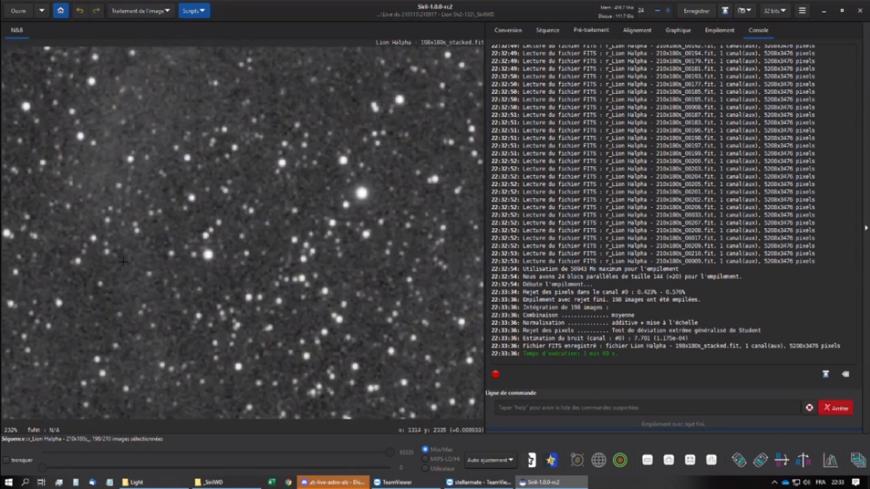
scroll(180, 267, up, 6)
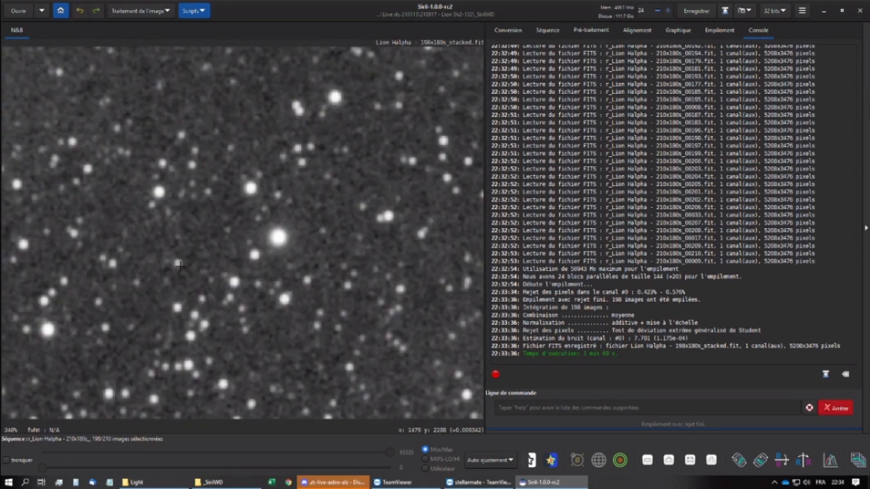
scroll(180, 267, down, 8)
scroll(278, 261, up, 2)
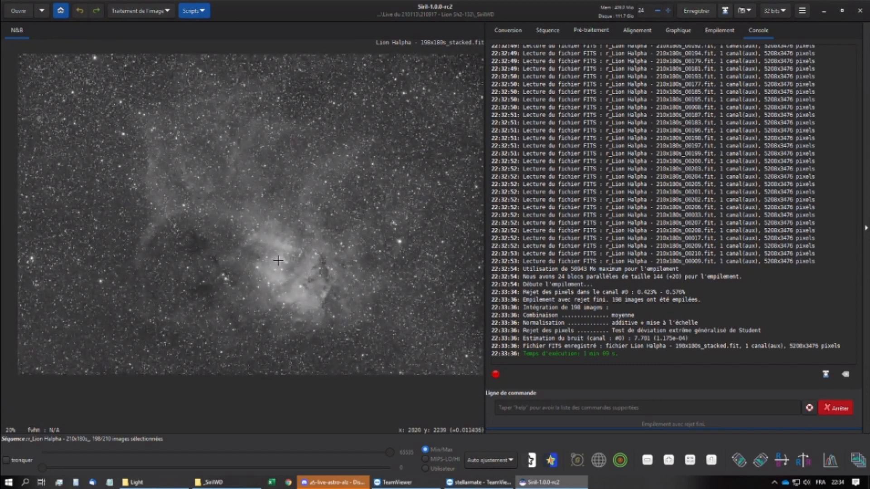
scroll(278, 260, down, 1)
scroll(270, 264, up, 2)
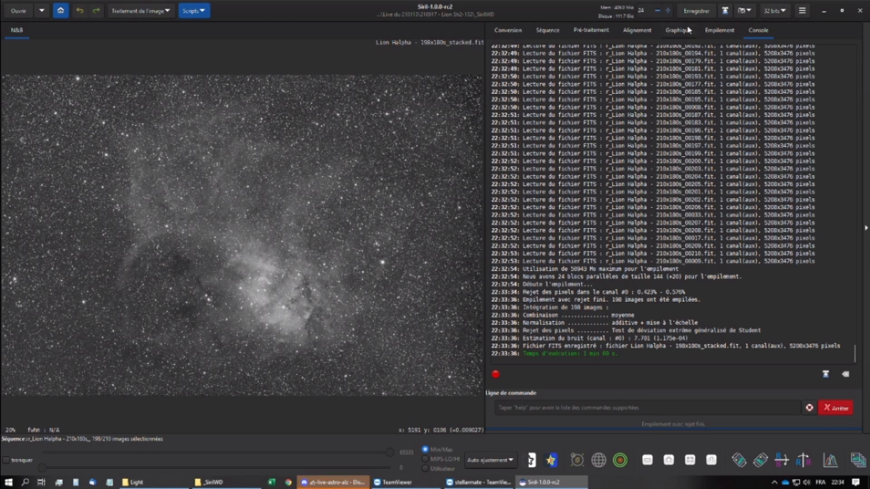
- Save the stack as Lion Halpha - 198x180s_stacked.fit in the _Master folder, in 32-bit floating-point FITS format, despite the non-linear display mode
click(725, 10)
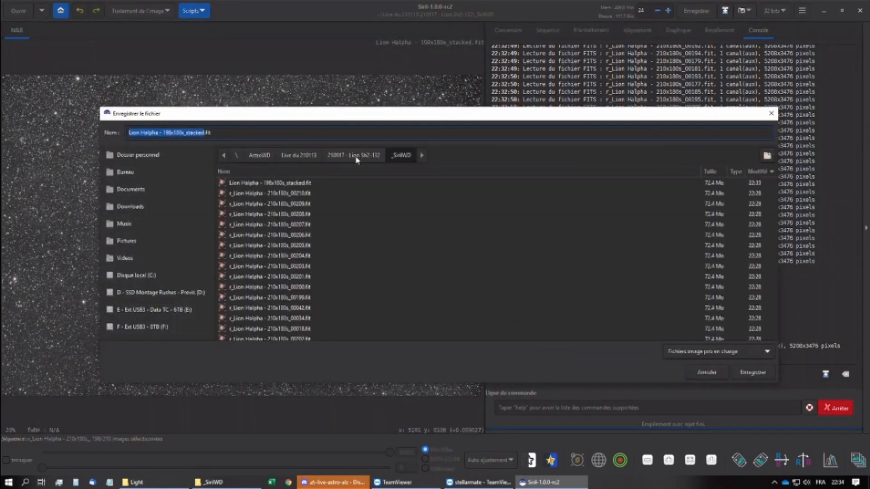
double_click(237, 195)
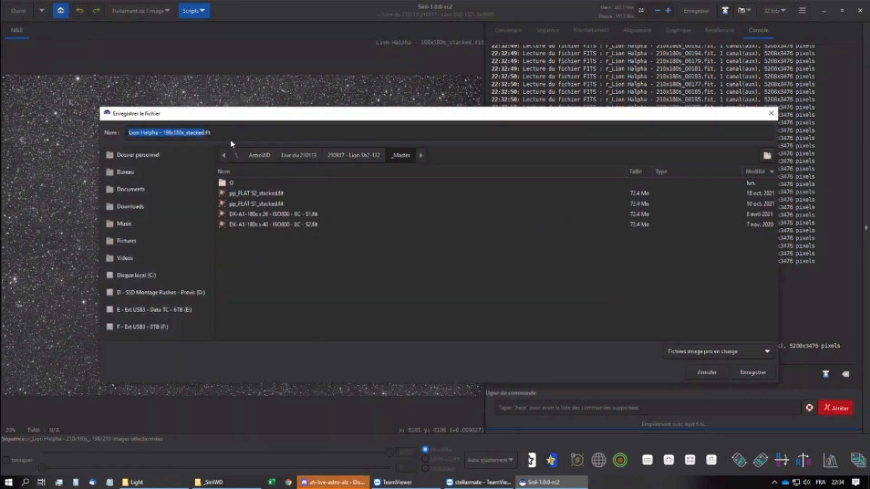
click(202, 133)
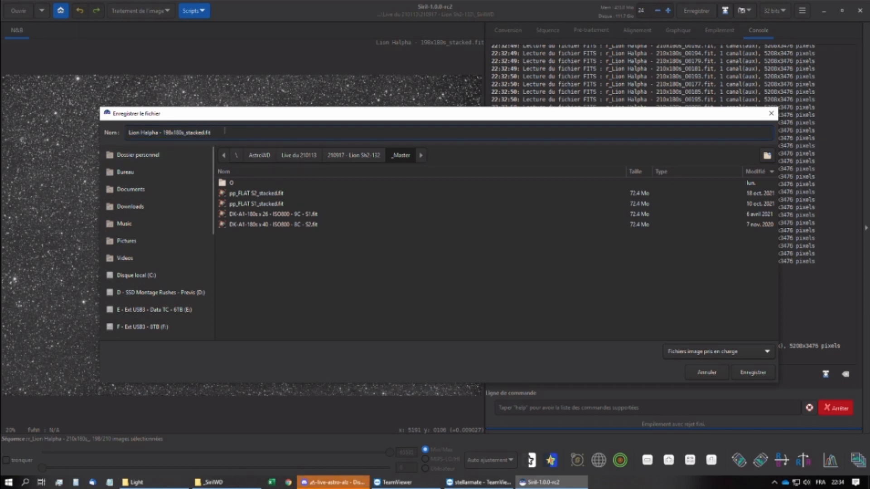
click(750, 373)
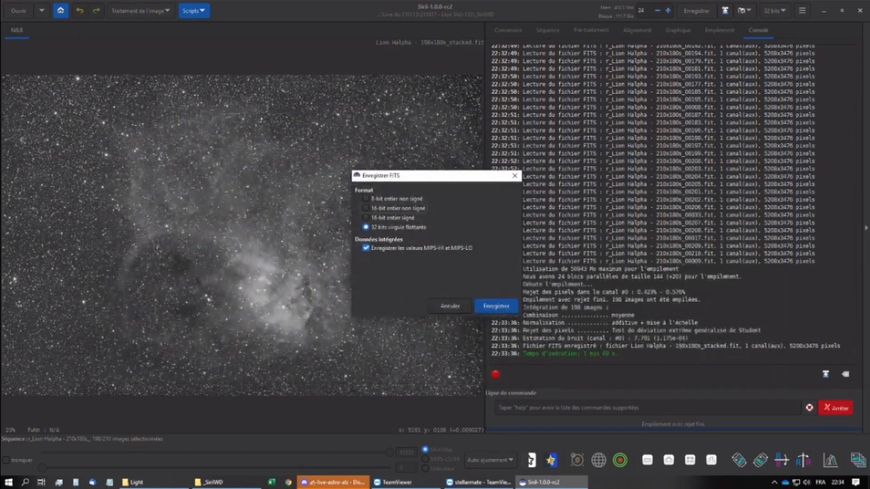
click(500, 307)
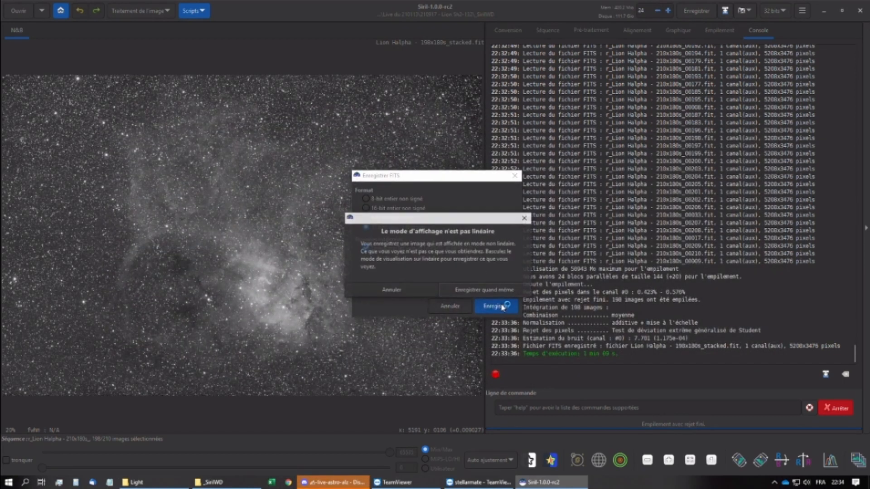
click(474, 291)
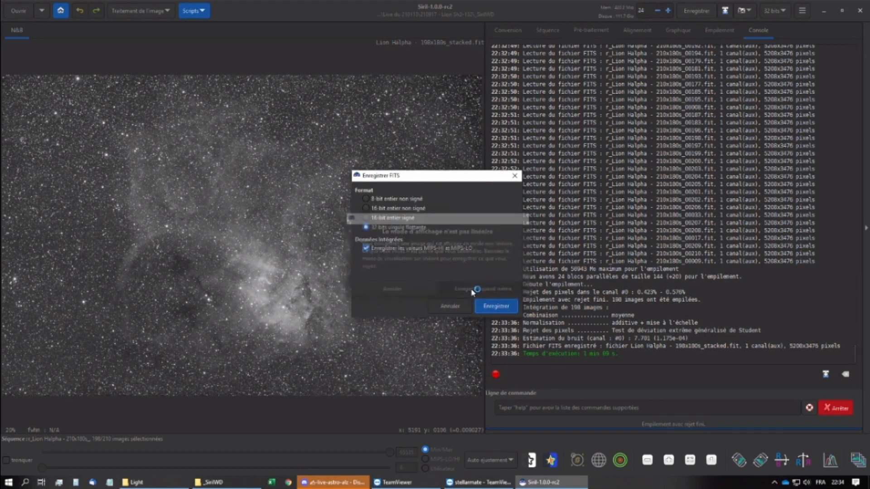
click(490, 460)
click(480, 375)
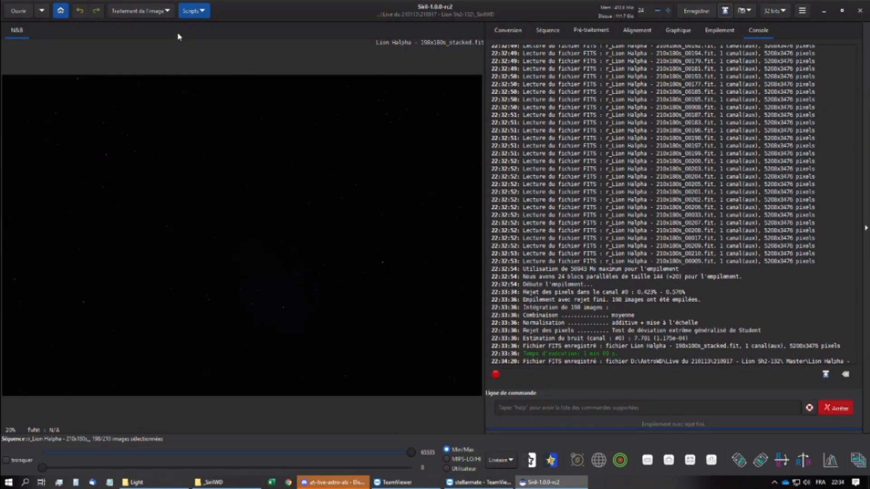
click(137, 13)
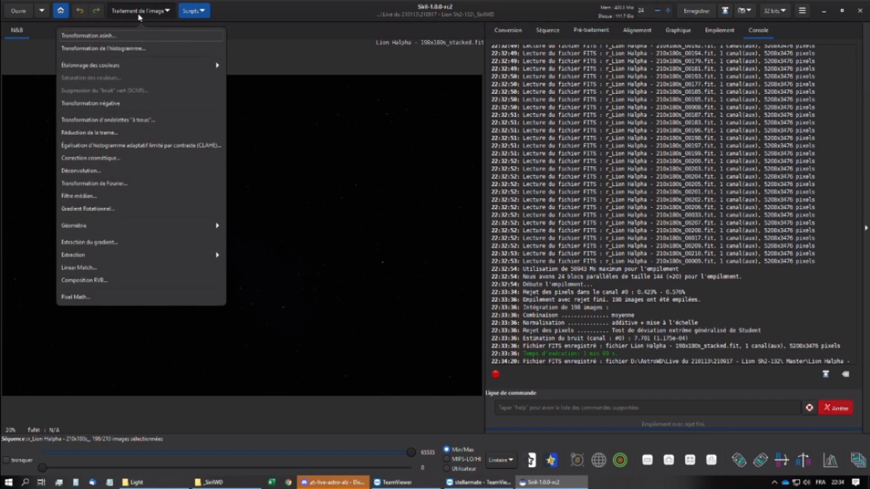
click(110, 36)
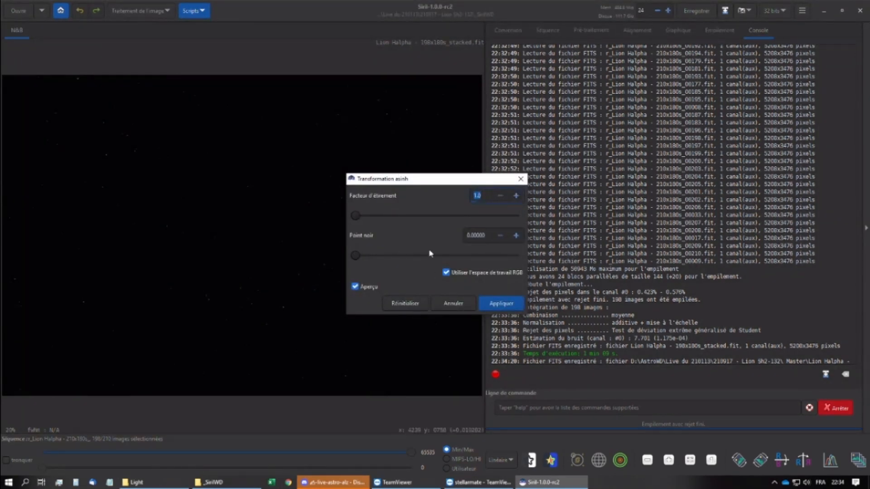
drag(399, 183, 554, 209)
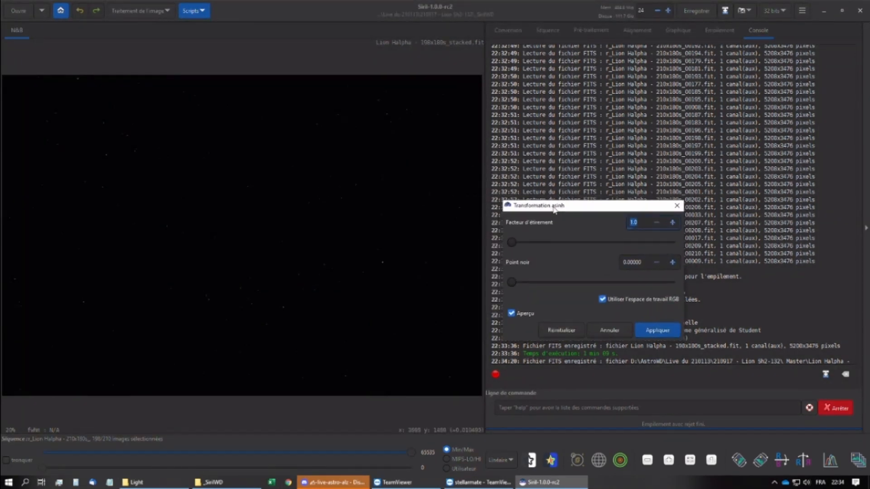
click(613, 333)
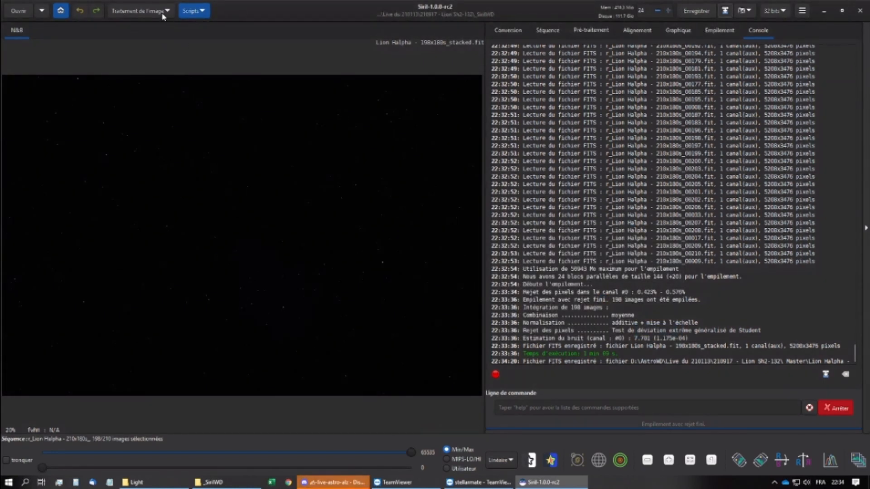
- Display the stacked Halpha image in Histogramme mode
click(140, 13)
click(501, 460)
click(500, 460)
click(506, 444)
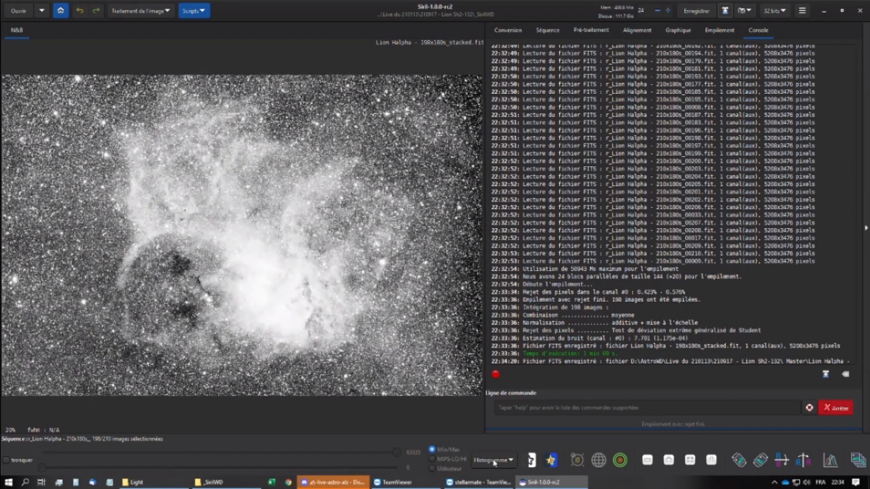
- Generate background samples for gradient extraction on the Halpha stack, with polynomial order 2, 20 samples per line and tolerance 0.01
click(138, 14)
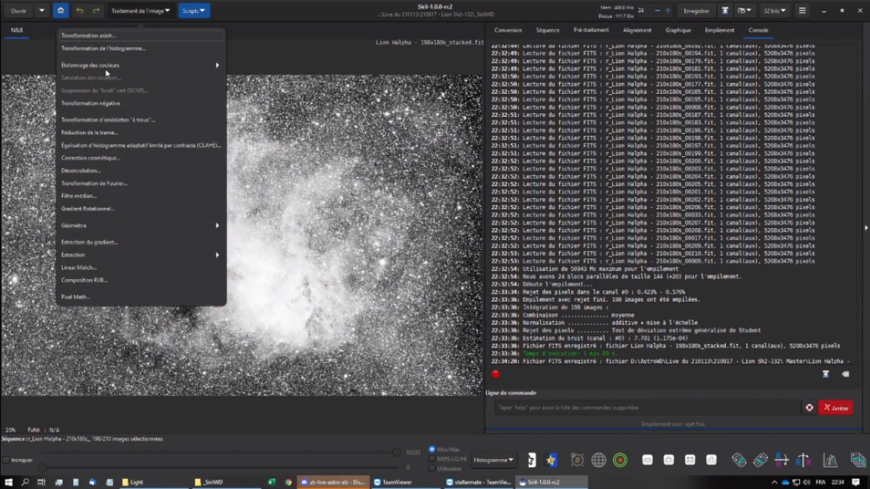
click(111, 245)
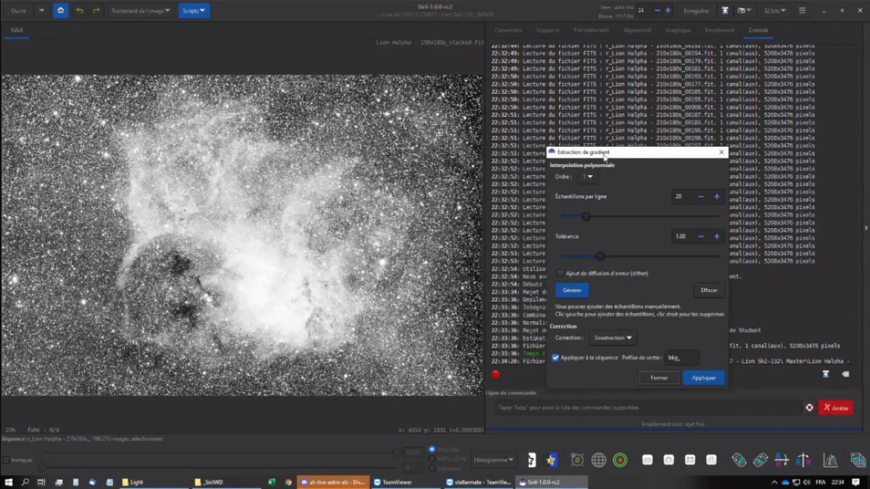
click(631, 204)
click(634, 220)
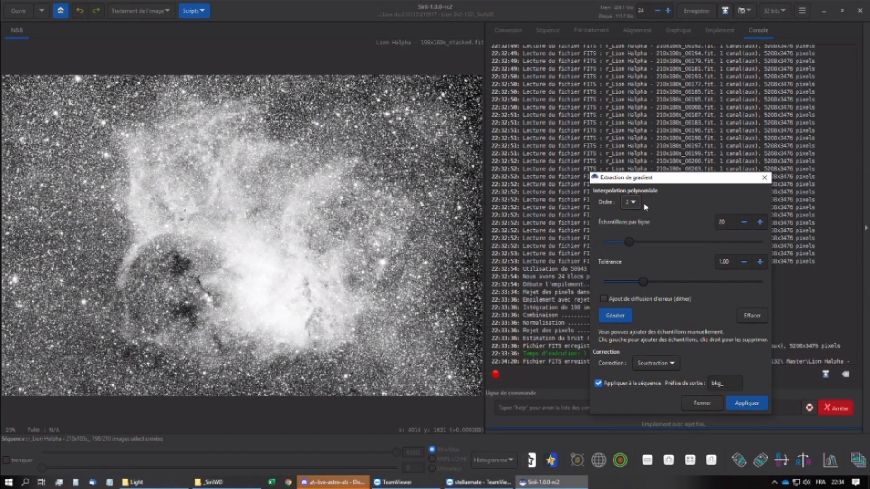
click(631, 202)
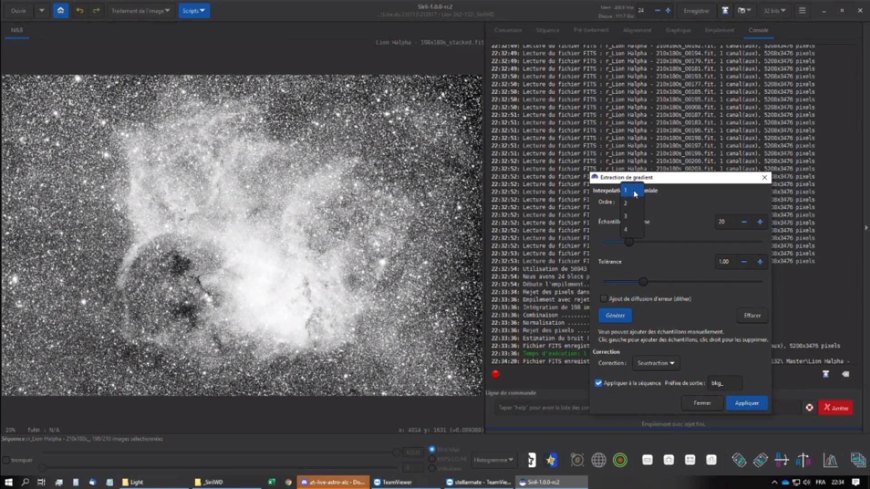
click(634, 210)
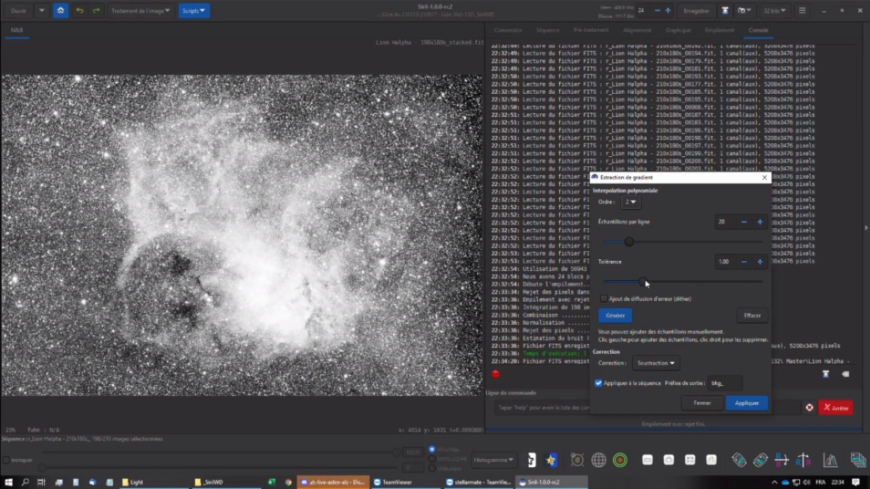
drag(643, 281, 592, 280)
click(625, 316)
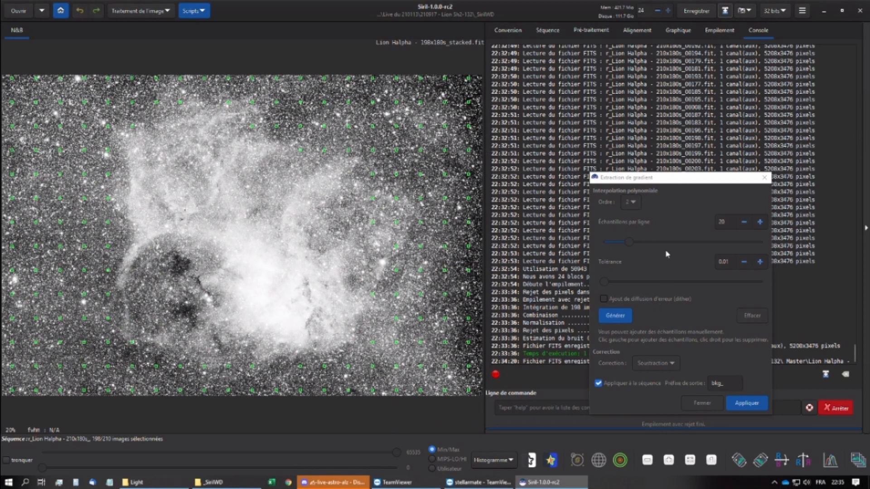
- Disable applying the gradient extraction to the sequence and apply the subtraction correction to the stacked Halpha image only
click(672, 184)
click(600, 384)
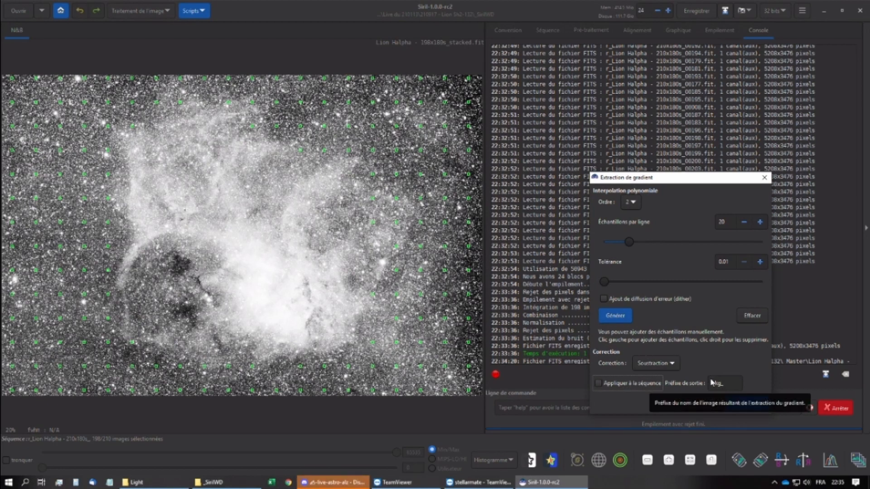
click(602, 388)
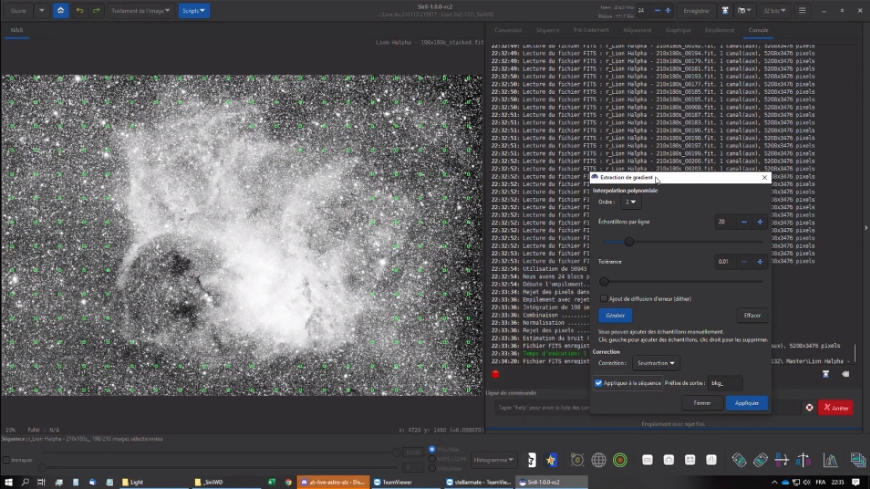
drag(656, 178, 646, 171)
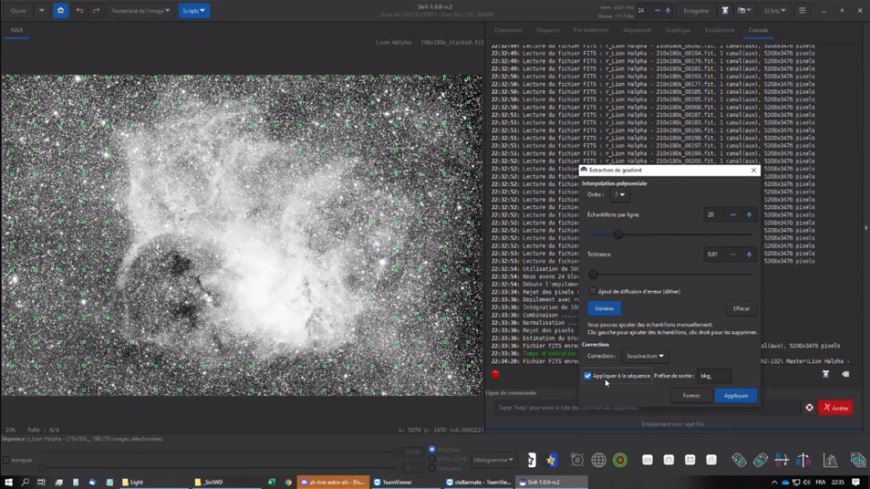
click(603, 379)
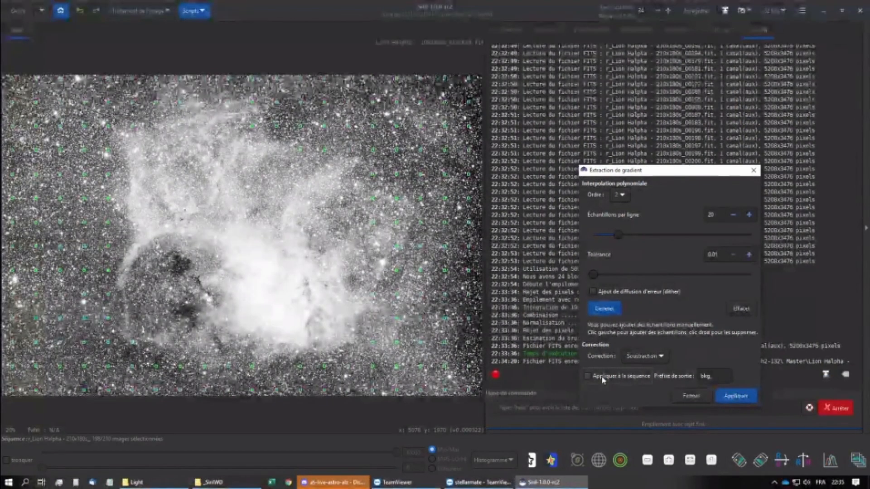
click(740, 397)
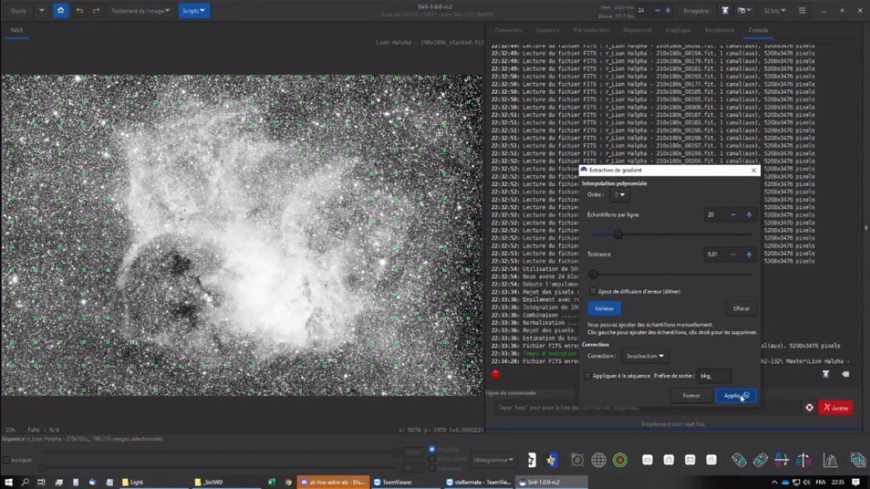
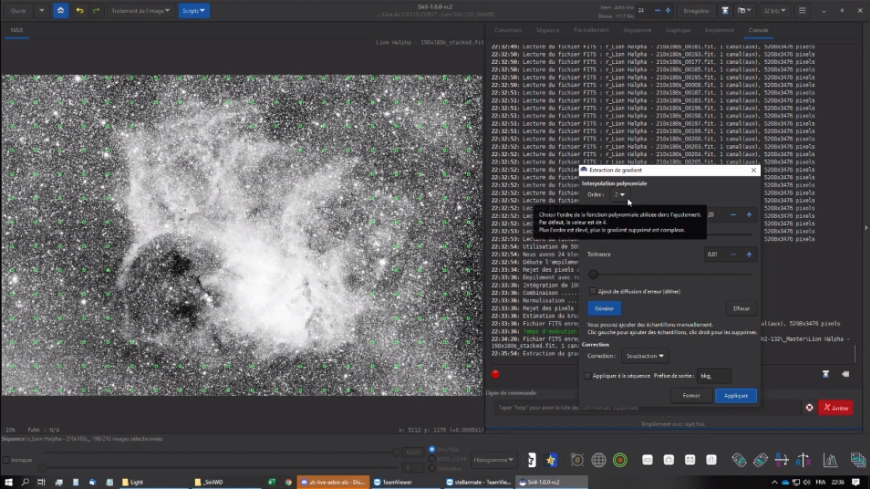
- Save a snapshot of the gradient-corrected image to a file and view the newest PNG from the _SirilWD folder in FastStone Image Viewer
click(745, 10)
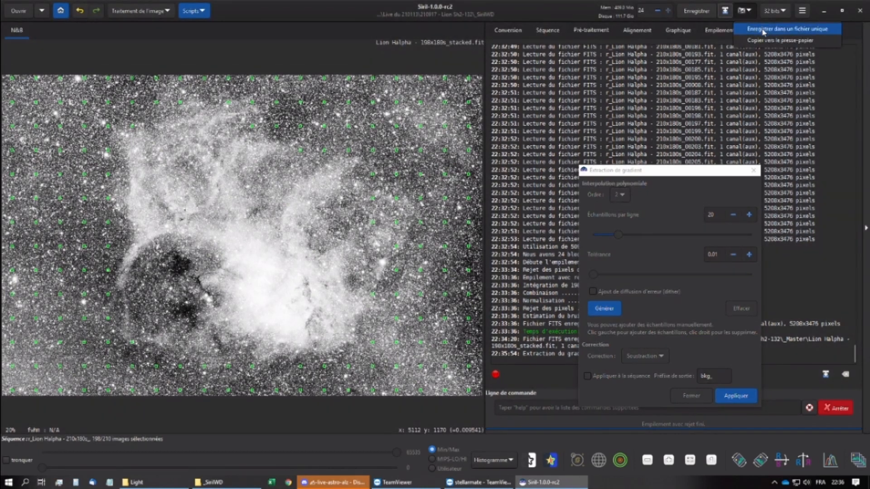
click(763, 30)
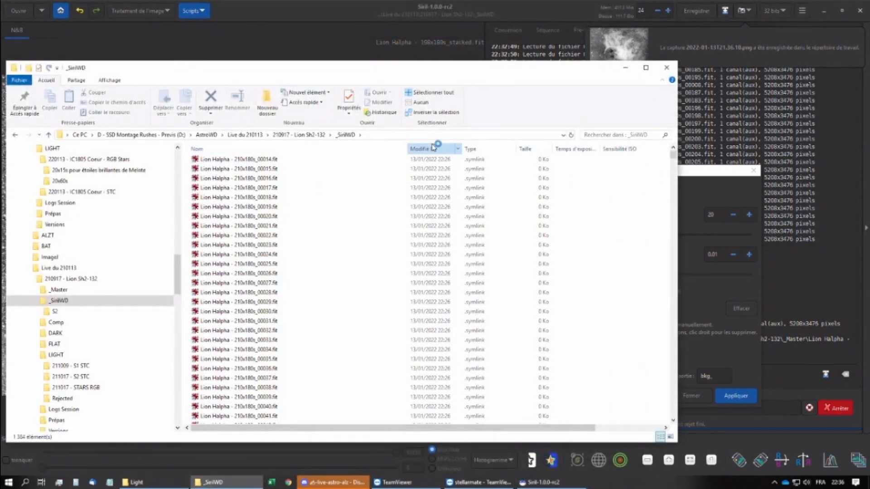
click(421, 148)
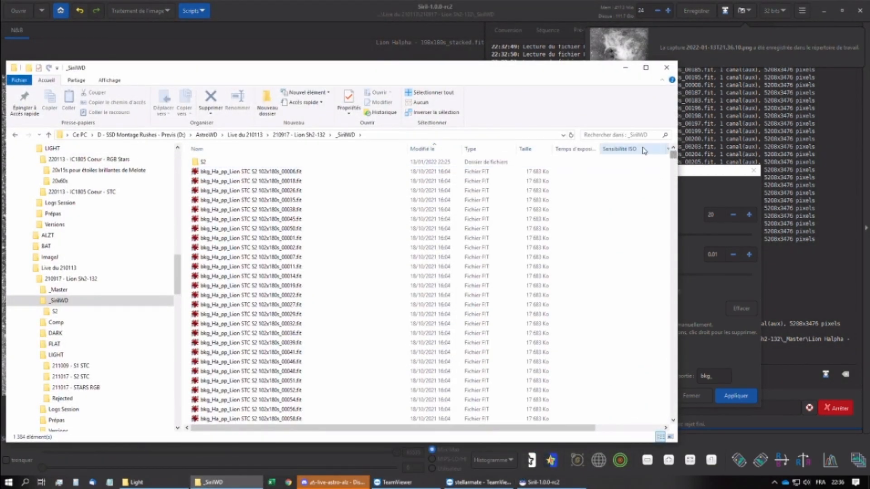
click(419, 149)
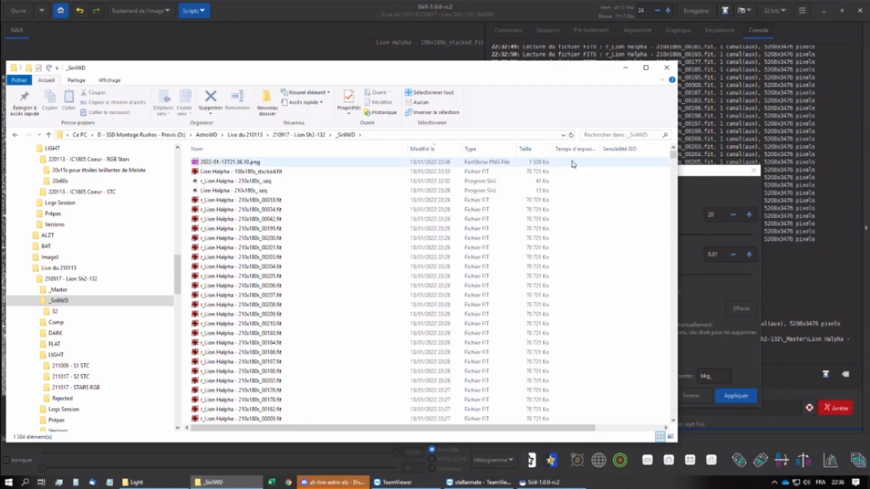
click(237, 163)
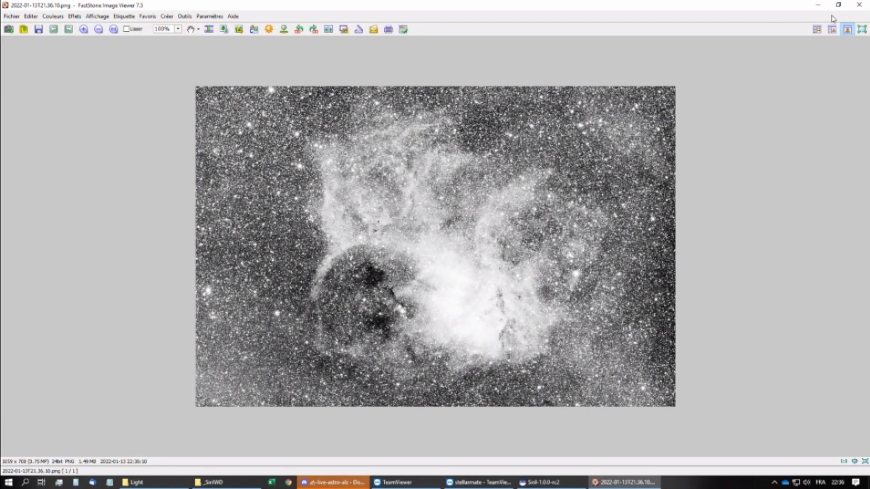
click(866, 8)
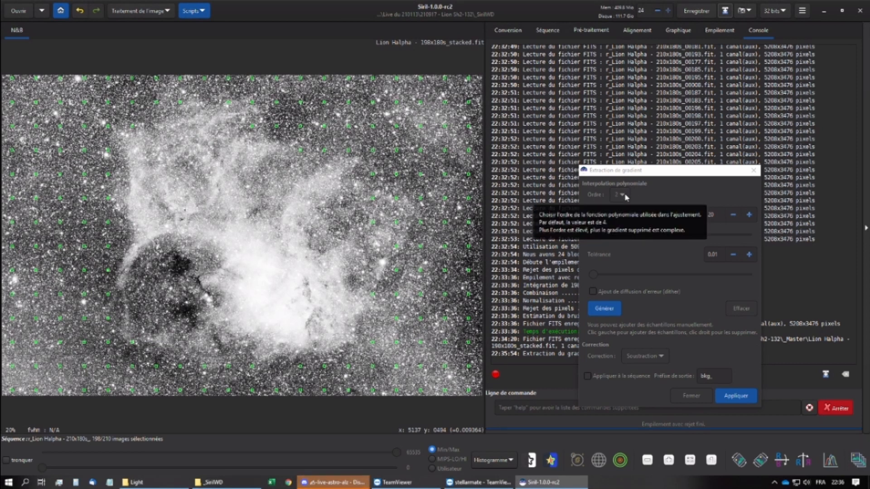
- Reopen the snapshot 2022-01-13T21.36.10.png from the _SirilWD folder to check the nebula and the background
click(666, 171)
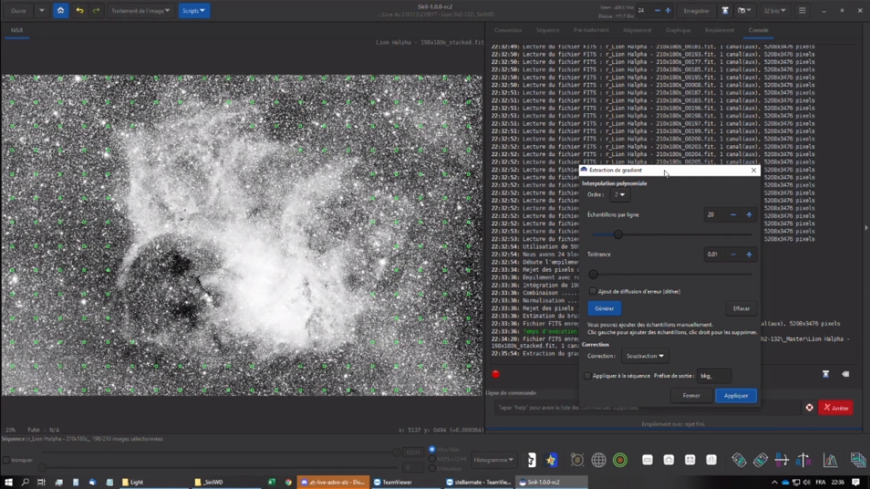
click(212, 482)
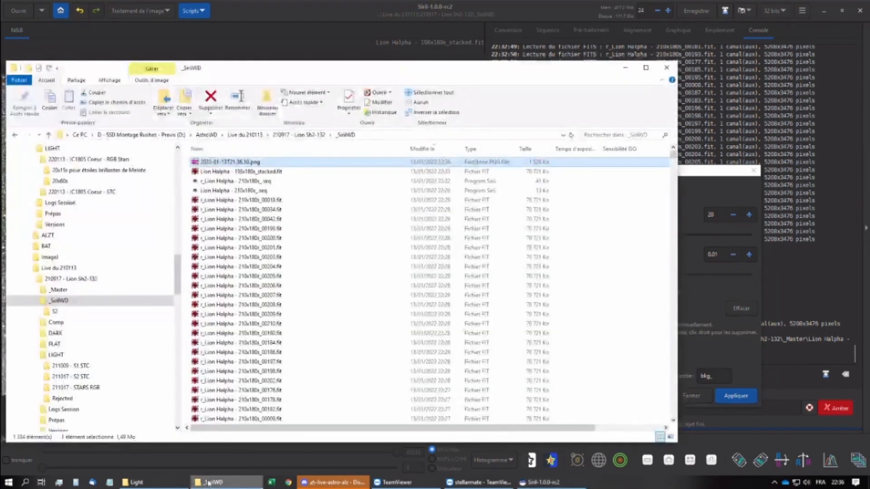
double_click(242, 162)
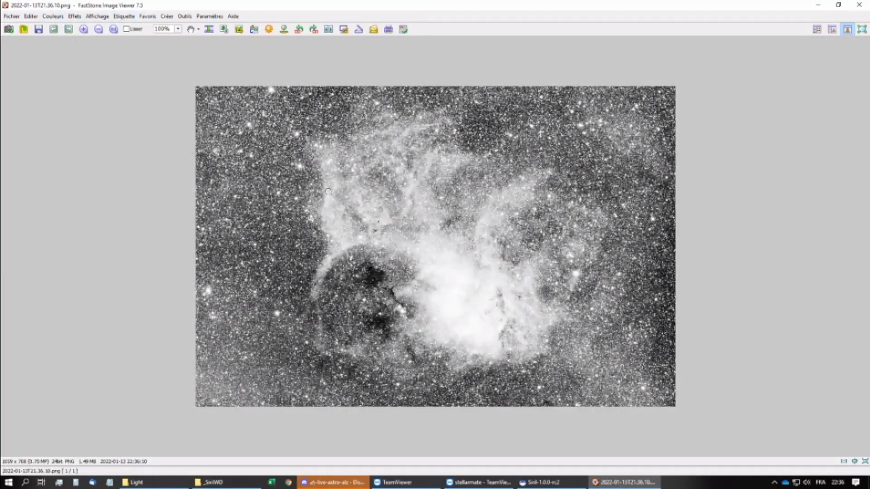
click(859, 5)
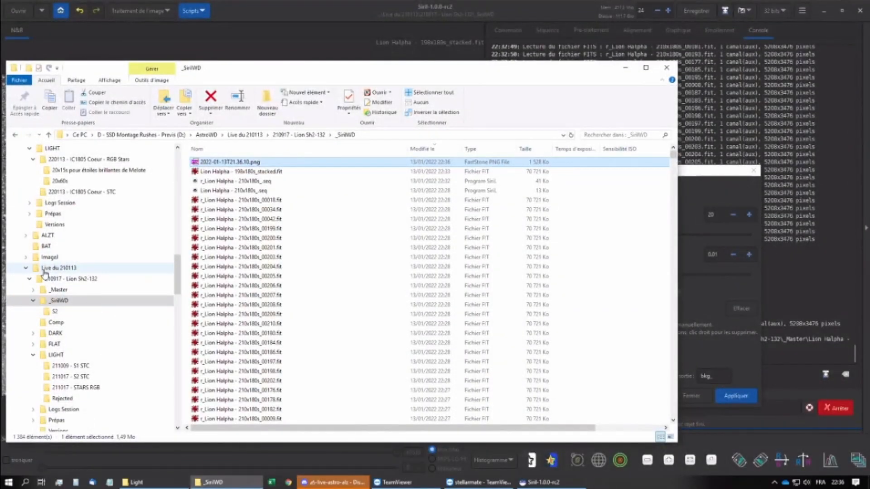
- In the 210917 - Lion Sh2-132 folder, select the v2 PNG and JPG of the finished colour image and open them for side-by-side comparison
click(50, 277)
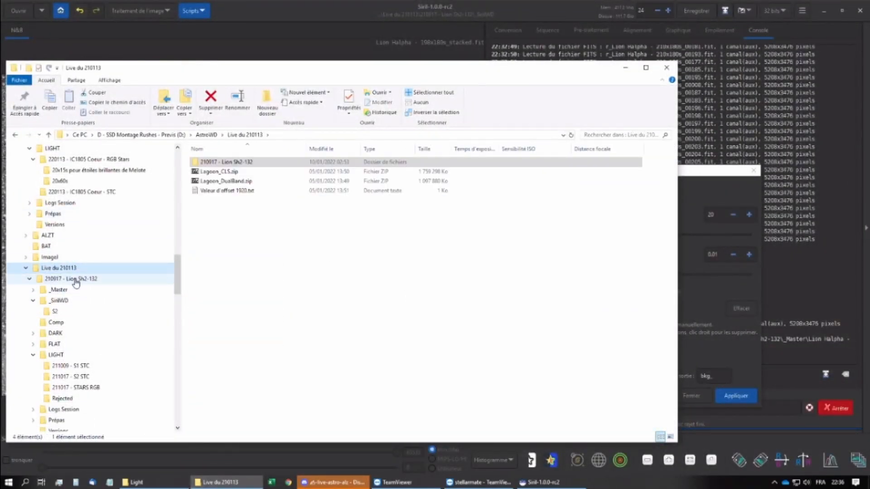
double_click(256, 257)
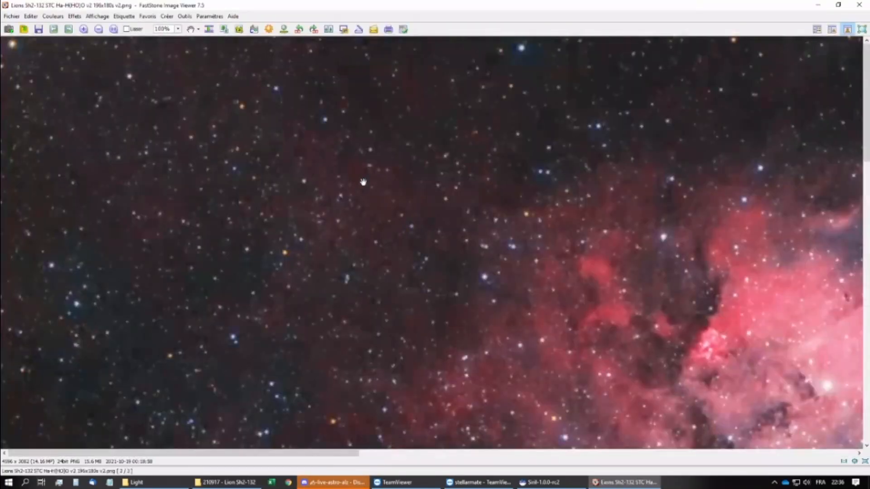
double_click(373, 177)
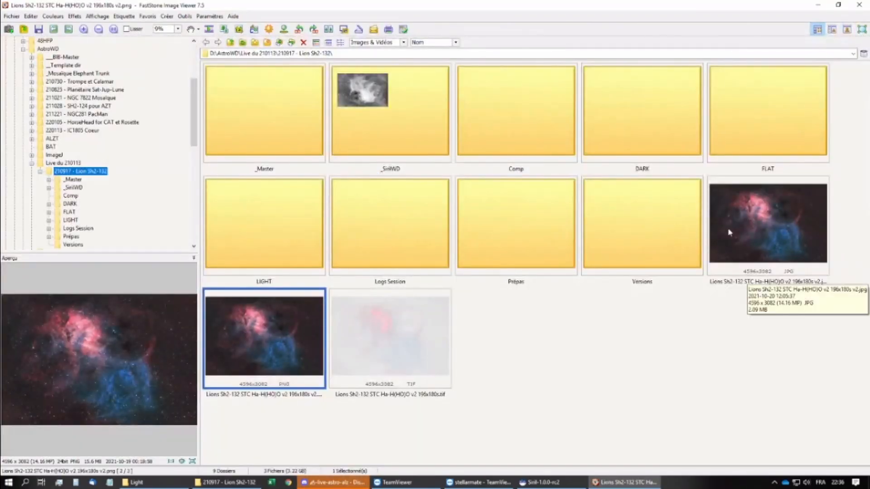
ctrl+click(786, 215)
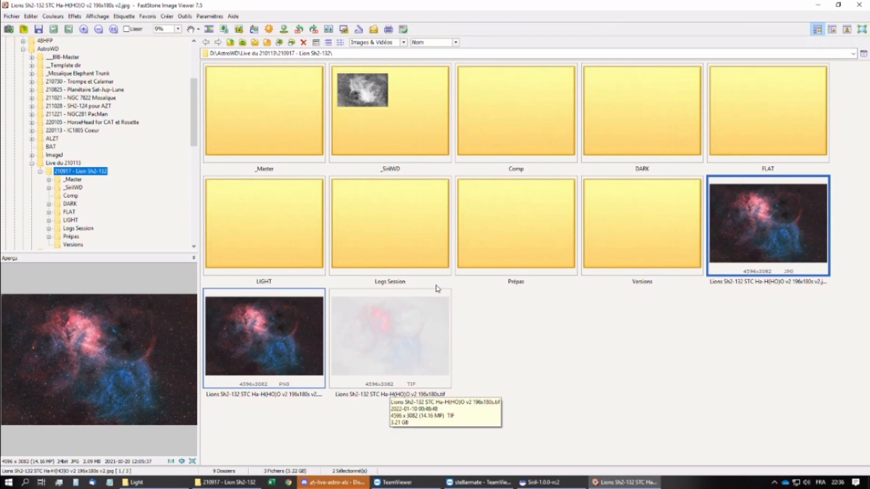
click(328, 29)
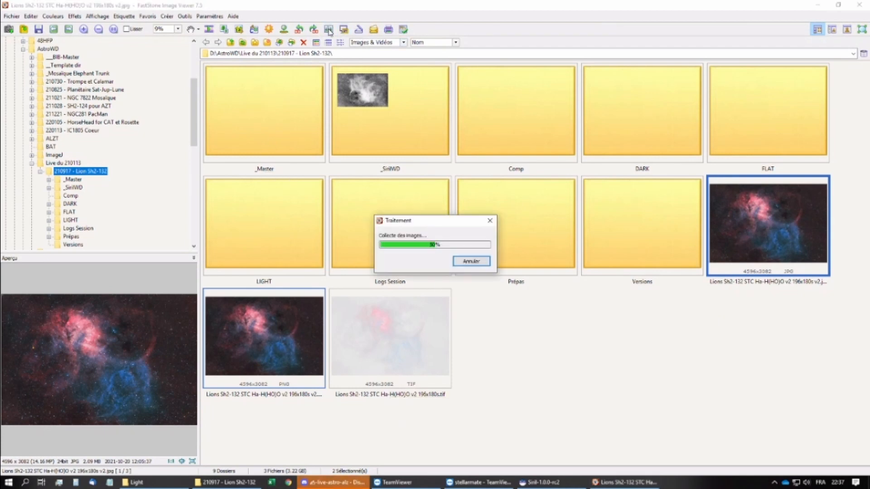
- Compare the nebula details and stars of the JPG and PNG versions up close, at up to 125% zoom
scroll(441, 242, down, 7)
scroll(468, 253, up, 4)
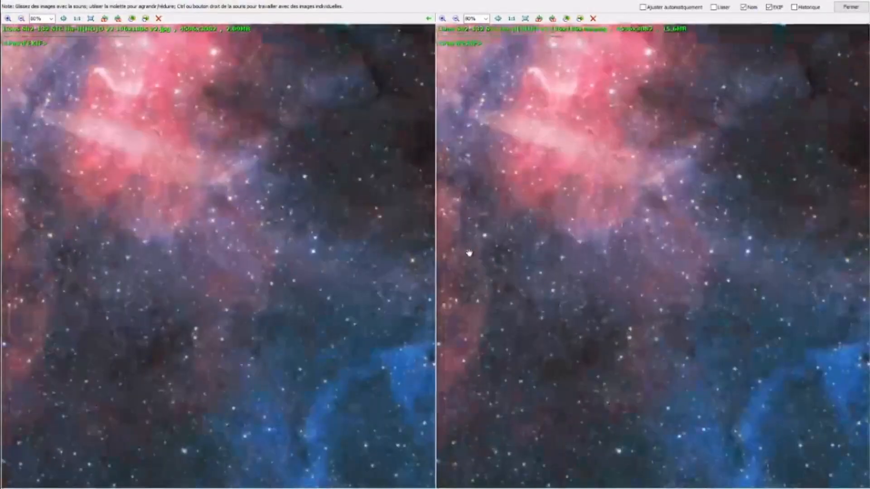
scroll(501, 237, down, 4)
drag(501, 236, 727, 216)
scroll(634, 208, up, 8)
drag(630, 222, 639, 424)
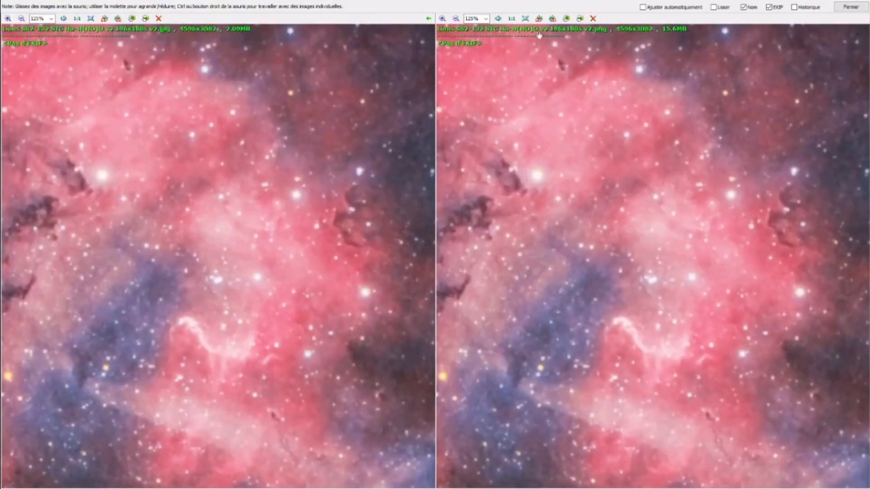
- Compare the JPG and PNG versions full screen and side by side at 100%, then close the comparison and FastStone Image Viewer
click(525, 18)
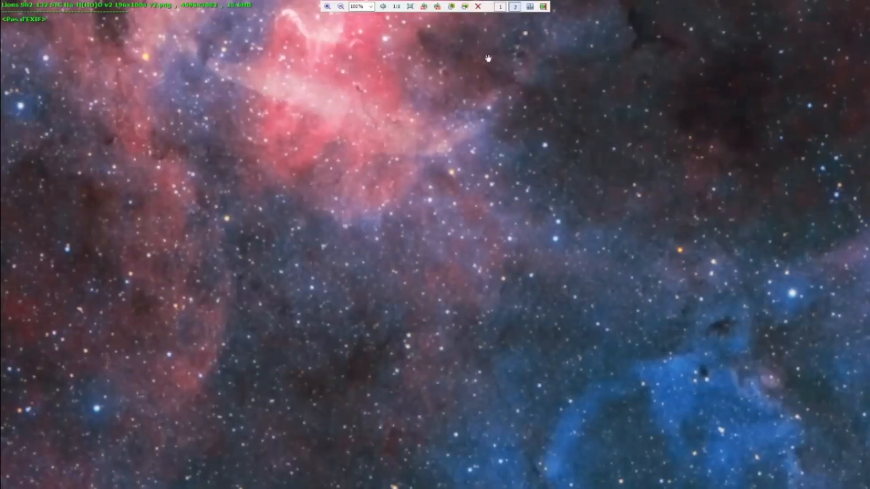
click(500, 7)
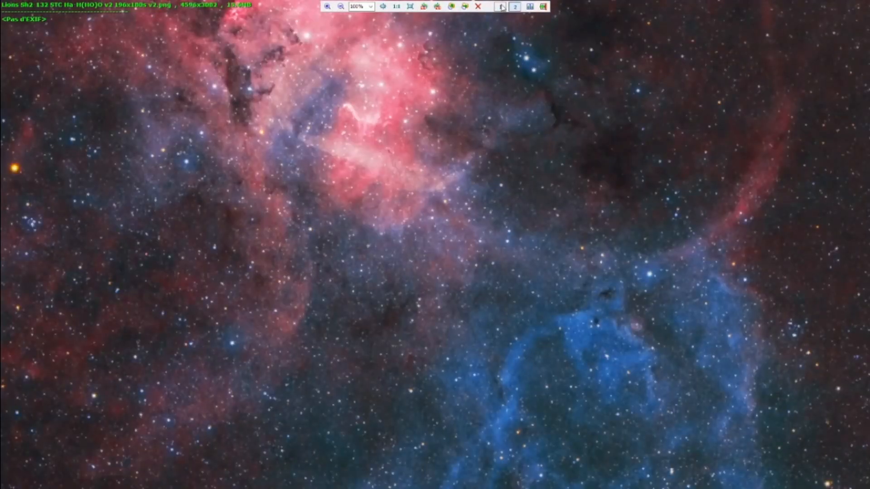
click(501, 8)
click(543, 7)
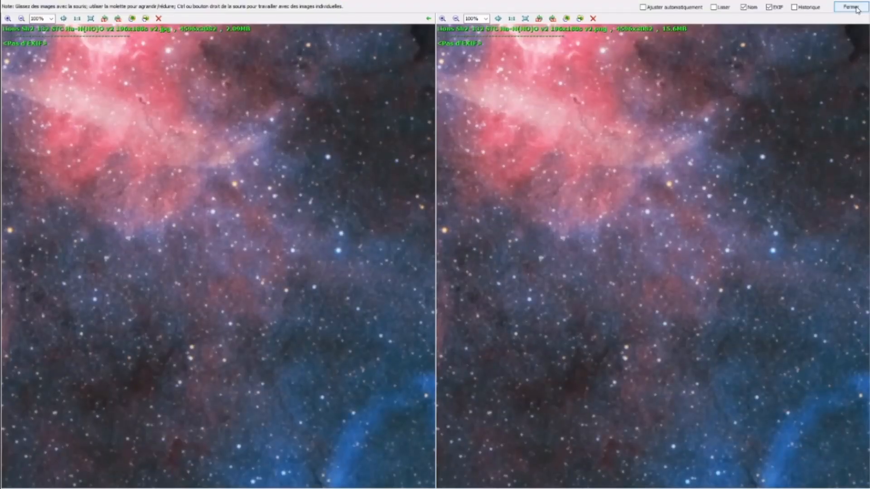
click(850, 7)
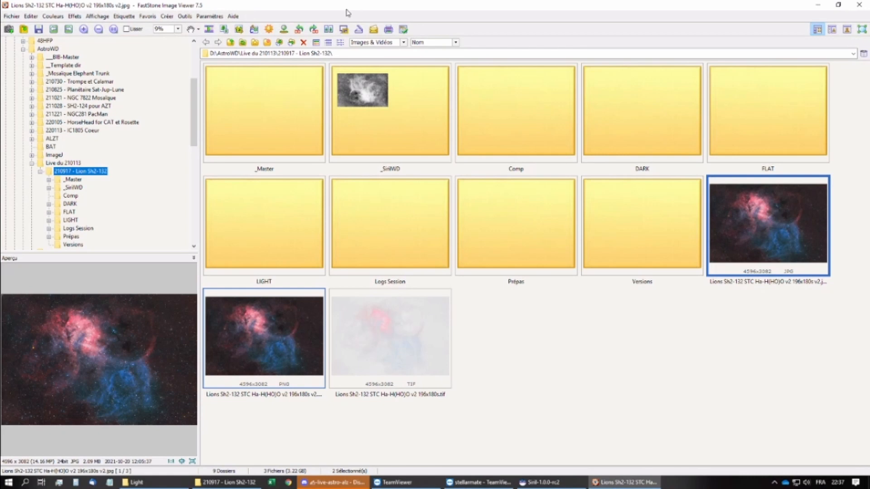
key(alt+F4)
- Back in Siril, close the gradient extraction dialog and set the image display mode to Linéaire
click(376, 8)
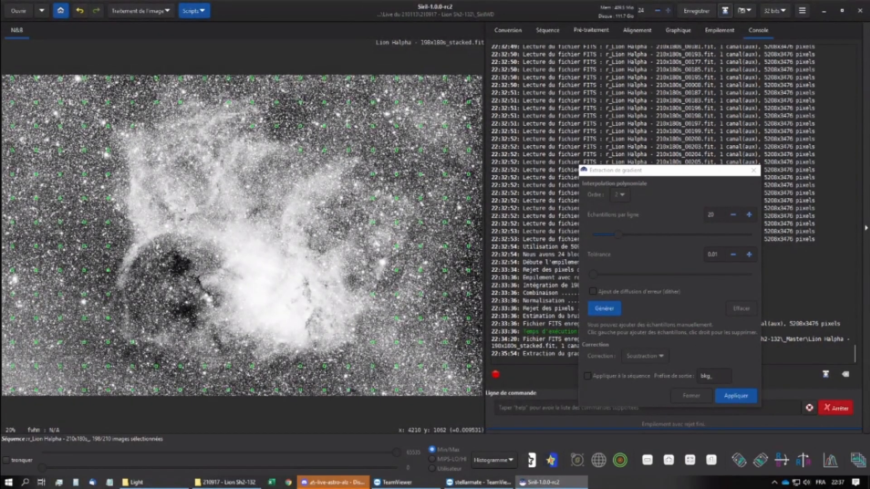
click(691, 396)
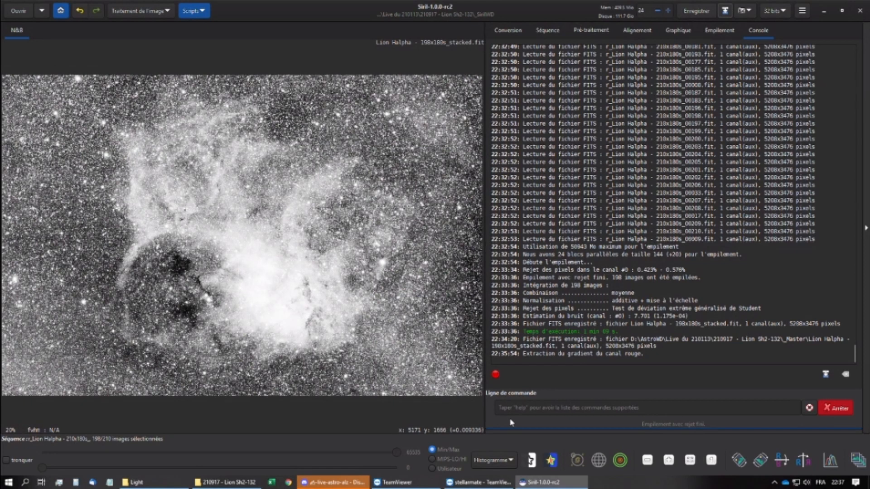
click(493, 460)
click(497, 410)
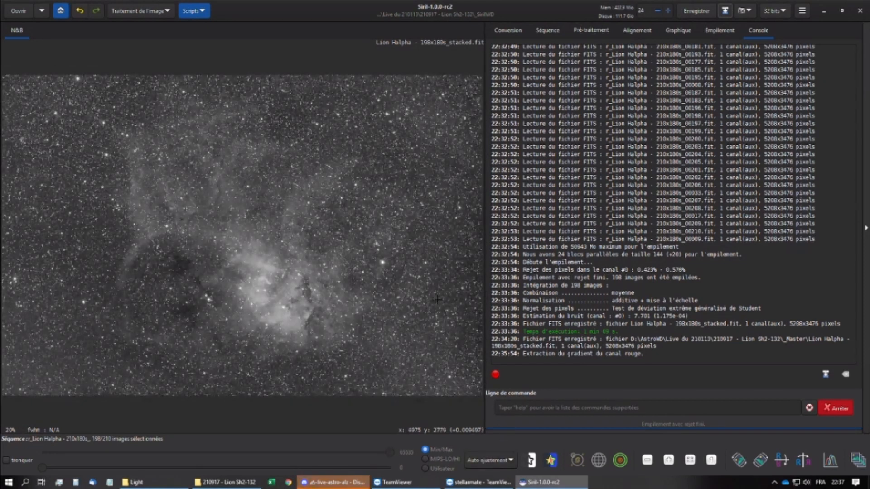
click(491, 460)
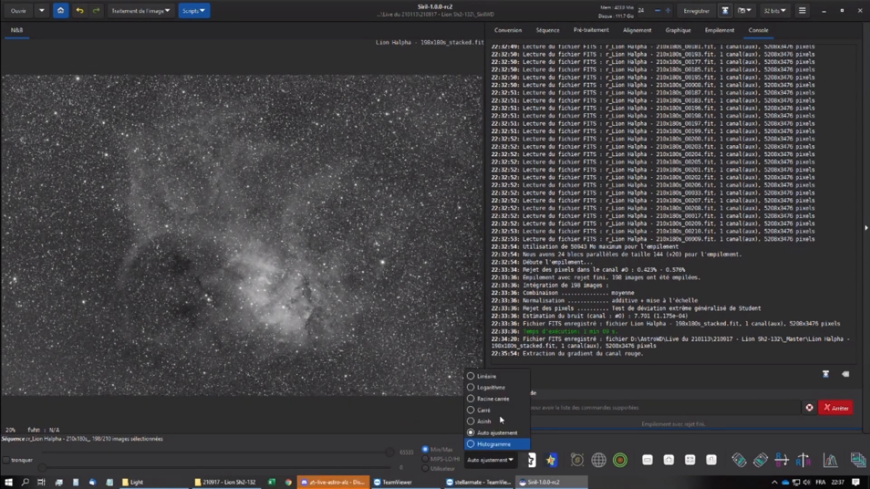
click(500, 382)
- Apply an asinh transformation to the Ha stack with a stretch factor of 207.5 and a black point of 0
click(140, 10)
click(143, 36)
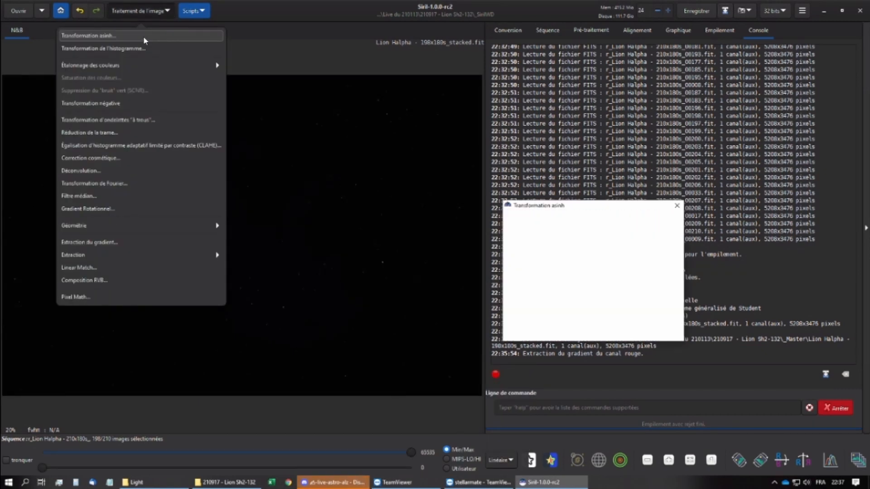
click(576, 242)
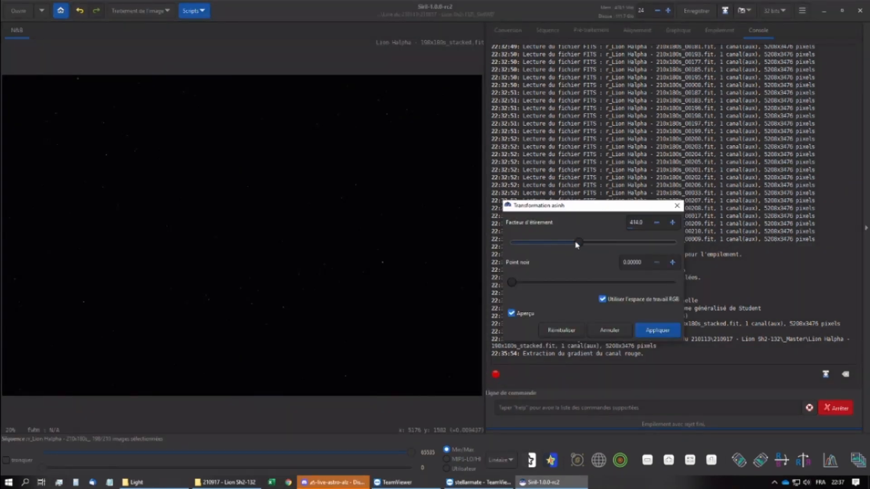
drag(576, 243, 540, 239)
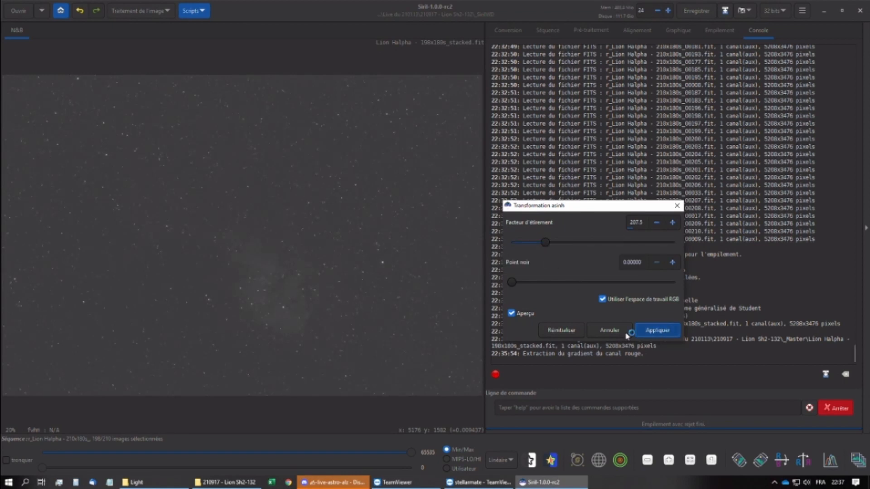
click(654, 330)
- Open the histogram transformation for the asinh-stretched Ha stack
click(156, 8)
click(355, 4)
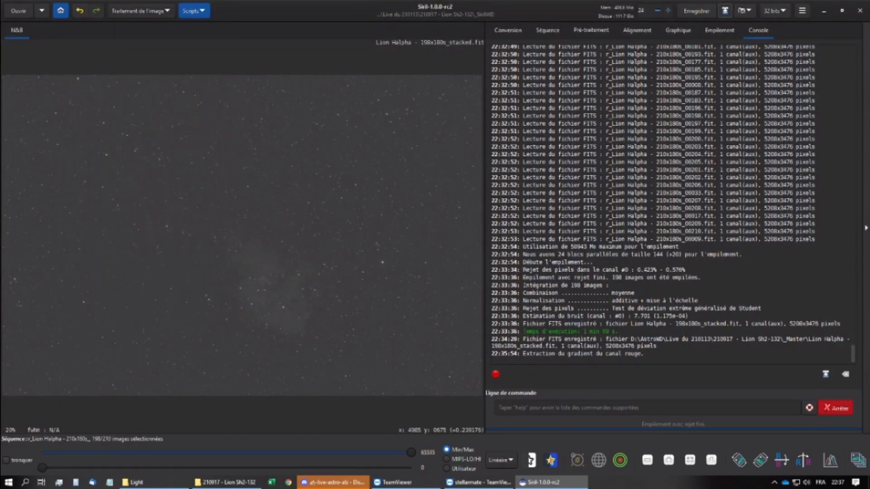
click(830, 460)
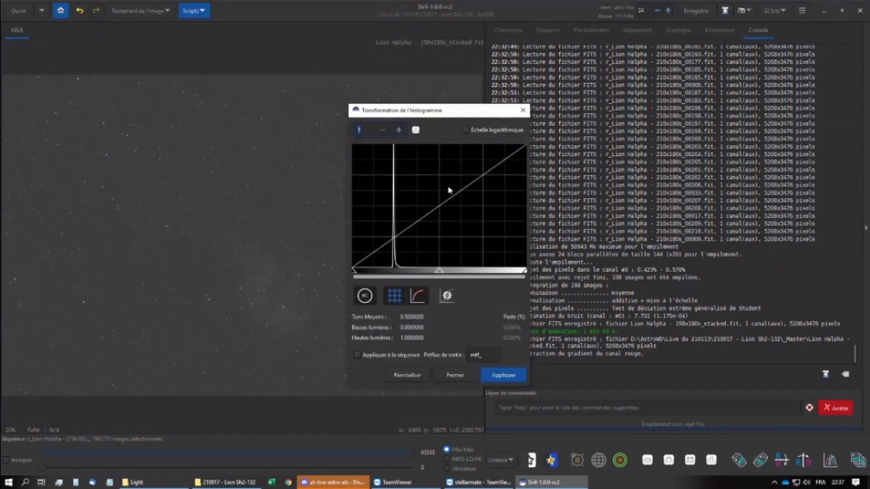
- Enlarge the histogram transformation window, try the automatic stretch, and apply a stretch with midtones at 0.338 and shadows at 0
drag(530, 177, 867, 205)
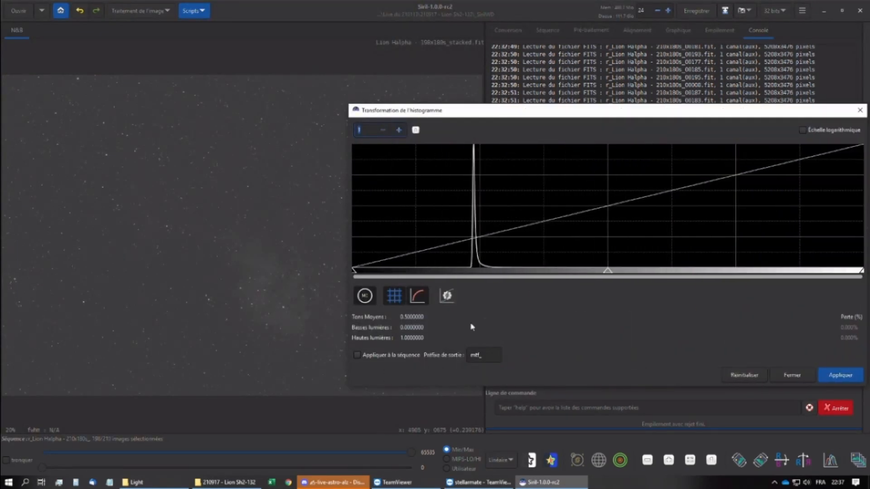
click(447, 298)
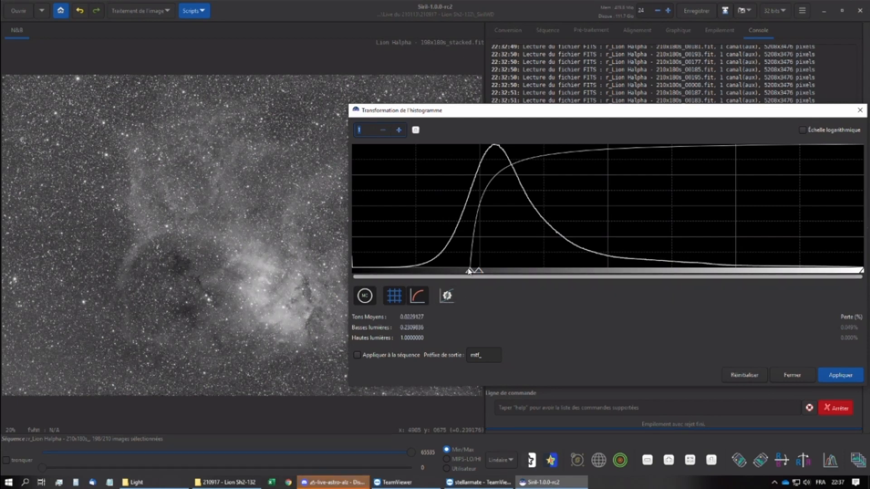
drag(469, 271, 524, 271)
click(839, 379)
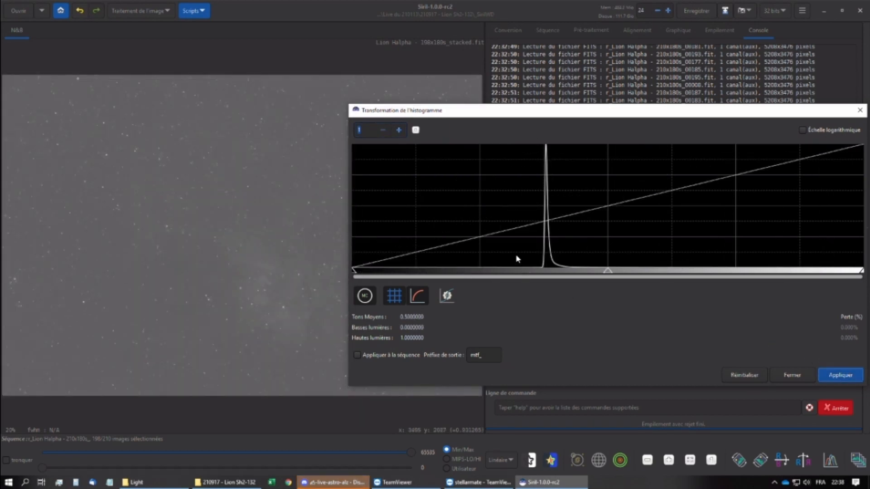
- Apply a histogram transformation with shadows raised to about 0.301, followed by another with midtones lowered to 0.300
drag(353, 270, 509, 261)
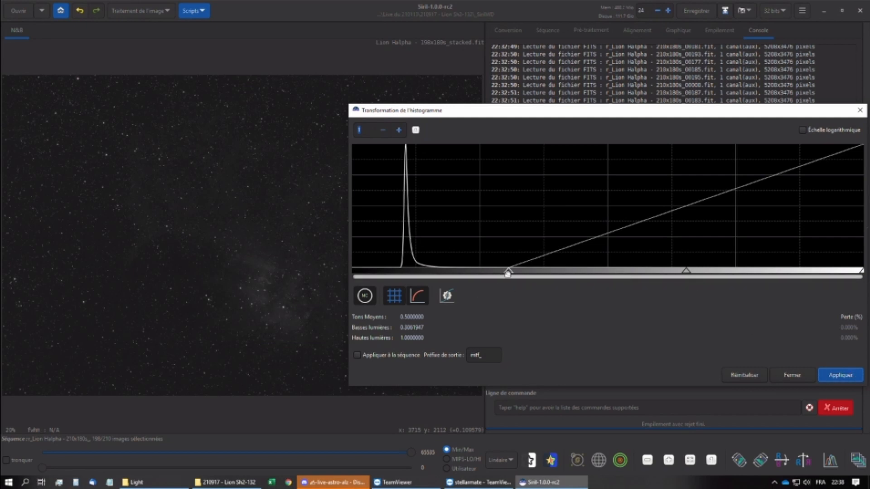
drag(507, 273, 505, 270)
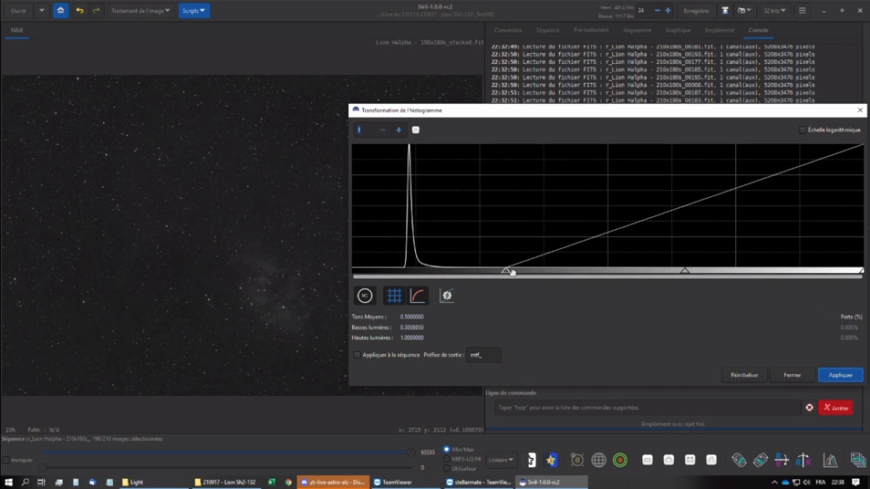
click(846, 374)
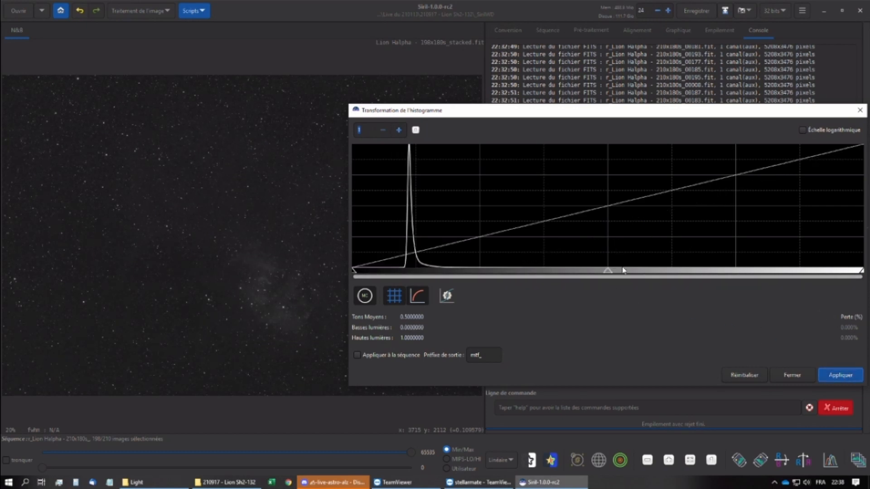
drag(607, 271, 505, 271)
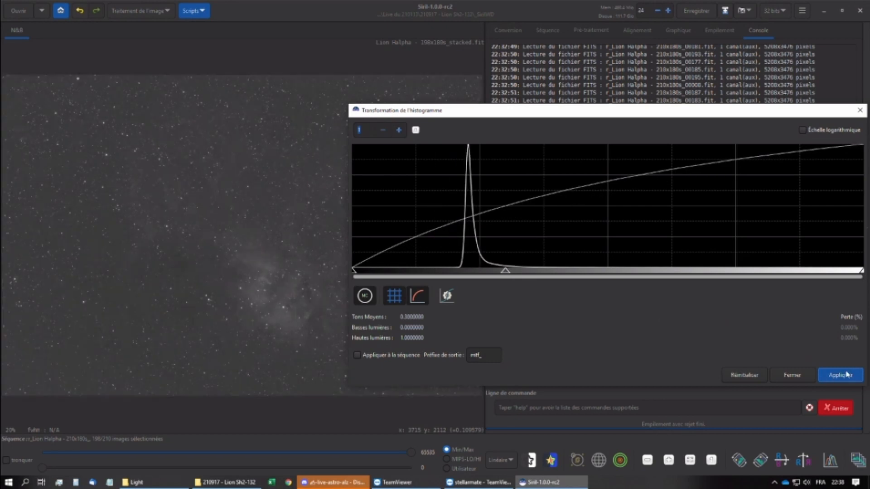
click(846, 374)
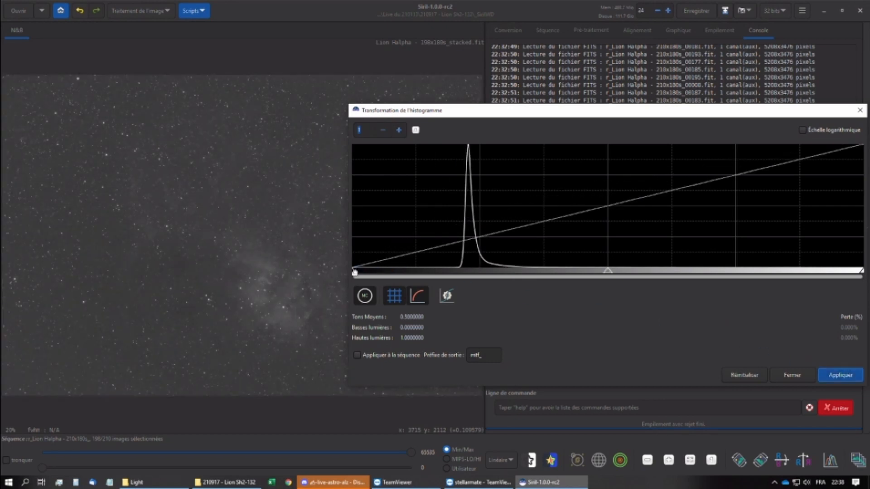
- Apply a further histogram transformation with shadows at about 0.170 and midtones at about 0.240
drag(354, 272, 417, 271)
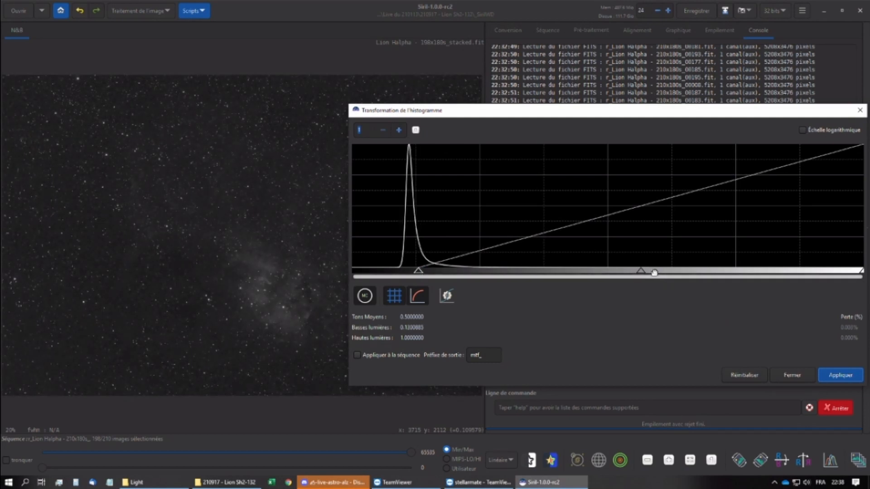
drag(642, 271, 547, 272)
drag(425, 270, 439, 271)
drag(557, 272, 542, 271)
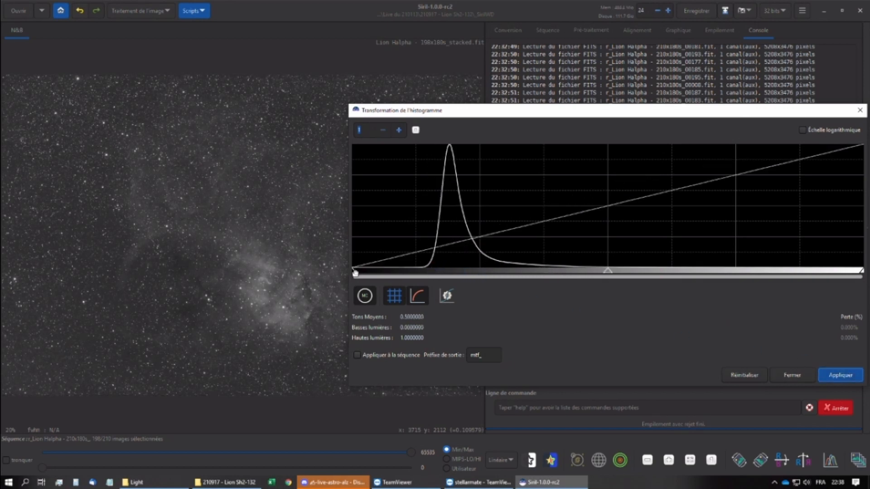
- Apply a final histogram transformation with shadows at about 0.052 and midtones at about 0.436, and close the histogram window
drag(355, 272, 378, 271)
drag(607, 270, 590, 271)
click(821, 376)
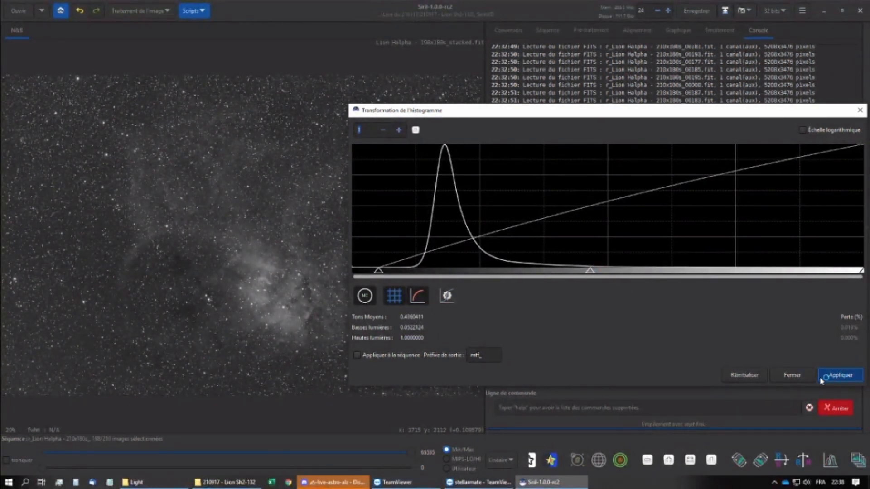
click(789, 375)
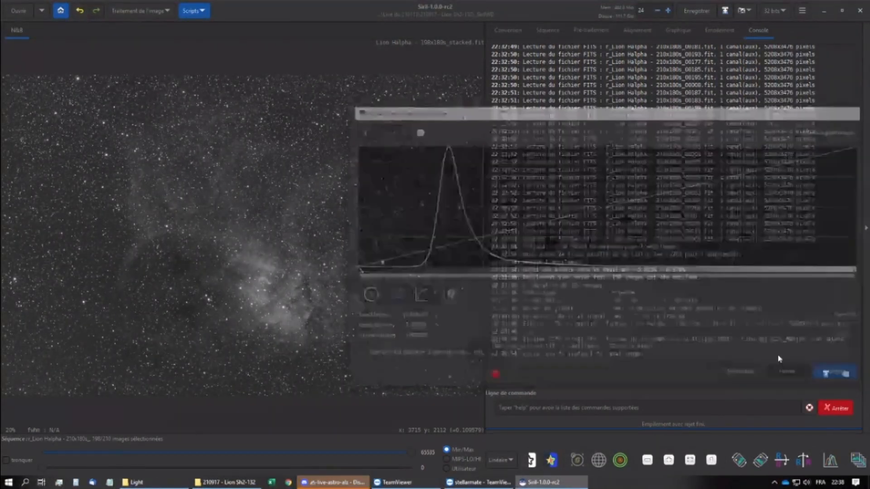
- Save the stretched image in the _Master folder as "Lion Halpha - 198x180s_stacked_processed.fit" in 32-bit floating-point FITS format
click(724, 13)
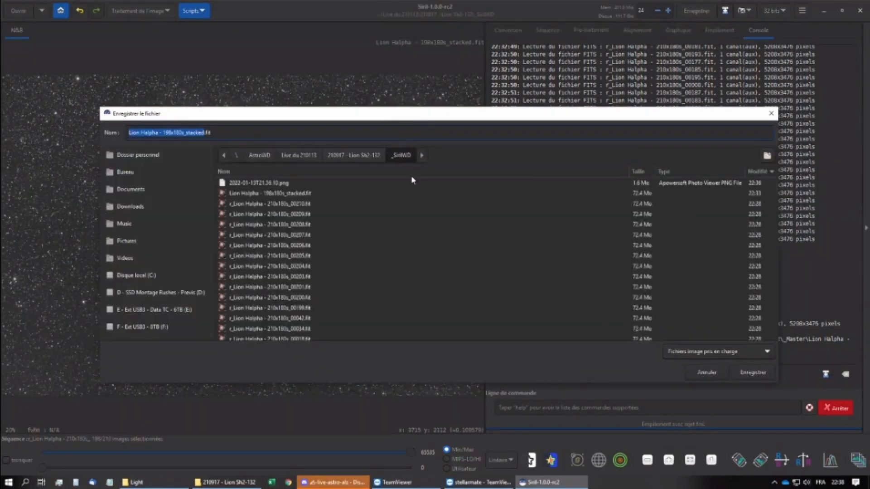
click(365, 156)
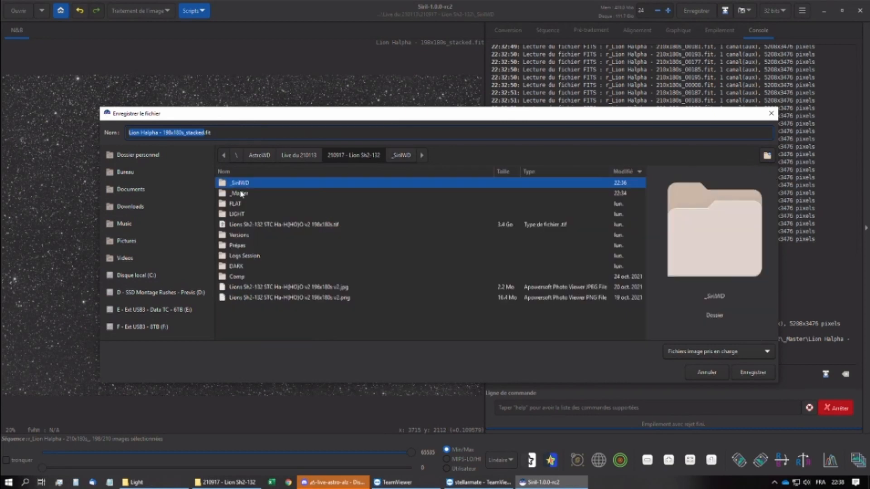
double_click(242, 193)
click(208, 133)
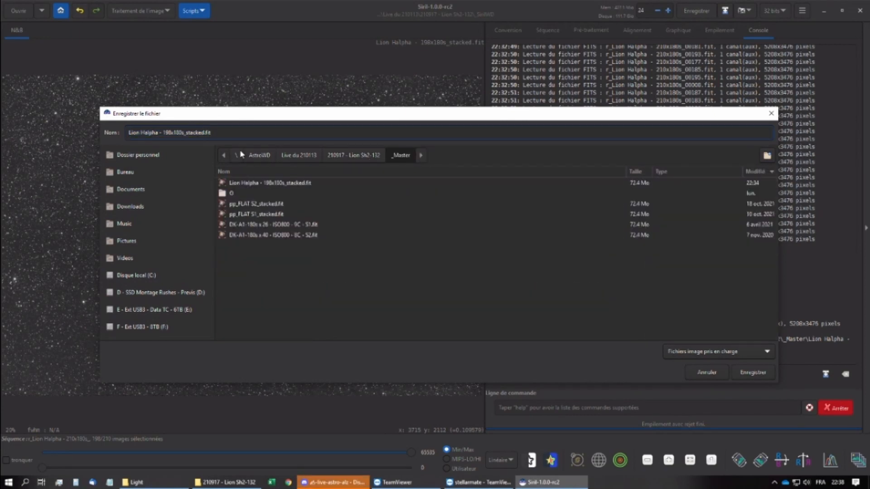
text(_processed)
click(756, 375)
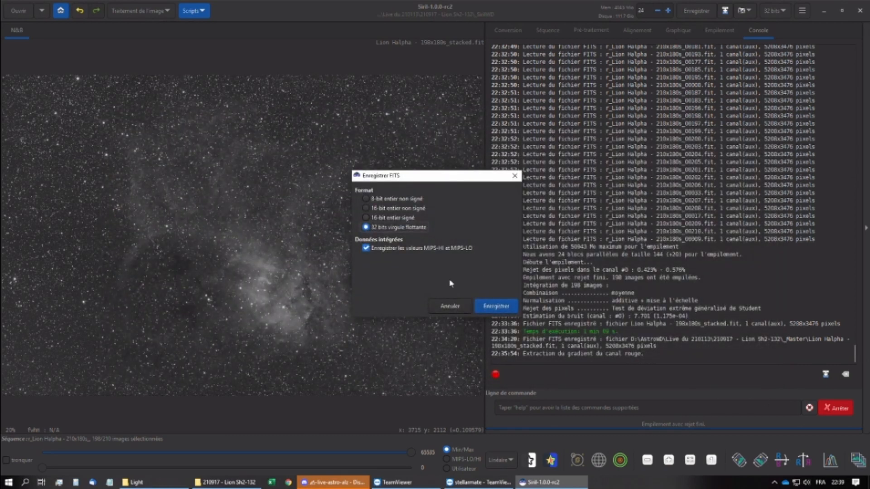
click(511, 309)
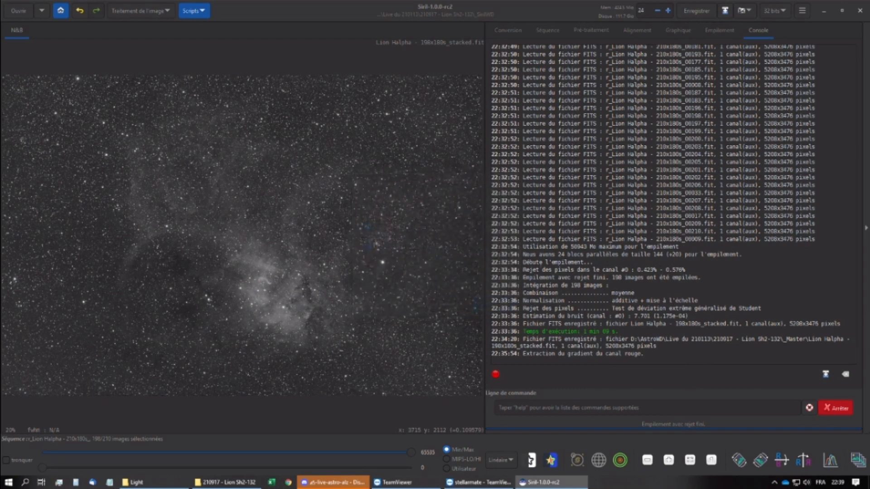
- Save a copy in the _Master folder as "Lion Halpha - 198x180s_stacked_processed.tif" in unsigned 16-bit TIFF format without compression
click(724, 11)
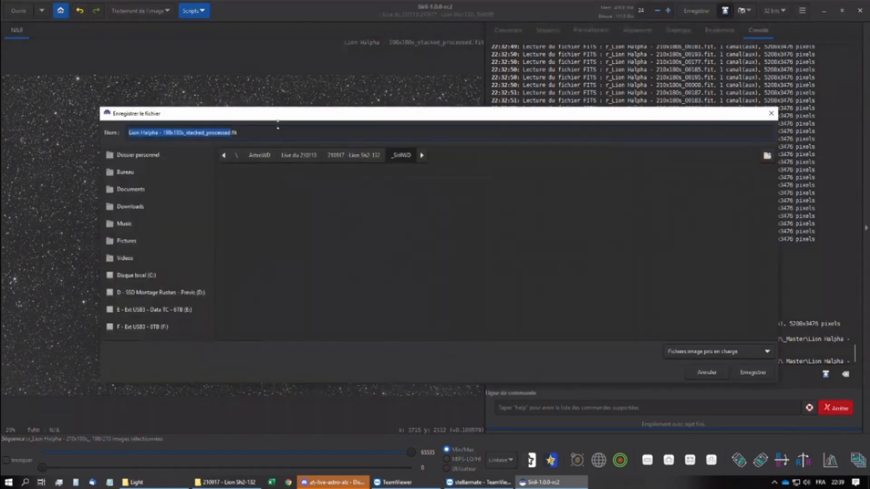
click(355, 156)
double_click(254, 183)
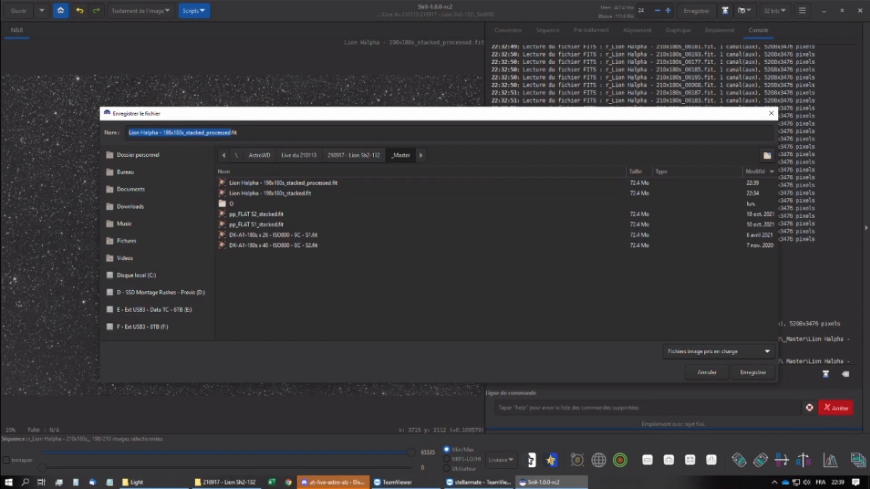
click(229, 133)
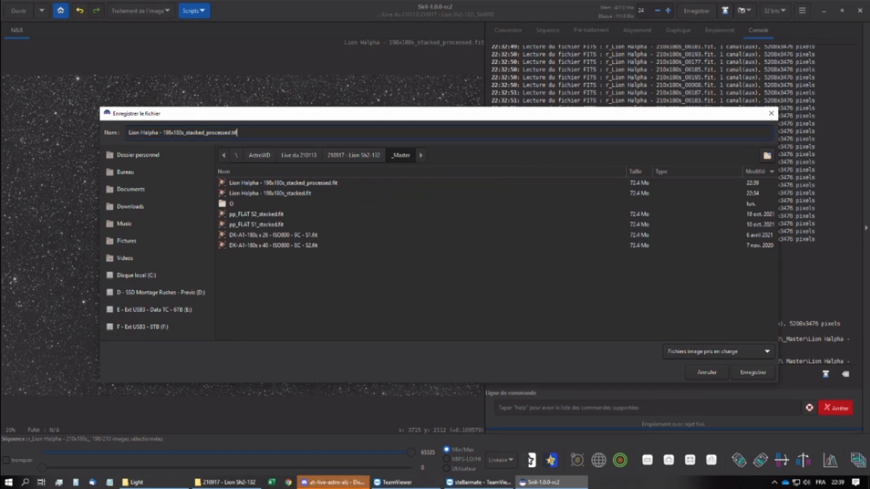
key(Return)
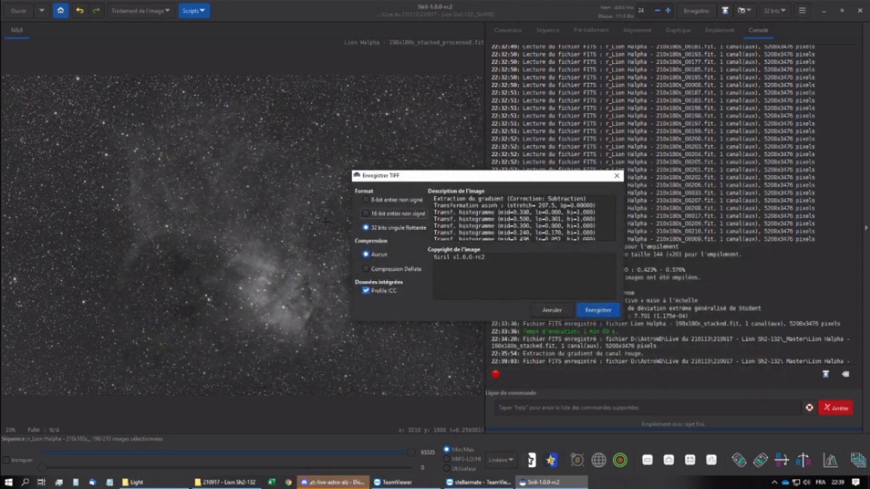
click(386, 214)
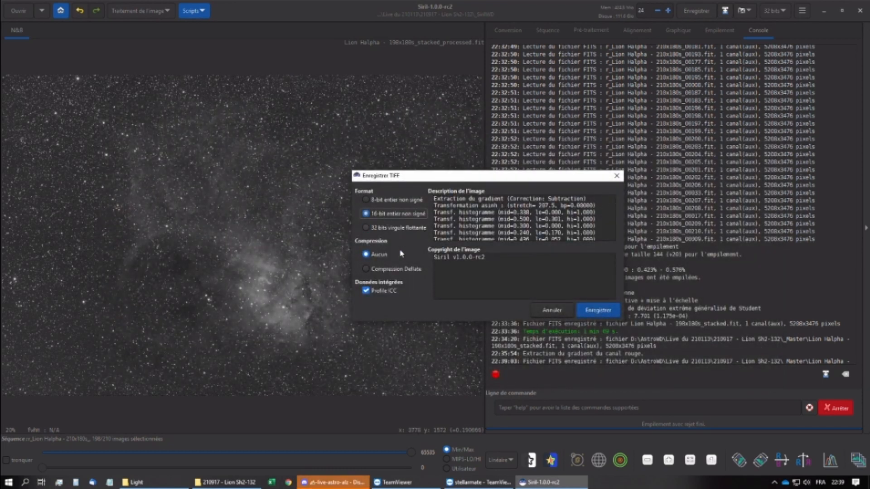
click(598, 310)
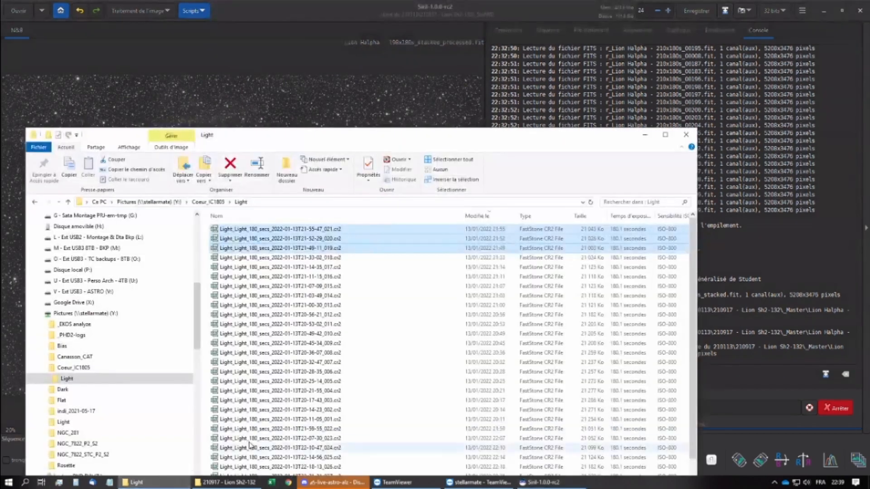
- In File Explorer, move the two "Lion S1 et S2 - Oiii" stacked files from the O subfolder into _Master and select the bkg_asinh one
click(136, 482)
click(172, 482)
click(226, 482)
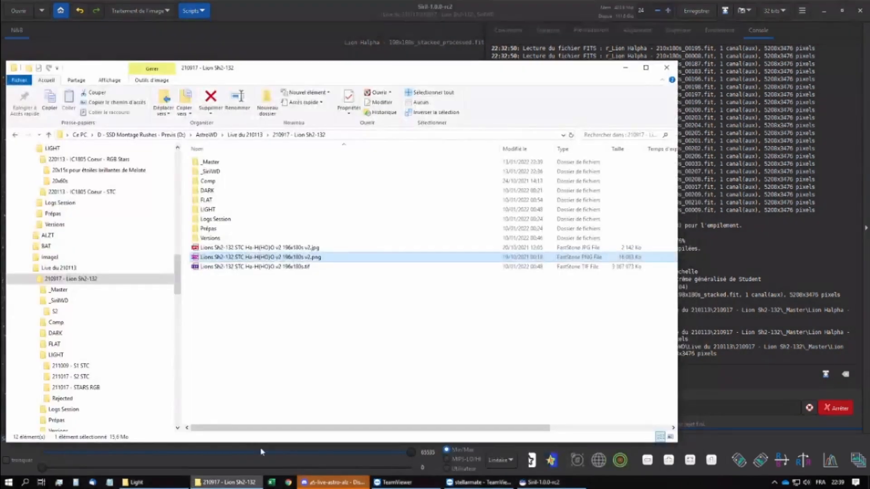
click(58, 290)
double_click(207, 162)
drag(262, 204, 100, 294)
click(81, 289)
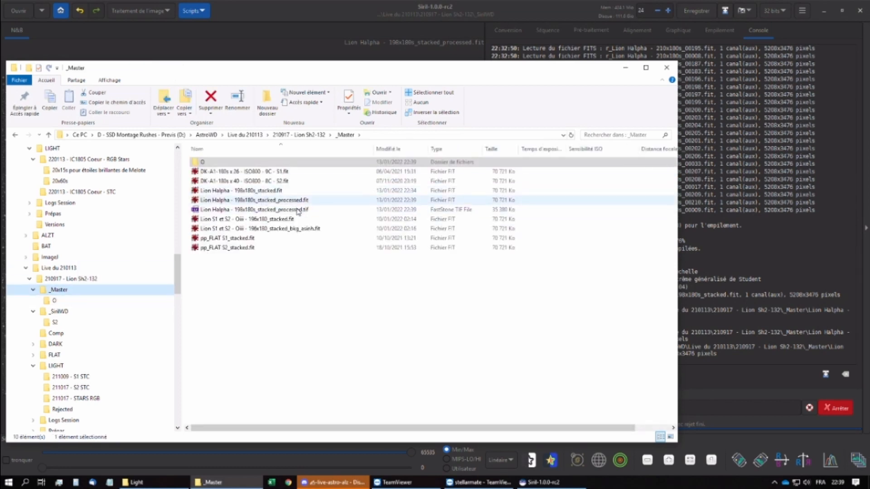
click(291, 229)
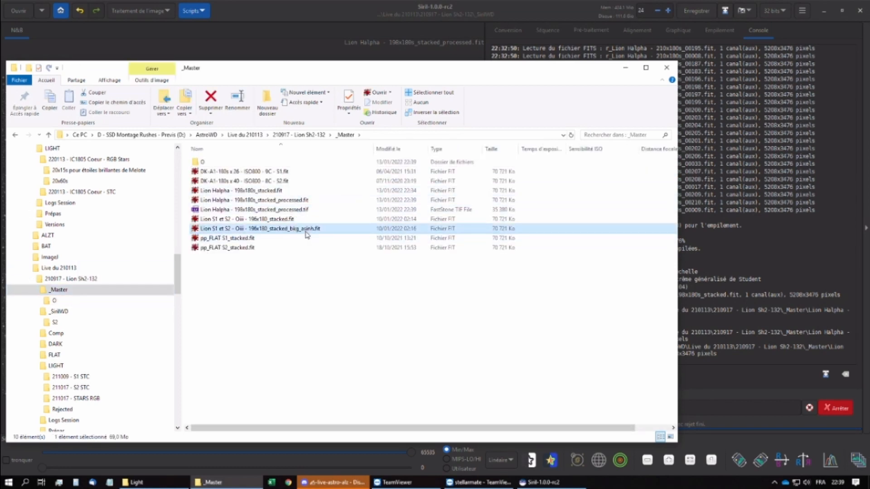
- Return to Siril and review the Ha and Oiii stacked files in the _Master folder without opening any
click(272, 13)
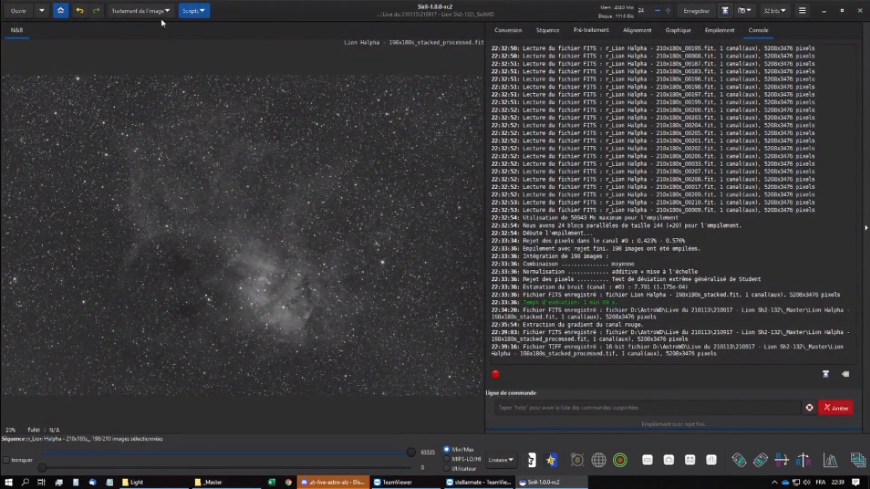
click(144, 12)
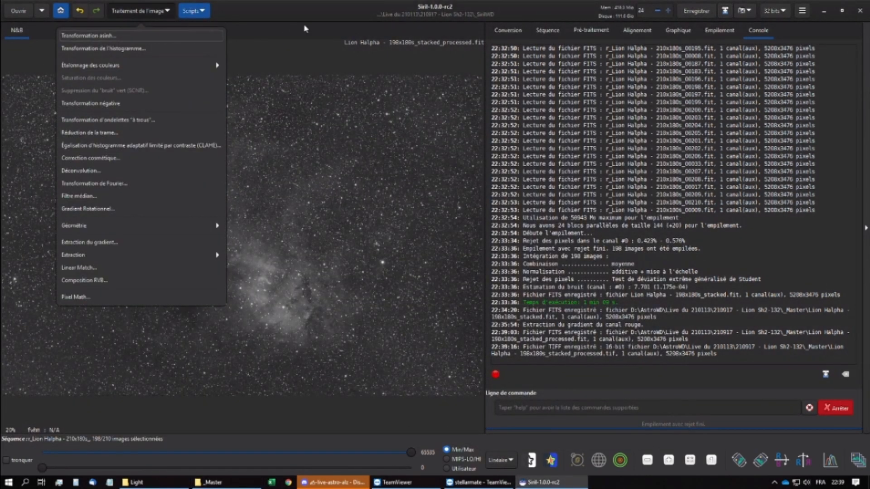
click(317, 12)
click(20, 11)
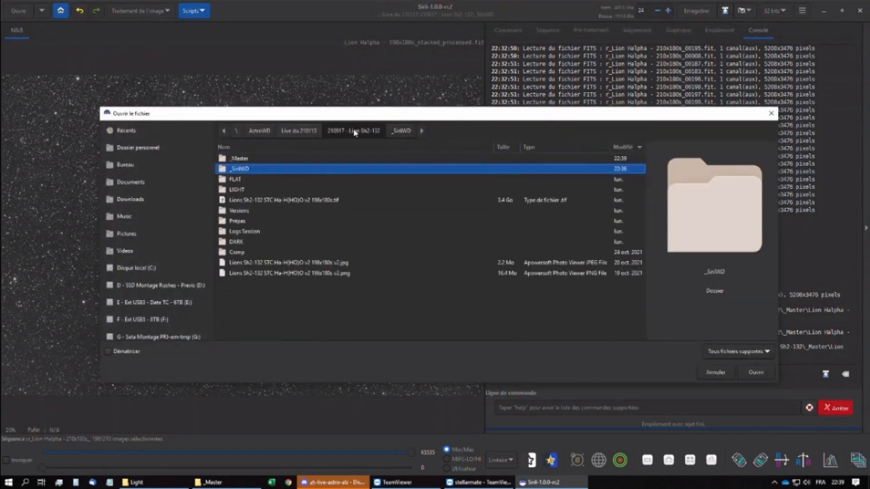
double_click(239, 158)
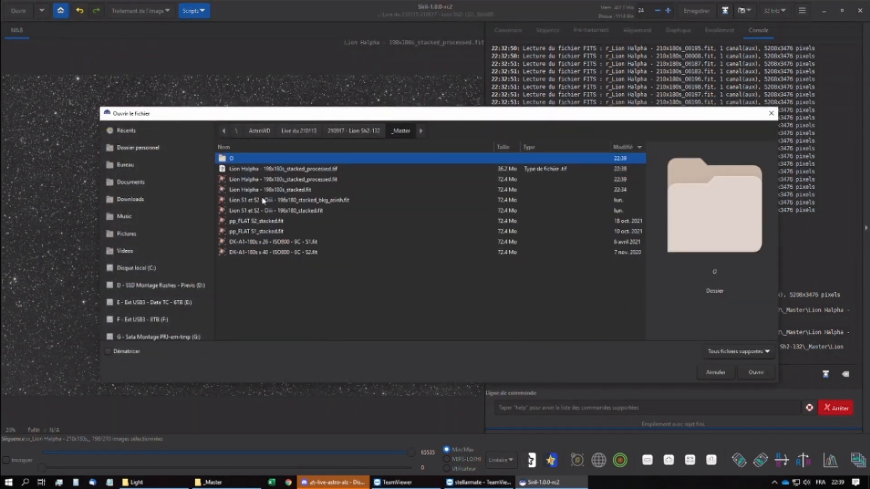
drag(334, 111, 715, 230)
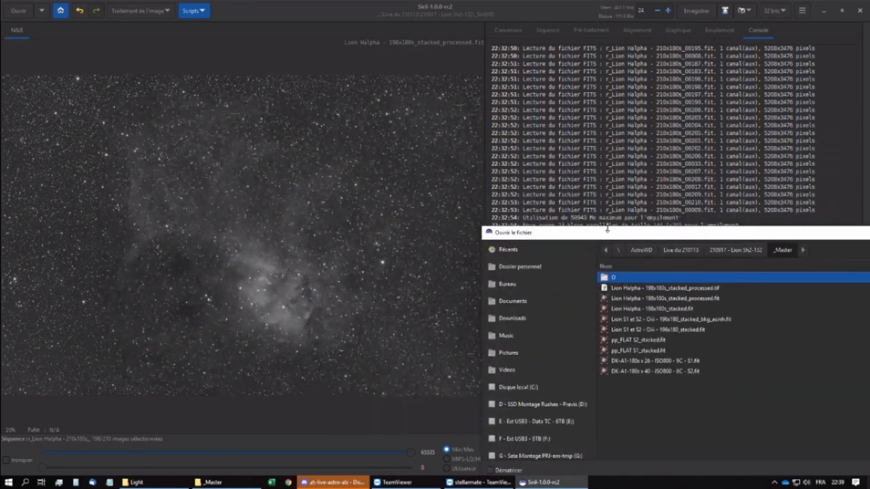
drag(631, 235, 316, 176)
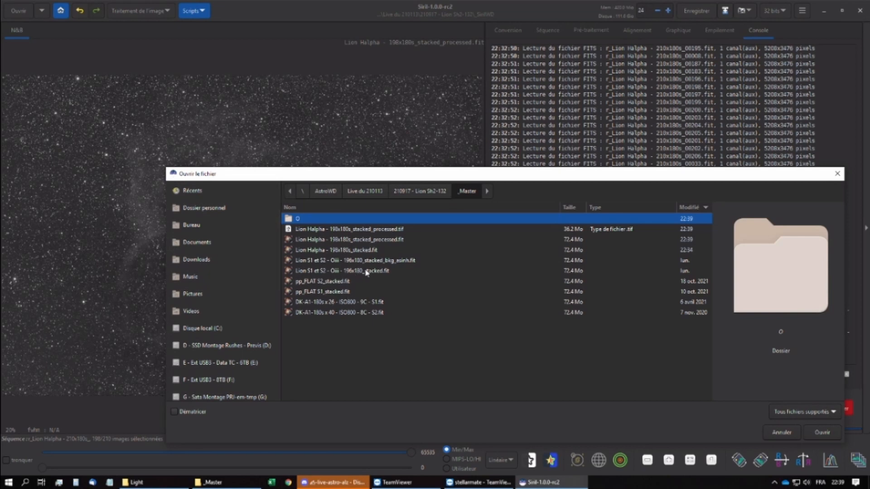
click(837, 174)
- Review the source files loaded for conversion and display the image alignment settings
click(509, 32)
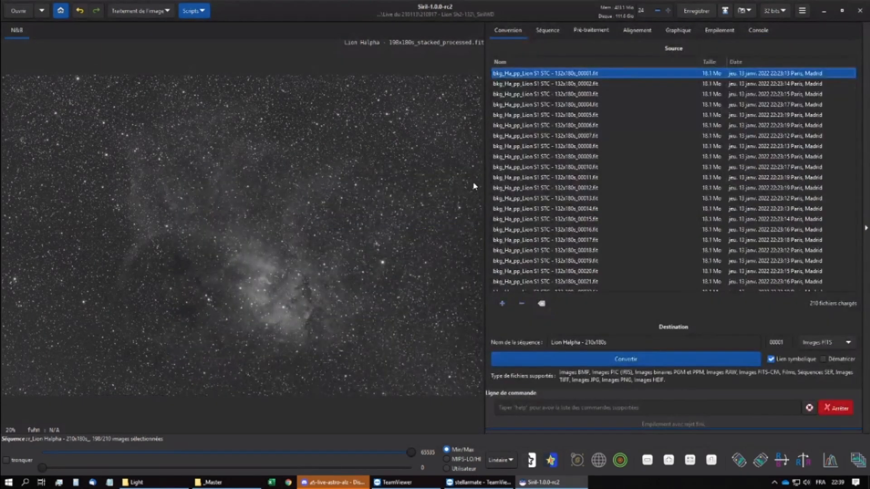
scroll(548, 141, down, 2)
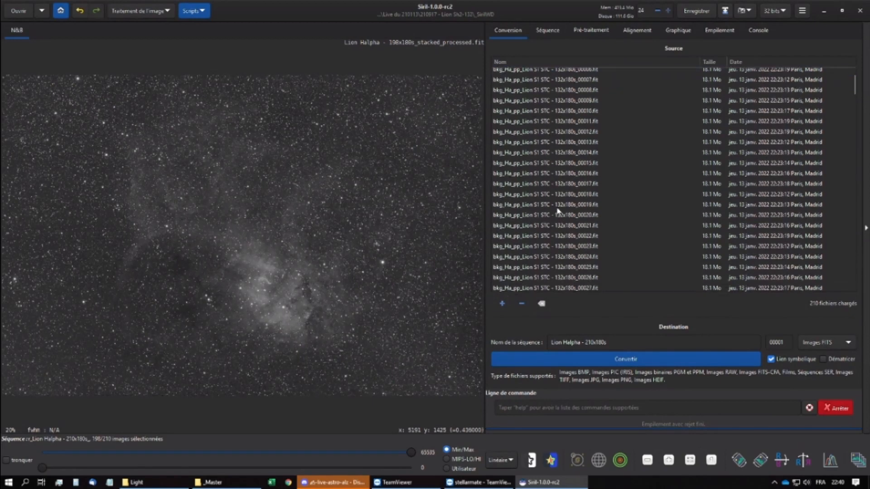
click(632, 32)
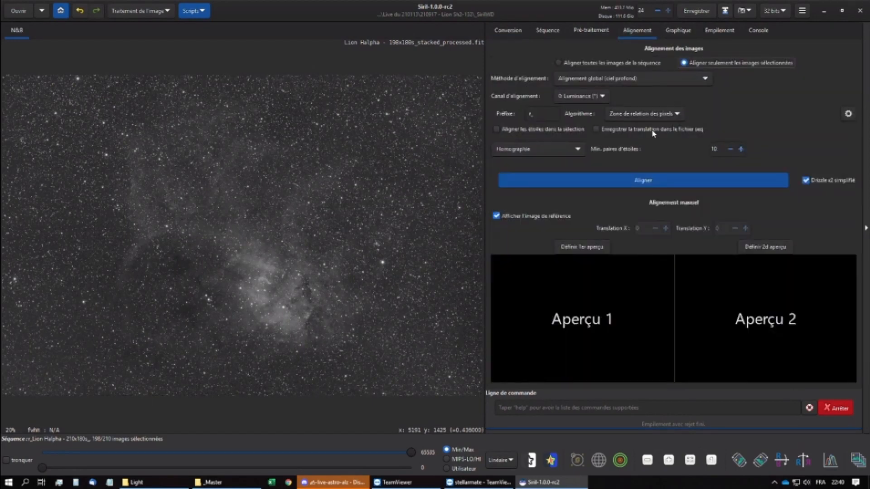
- Review the sequence's star roundness versus FWHM graph and the stacking settings
click(679, 32)
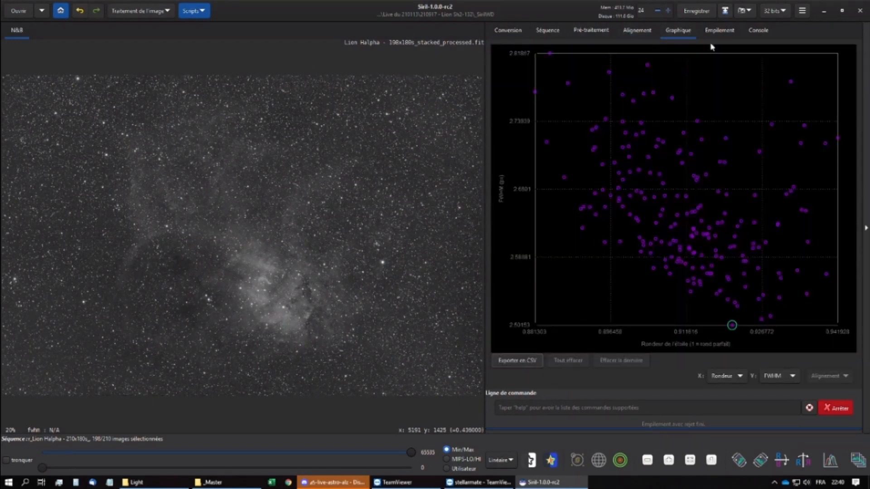
mouse_move(702, 163)
click(721, 33)
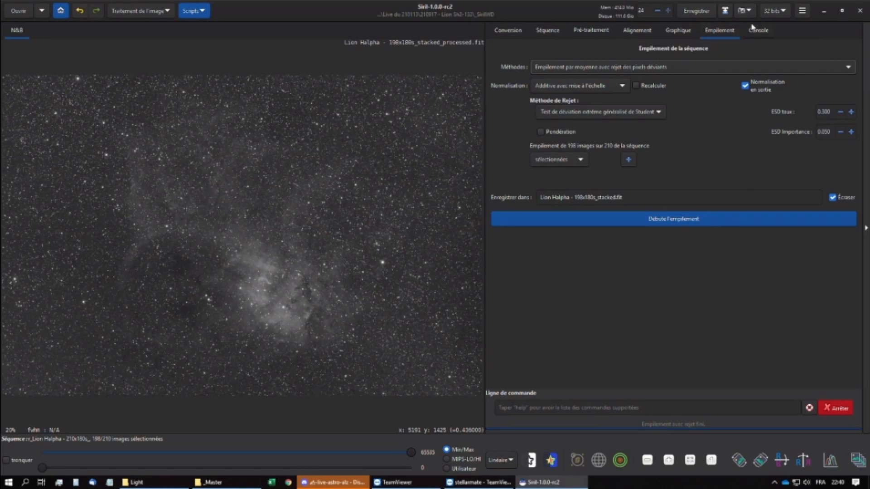
click(761, 35)
click(719, 31)
- Open "Lion S1 et S2 - Oiii - 196x180_stacked_bkg_asinh.fit" from the _Master folder of the Lion Sh2-132 project
click(26, 11)
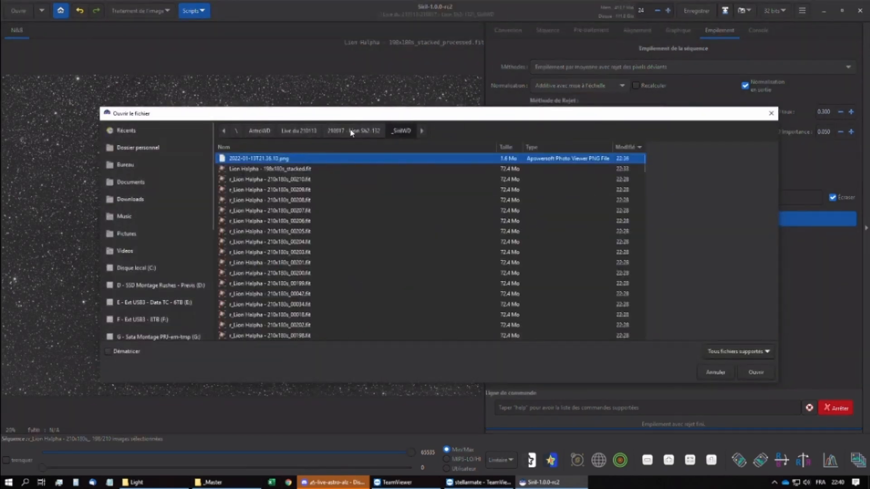
click(352, 130)
double_click(239, 159)
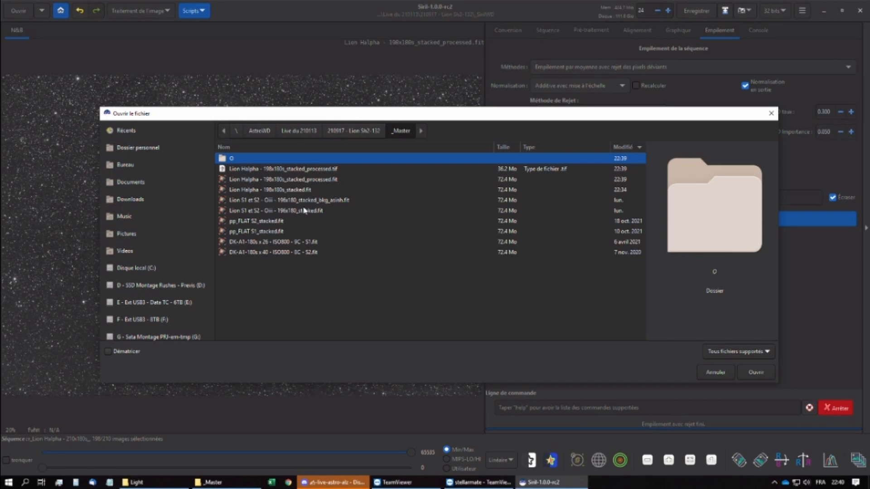
double_click(317, 201)
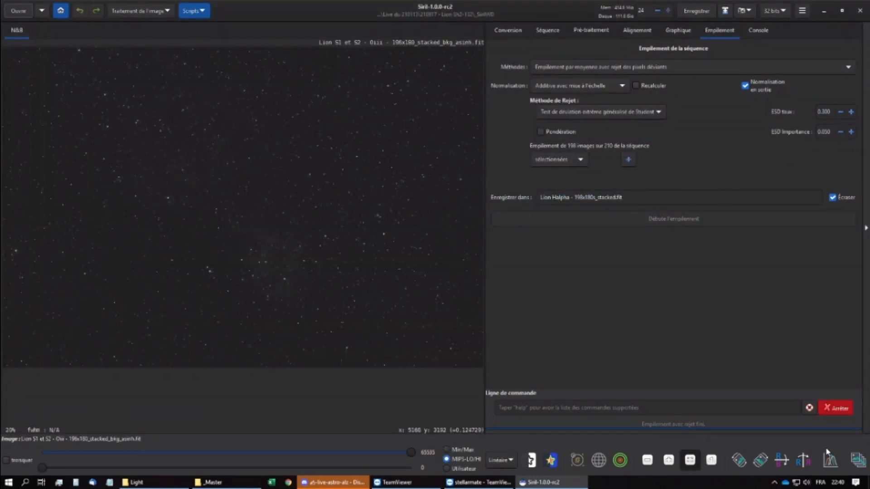
- Stretch the Oiii image's histogram with midtones at about 0.18, and apply a raised black point just short of the histogram peak
click(832, 461)
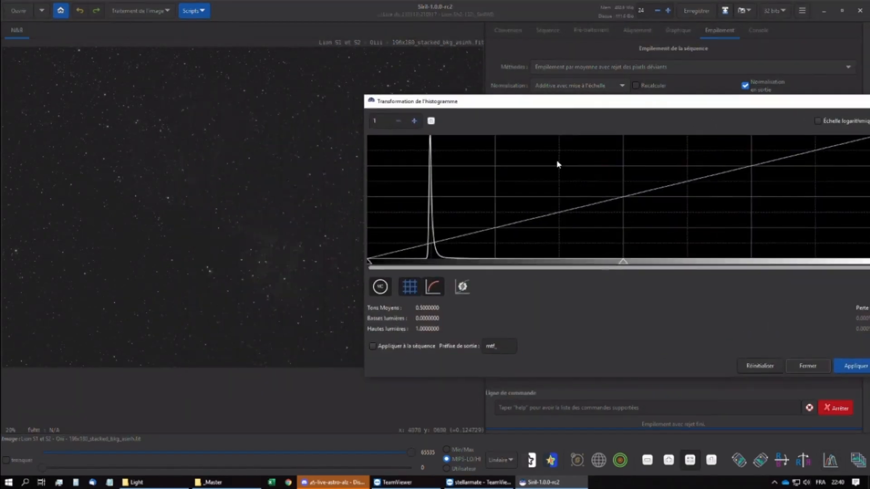
click(462, 286)
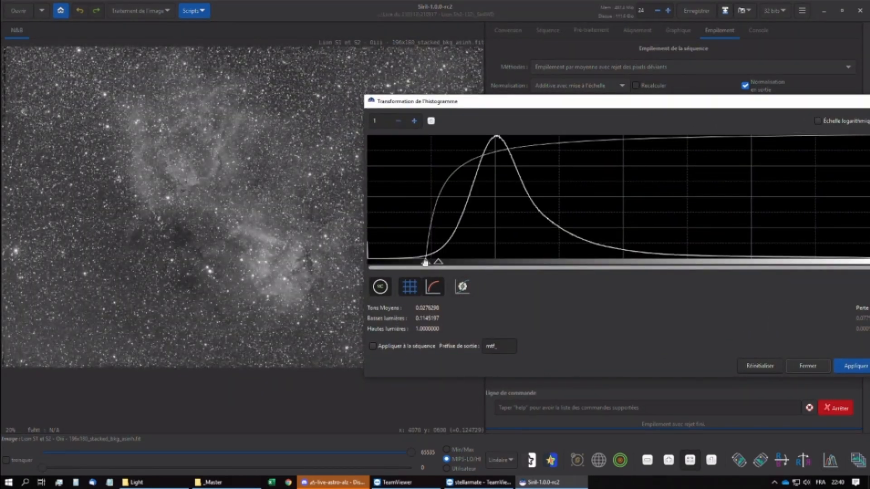
drag(425, 262, 459, 262)
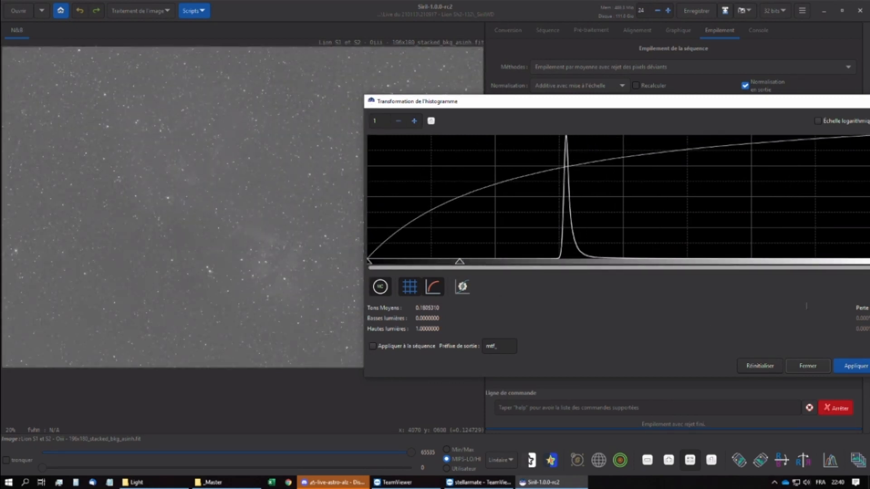
drag(674, 109, 548, 112)
click(730, 365)
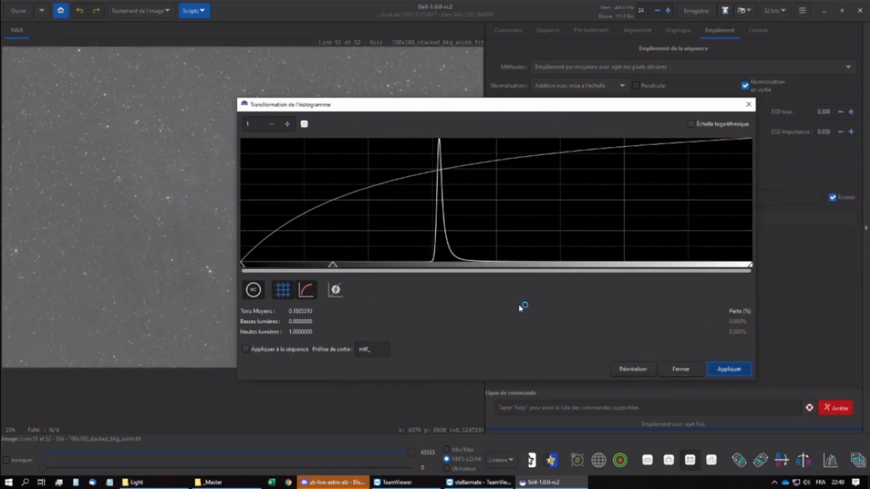
drag(360, 102, 419, 102)
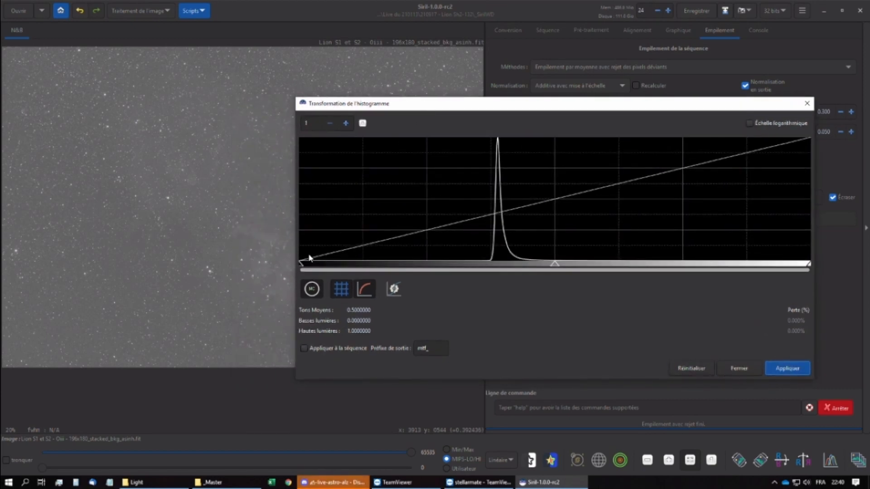
mouse_move(301, 263)
mouse_down()
mouse_move(427, 254)
mouse_move(417, 258)
mouse_up()
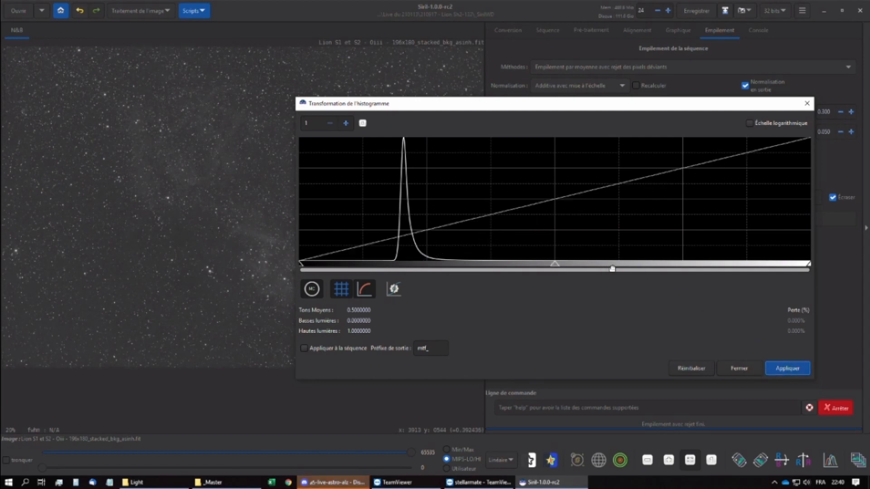
- Apply another histogram stretch to the Oiii image with midtones at about 0.2295 and shadows at about 0.1363
drag(557, 264, 492, 263)
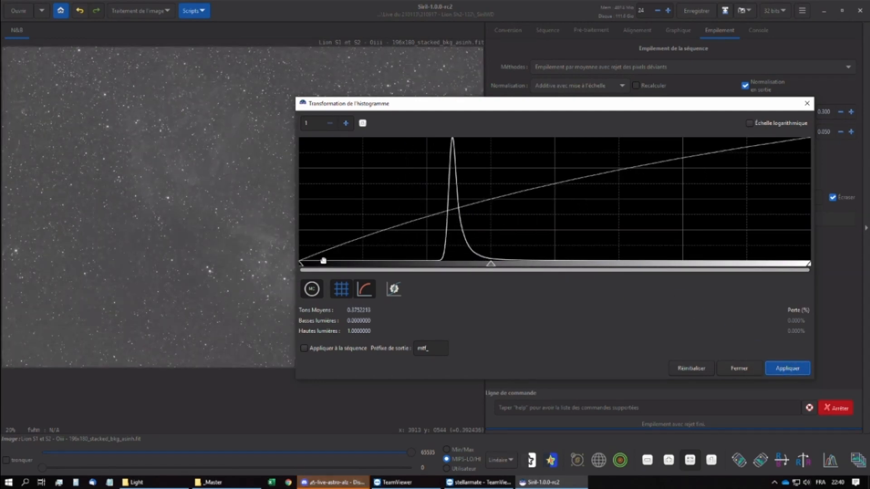
drag(301, 263, 370, 263)
drag(532, 264, 471, 265)
drag(369, 263, 369, 262)
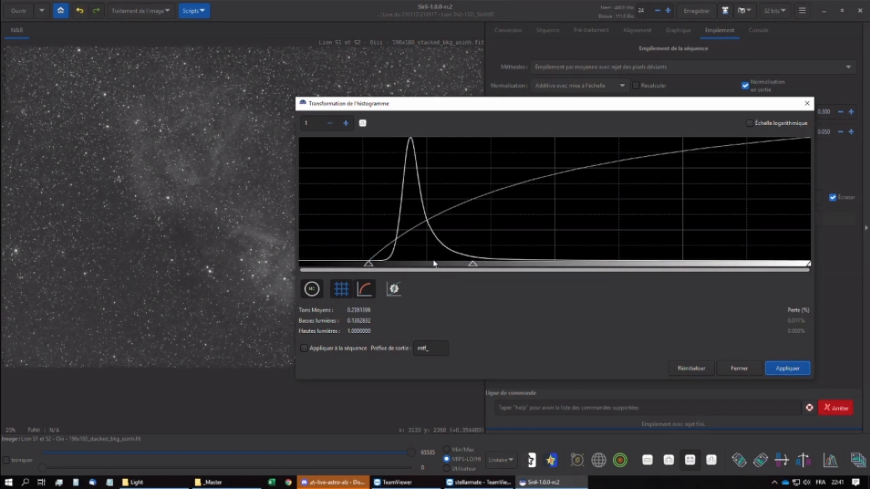
drag(470, 265, 470, 265)
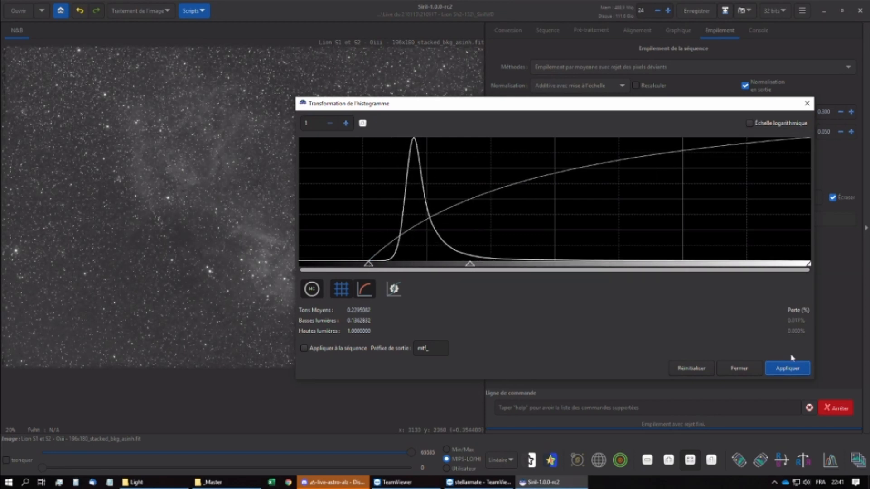
click(791, 365)
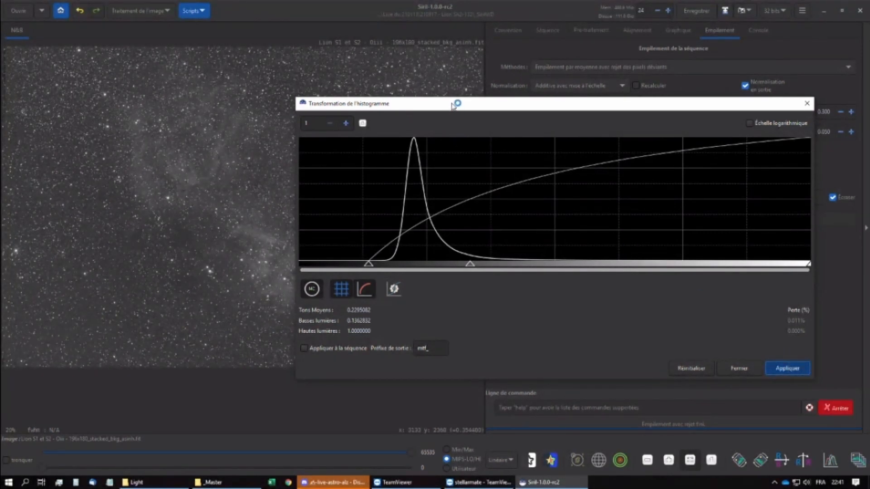
- Darken the Oiii sky background by applying a shadows value of about 0.0646 with midtones kept at 0.5
drag(455, 103, 540, 101)
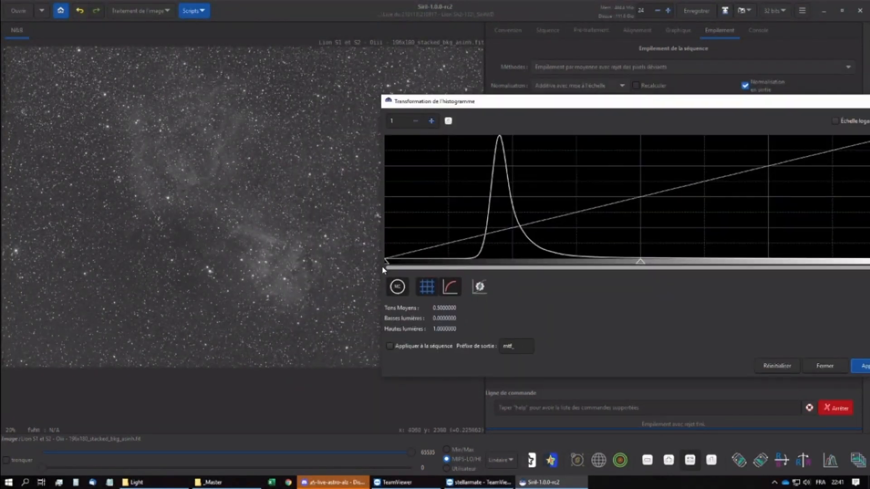
drag(385, 262, 418, 262)
drag(525, 103, 420, 103)
click(772, 367)
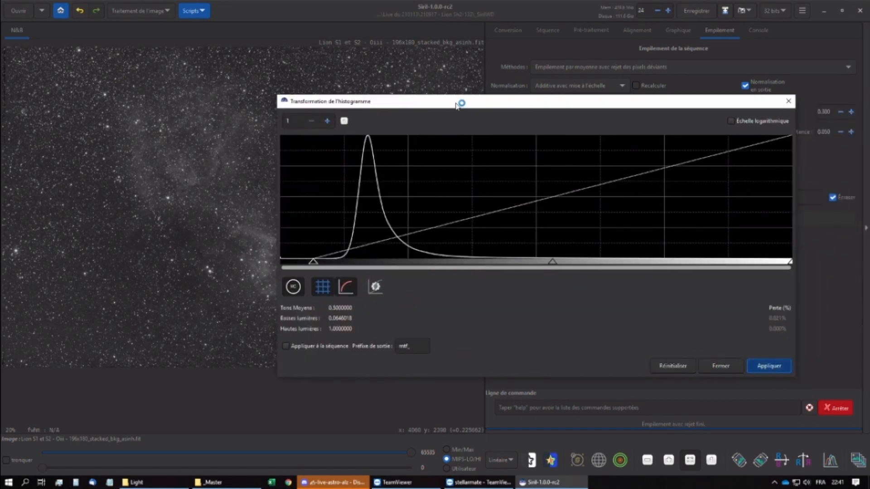
- Brighten the Oiii nebula by applying a histogram transformation with midtones at about 0.362 and shadows at 0
drag(457, 104, 583, 94)
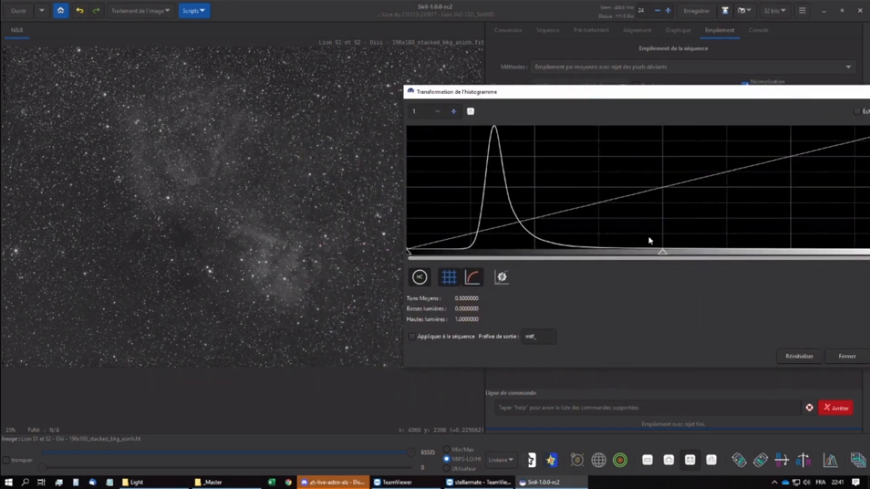
drag(661, 253, 593, 251)
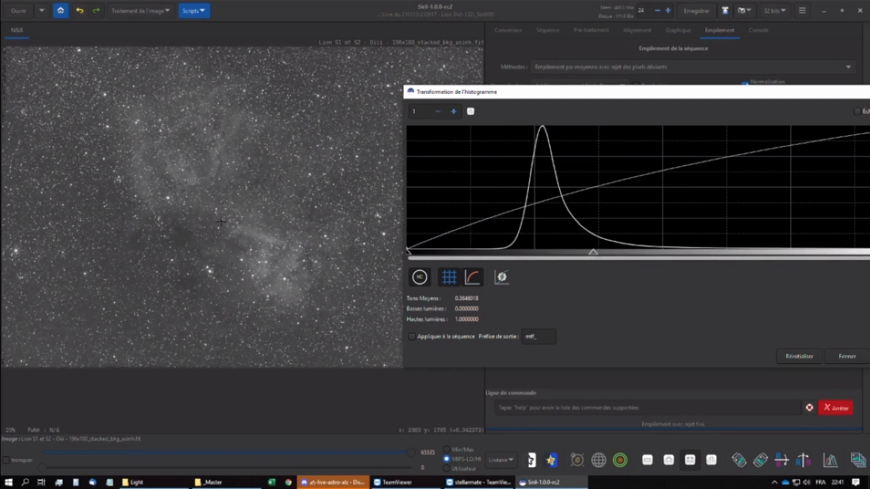
drag(533, 86, 411, 101)
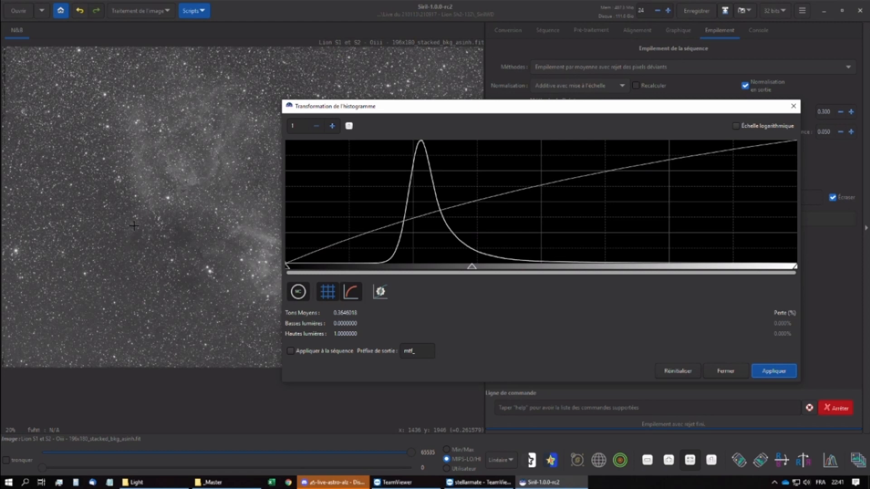
drag(470, 266, 470, 268)
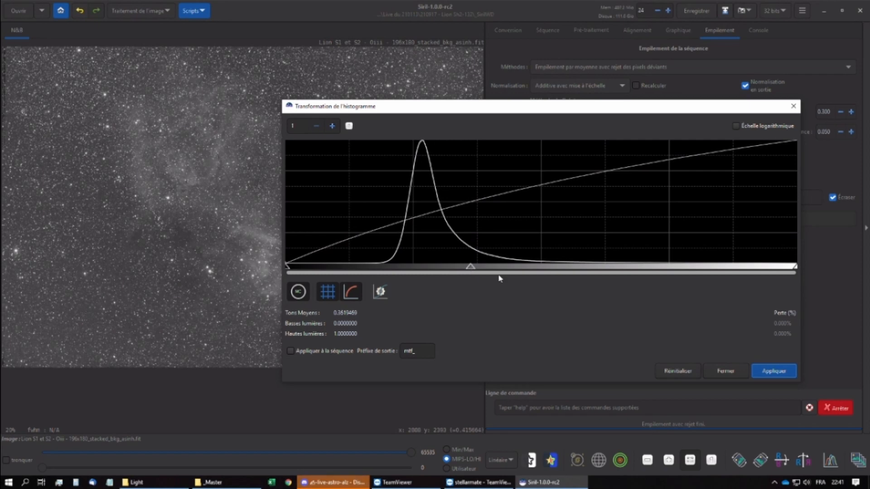
click(780, 372)
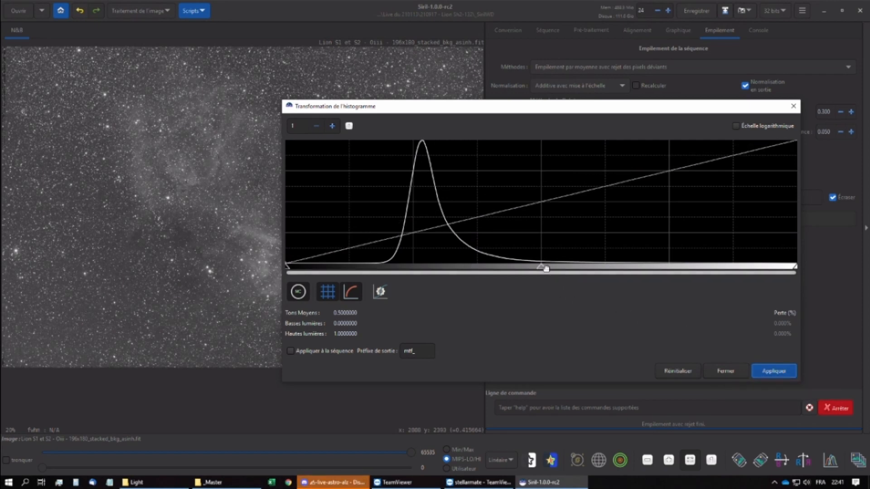
- Apply a final slight lowering of the midtones value to the Oiii image and close the histogram transformation
mouse_move(545, 268)
mouse_down()
mouse_move(519, 269)
mouse_move(526, 272)
mouse_up()
click(774, 371)
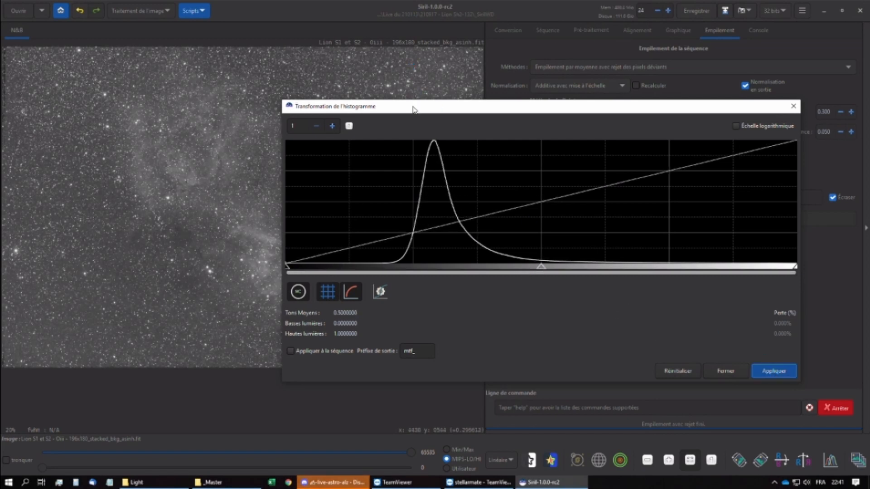
drag(413, 109, 467, 120)
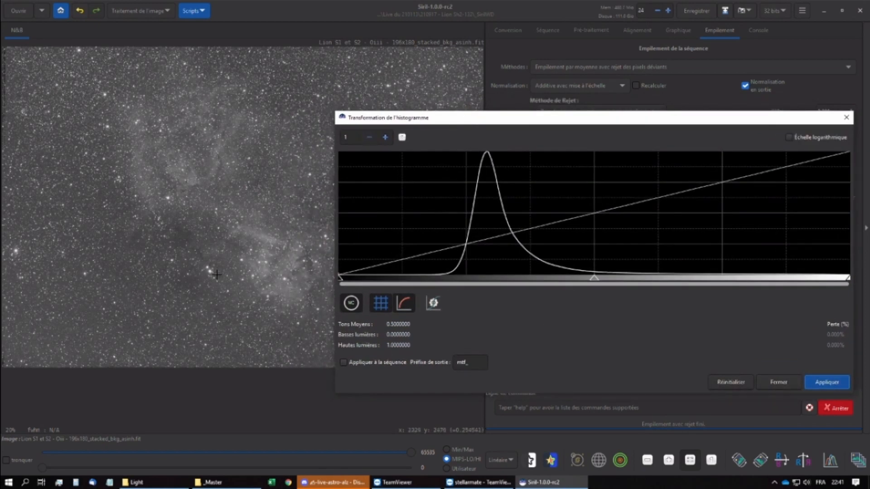
click(778, 383)
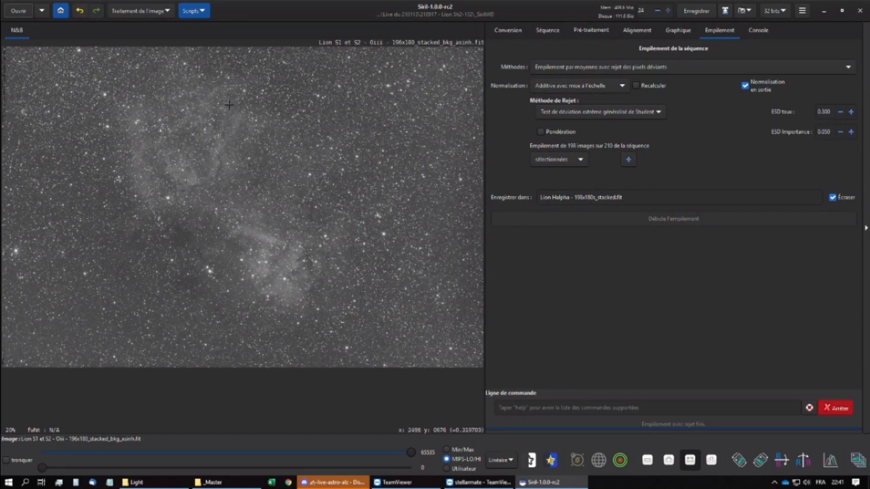
- Open the Linear Match tool for the Oiii image and move its window clear of the nebula
click(145, 15)
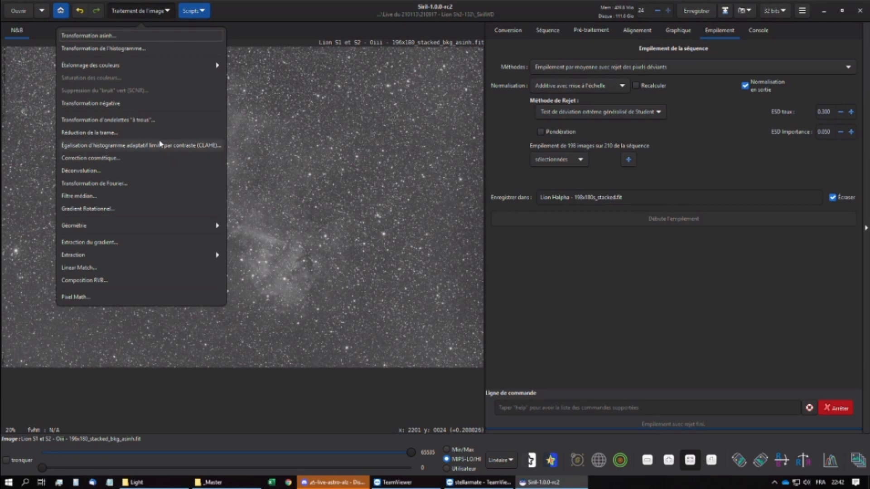
click(127, 11)
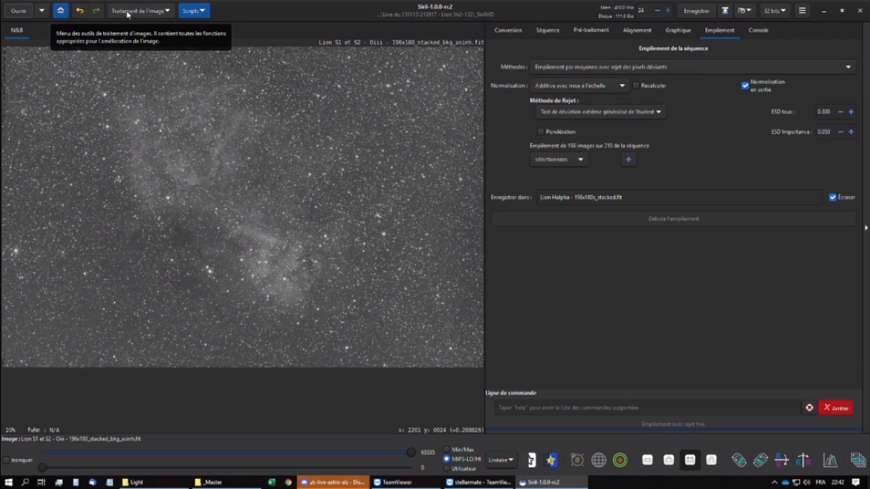
click(128, 14)
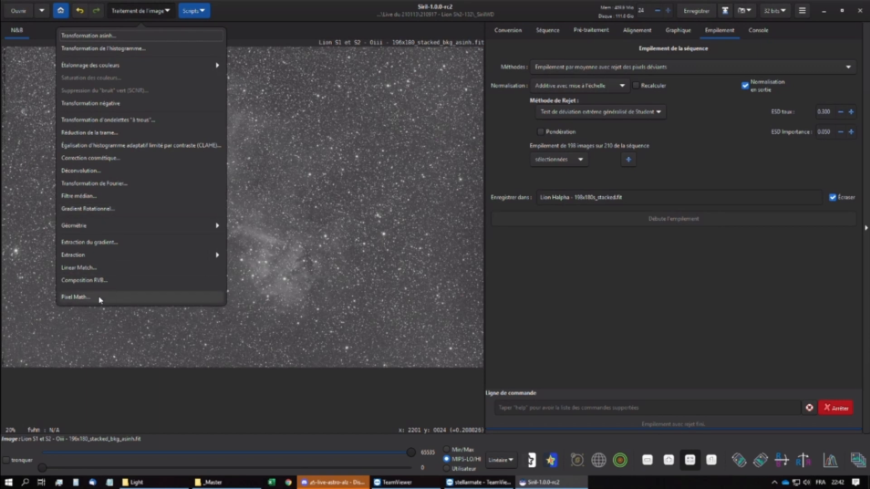
click(105, 269)
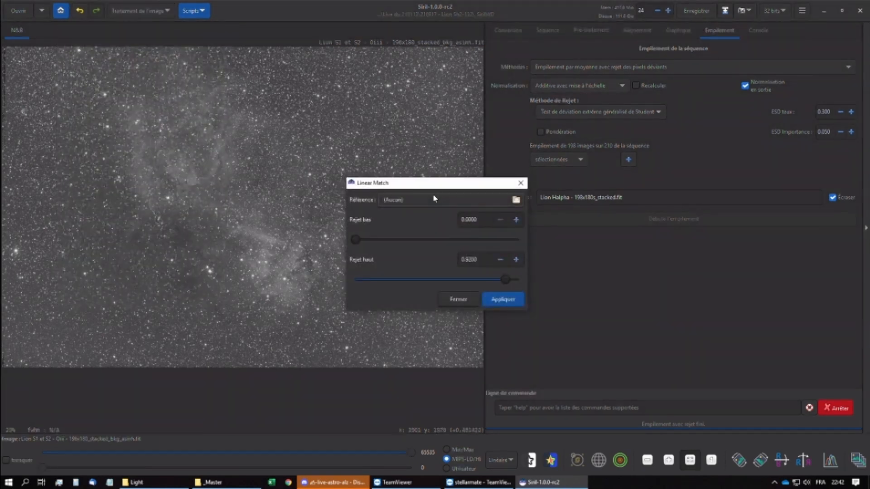
drag(424, 182, 566, 179)
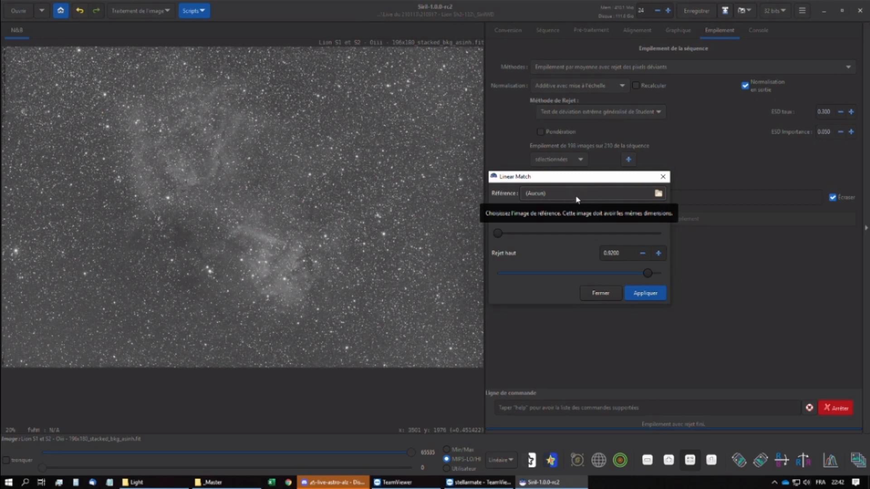
- Linear-match the Oiii image to the reference "Lion Halpha - 198x180s_stacked_processed.fit" with low rejection 0.0000 and high rejection 0.9200
click(561, 197)
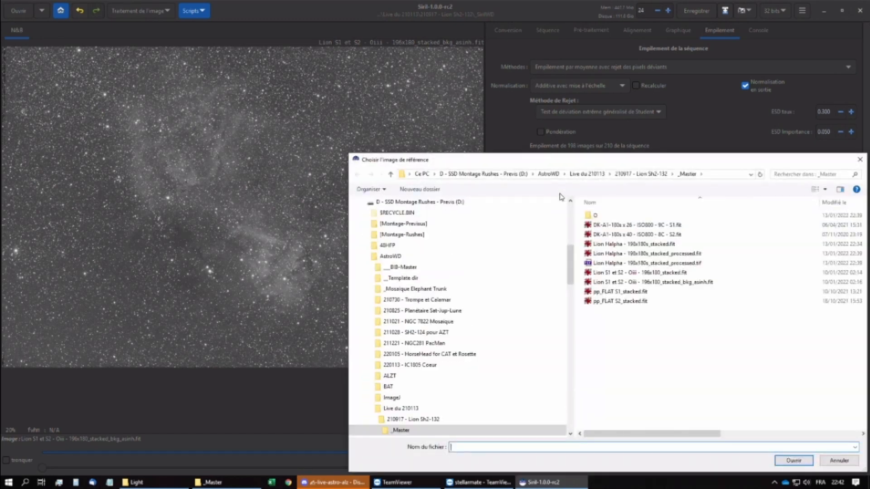
drag(523, 164, 498, 153)
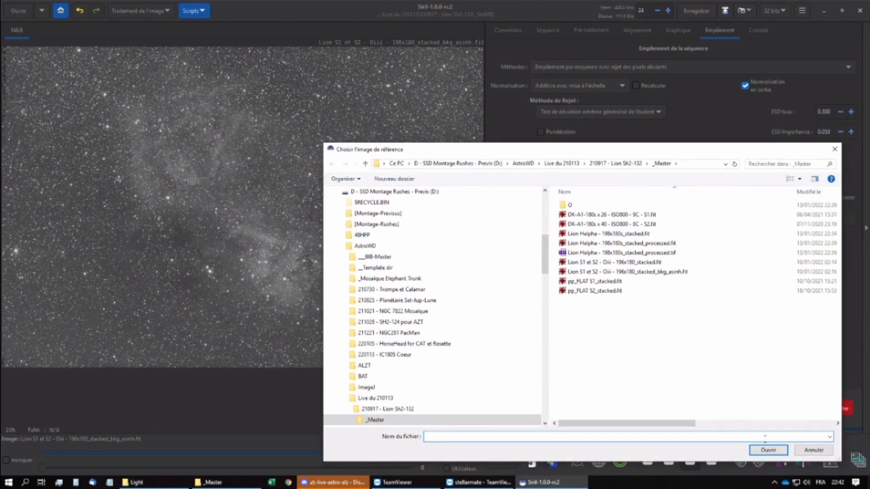
click(814, 449)
click(567, 193)
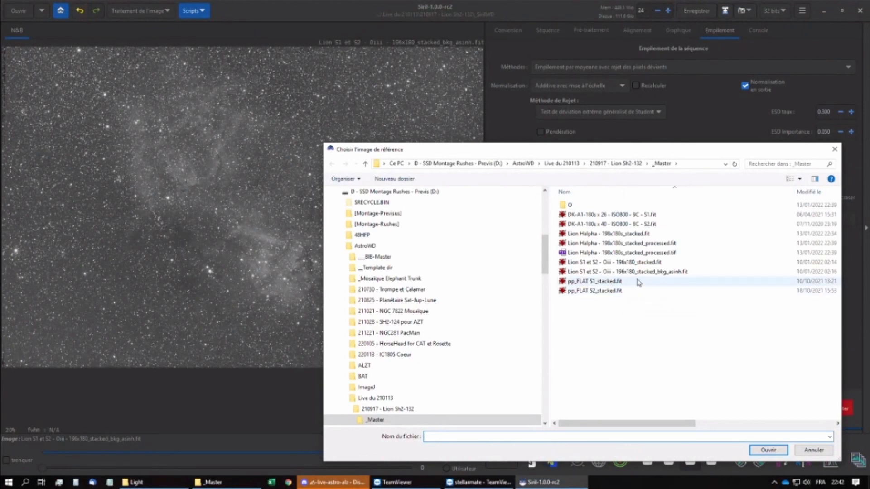
double_click(633, 244)
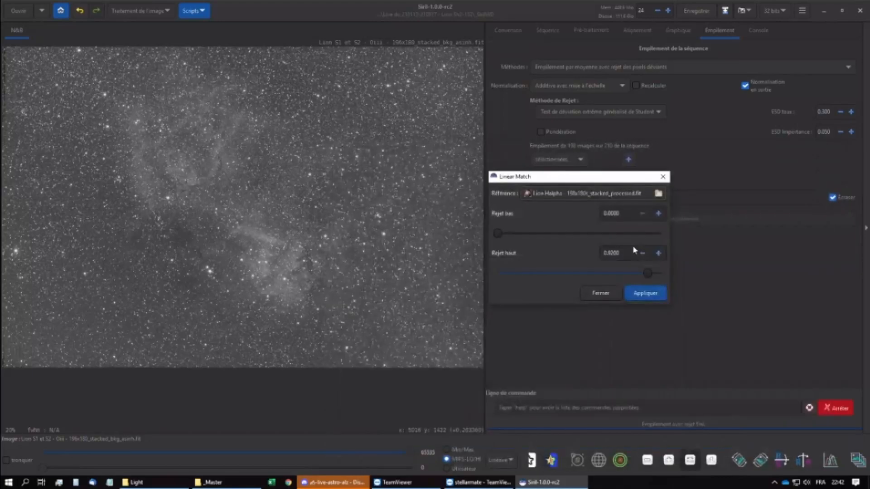
click(651, 295)
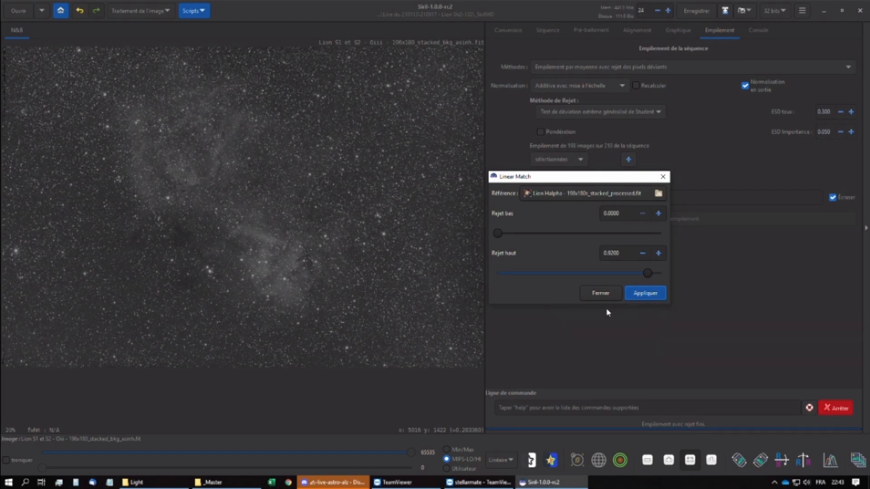
- Close the Linear Match tool and undo the linear match applied to the Oiii image
click(602, 295)
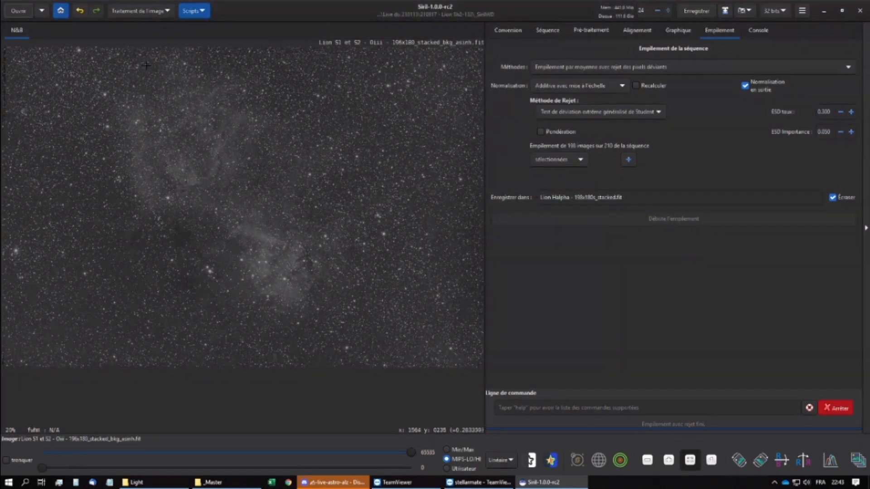
click(81, 12)
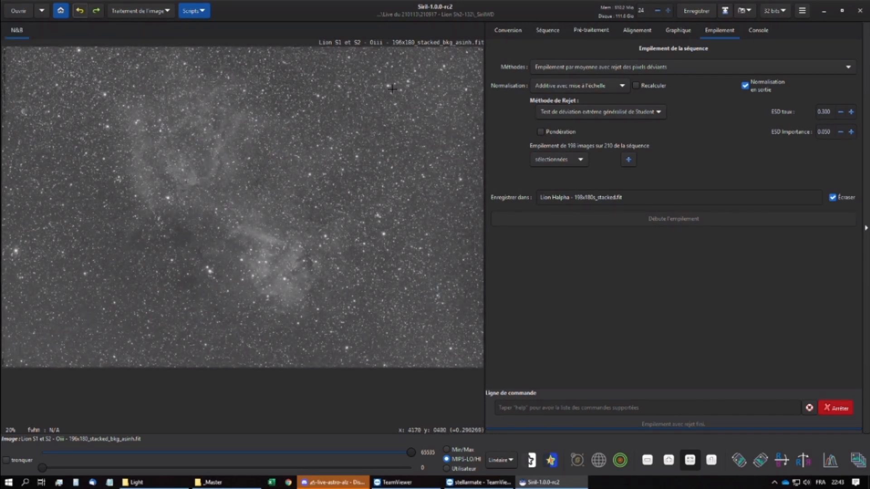
- Save the Oiii image in the _Master folder as "Lion S1 et S2 - Oiii - 196x180_stacked_processed.fit"
click(725, 10)
click(339, 155)
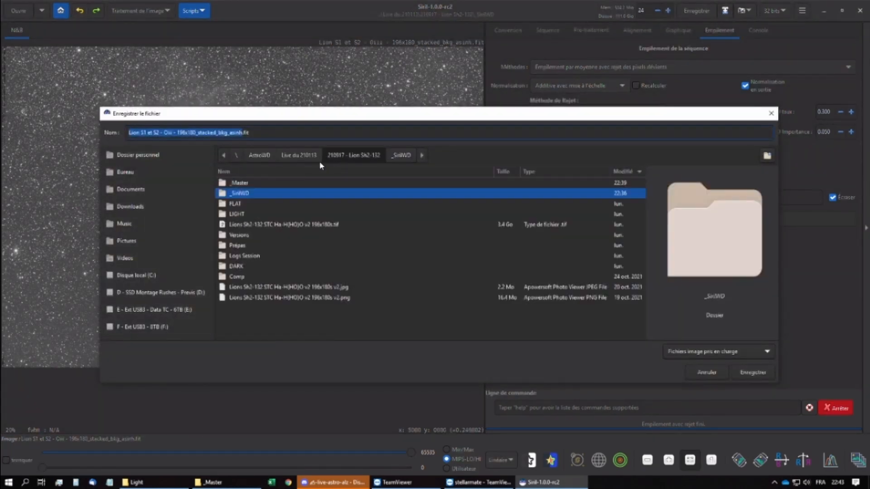
double_click(237, 183)
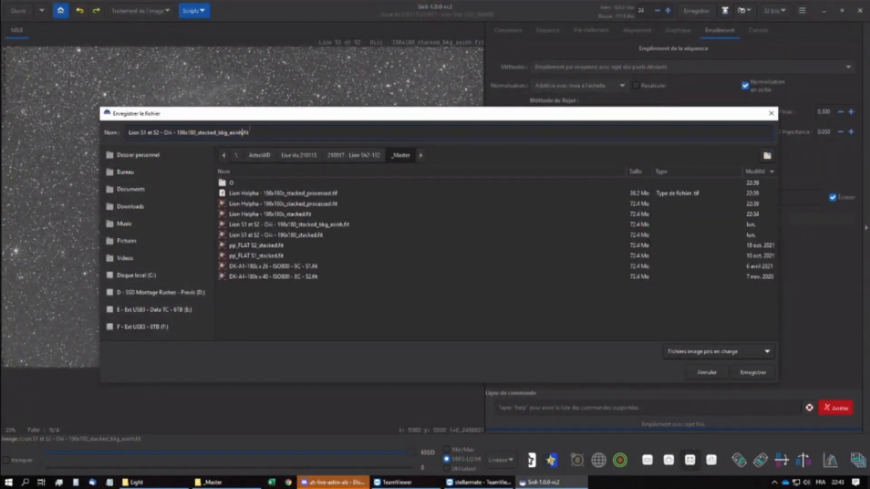
key(Right)
key(ctrl+shift+Left)
key(ctrl+shift+Left)
text(processed)
key(Return)
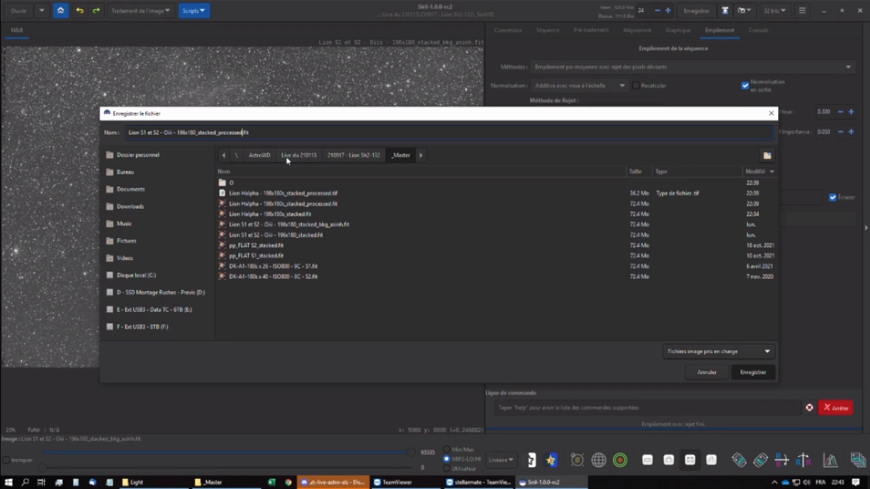
click(458, 311)
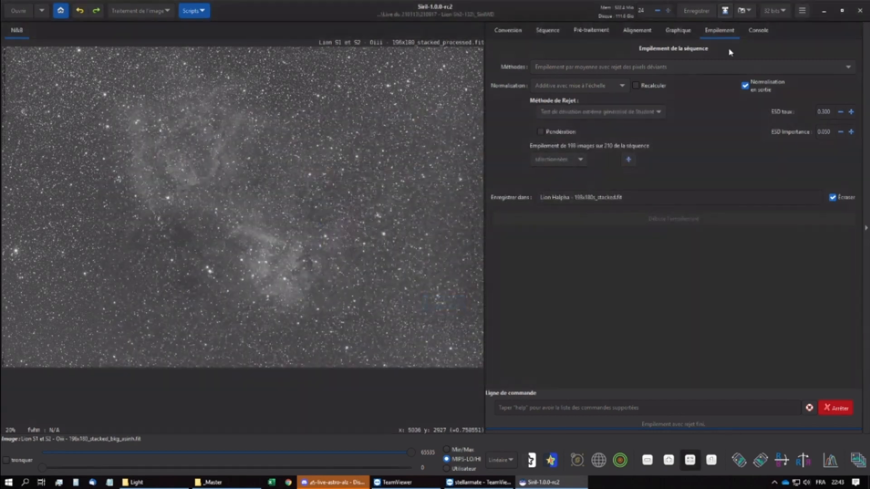
- Save a 16-bit unsigned TIFF copy in the _Master folder as "Lion S1 et S2 - Oiii - 196x180_stacked_processed.tif"
click(725, 11)
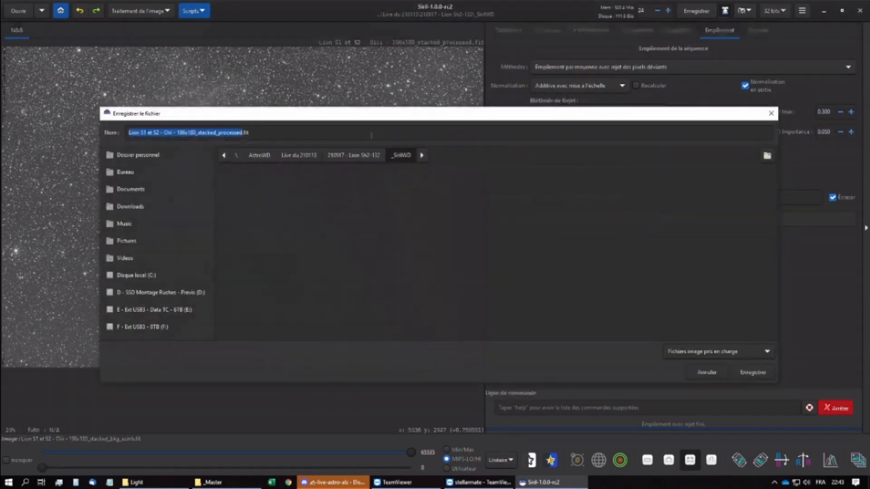
click(353, 154)
click(253, 183)
double_click(252, 183)
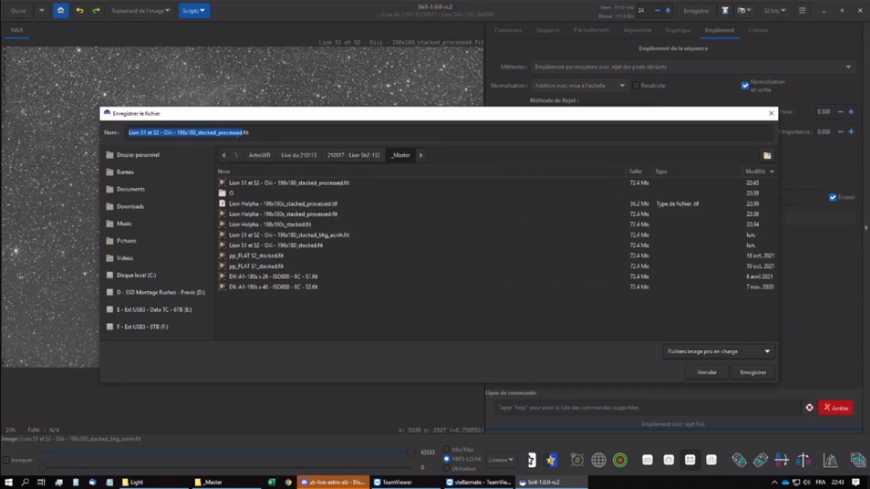
click(247, 132)
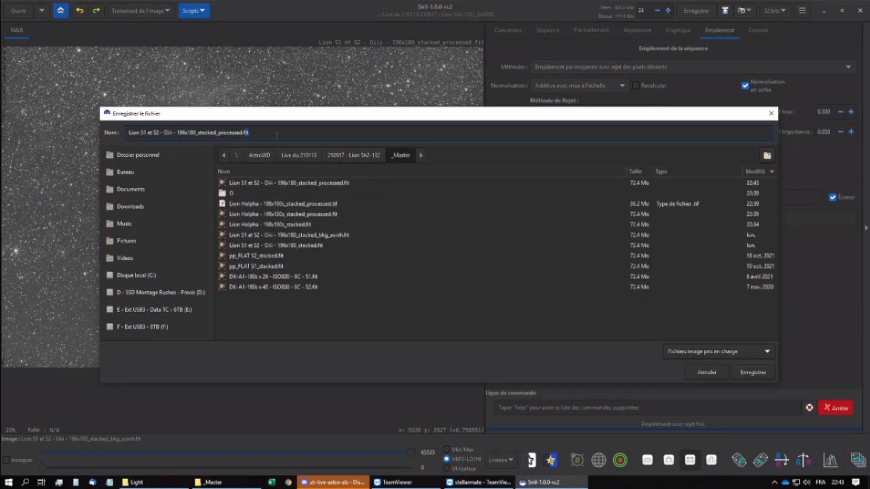
key(BackSpace)
text(tif)
key(Return)
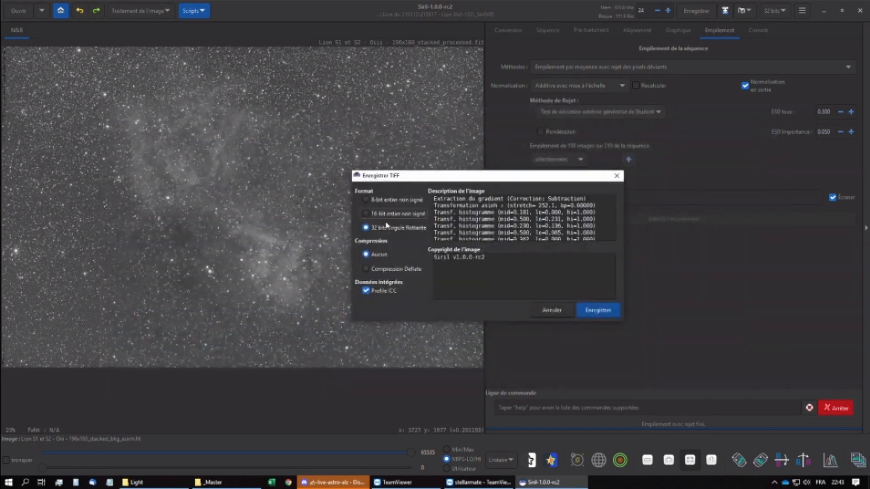
click(393, 214)
click(597, 311)
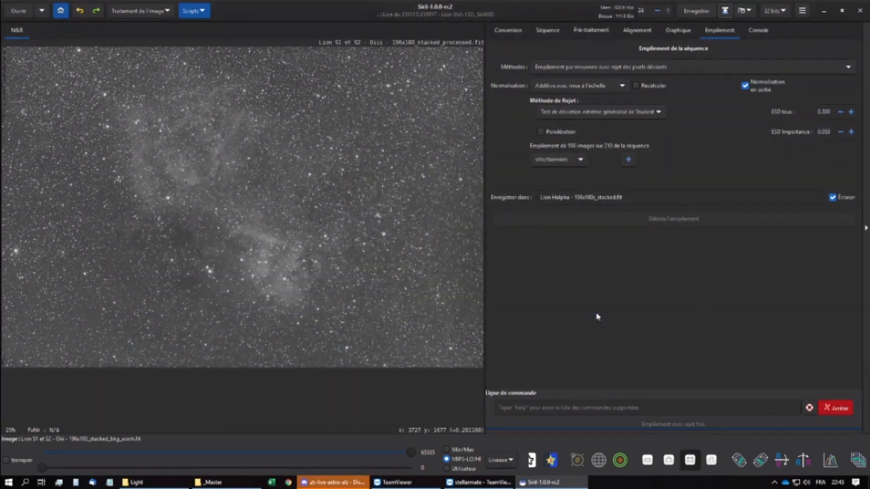
- From the _Master folder, open the processed Ha TIFF in FastStone Image Viewer and compare it side by side with the processed Oiii TIFF
click(212, 482)
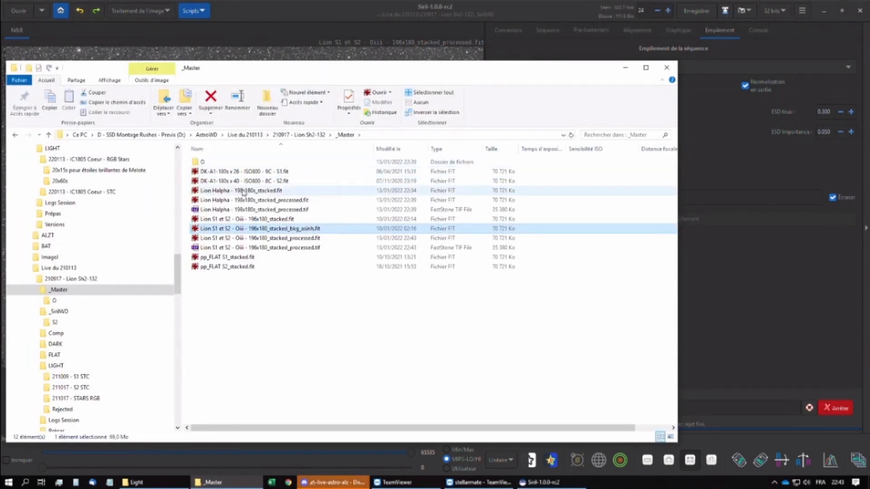
double_click(254, 209)
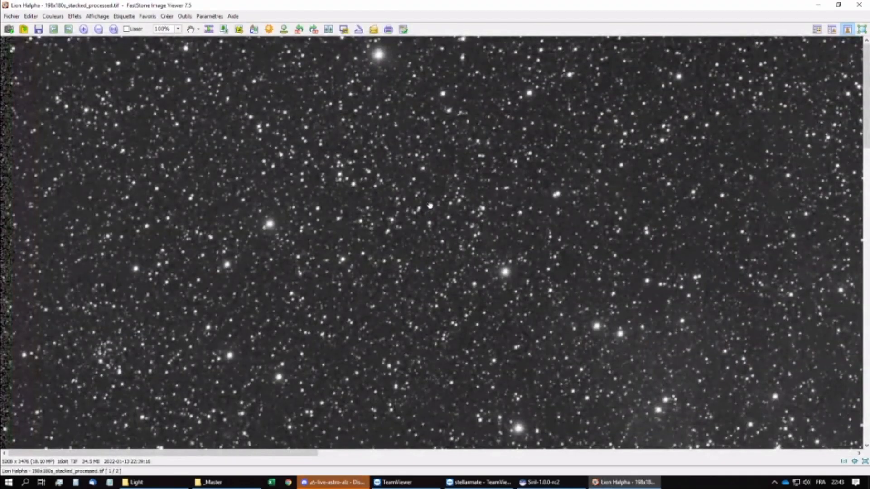
double_click(429, 207)
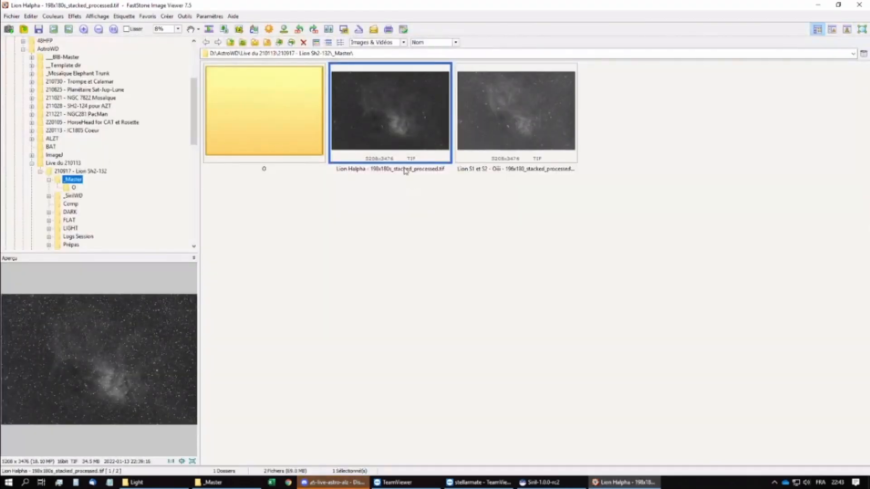
ctrl+click(505, 122)
click(331, 31)
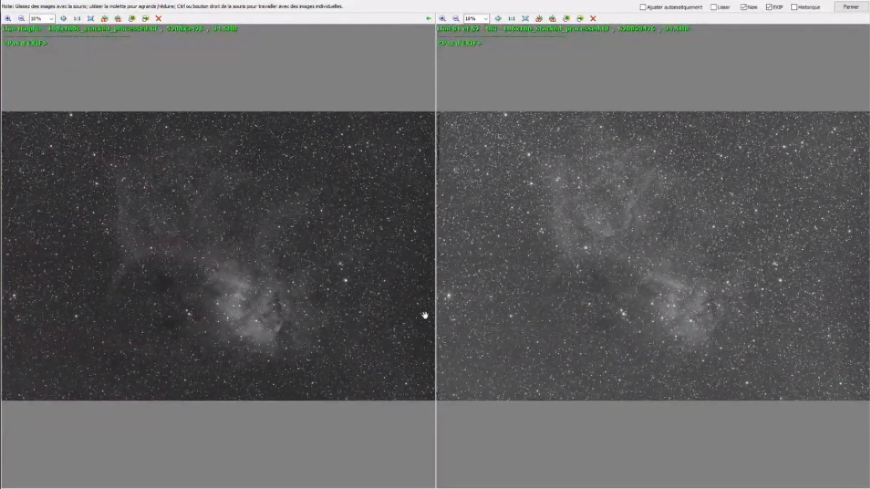
- Show a single image filling the comparison and alternate between the full Ha and Oiii frames
click(525, 19)
scroll(442, 183, down, 7)
scroll(443, 182, up, 3)
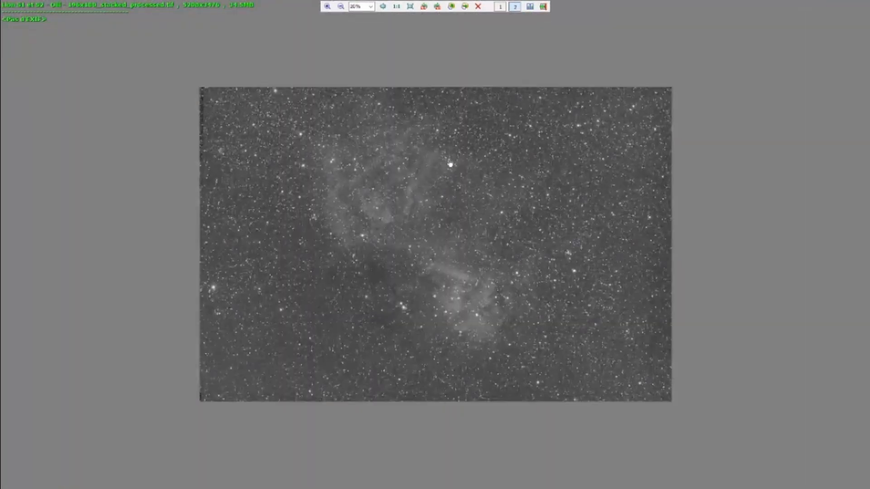
click(500, 6)
click(515, 8)
click(501, 7)
click(515, 7)
- Compare the nebula's core between Ha and Oiii up close at 100%, then leave the comparison and minimize the viewer
scroll(500, 14, up, 5)
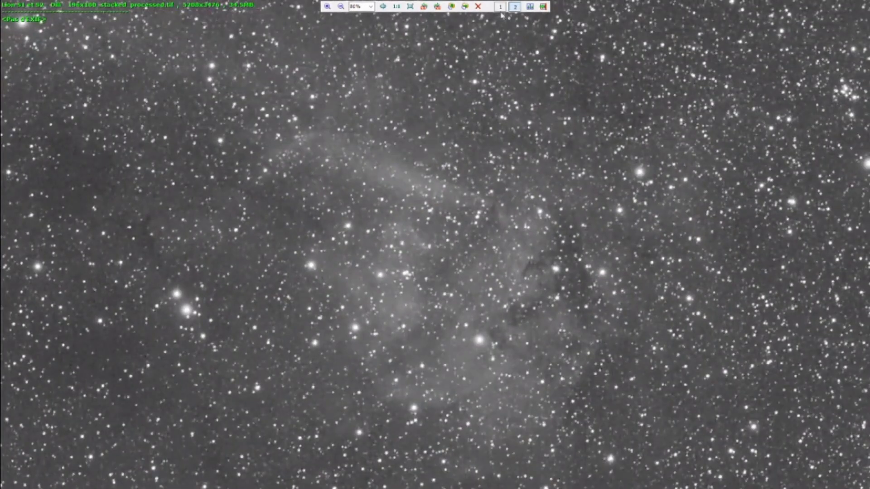
click(500, 6)
scroll(418, 243, up, 3)
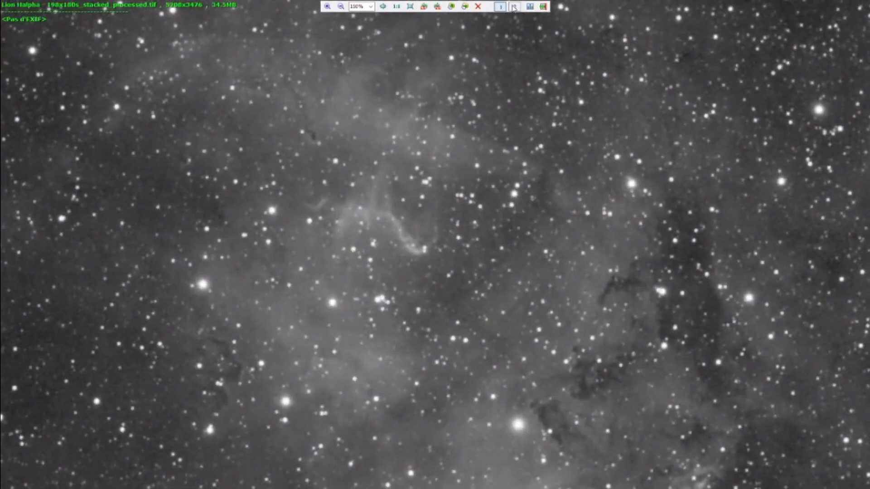
click(515, 7)
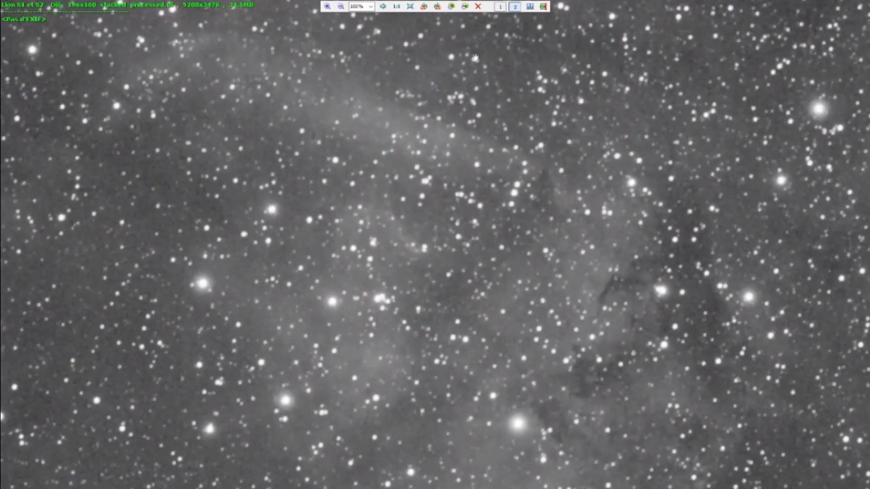
click(499, 7)
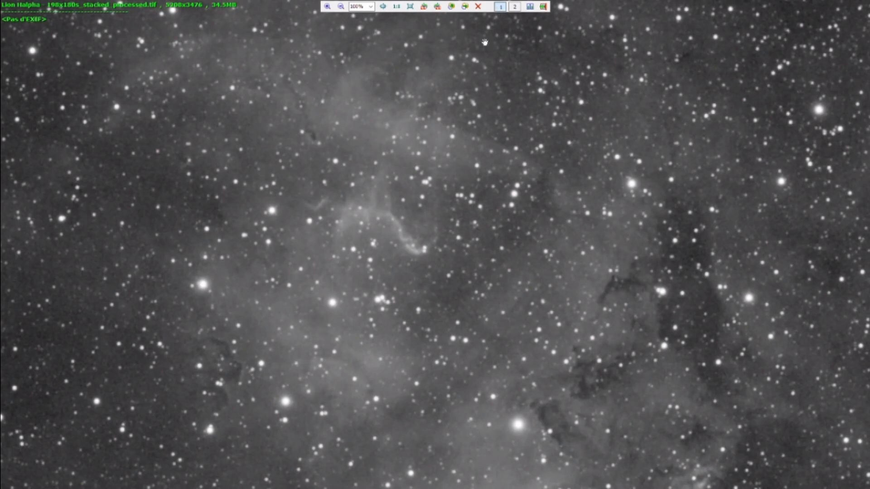
click(514, 7)
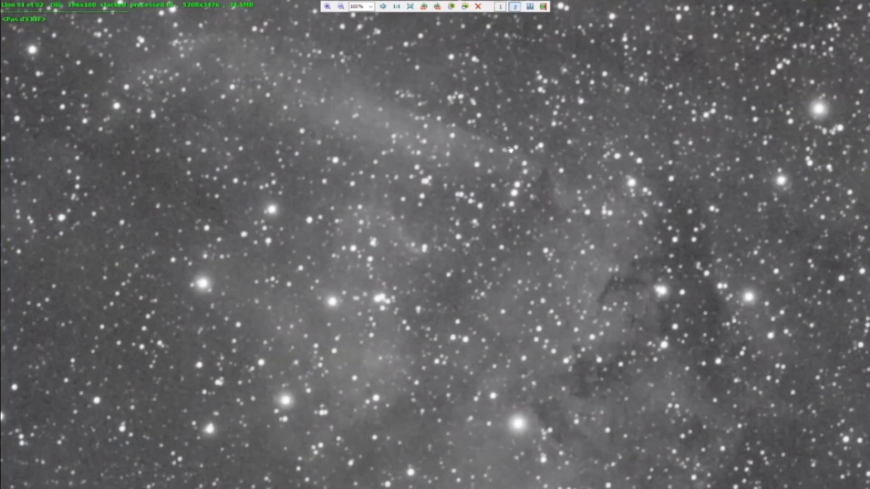
scroll(509, 155, down, 10)
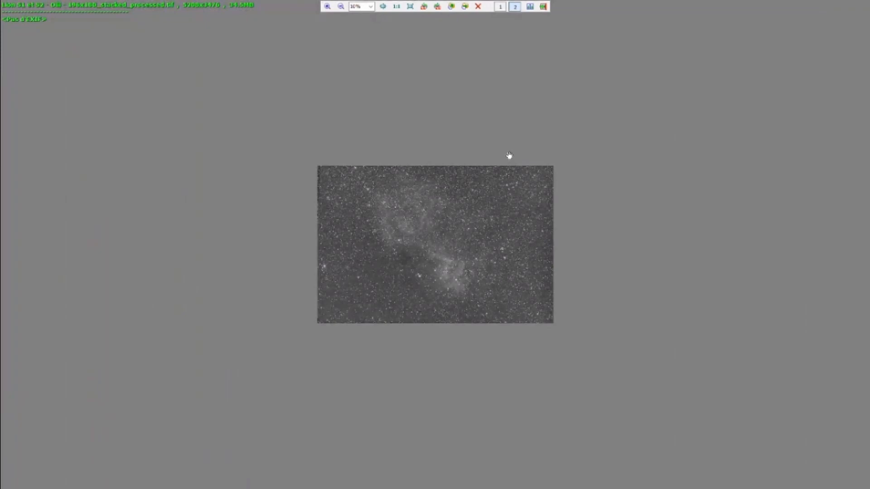
key(Escape)
click(808, 4)
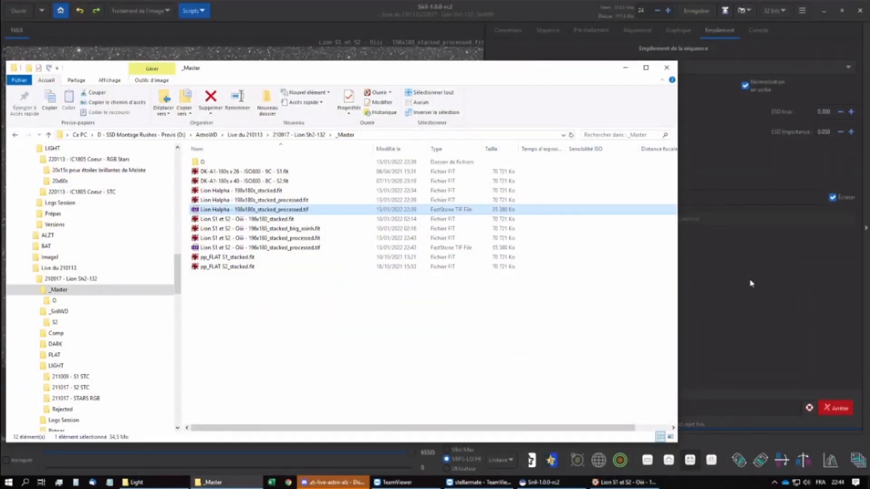
- Back in Siril, start an RGB composition with luminance enabled and load "Lion Halpha - 198x180s_stacked_processed.fit" from _Master as the luminance
click(750, 283)
click(139, 11)
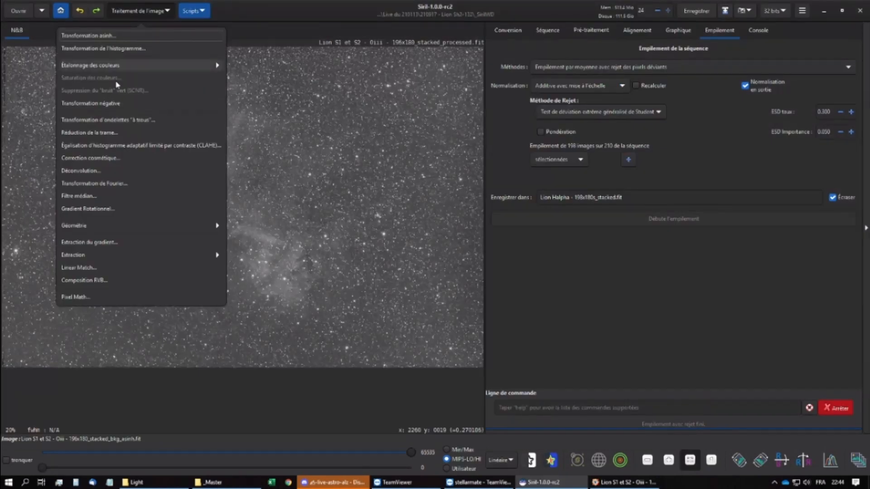
click(121, 280)
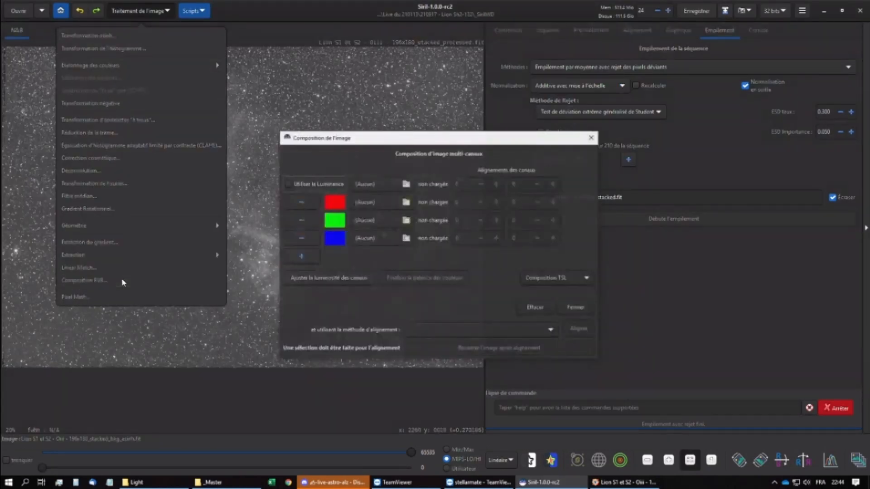
drag(414, 142, 640, 137)
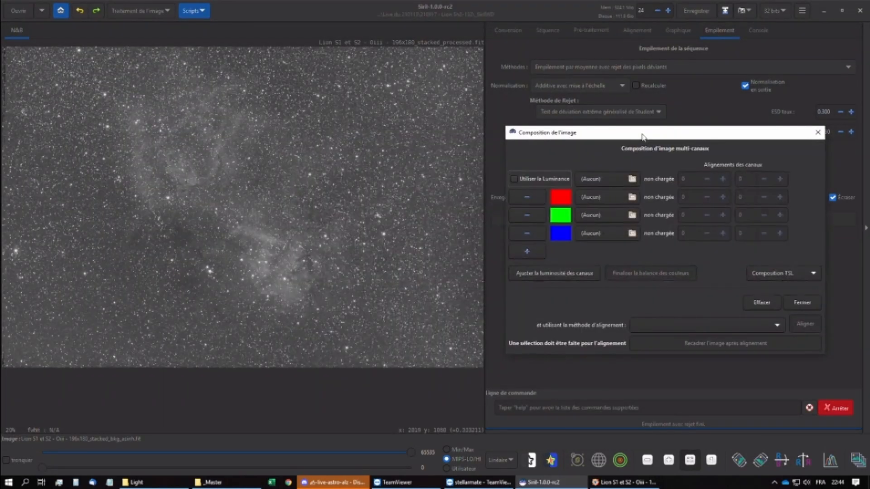
click(526, 178)
click(632, 178)
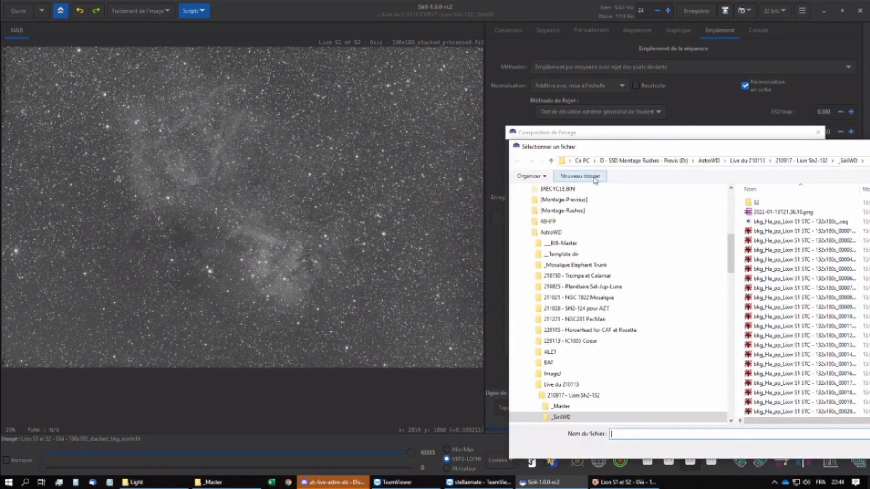
drag(659, 149, 629, 147)
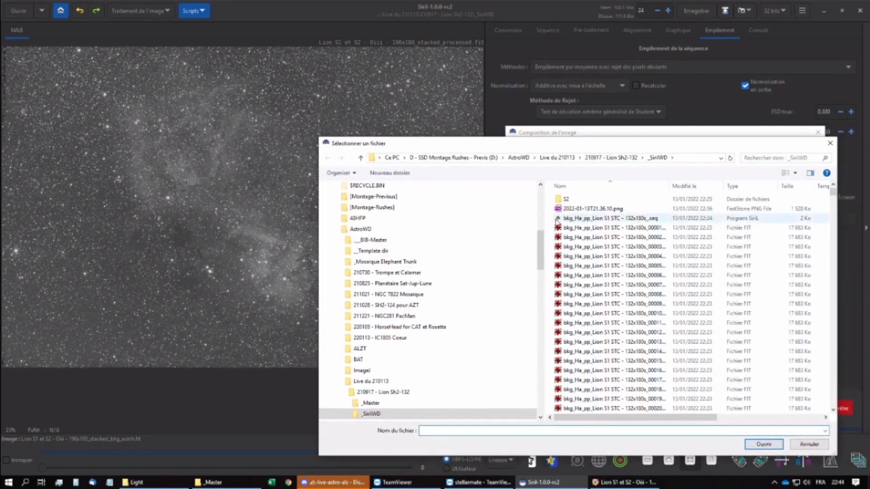
click(394, 407)
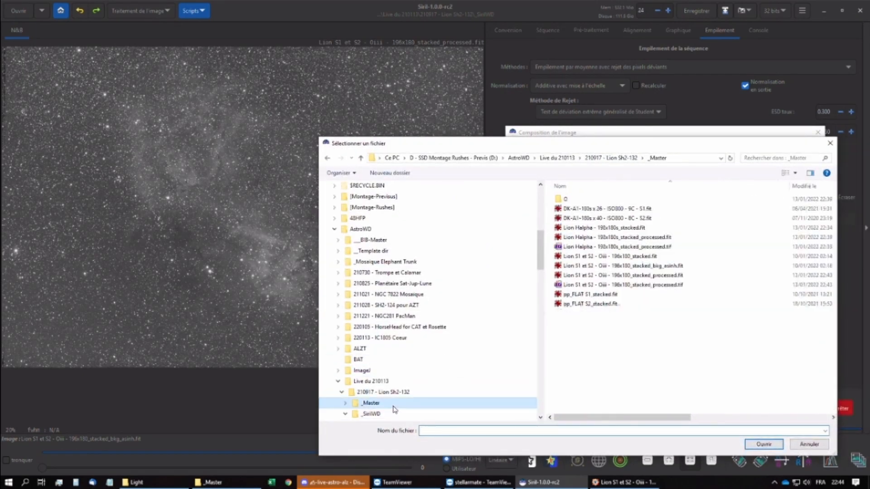
click(647, 240)
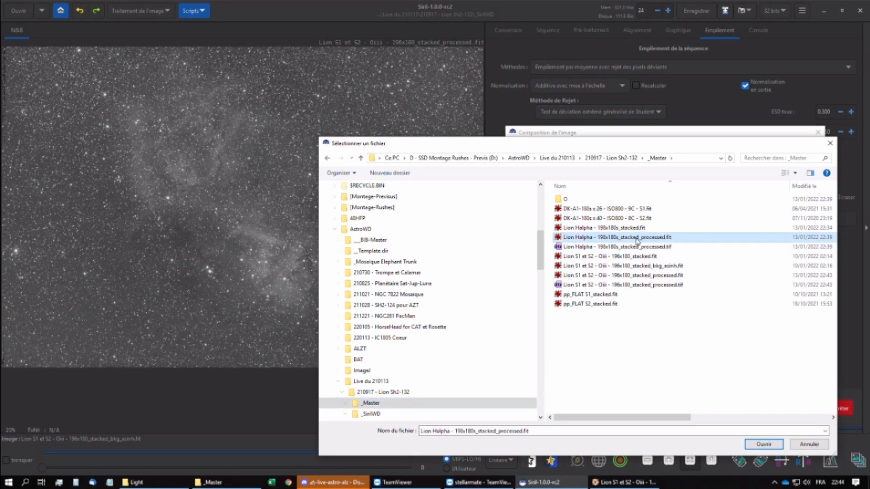
double_click(636, 241)
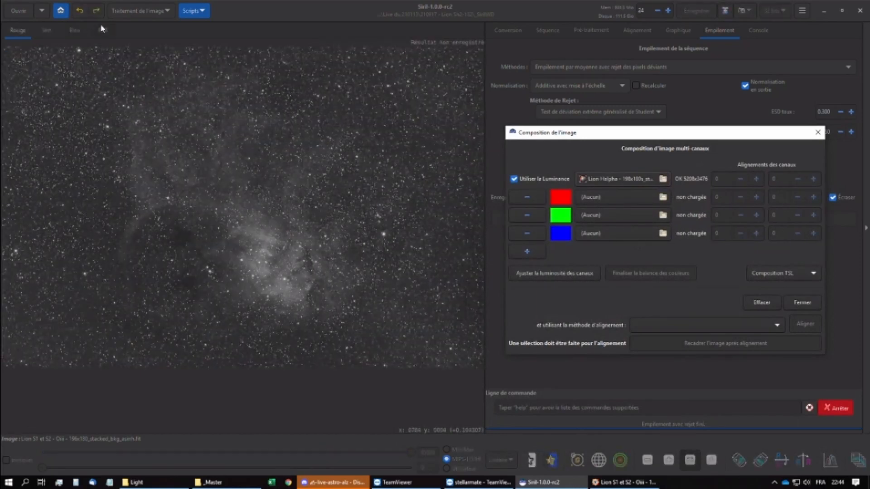
- Display the composition's RGB view and close the composition dialog without loading a red channel image
click(103, 30)
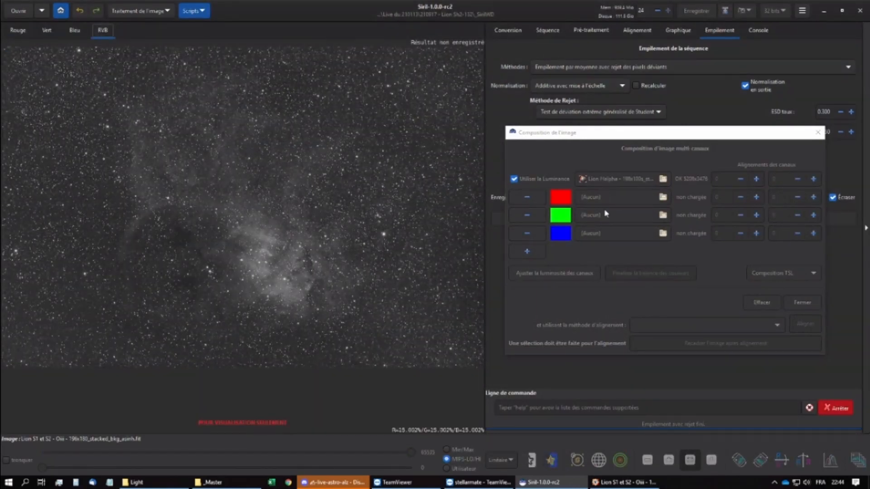
click(636, 202)
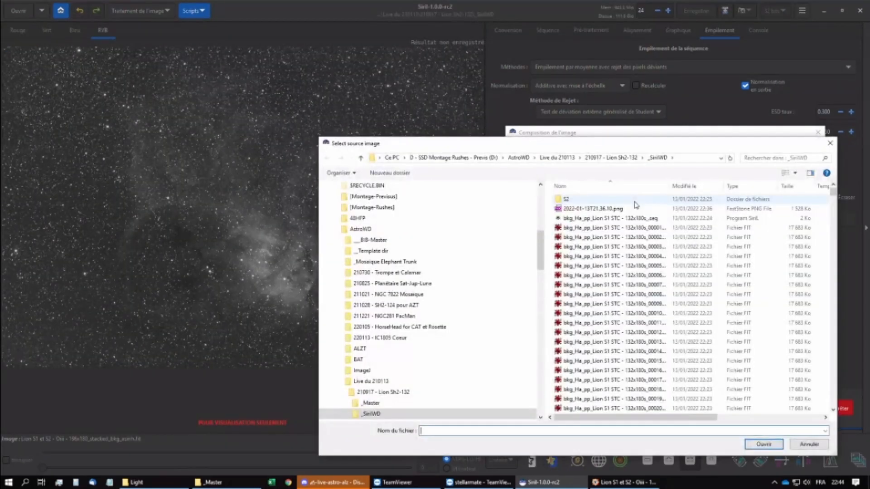
click(829, 143)
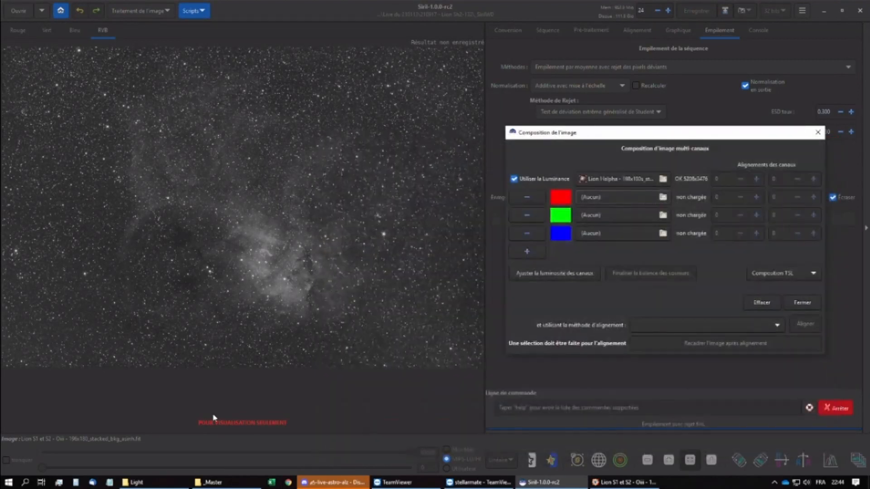
click(817, 133)
click(110, 483)
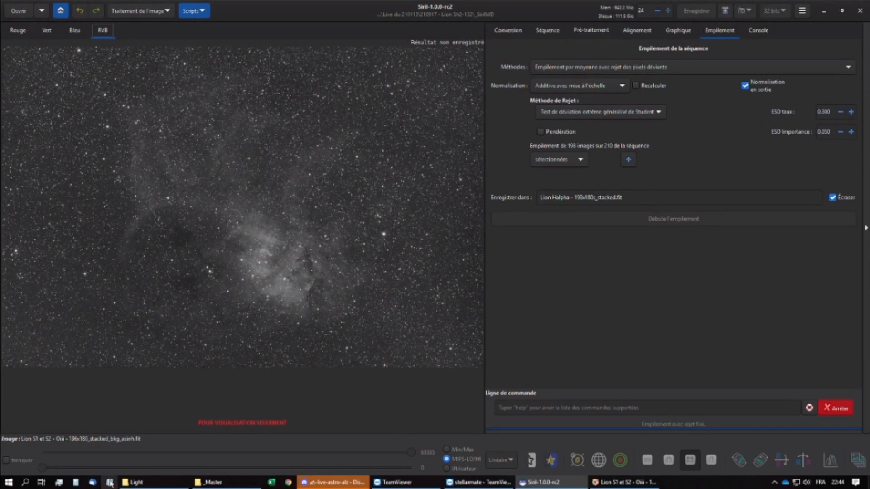
- Reposition the blank Notepad window and list the channels L, R, V and B, with a blank line after L
drag(358, 274, 417, 177)
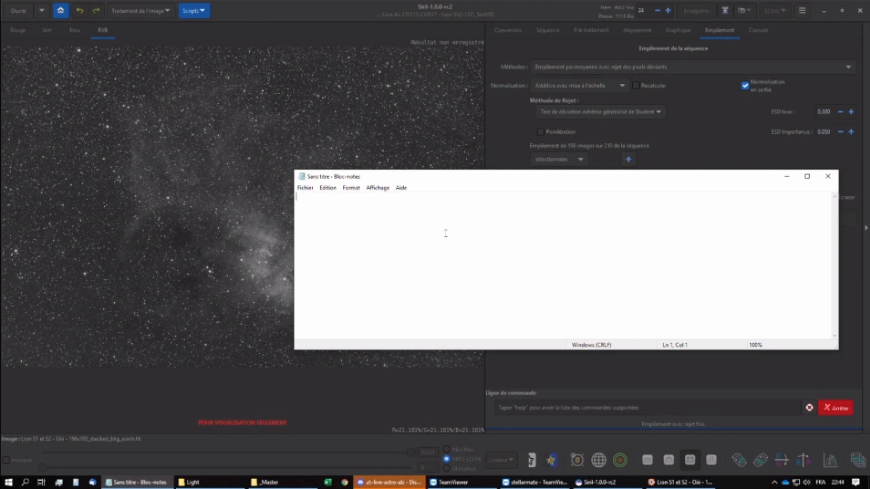
text(L)
key(Return)
key(Return)
text(R)
key(Return)
text(V)
key(Return)
text(B)
- Complete the L line with "=> Halpha. (alternative: Mixte de Halpha et R... etc...)"
key(Up)
key(Up)
key(Up)
key(Up)
key(End)
text(=> Halpha. )
text(Mixte)
key(BackSpace)
text(te)
key(Left)
key(Left)
key(Left)
key(Left)
key(Left)
key(Left)
text((alternative: Mixte )
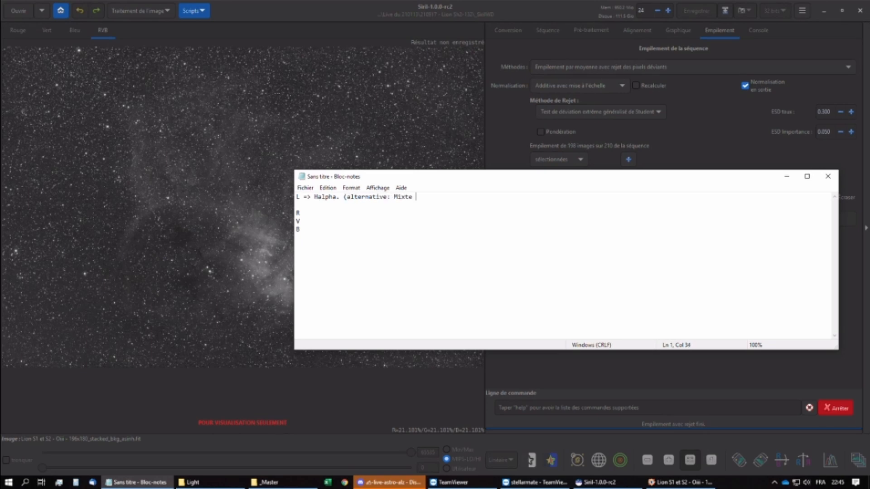
text(de Halpha et R... etc...))
- Add the palette name HOO below the channel list, separated by a blank line
key(Down)
key(Down)
key(Down)
key(Down)
key(Right)
key(Return)
key(Return)
text(HOO)
key(Return)
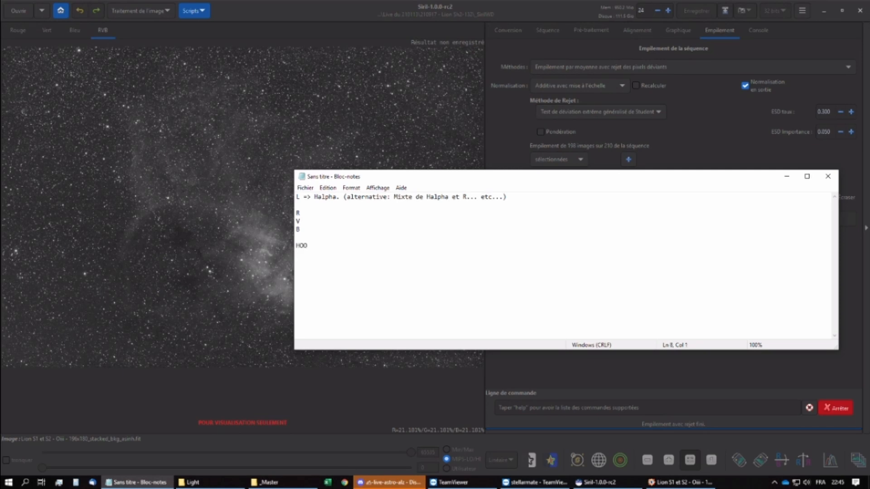
- Try HHO and SHO as alternative palette names beside HOO, removing the surplus text
text(HHO)
key(Up)
key(Return)
key(Up)
text(SHO)
key(Down)
key(shift+Home)
key(BackSpace)
key(Up)
key(End)
key(Delete)
key(Return)
- Assign H to the R line and O to the V and B lines using "=>"
key(Up)
key(Up)
key(Up)
key(Up)
key(Up)
key(Right)
key(BackSpace)
text(=> H)
key(Down)
text(=> O)
key(Down)
text(=> O)
- Rewrite the H entry and clear the leftover palette text, keeping only the channel assignments
key(Up)
key(Up)
key(Up)
key(Up)
key(Up)
key(End)
key(BackSpace)
text(H)
key(shift+End)
key(Delete)
key(Down)
key(Down)
key(shift+End)
key(Delete)
- Change the V assignment to a mix of 15% H and 85 % O
key(Up)
key(Up)
key(Up)
key(Up)
key(Up)
key(BackSpace)
text(20%)
key(BackSpace)
key(BackSpace)
key(BackSpace)
text(15 %)
key(BackSpace)
key(BackSpace)
text(%)
key(BackSpace)
key(BackSpace)
text(% H 85 %)
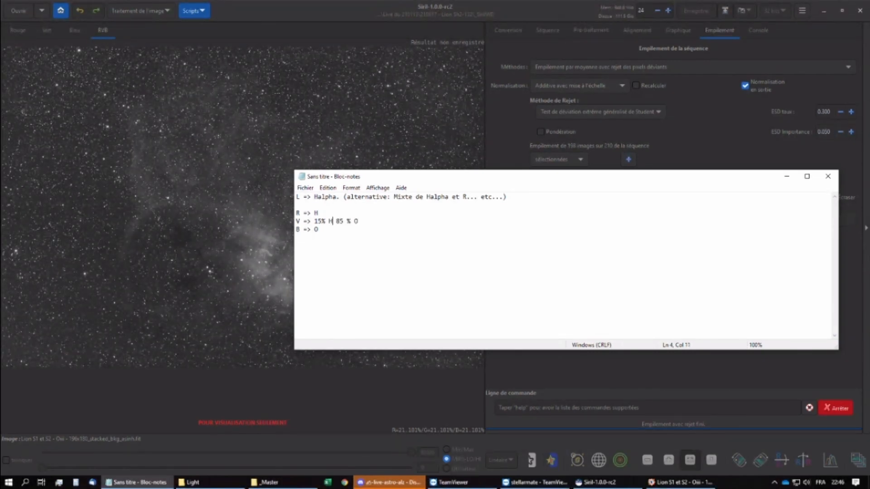
- Rewrite the V mix as the formula "0.15xH + 0.75xO"
key(Left)
key(BackSpace)
key(BackSpace)
key(BackSpace)
key(BackSpace)
text(0.15)
key(Delete)
text(x)
key(Right)
key(Delete)
key(Delete)
key(Delete)
text(+)
key(Delete)
key(Delete)
text(0.75x)
key(Delete)
key(Right)
key(Down)
- Highlight the terms of the V formula and correct the O coefficient to 0.85
click(325, 221)
drag(334, 221, 318, 224)
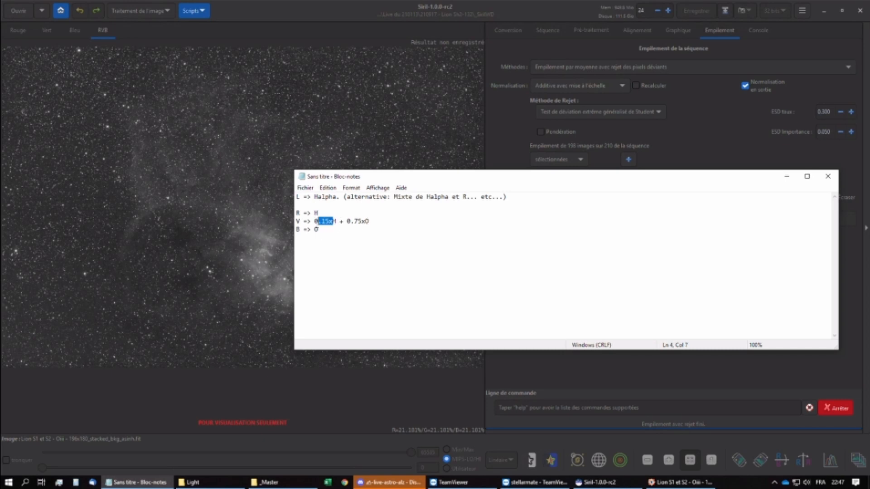
click(340, 221)
drag(371, 221, 313, 221)
click(358, 221)
key(BackSpace)
text(8)
click(377, 221)
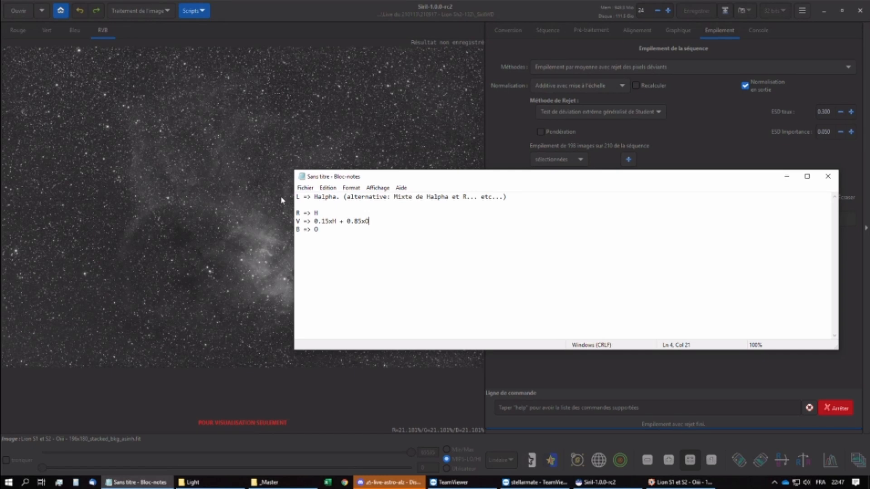
- Open Pixel Math in Siril, select the V formula in the Notepad notes, and return to Pixel Math
click(151, 14)
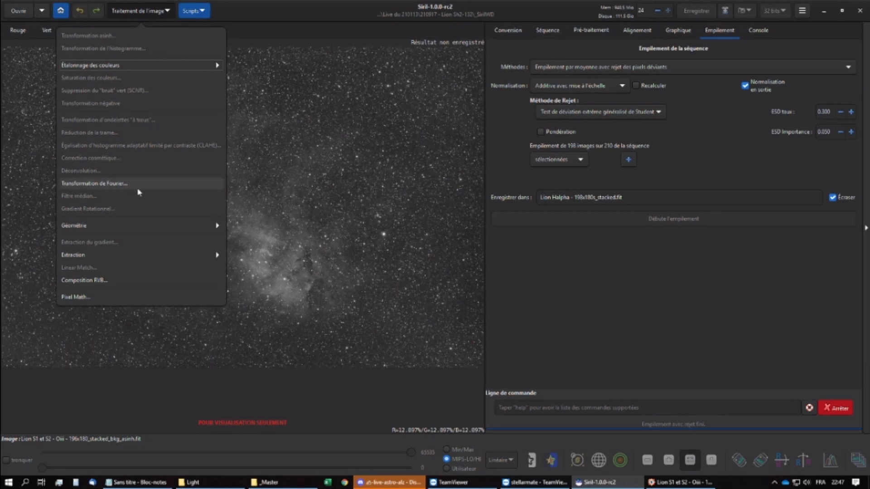
click(103, 298)
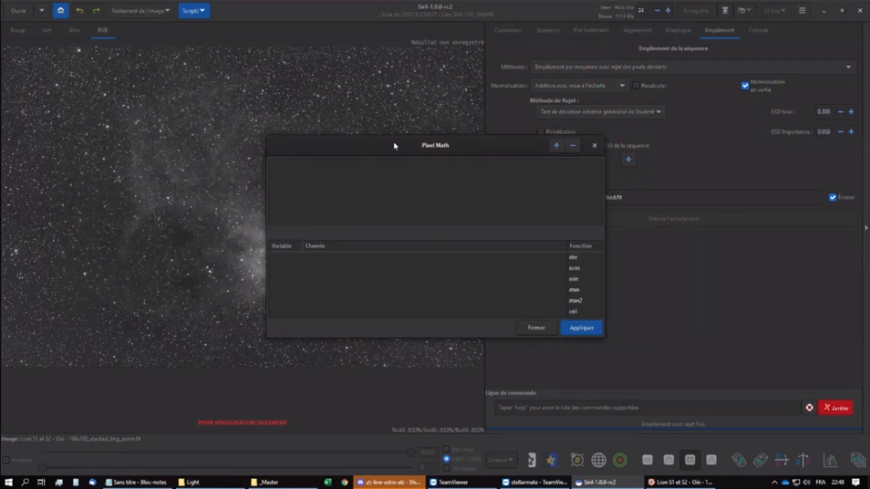
drag(393, 142, 443, 203)
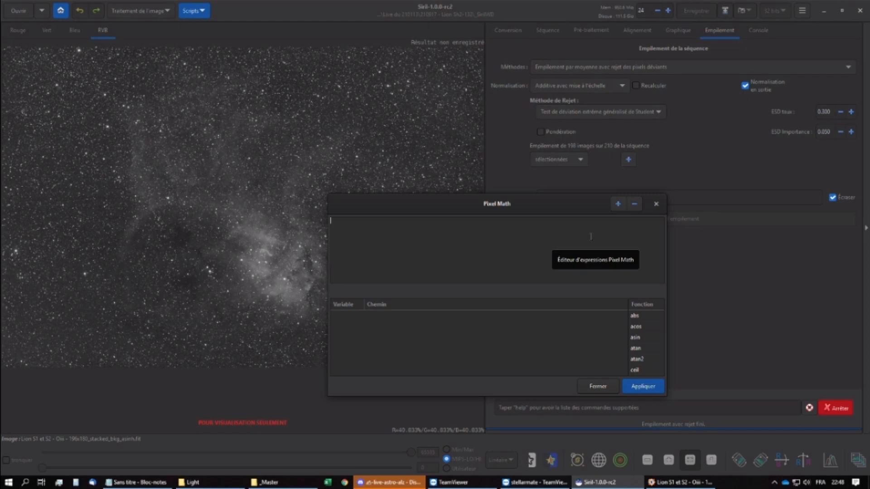
click(136, 481)
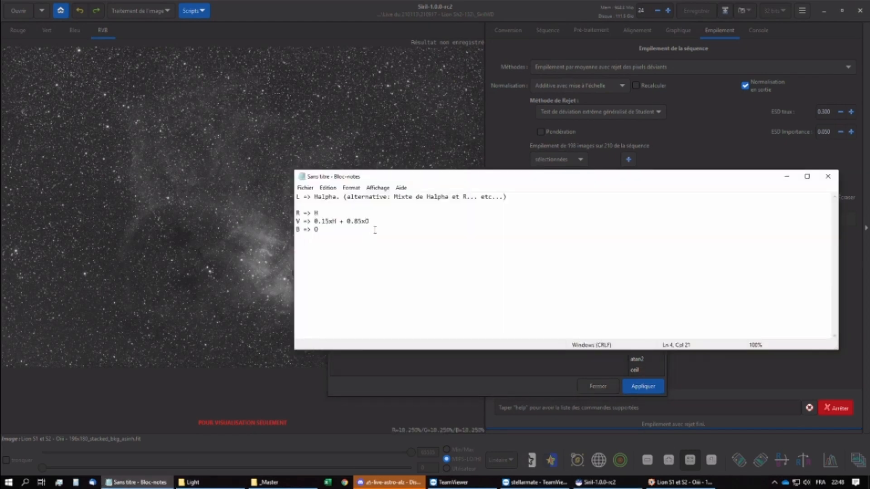
drag(377, 221, 314, 221)
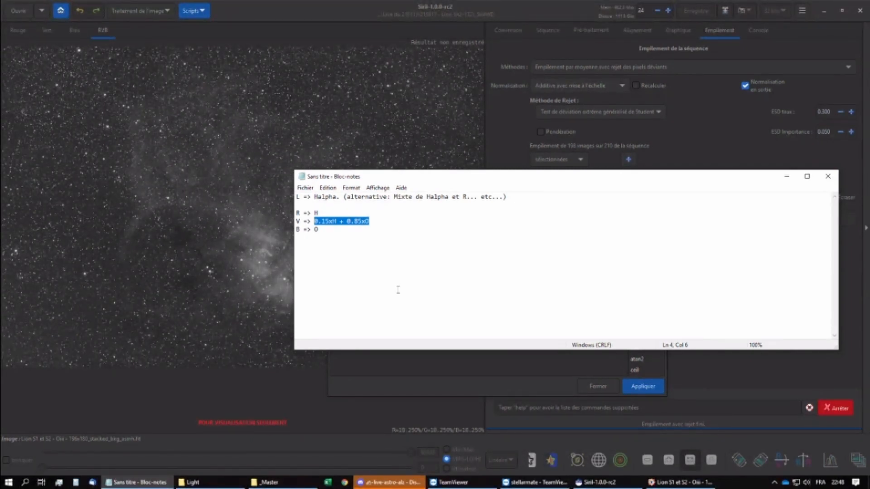
key(alt+Tab)
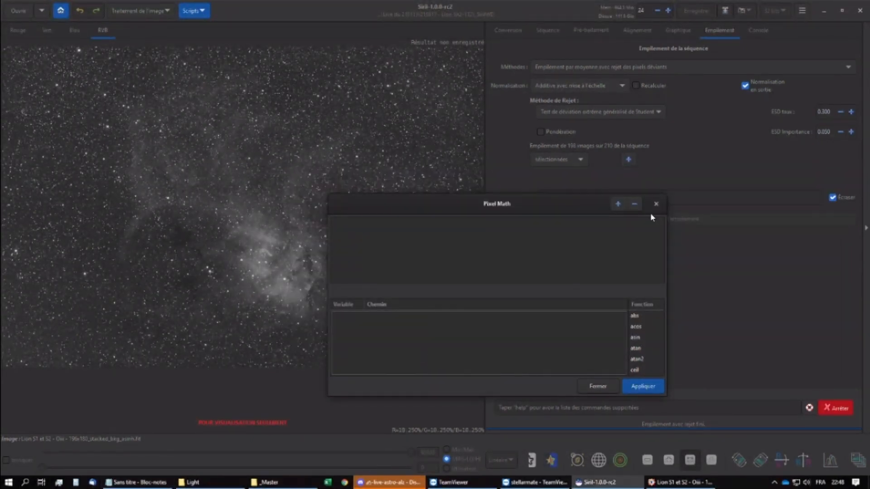
- Add "Lion Halpha - 198x180s_stacked_processed.fit" from the _Master folder as the first Pixel Math variable
drag(466, 204, 458, 194)
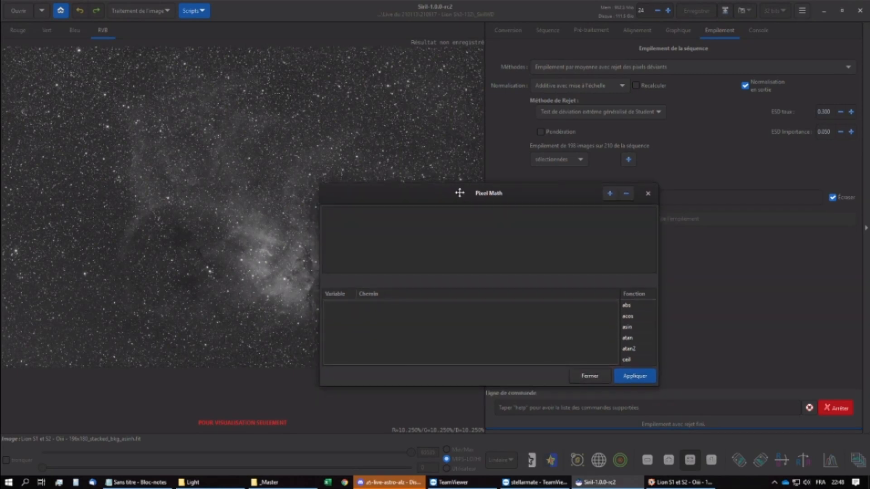
click(609, 194)
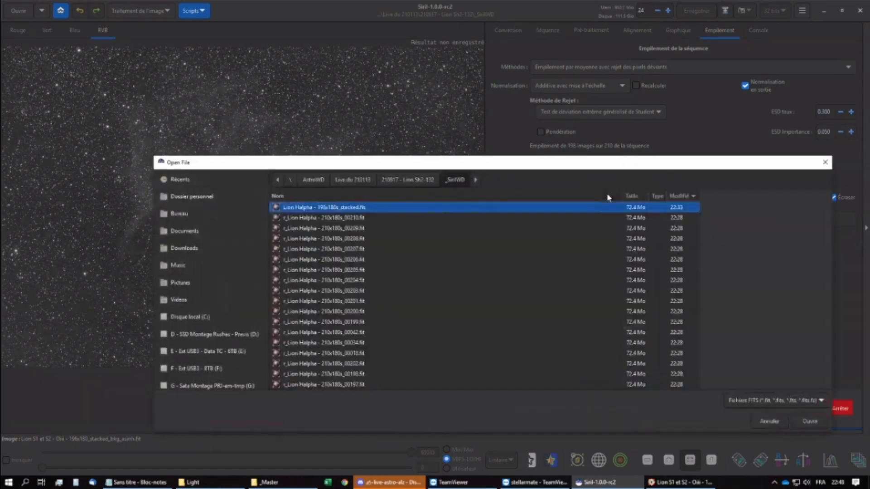
click(410, 179)
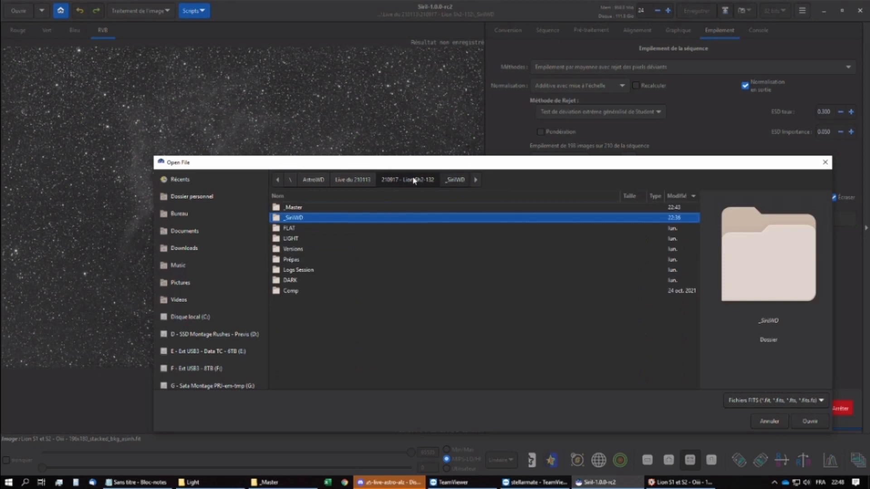
double_click(290, 207)
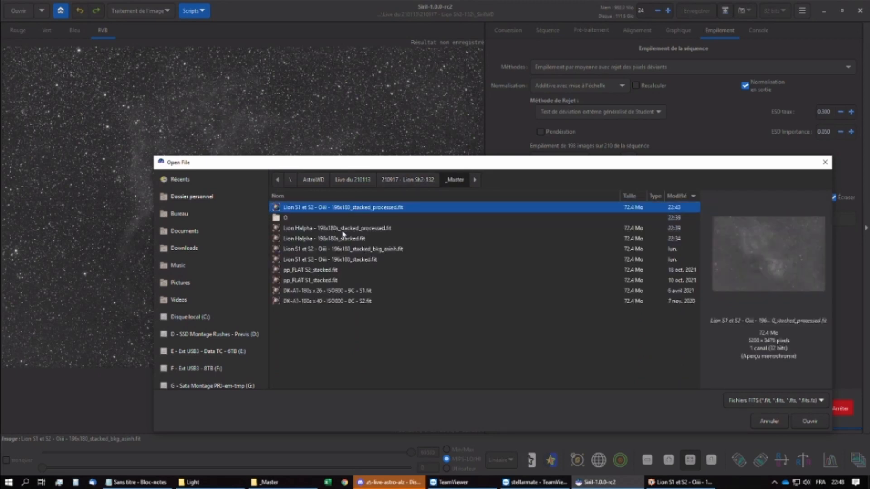
click(339, 229)
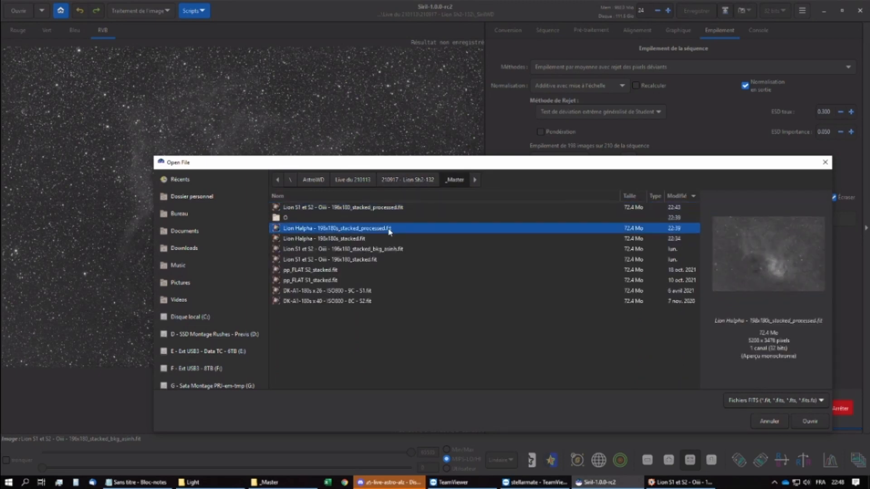
double_click(383, 229)
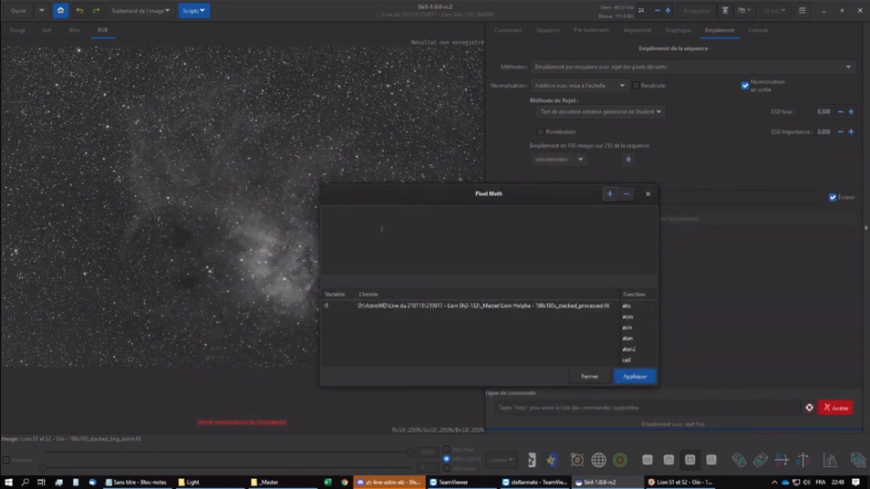
- Start adding a second Pixel Math variable and browse to the _Master folder
click(609, 194)
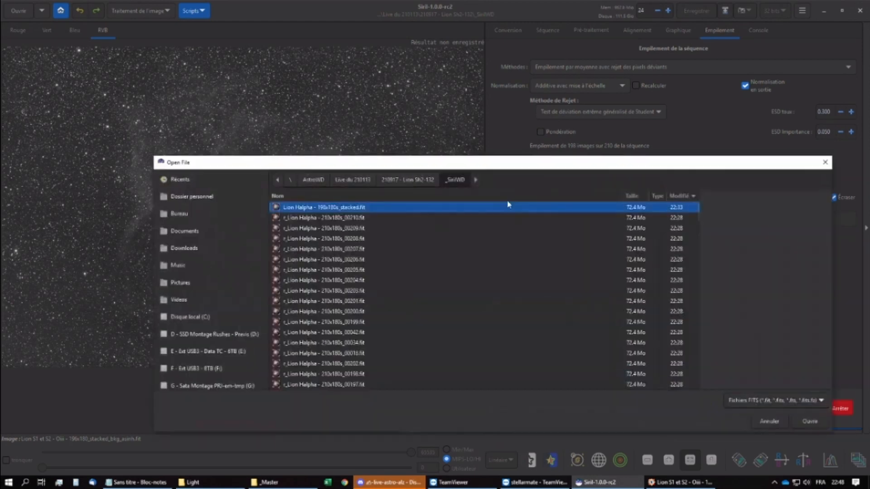
click(419, 181)
click(366, 181)
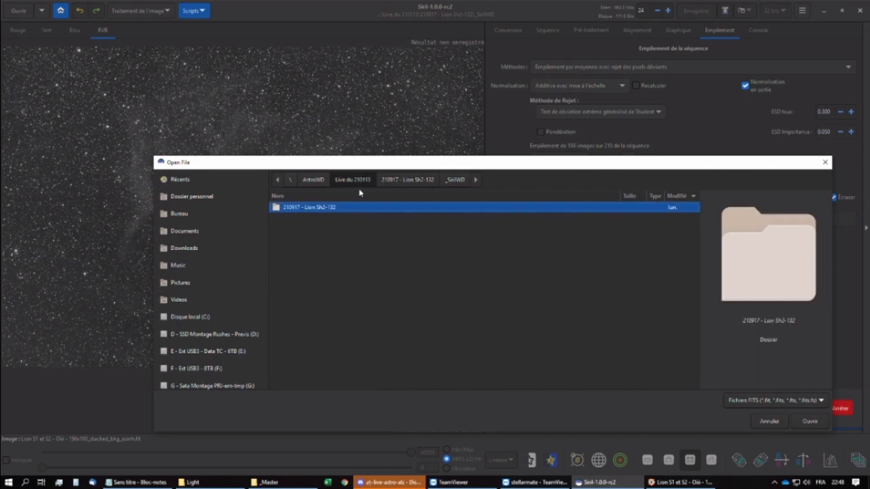
click(411, 181)
double_click(301, 208)
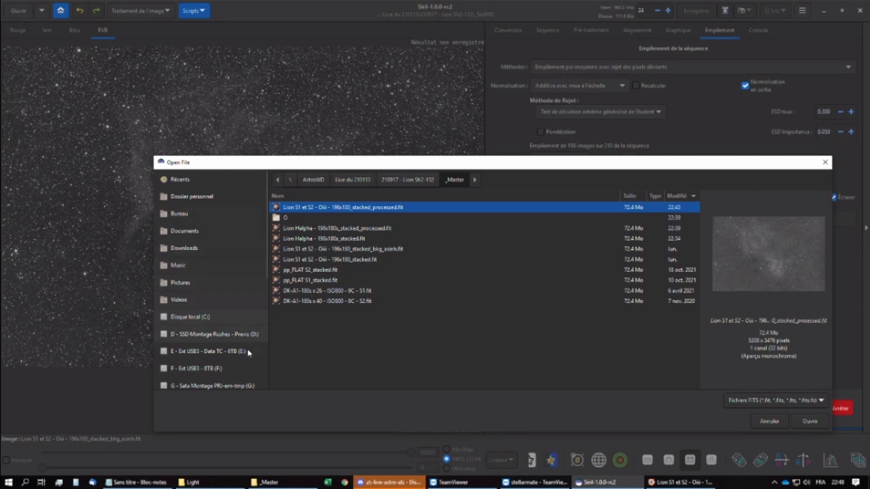
- Switch to File Explorer and examine the _SirilWD folder's files by modification date
click(193, 482)
click(269, 481)
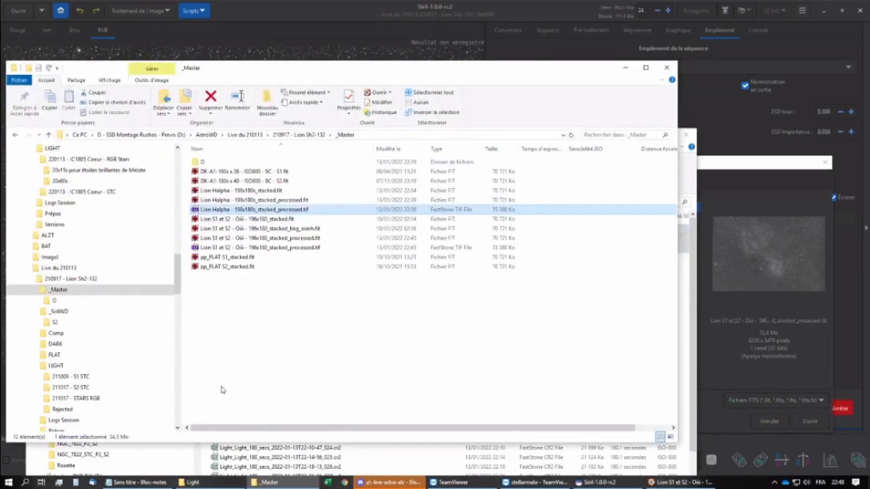
click(61, 312)
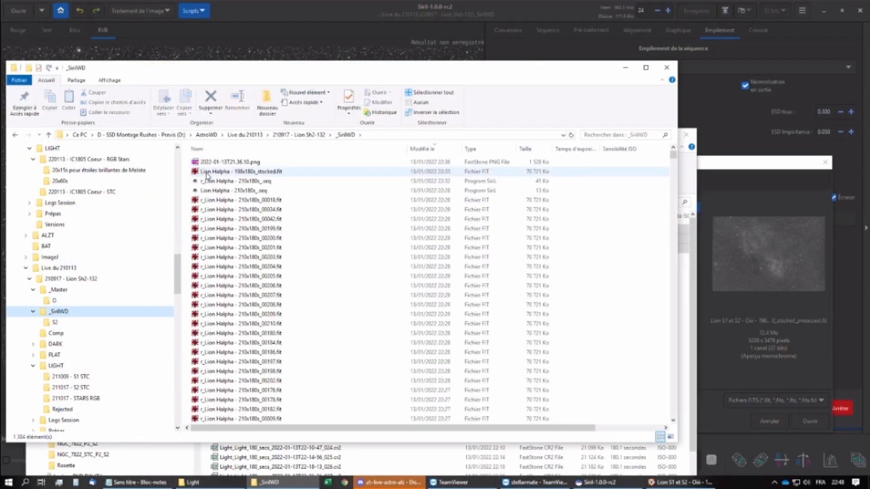
click(231, 172)
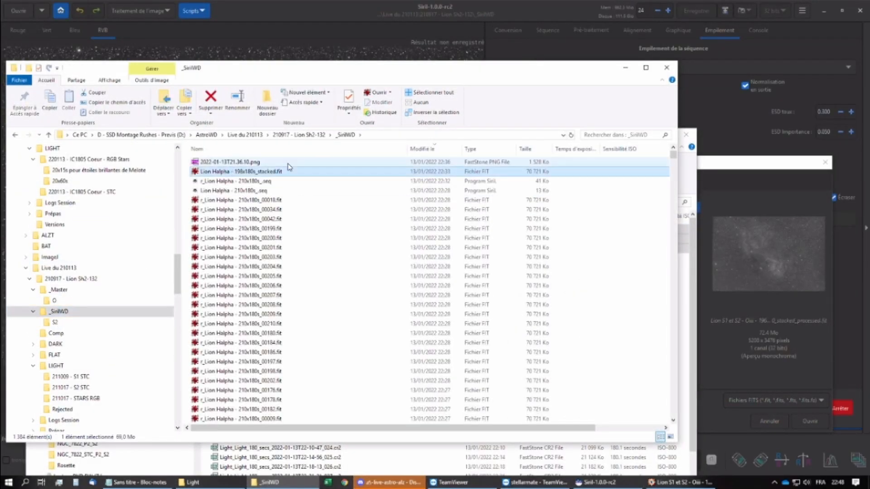
click(431, 149)
drag(673, 408, 672, 151)
click(420, 149)
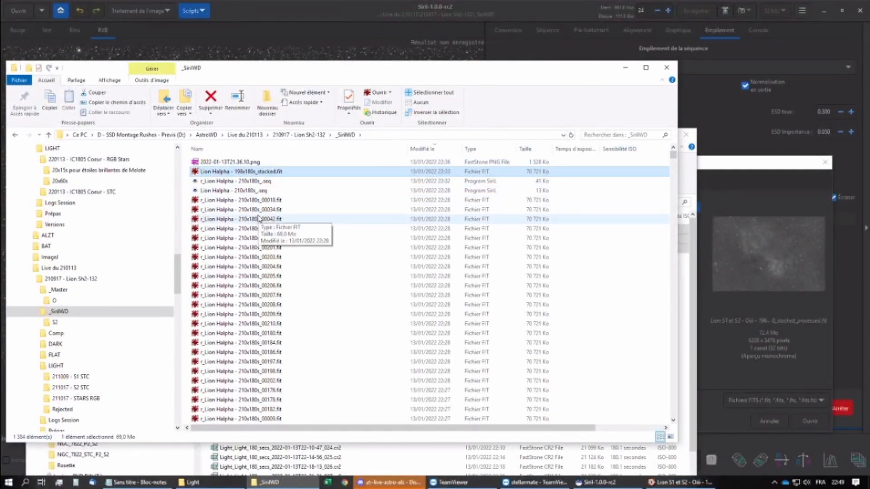
scroll(262, 231, down, 20)
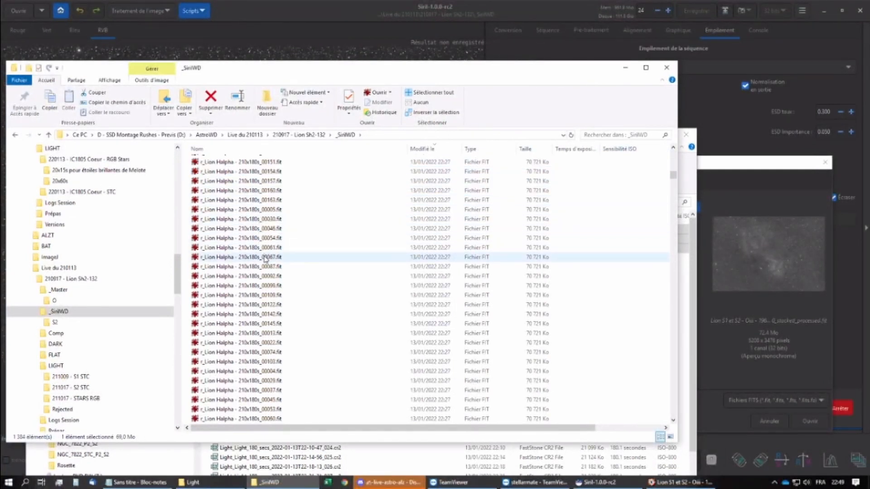
scroll(301, 253, up, 20)
scroll(408, 163, up, 10)
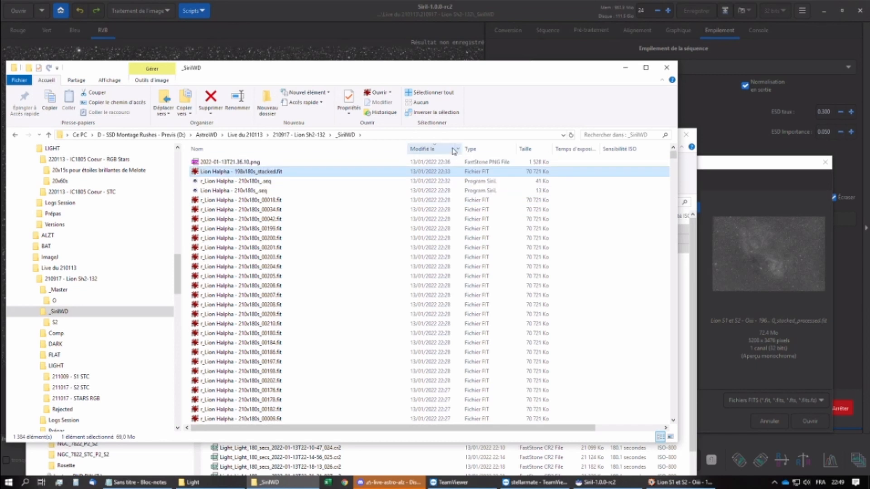
click(452, 149)
click(452, 149)
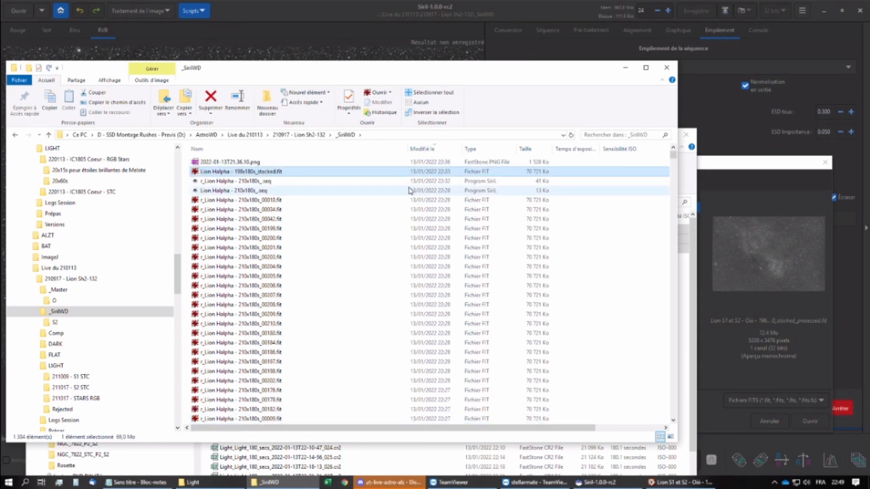
- Check the _Master folder and its O subfolder for the processed Oiii files
click(56, 290)
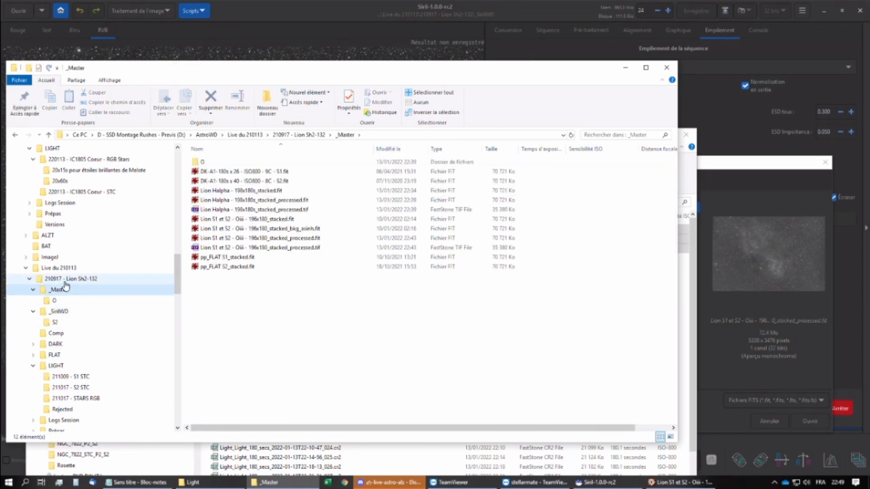
click(64, 279)
click(60, 290)
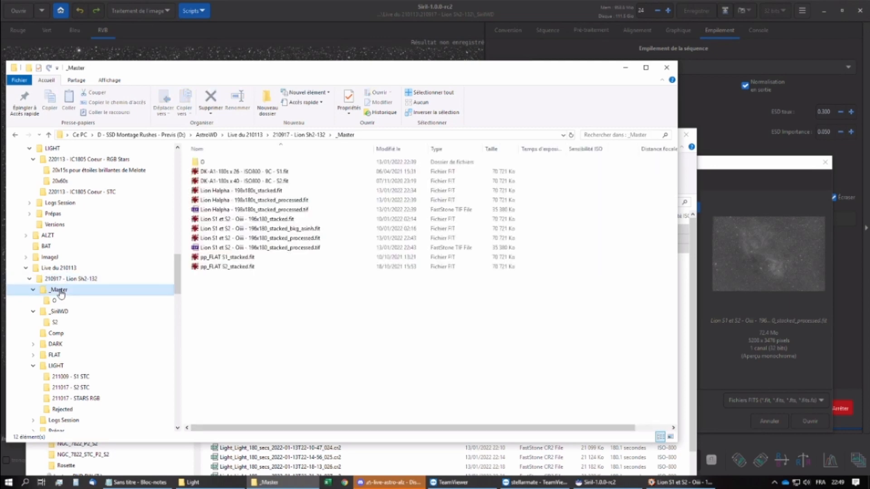
click(63, 300)
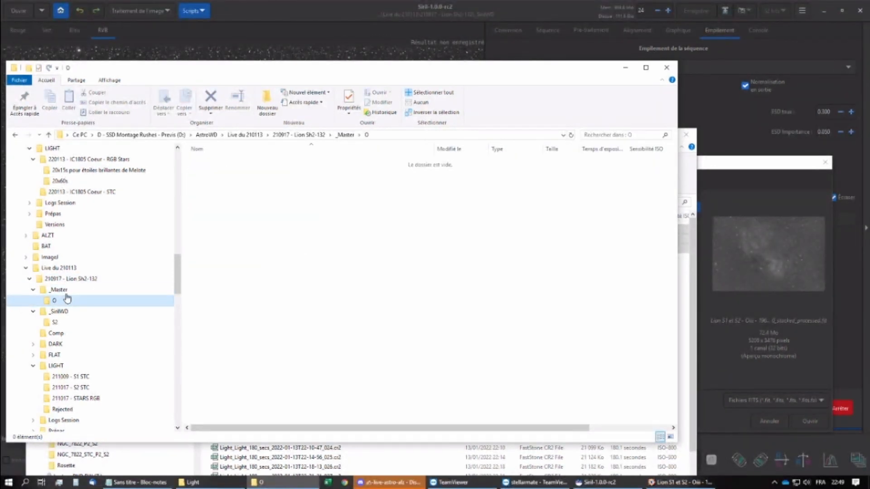
click(62, 290)
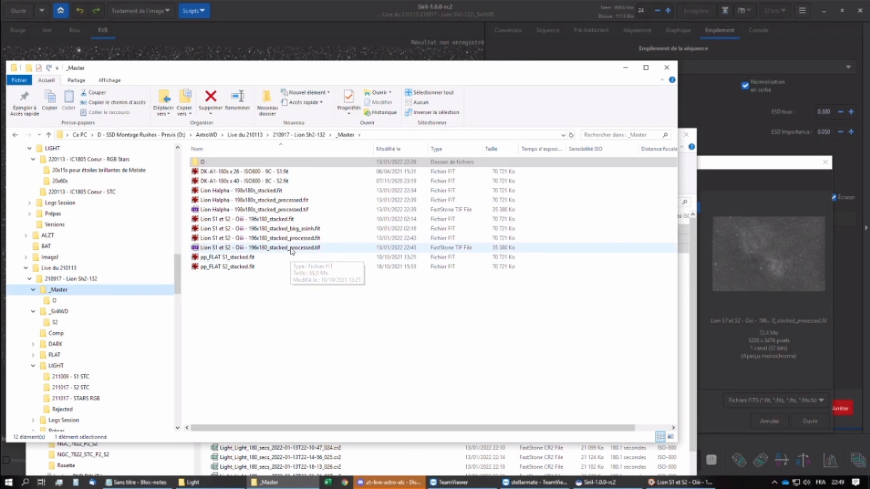
click(291, 248)
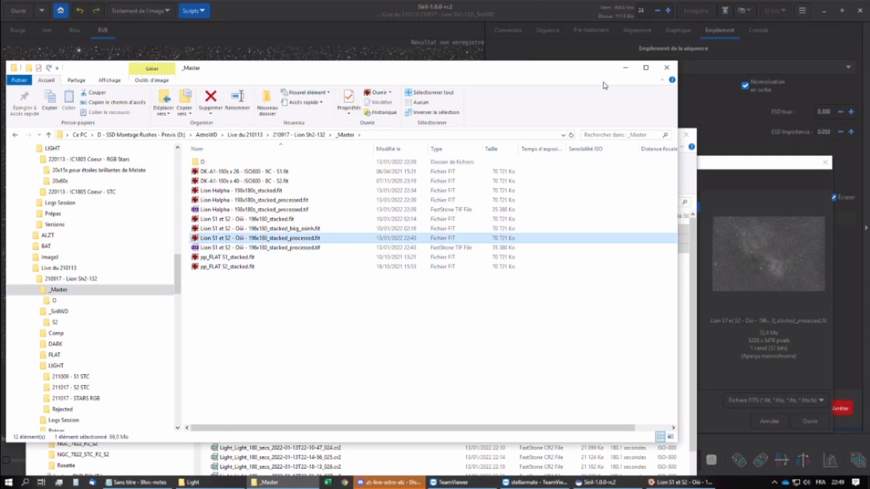
- Minimize the Explorer windows and load "Lion S1 et S2 - Oiii - 196x180_stacked_processed.fit" as the second Pixel Math variable
click(625, 67)
click(645, 134)
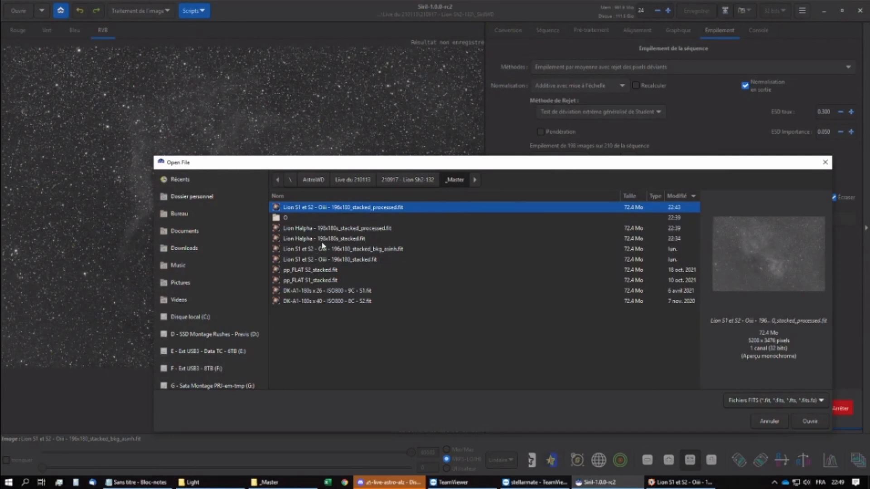
double_click(383, 209)
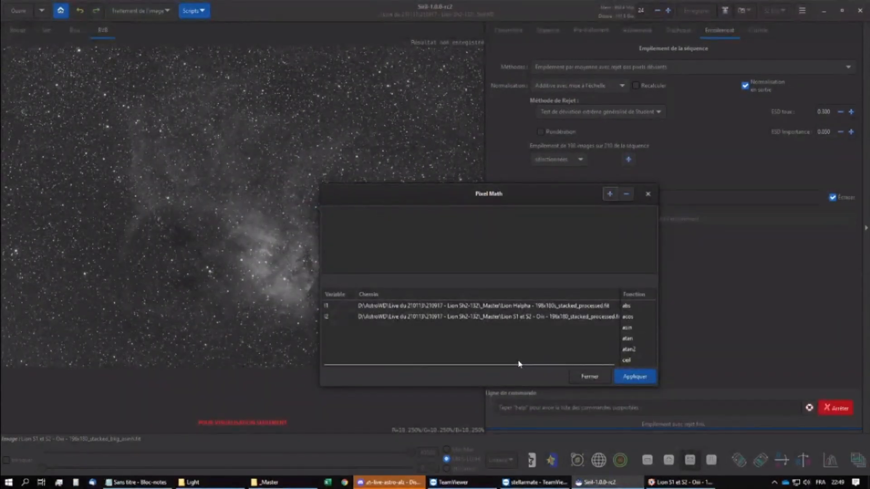
- Rename the Pixel Math variable of the Halpha image to H and that of the Oiii image to O
click(337, 307)
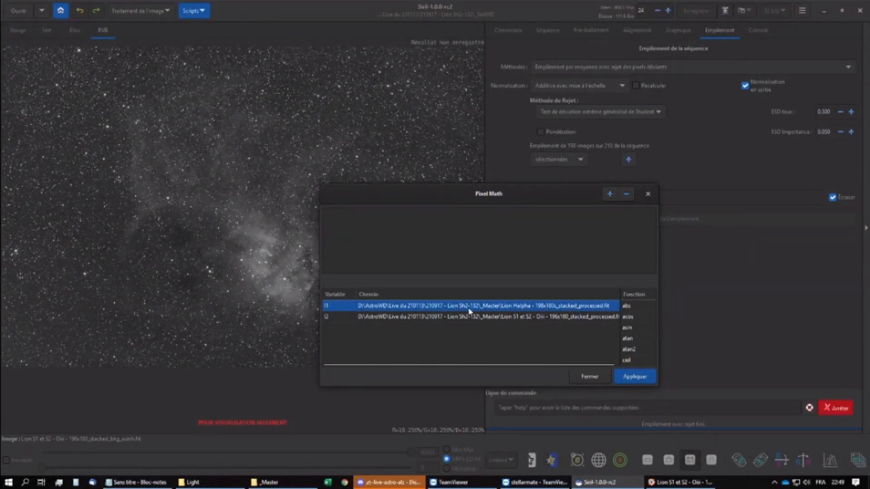
click(509, 317)
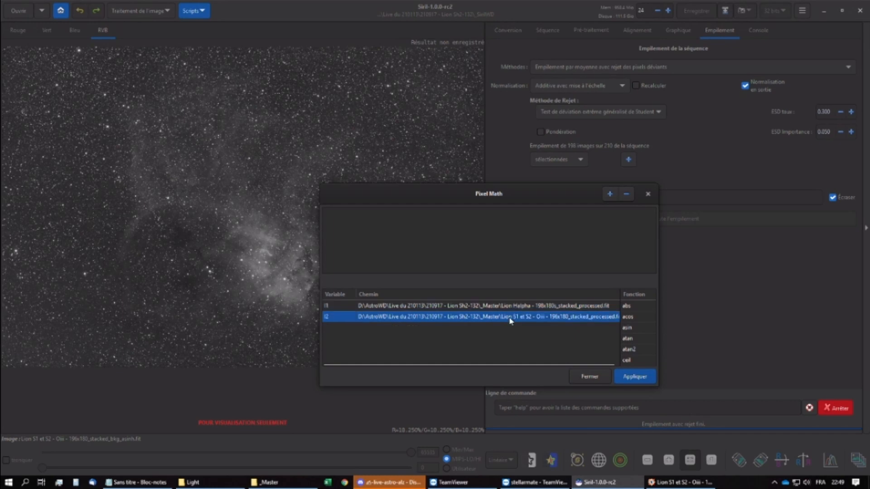
click(333, 308)
click(333, 308)
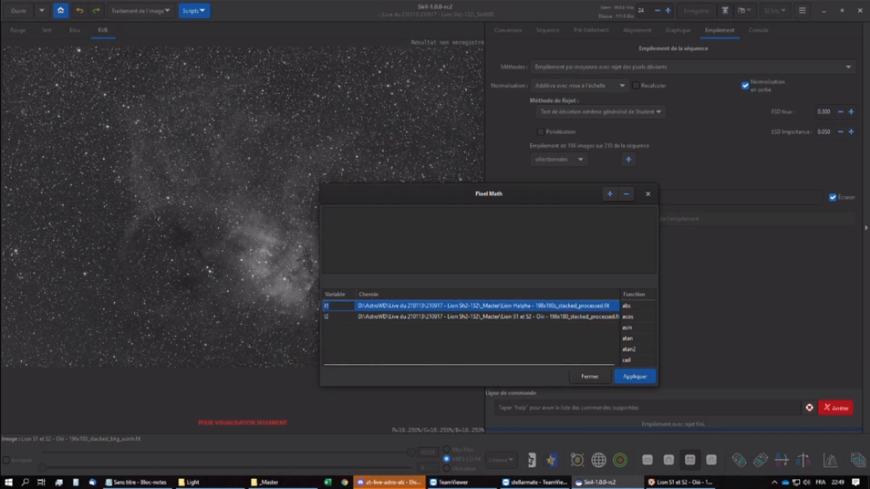
text(H)
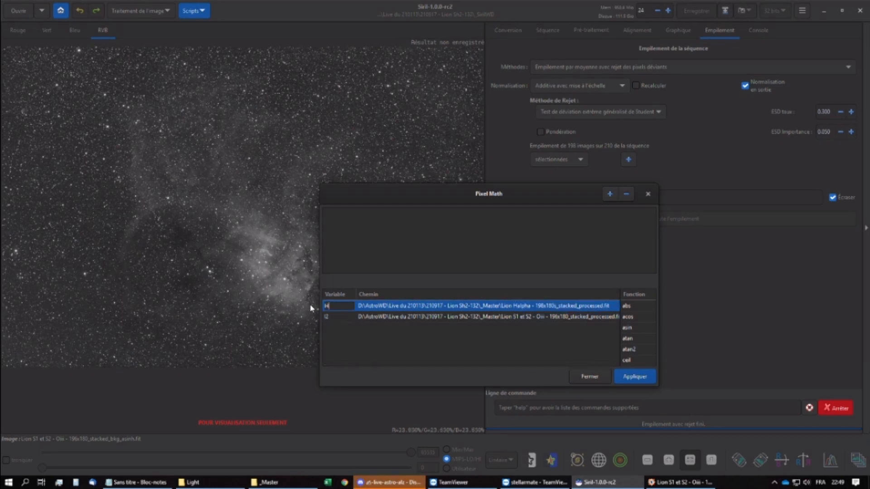
click(334, 316)
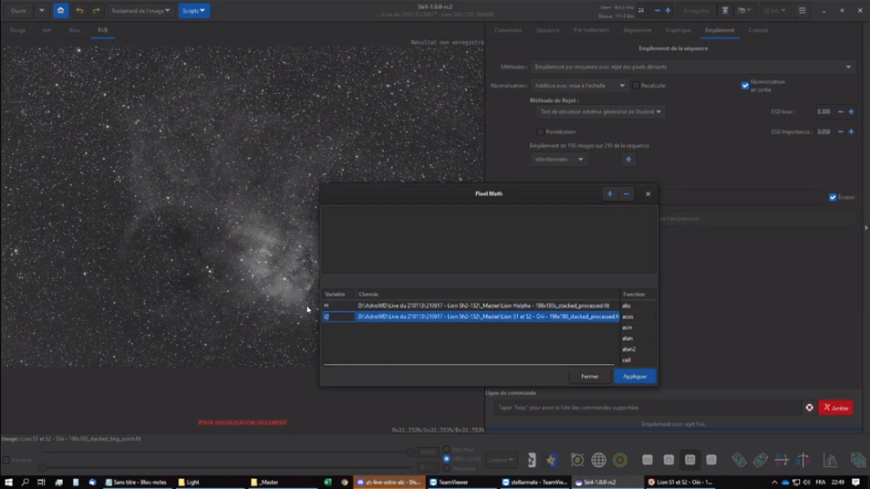
text(O)
click(335, 308)
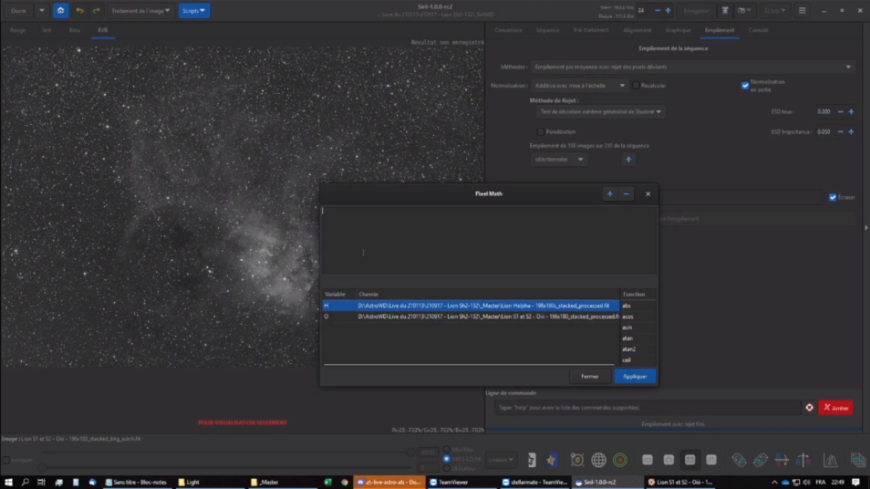
- Copy the green-channel formula from the Notepad notes into the Pixel Math expression and correct it to 0.15*H + 0.85*O
click(136, 482)
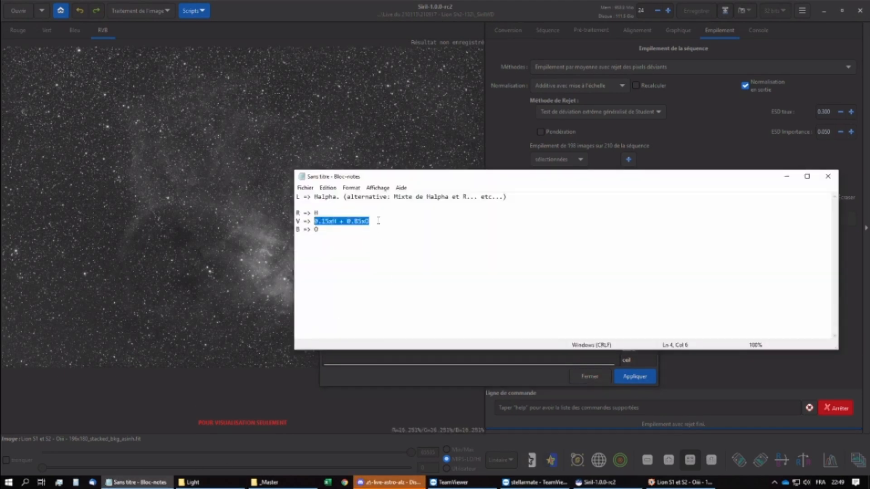
drag(378, 220, 314, 221)
key(ctrl+c)
click(786, 176)
click(360, 216)
key(ctrl+v)
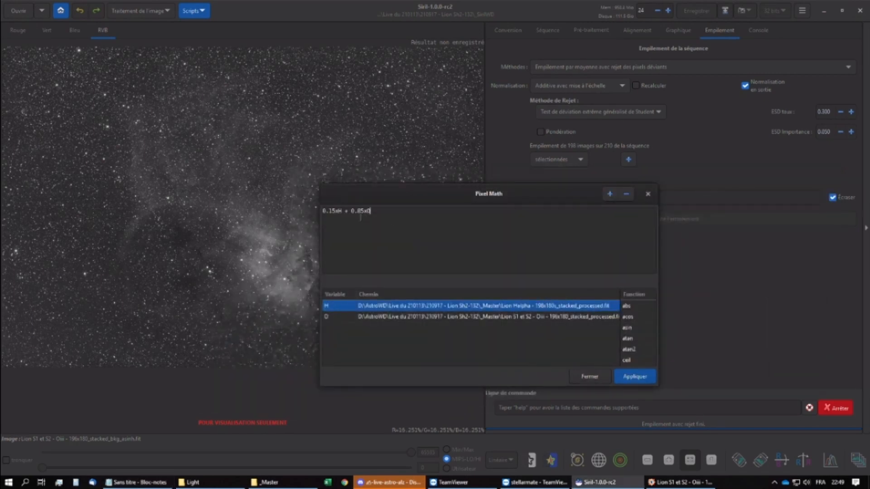
key(BackSpace)
text(*)
mouse_move(652, 310)
mouse_down()
mouse_move(655, 358)
mouse_move(653, 312)
mouse_up()
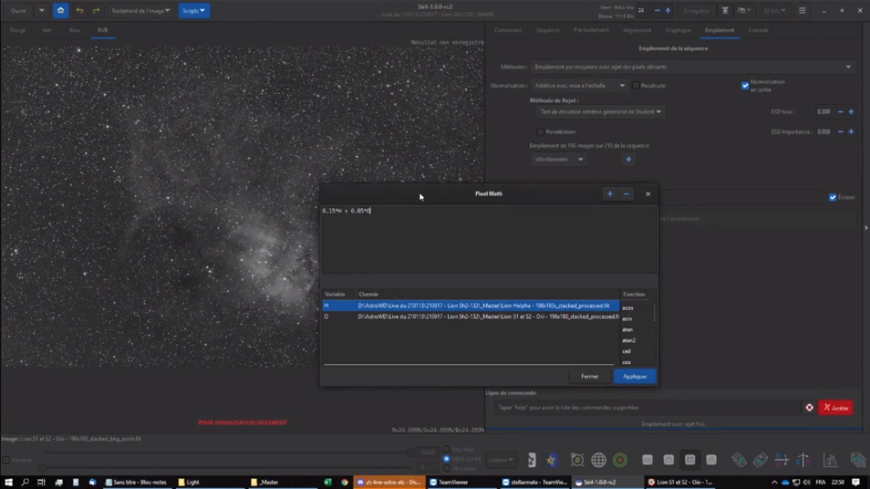
- Apply the Pixel Math formula, inspect the resulting nebula image, and close Pixel Math
drag(419, 197, 504, 221)
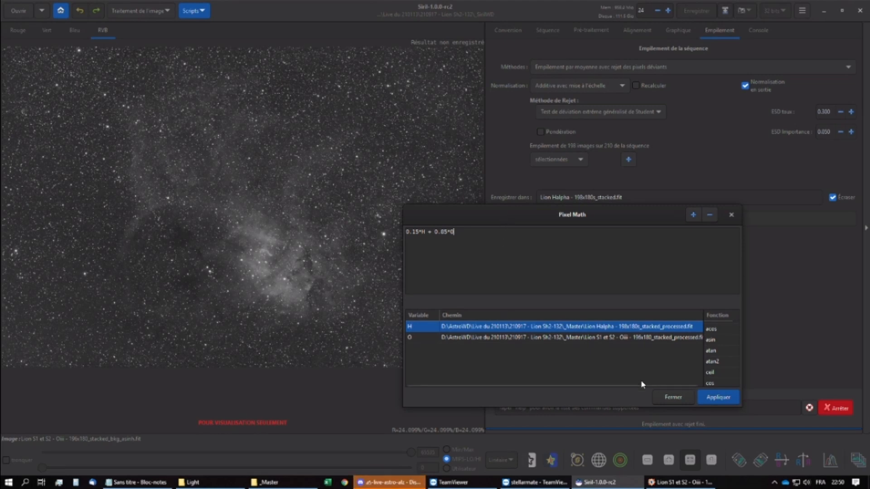
click(725, 399)
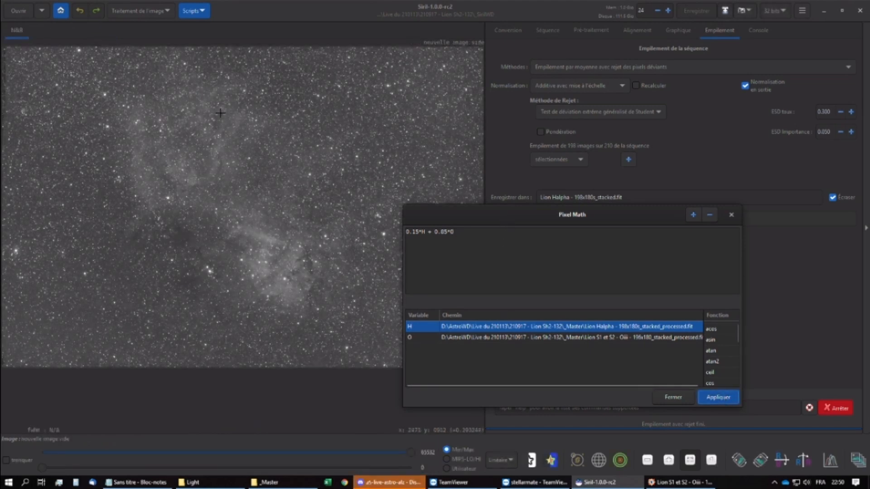
scroll(274, 292, up, 2)
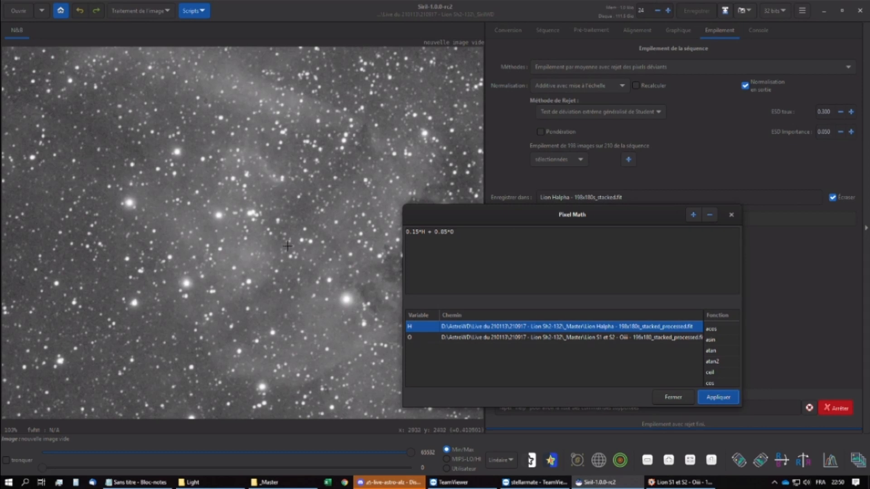
scroll(287, 246, down, 5)
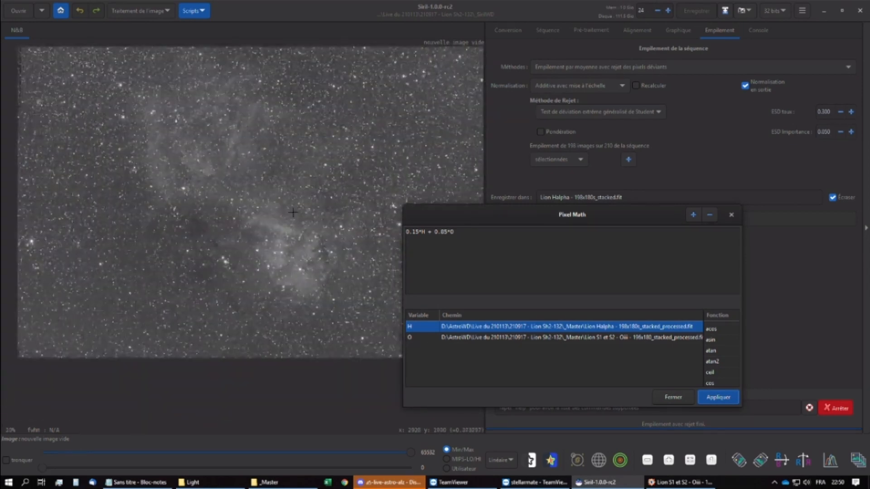
click(673, 397)
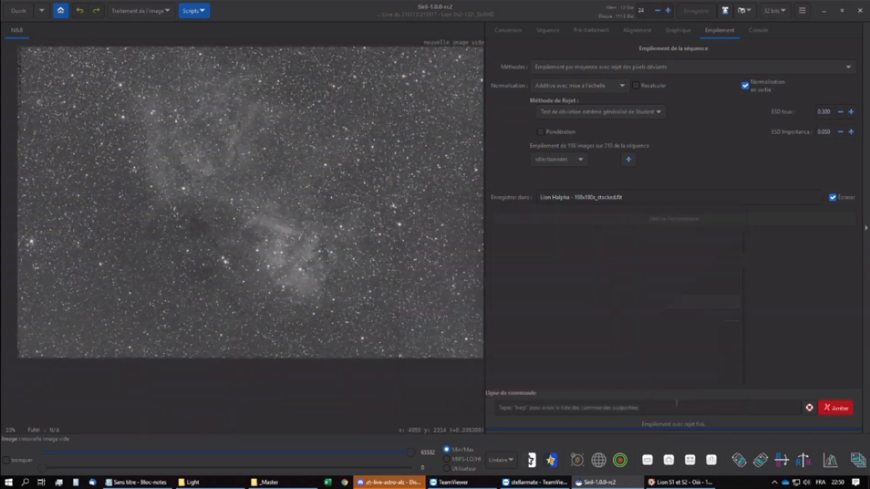
- Save the mixed image as Vert.fit in the _Master folder of the 210917 - Lion Sh2-132 project
click(724, 11)
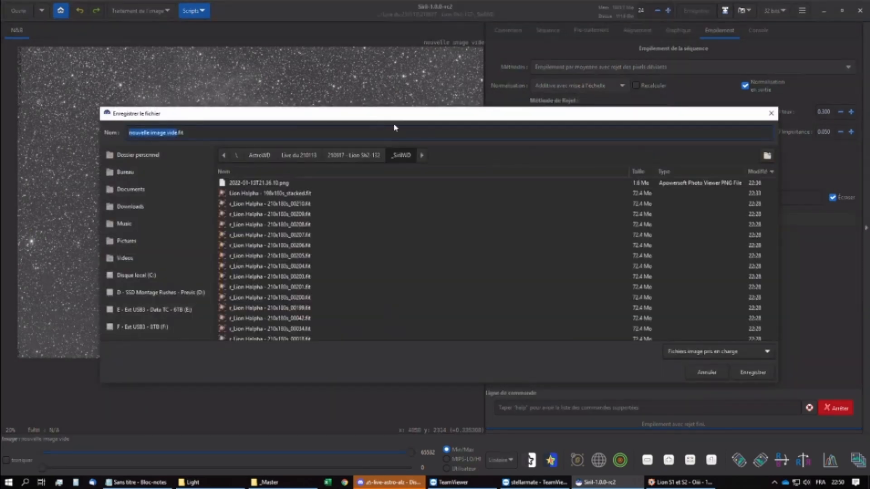
click(348, 156)
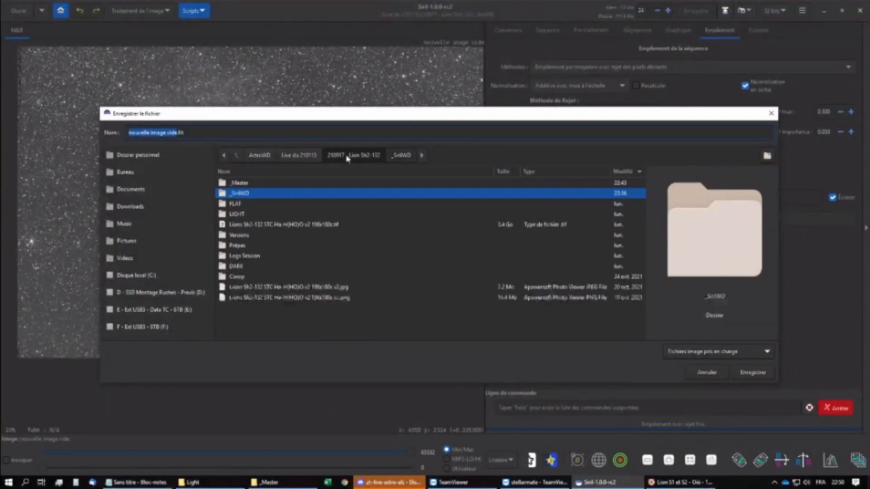
click(249, 182)
double_click(241, 184)
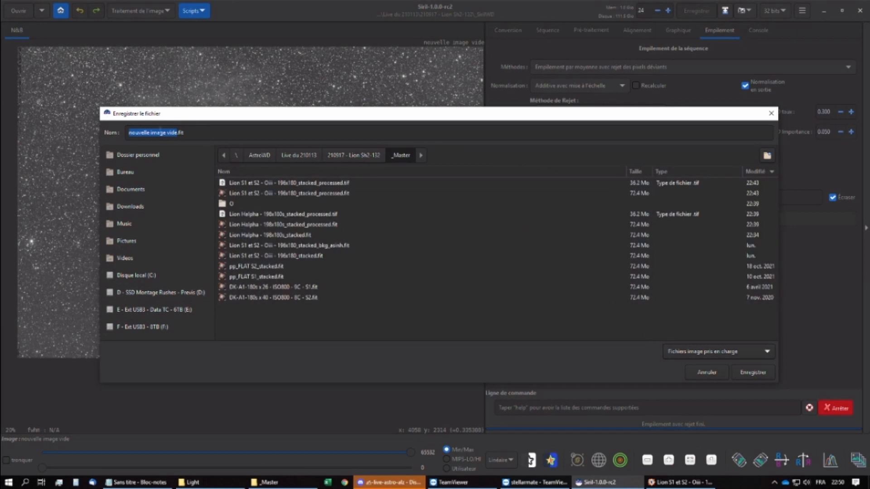
click(159, 132)
drag(175, 132, 127, 133)
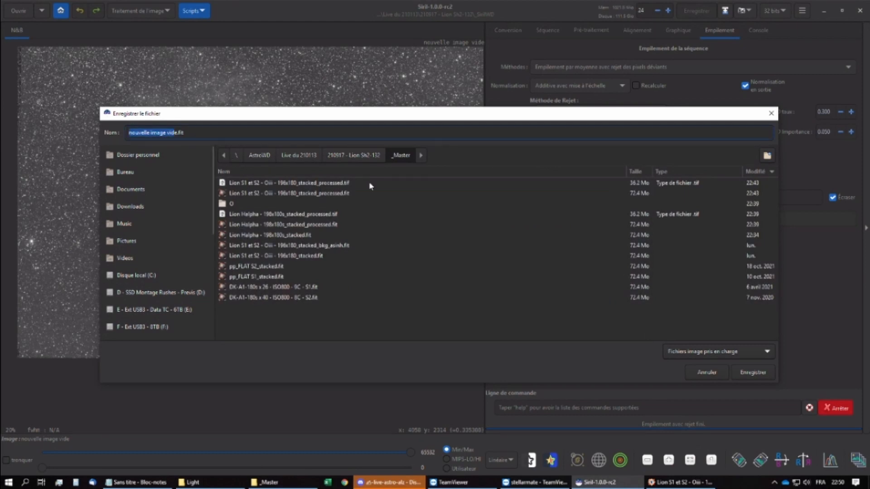
text(Ver)
key(Delete)
text(t)
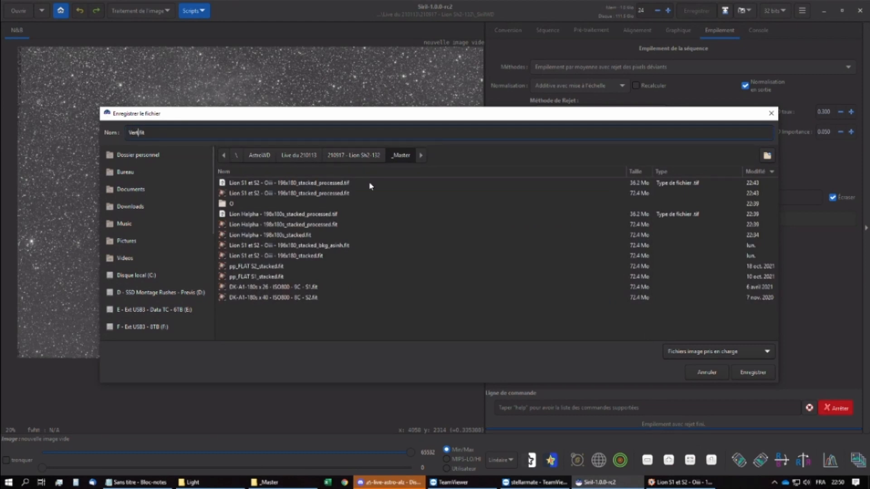
click(751, 371)
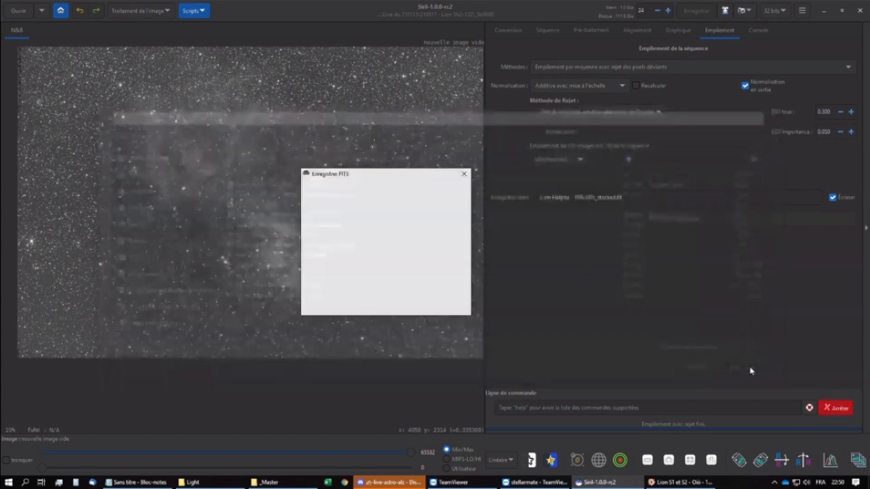
click(440, 306)
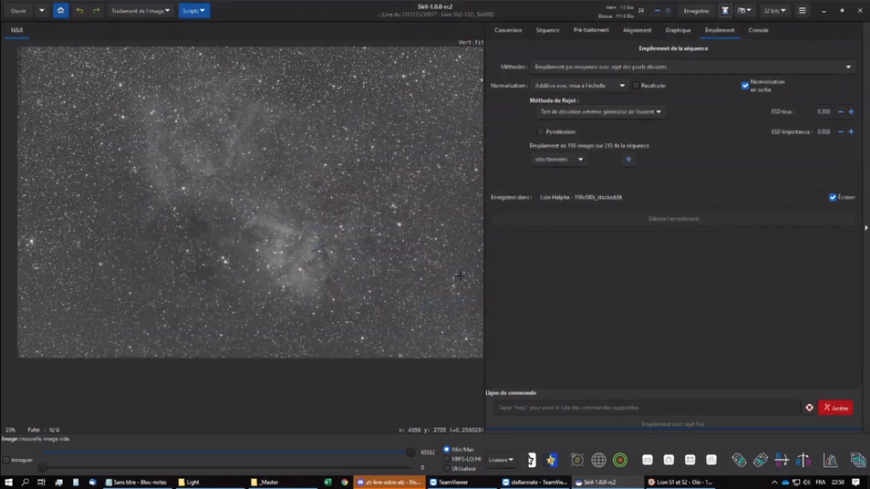
- Open the multi-channel image composition tool and clear its previously loaded luminance image
click(130, 11)
click(103, 285)
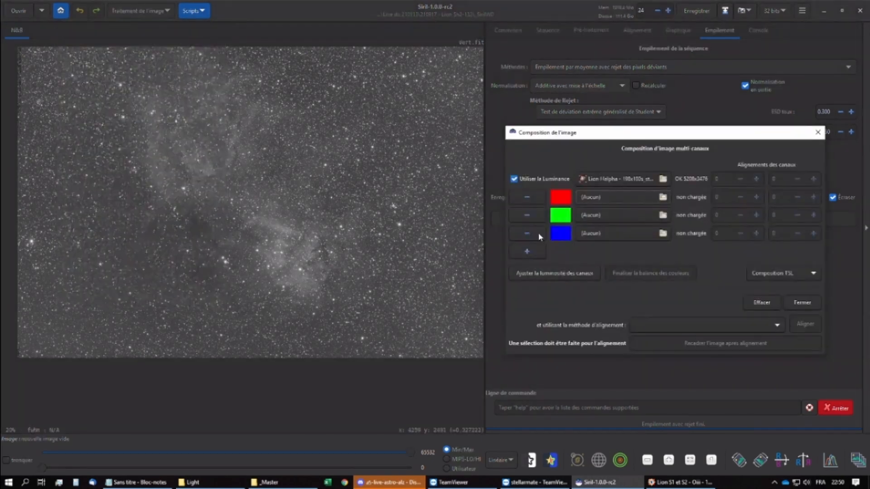
click(540, 179)
click(764, 304)
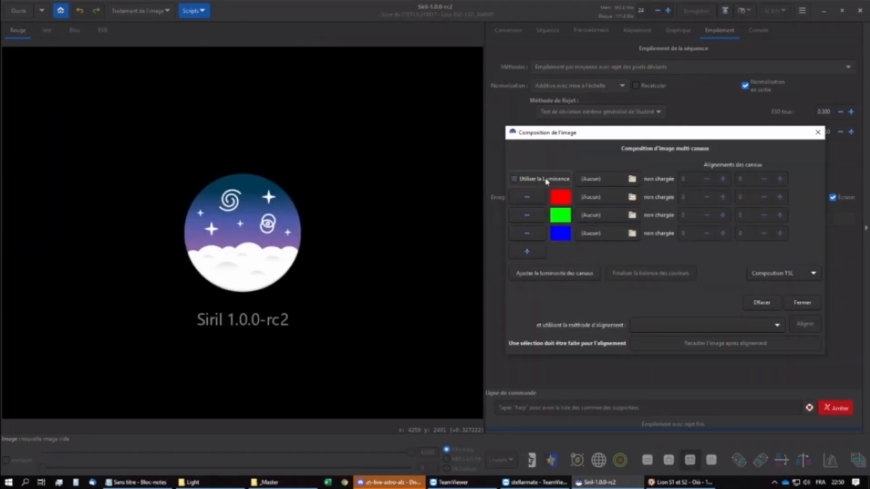
- Enable luminance in the composition and load "Lion Halpha - 198x180s_stacked_processed.fit" from _Master for it
click(547, 176)
click(609, 172)
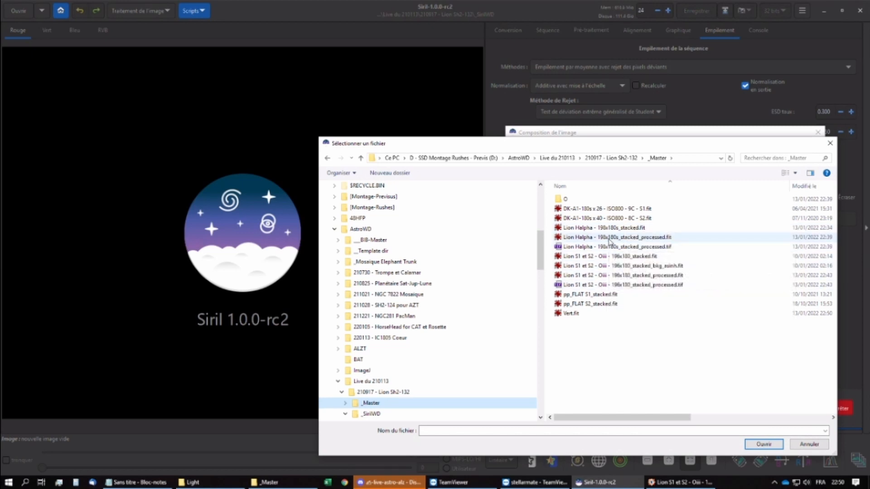
double_click(626, 238)
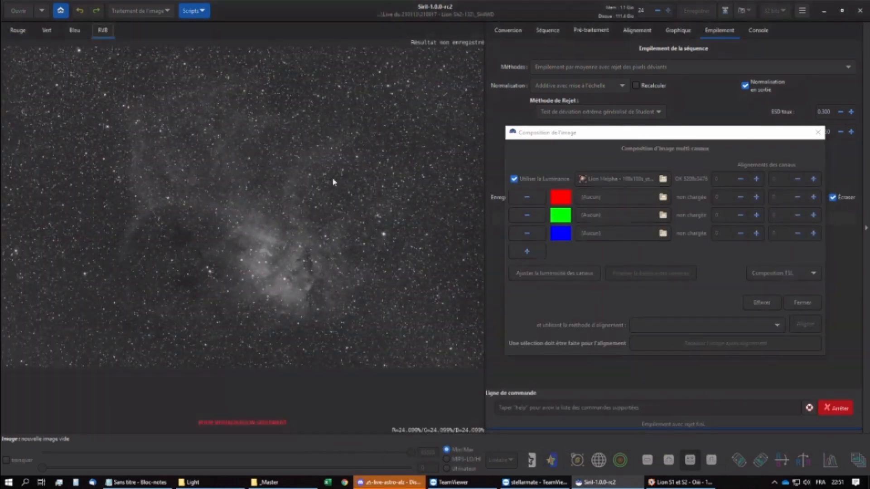
- Load "Lion Halpha - 198x180s_stacked_processed.fit" from the _Master folder as the red channel
click(611, 197)
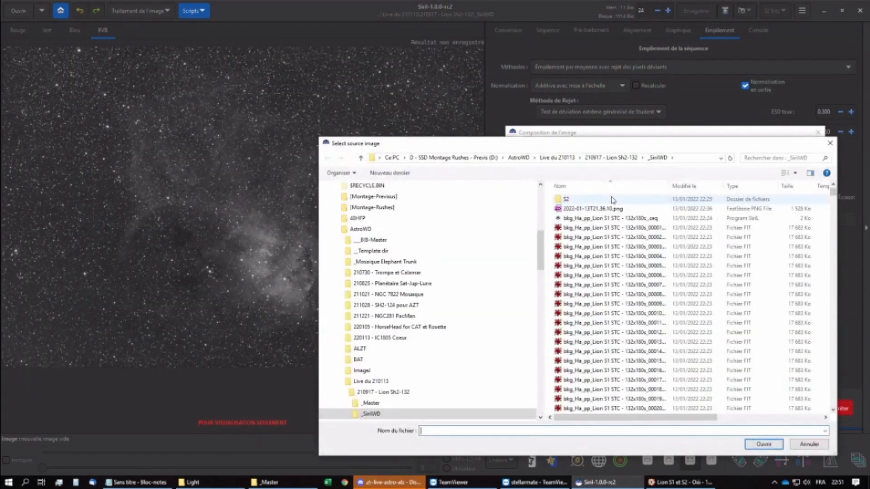
click(371, 402)
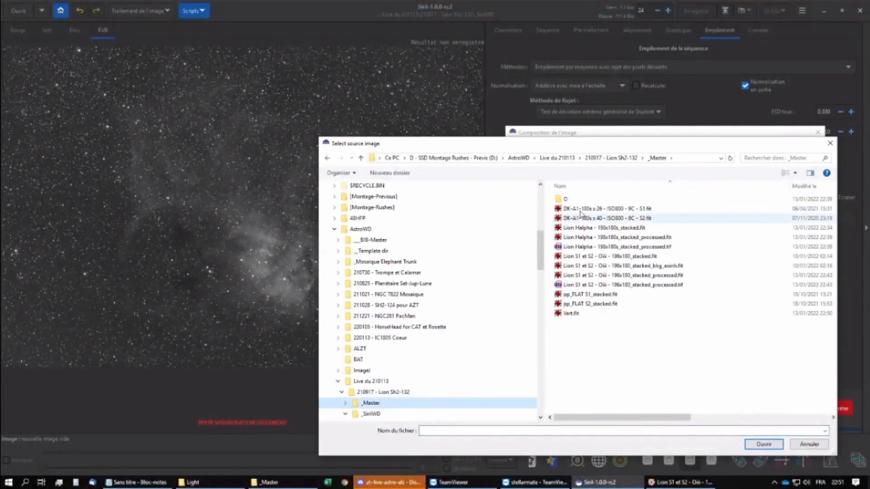
click(625, 239)
double_click(625, 239)
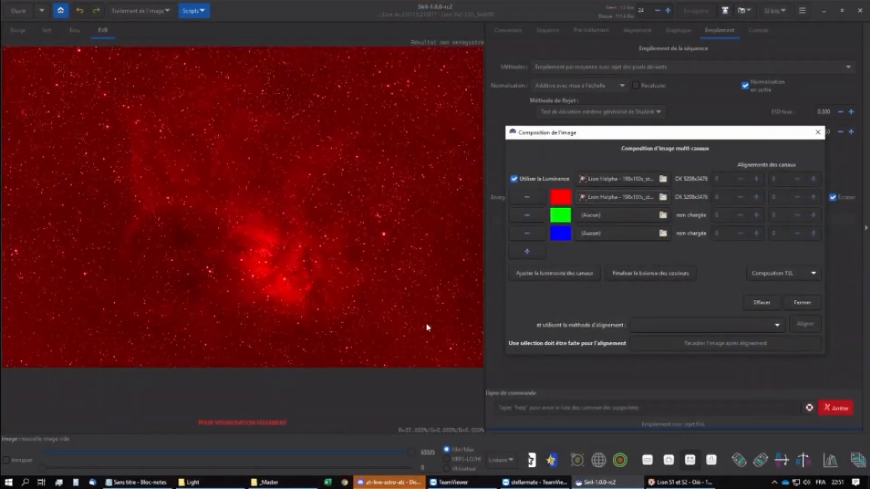
- Load Vert.fit from the _Master folder as the green channel
click(606, 217)
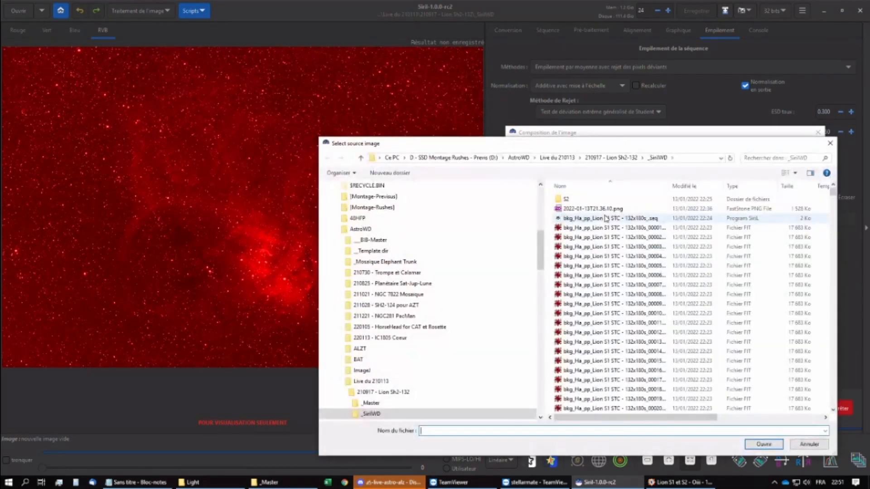
click(372, 404)
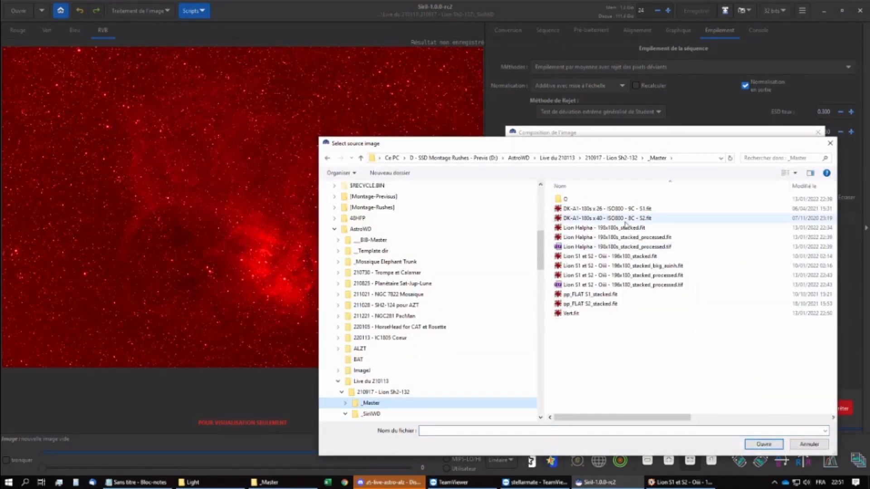
click(570, 313)
double_click(563, 314)
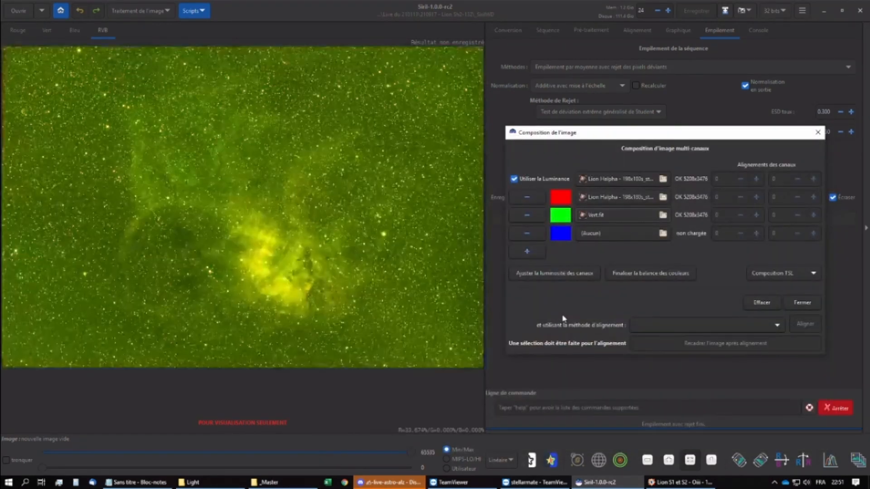
- Load "Lion S1 et S2 - Oiii - 196x180_stacked_processed.fit" from _Master as the blue channel and inspect the colour composite
click(602, 235)
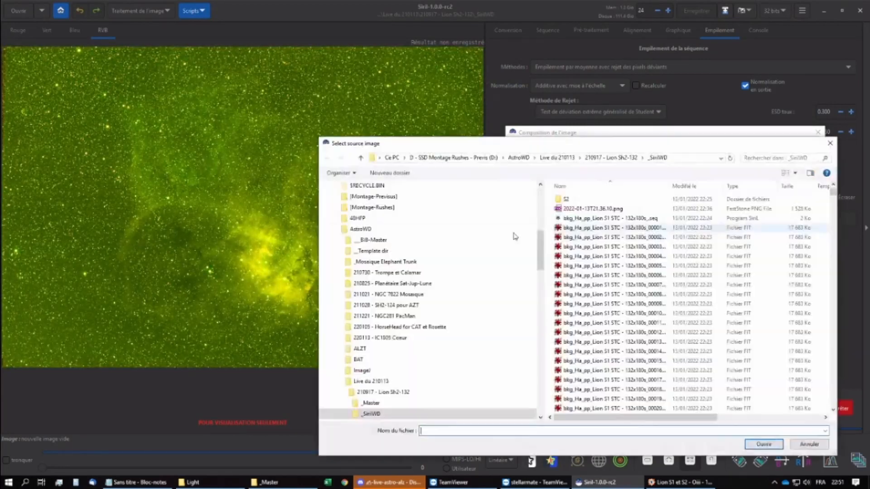
click(373, 404)
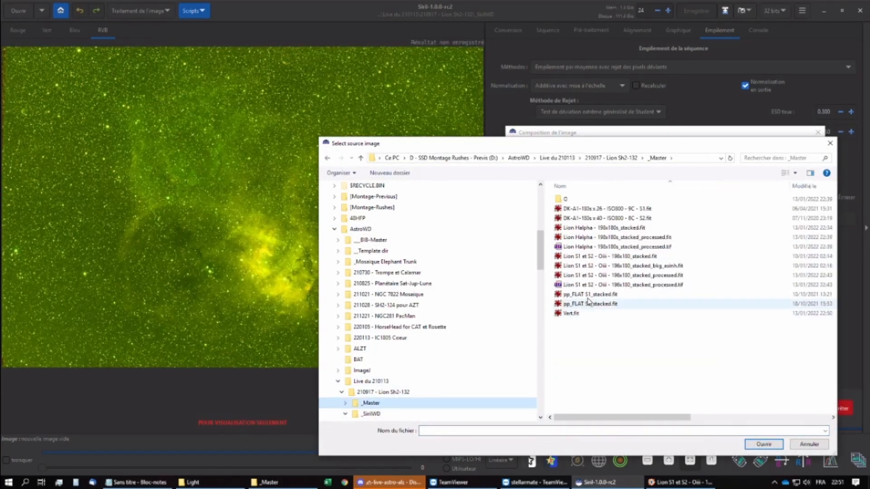
double_click(637, 276)
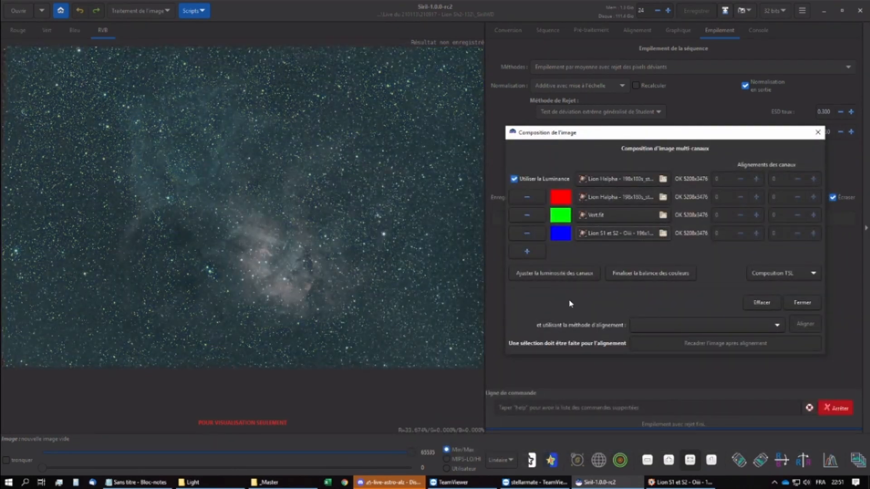
scroll(240, 220, up, 2)
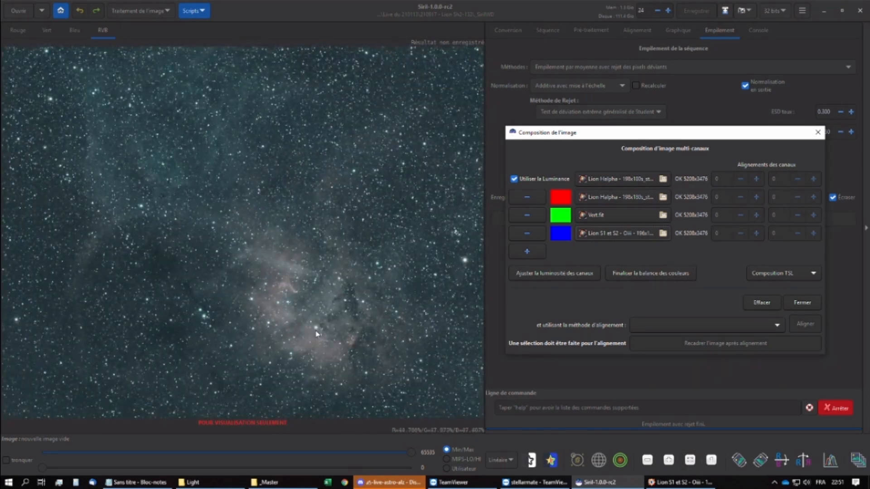
- Start the final colour balance and set a star-free 15 × 15 px patch of the blue channel as sky background reference
scroll(315, 333, up, 2)
scroll(290, 272, down, 3)
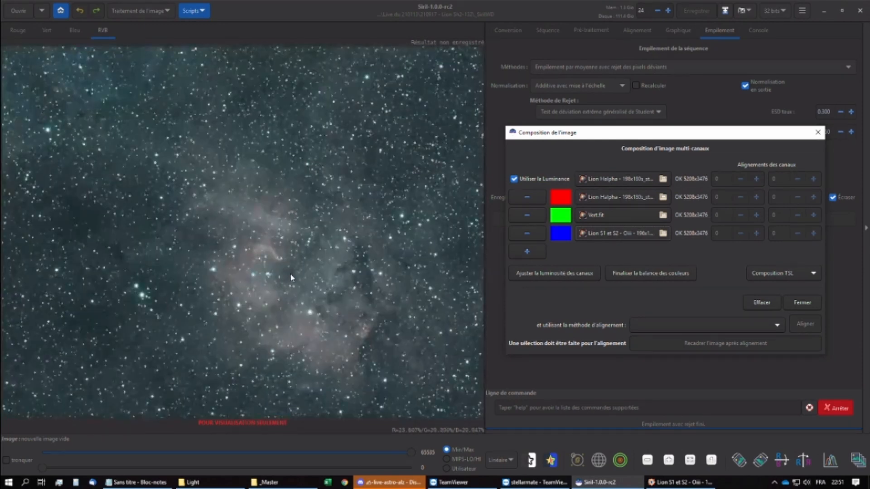
scroll(285, 236, up, 1)
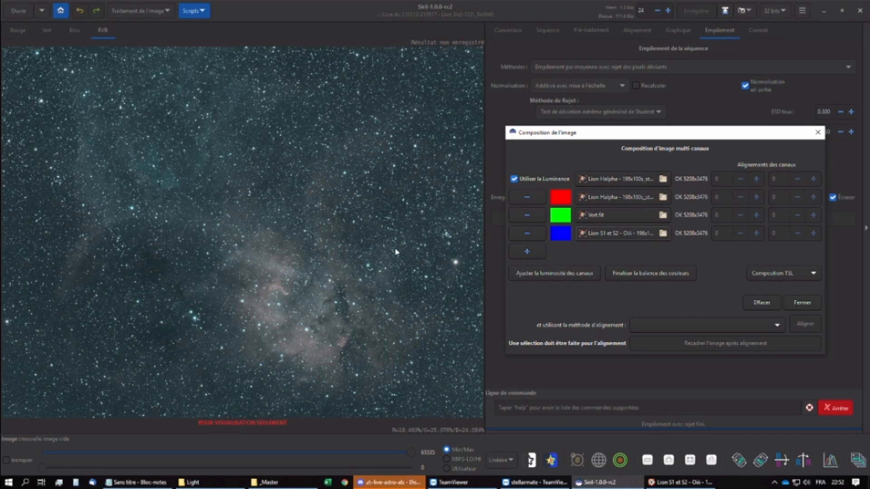
click(661, 274)
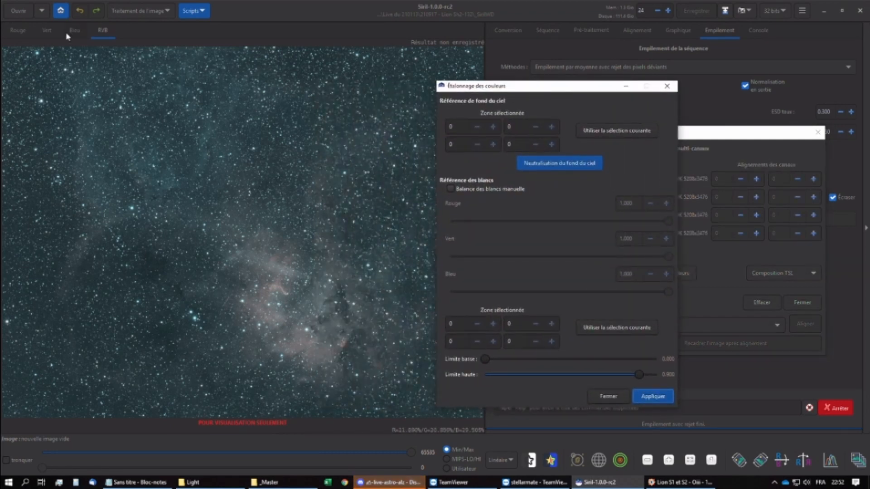
click(69, 32)
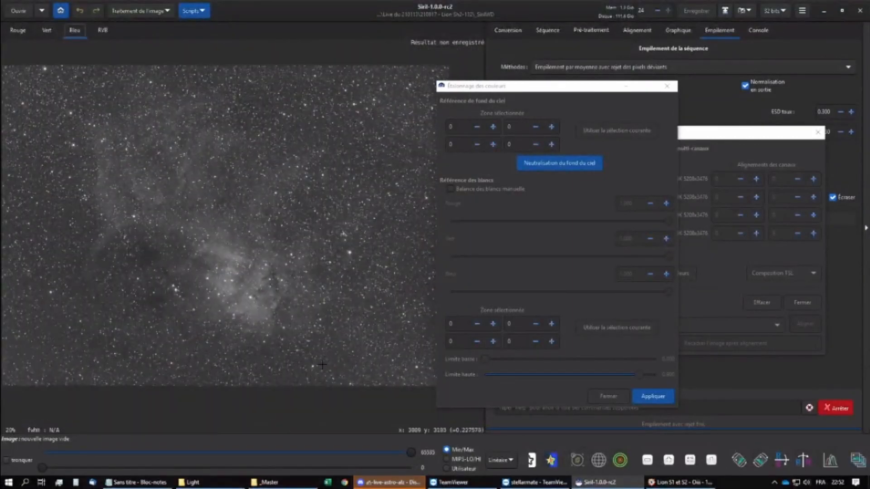
scroll(322, 364, up, 1)
scroll(295, 358, up, 5)
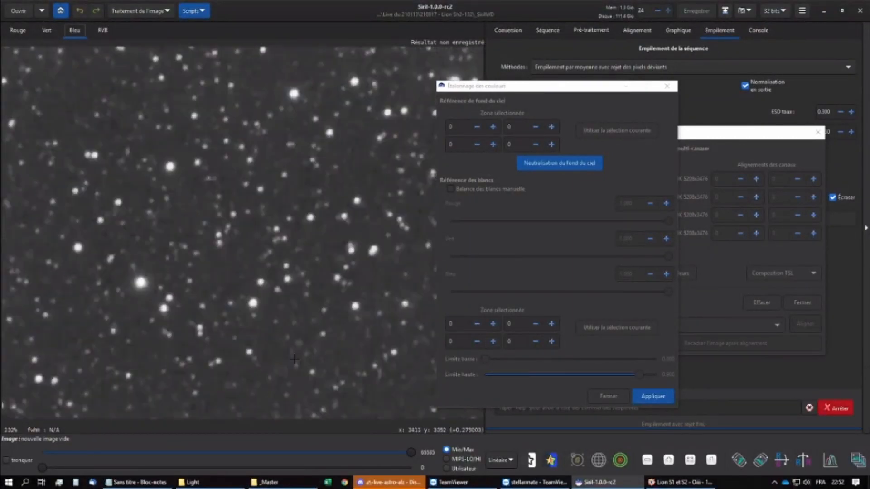
scroll(294, 359, up, 1)
drag(253, 334, 278, 359)
click(594, 132)
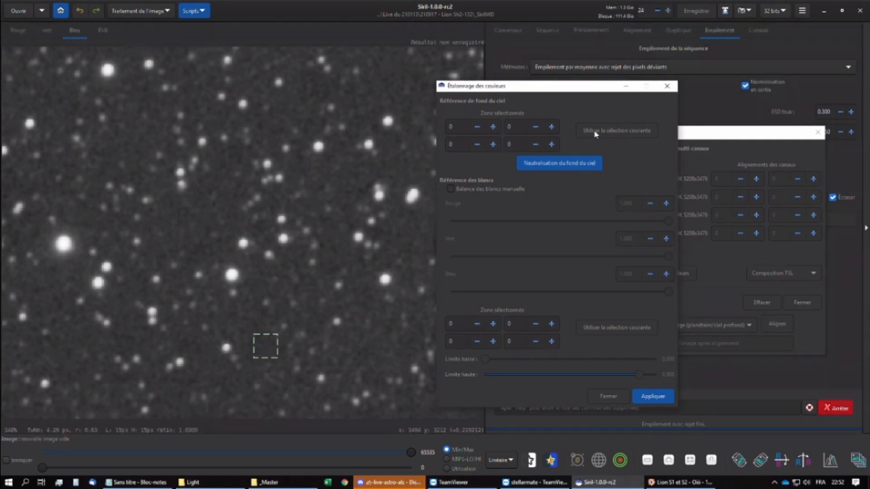
click(595, 133)
- Neutralise the sky background of the RGB composite using the chosen reference patch
scroll(169, 120, down, 5)
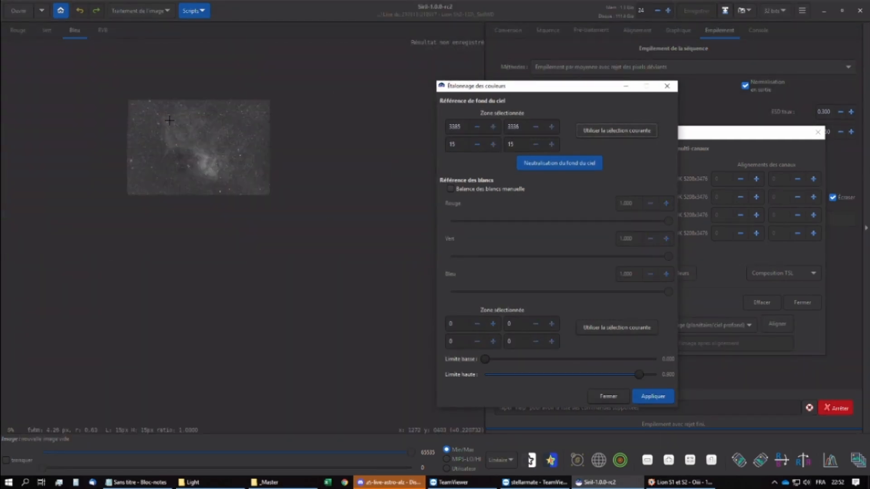
scroll(169, 120, up, 3)
click(107, 36)
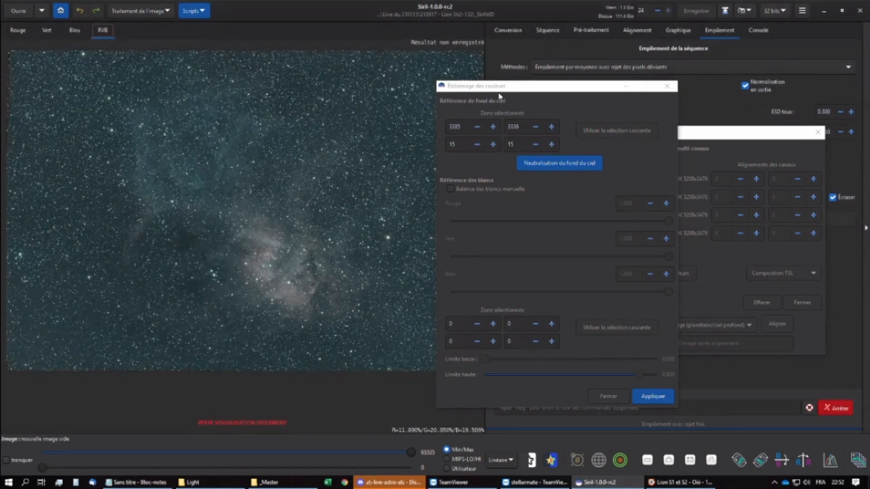
click(569, 164)
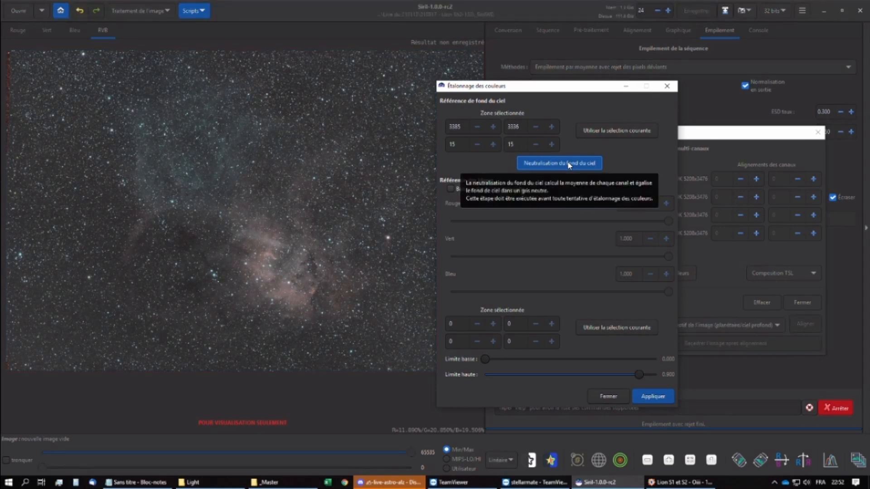
- Set a 215 × 182 px area of the bright nebula in the blue channel as white reference and apply the colour calibration
click(74, 30)
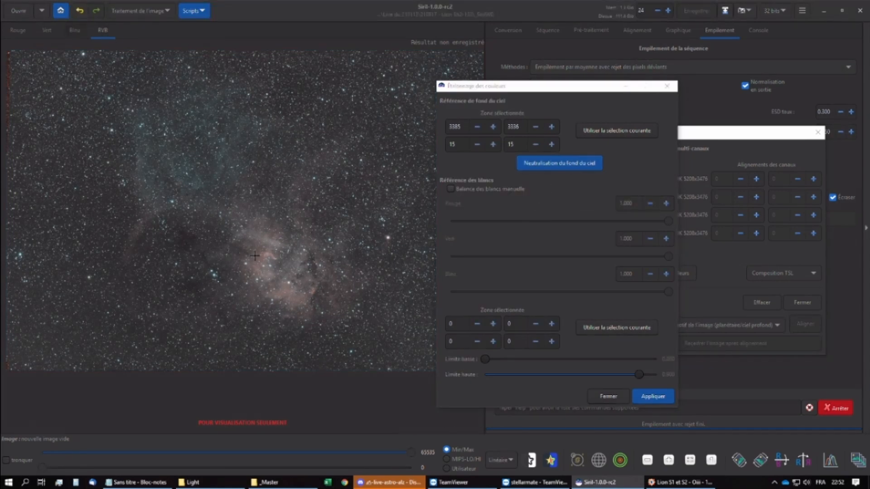
scroll(136, 209, up, 1)
drag(140, 183, 208, 240)
scroll(207, 249, down, 3)
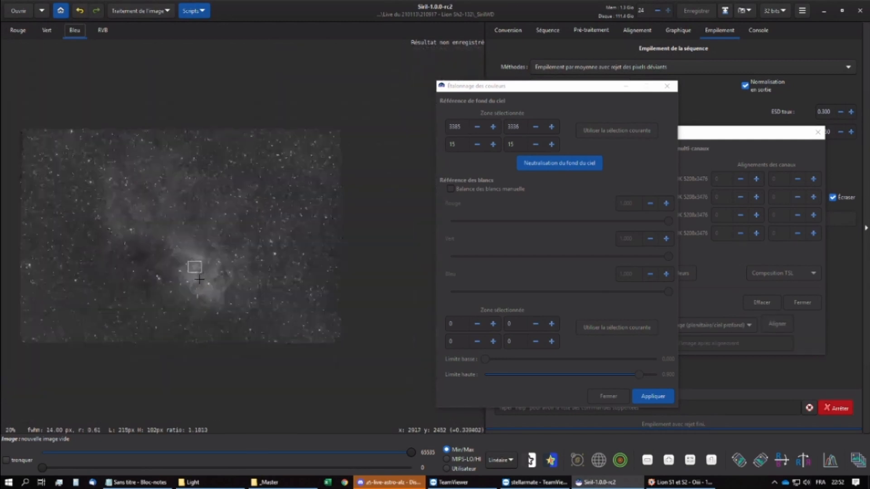
click(598, 281)
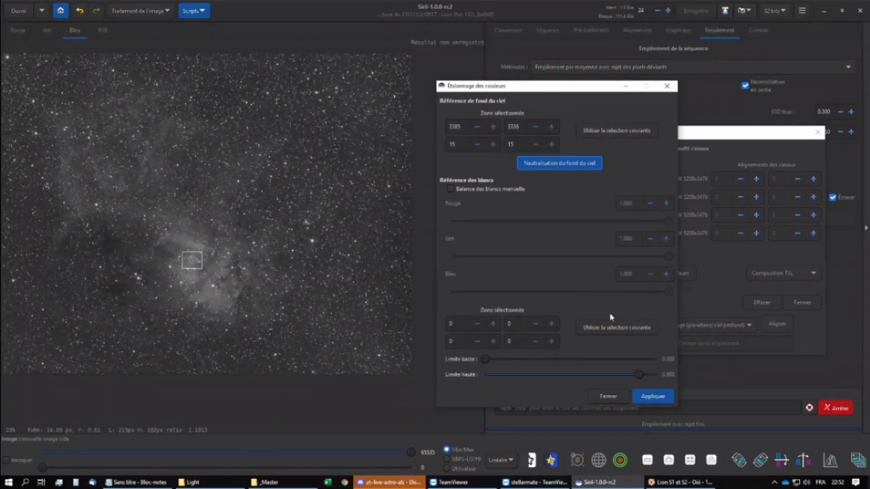
click(604, 328)
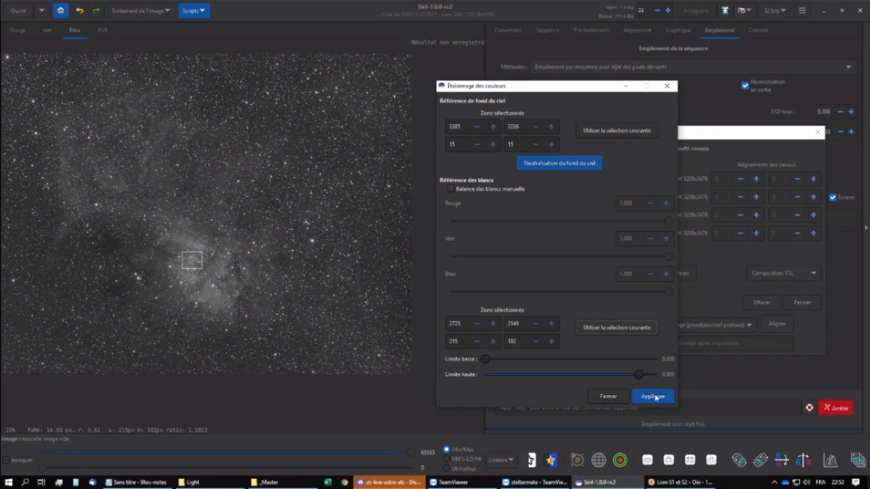
click(103, 30)
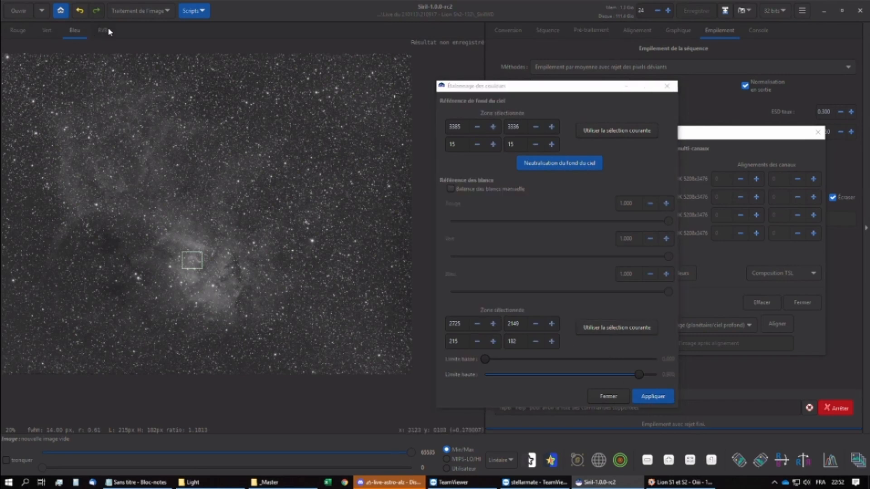
click(658, 396)
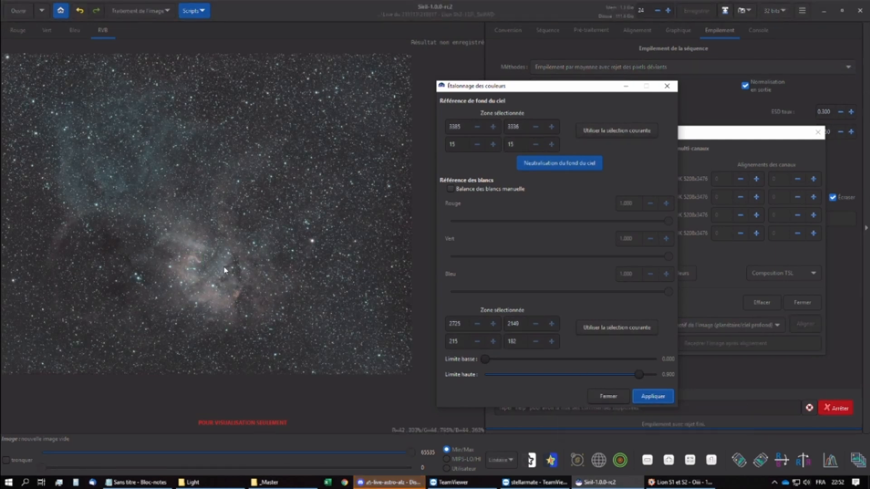
- Inspect the nebula's bright filament and nearby stars up close, comparing the RGB composite with the blue channel
scroll(193, 242, down, 1)
scroll(193, 243, up, 1)
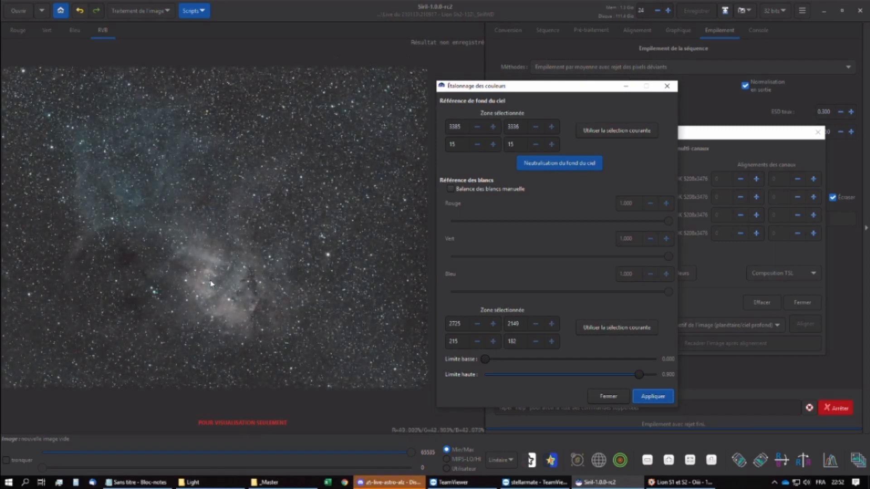
scroll(219, 290, up, 4)
scroll(220, 290, down, 3)
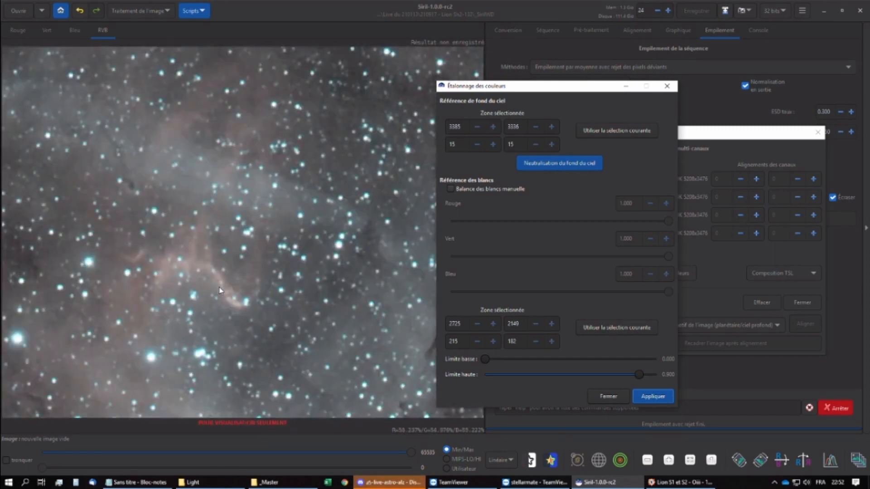
scroll(223, 302, up, 4)
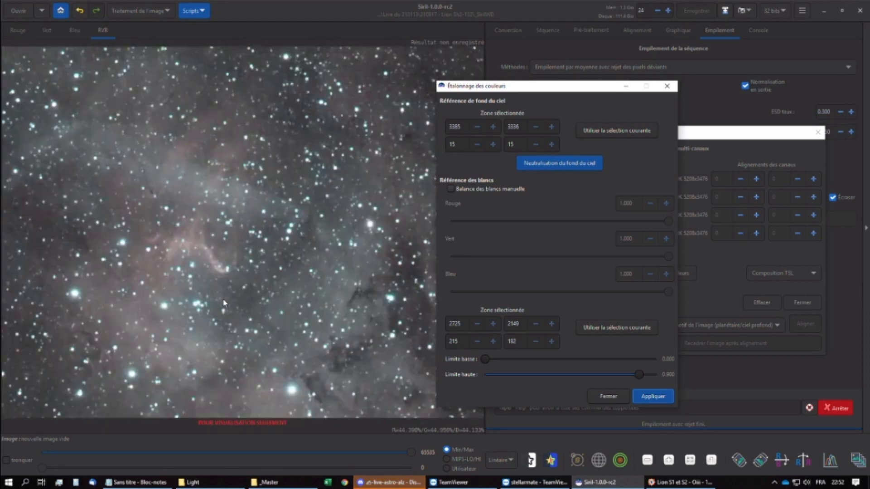
scroll(131, 122, down, 3)
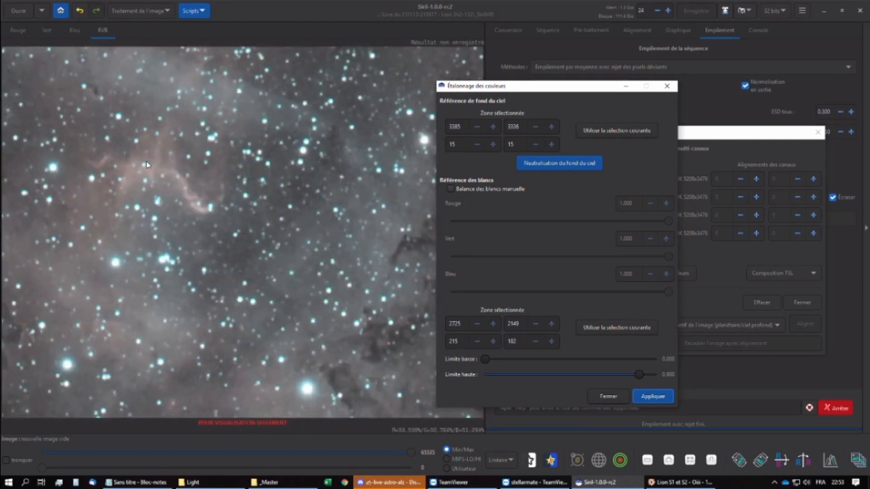
scroll(148, 166, up, 3)
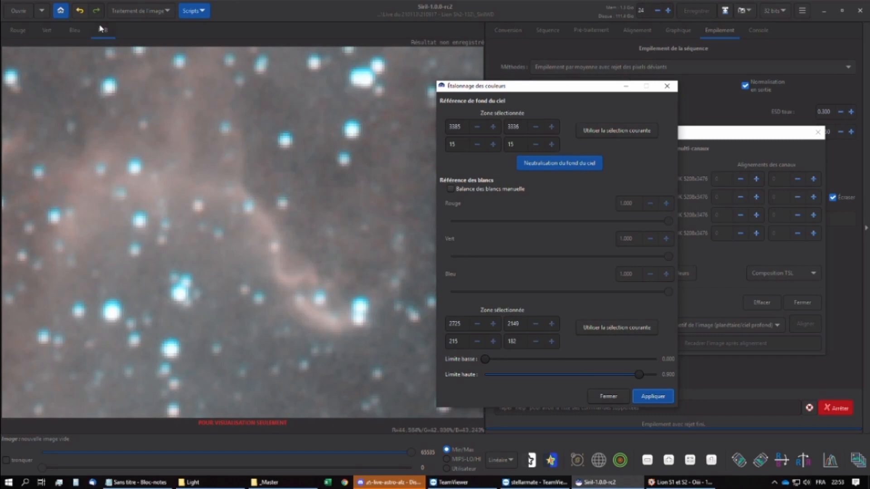
click(77, 32)
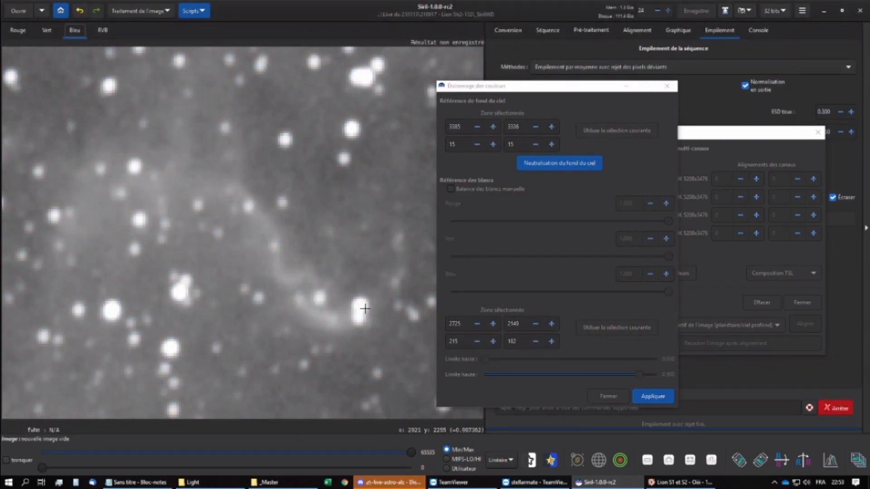
click(103, 32)
- Examine the calibrated colours across the whole nebula and its upper Oiii region, then close the colour calibration
scroll(158, 192, down, 6)
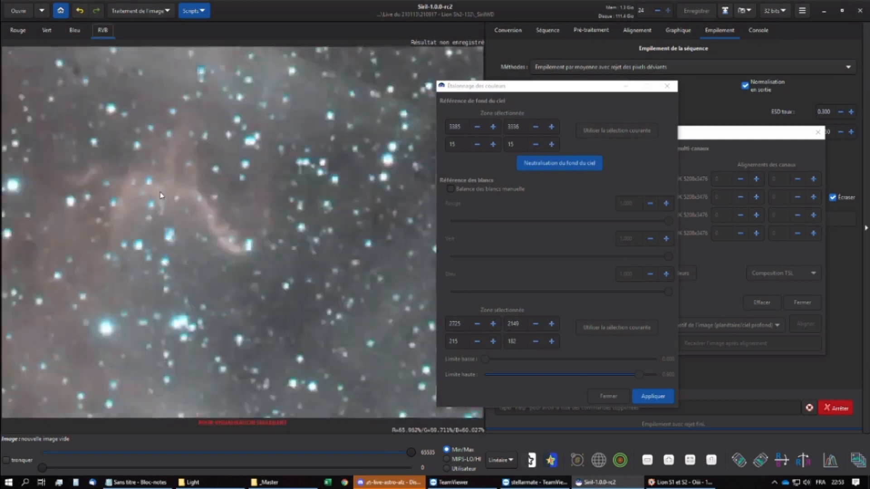
scroll(160, 196, down, 1)
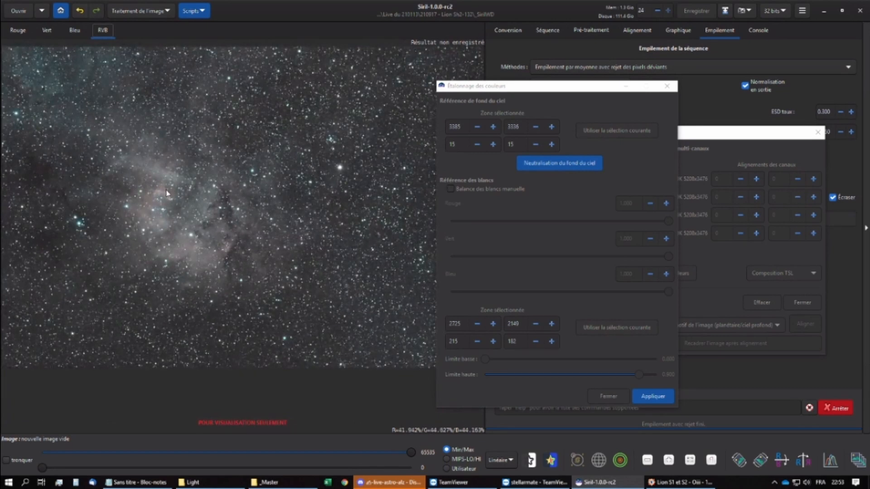
scroll(156, 189, down, 2)
scroll(83, 120, up, 1)
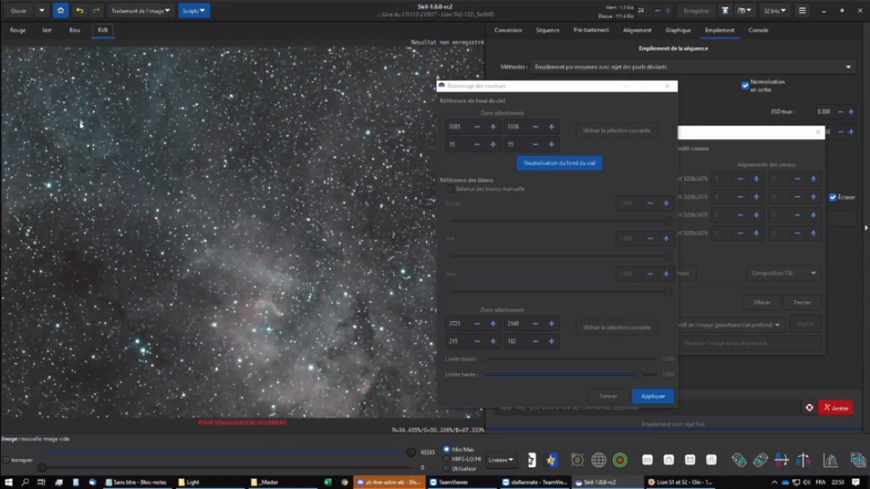
scroll(81, 117, down, 2)
scroll(35, 67, up, 2)
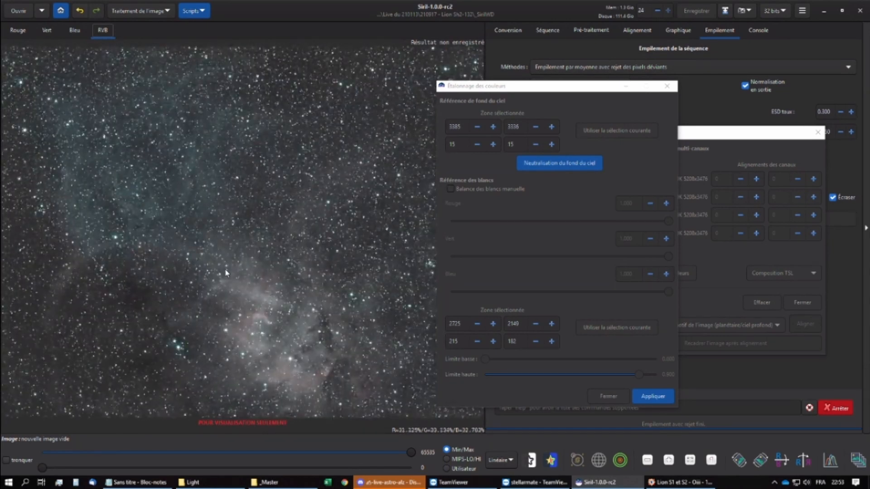
scroll(227, 273, up, 1)
scroll(234, 329, down, 1)
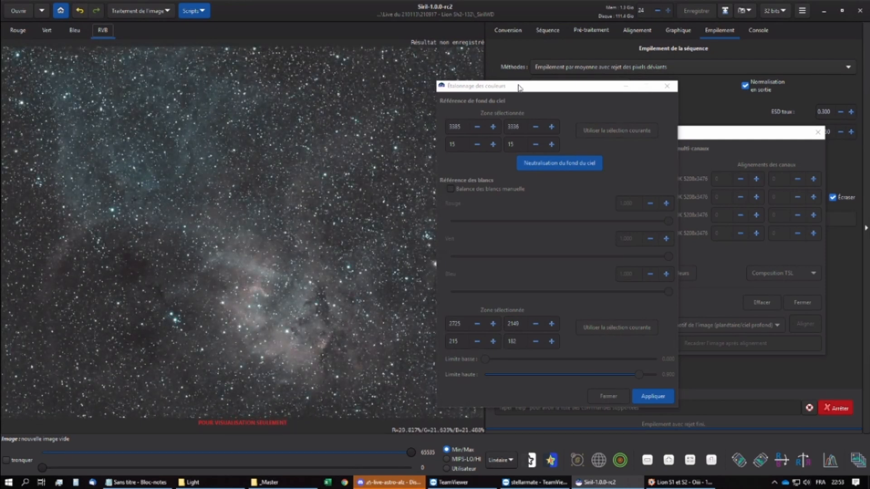
drag(518, 86, 553, 87)
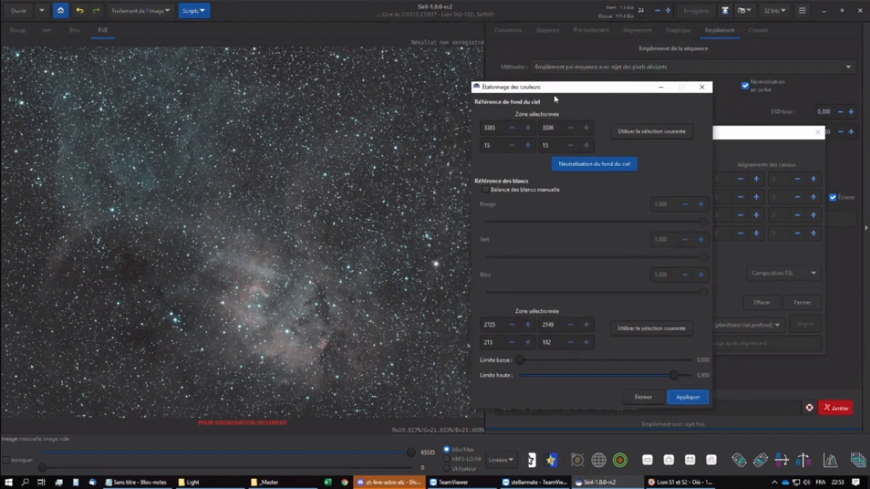
click(643, 397)
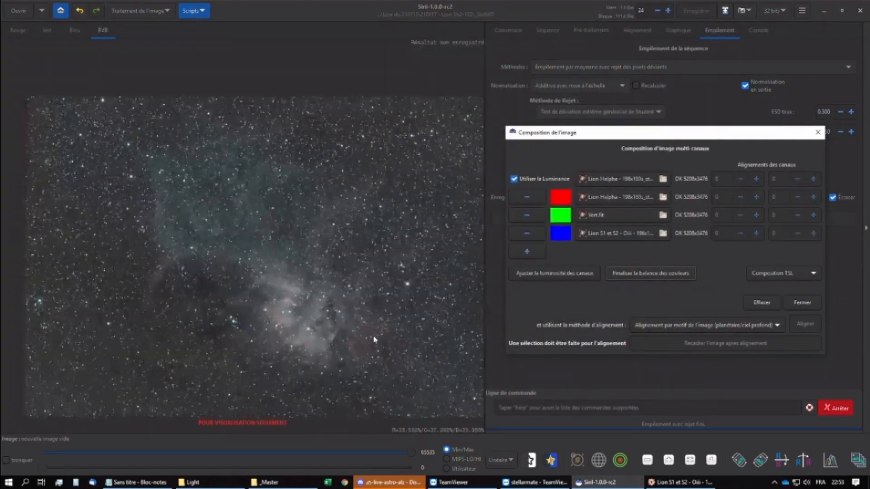
- Remove the green noise from the composite with SCNR, using average neutral protection and preserved luminosity
click(144, 10)
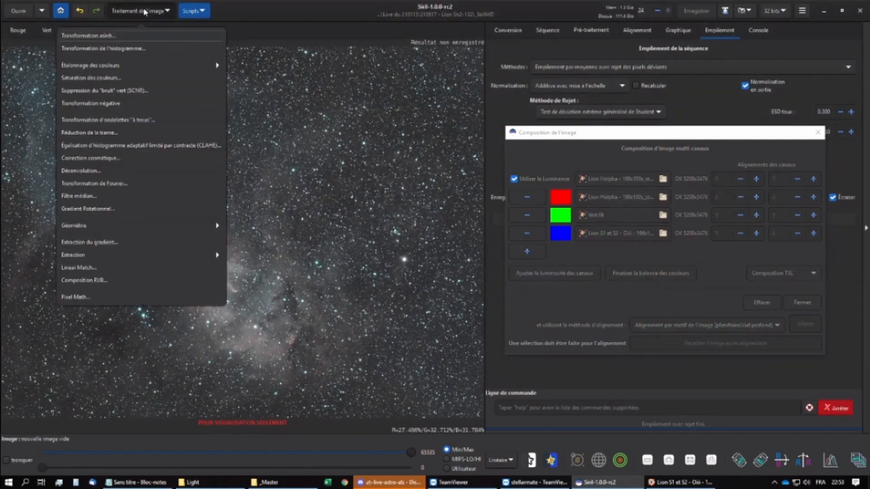
click(120, 90)
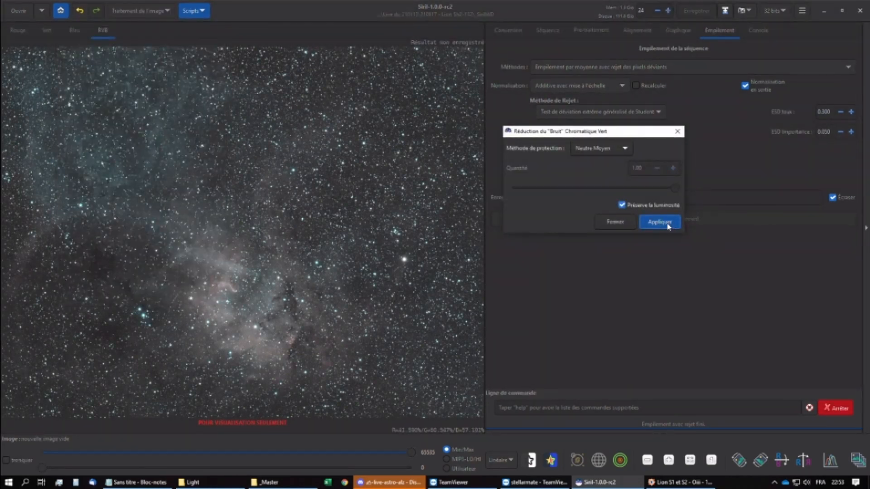
click(660, 222)
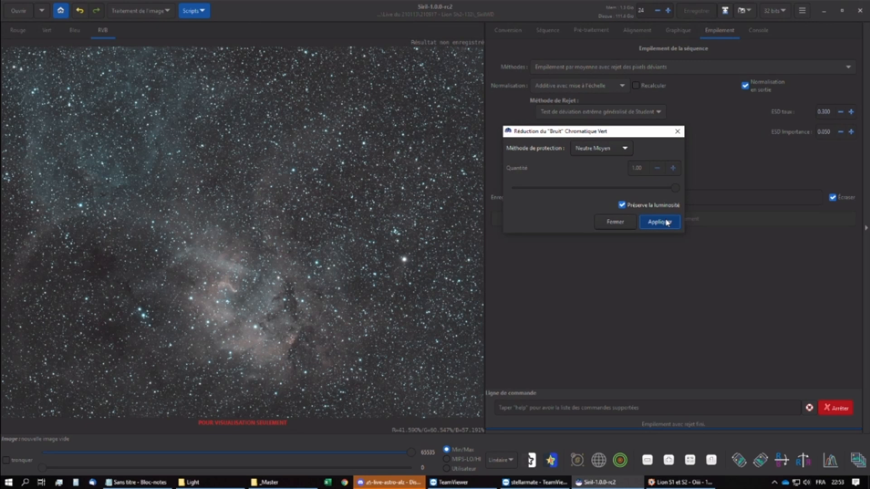
click(667, 222)
click(601, 217)
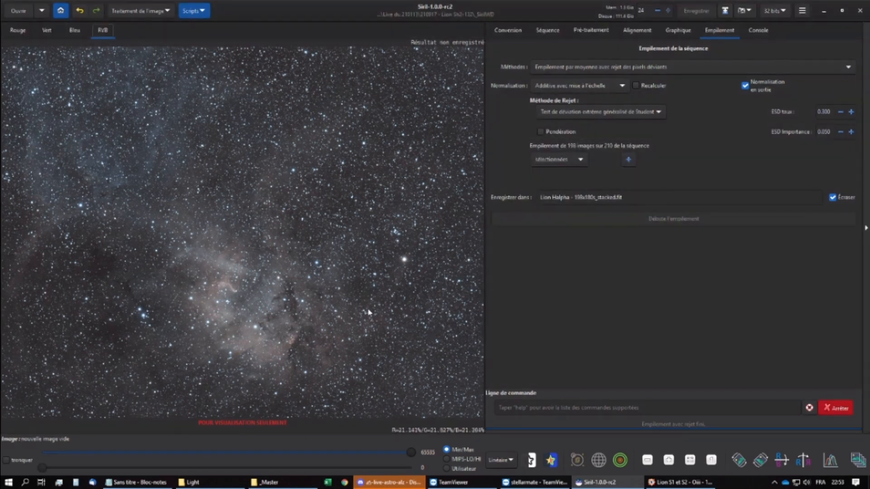
scroll(368, 310, up, 1)
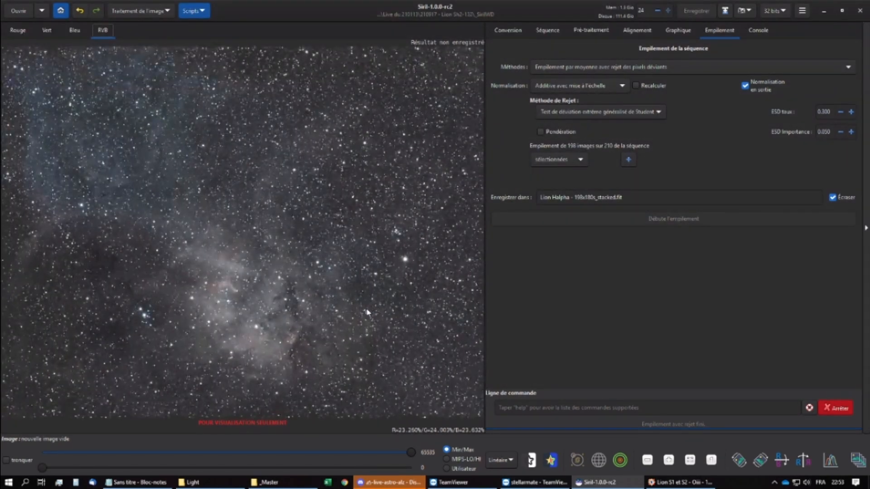
- Open the colour saturation adjustment on the Rose-Rouge / Rouge-Orange hue and set the background factor to 0.01 and the amount to 0.65
click(149, 9)
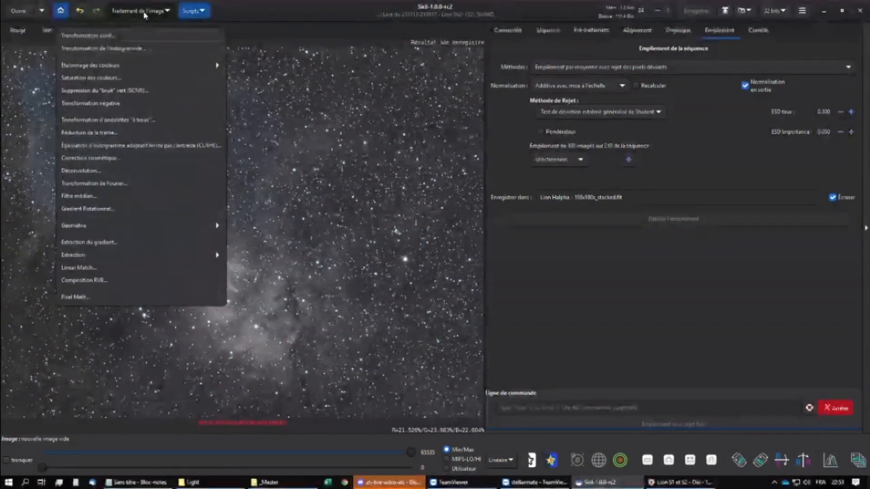
click(139, 79)
drag(422, 180, 546, 184)
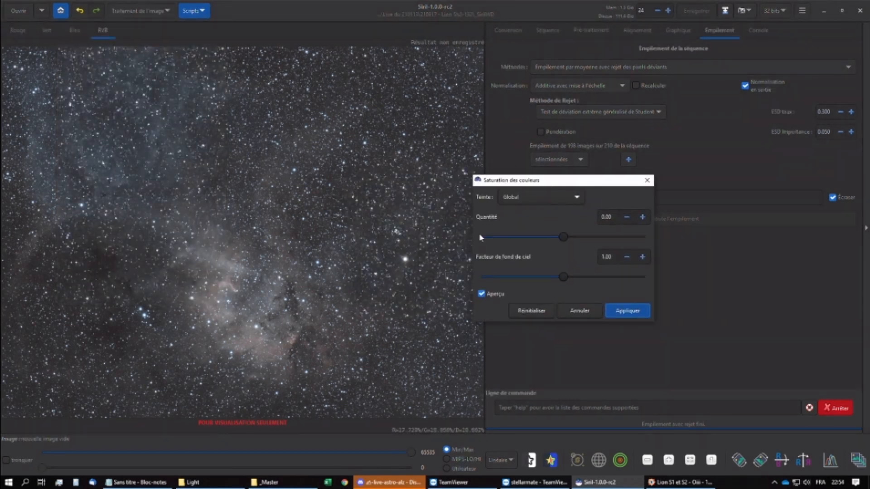
click(545, 199)
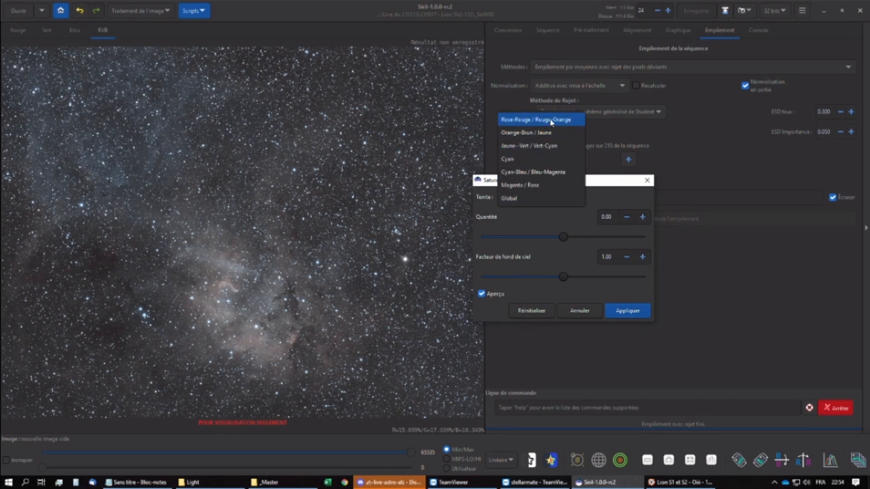
click(573, 120)
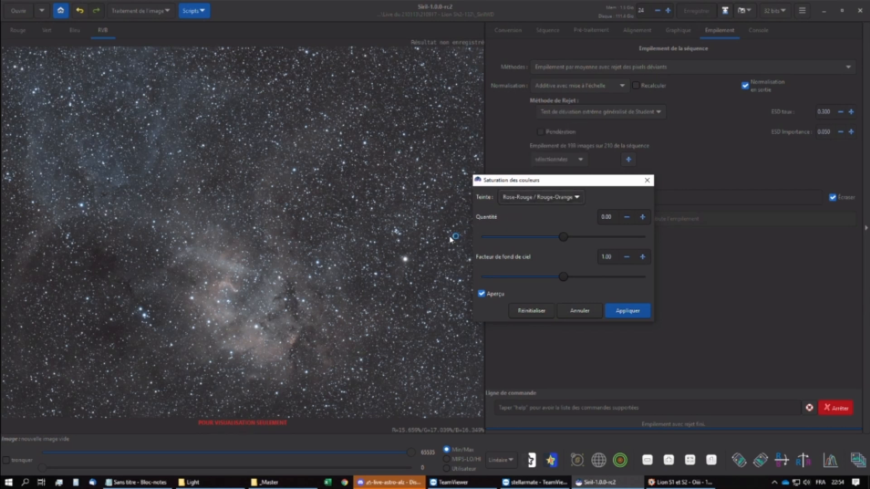
click(559, 200)
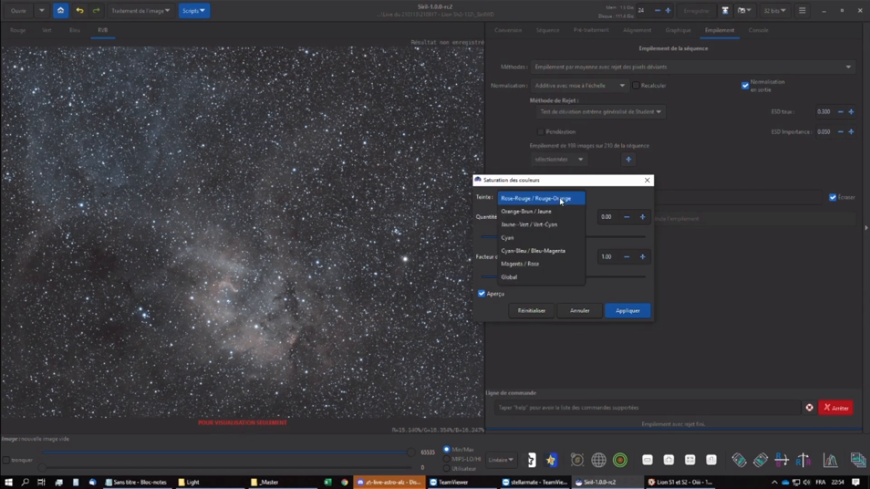
click(560, 199)
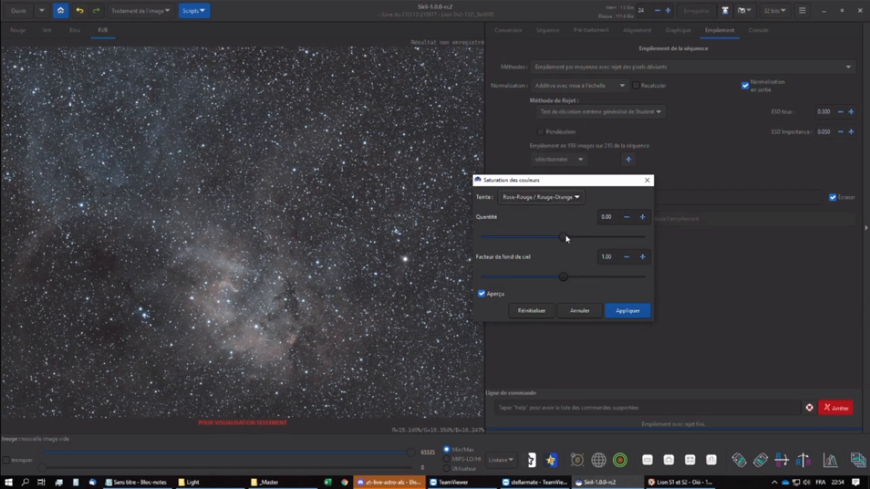
drag(563, 278, 485, 278)
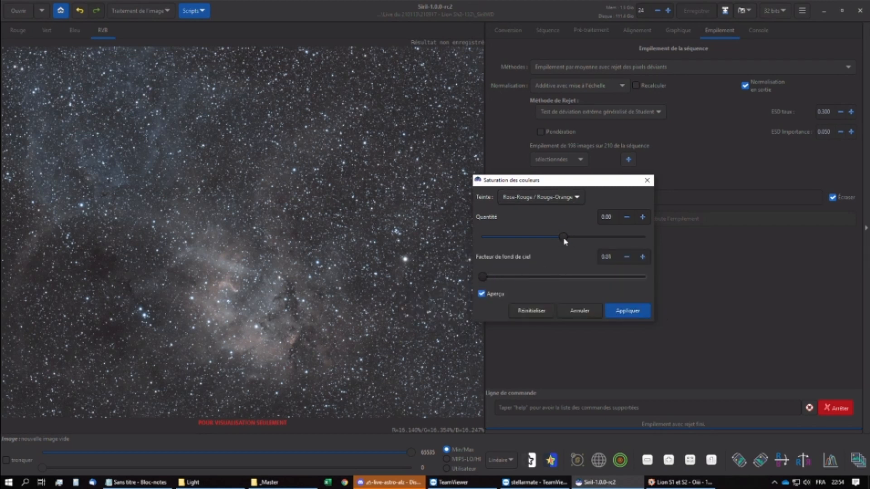
drag(565, 241, 617, 243)
- Switch the saturation hue to Orange-Brun / Jaune, check the preview on the nebula up close, and apply it
click(551, 199)
click(538, 209)
scroll(288, 340, up, 4)
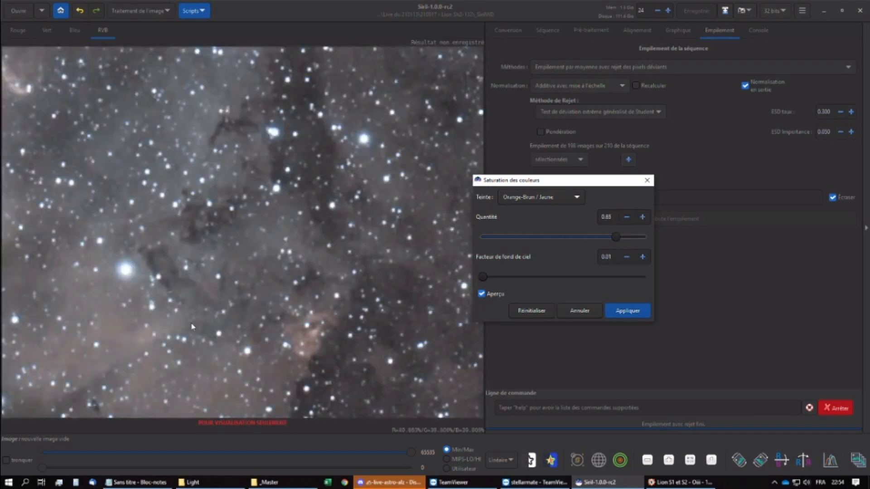
scroll(191, 323, down, 3)
scroll(141, 305, down, 2)
scroll(48, 263, up, 2)
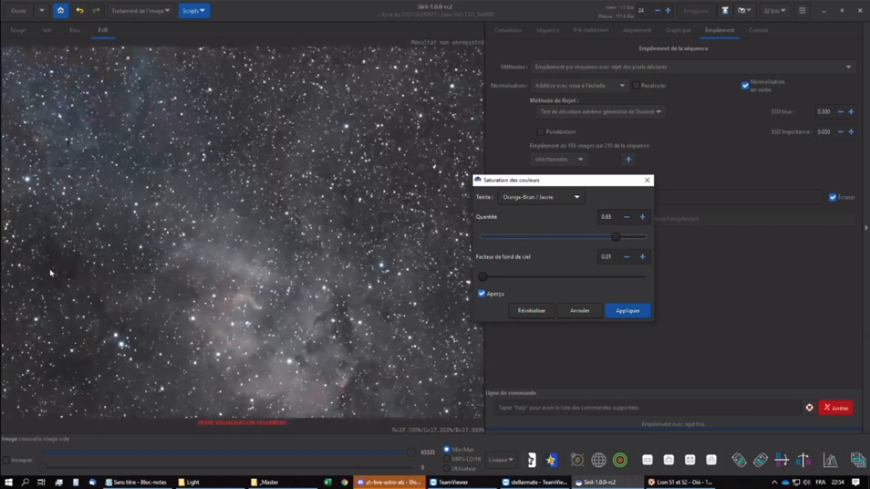
click(628, 311)
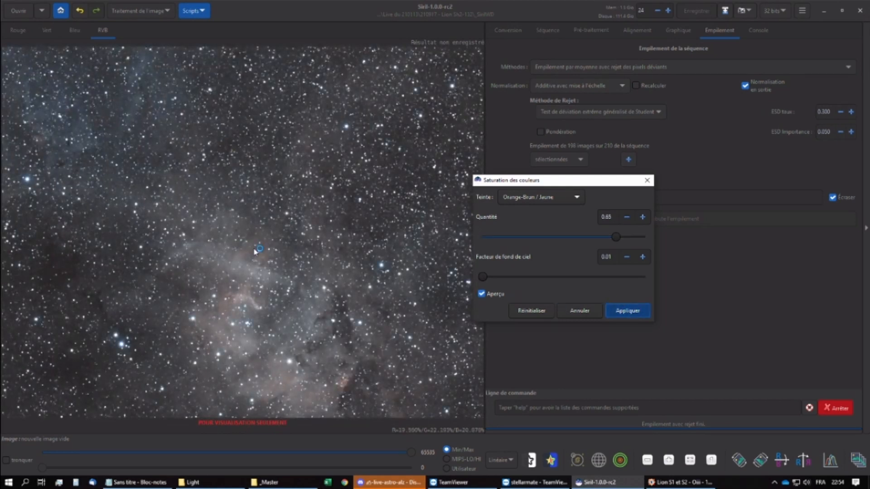
- Apply a colour saturation boost of 0.68 to the Cyan hue of the composite
click(140, 10)
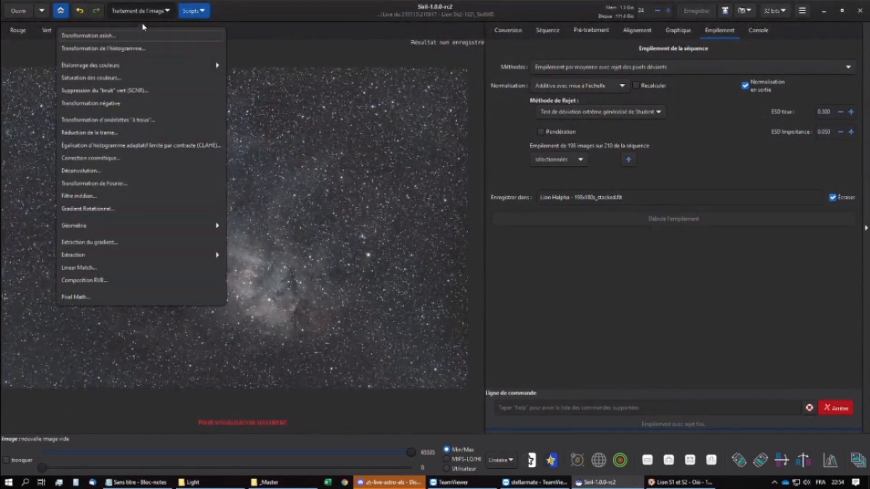
click(126, 79)
click(529, 198)
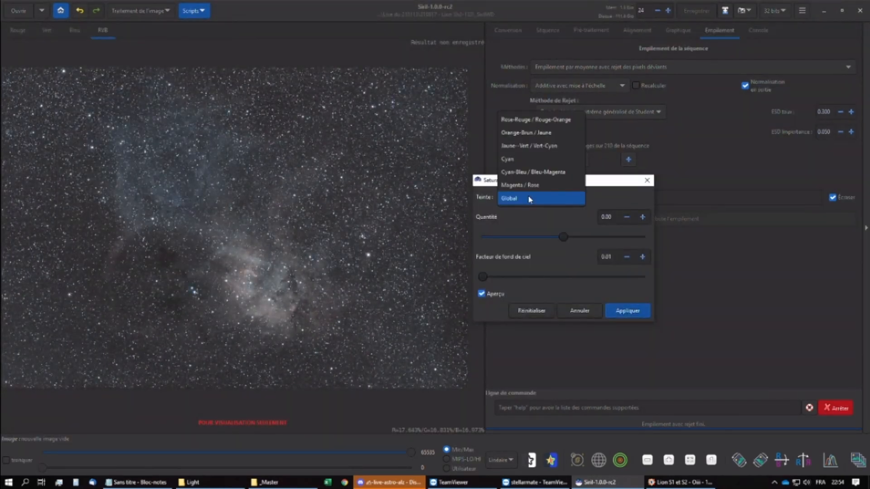
click(533, 159)
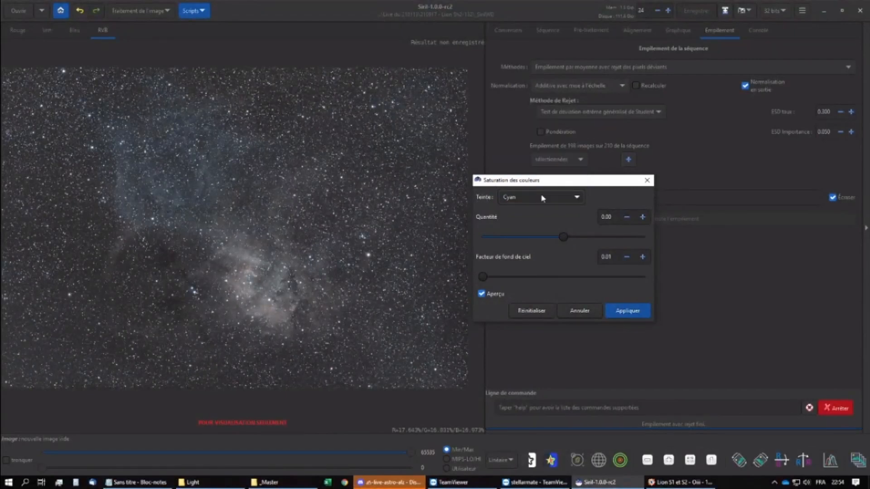
drag(564, 237, 621, 236)
click(626, 311)
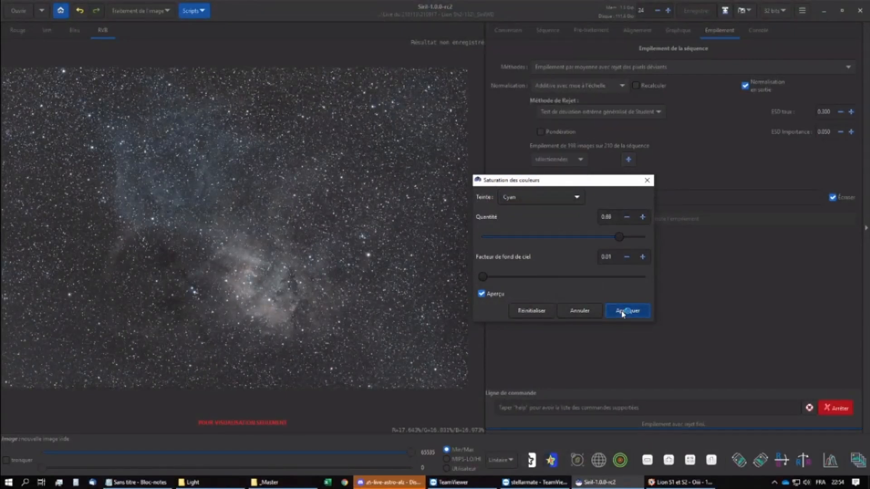
- Apply a colour saturation boost of 0.63 to the Cyan-Bleu / Bleu-Magenta hue of the composite
click(138, 11)
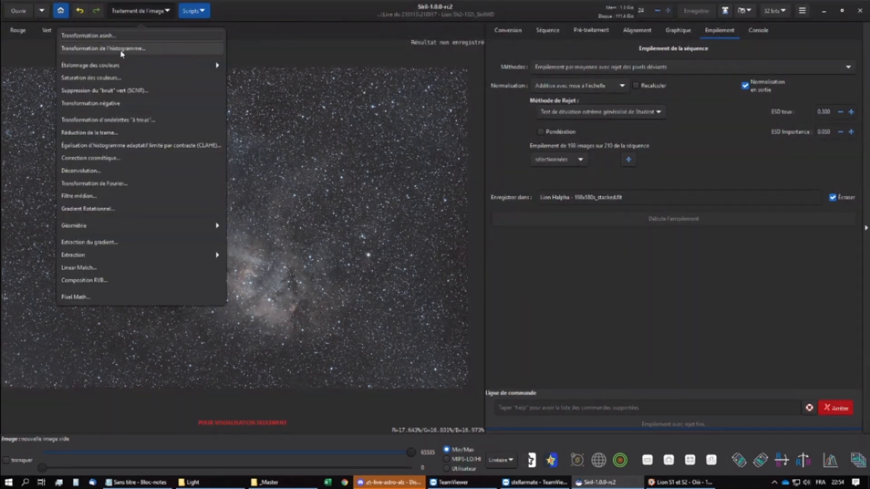
click(126, 76)
click(546, 197)
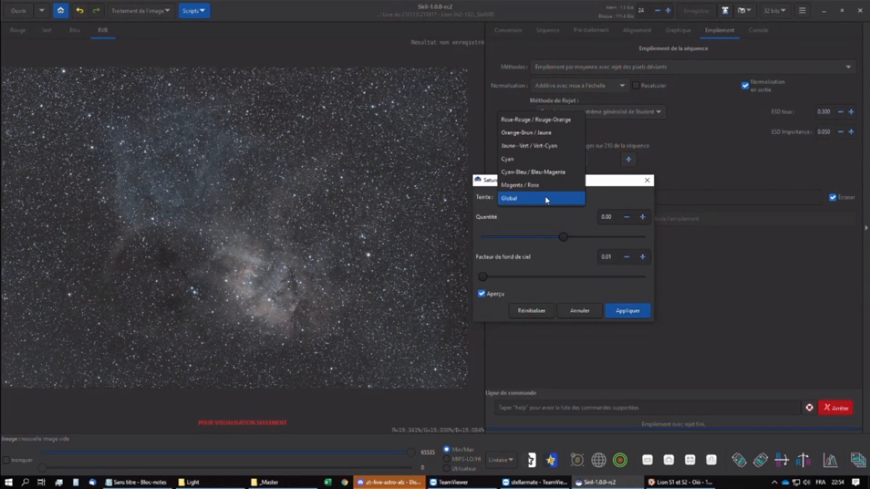
click(542, 172)
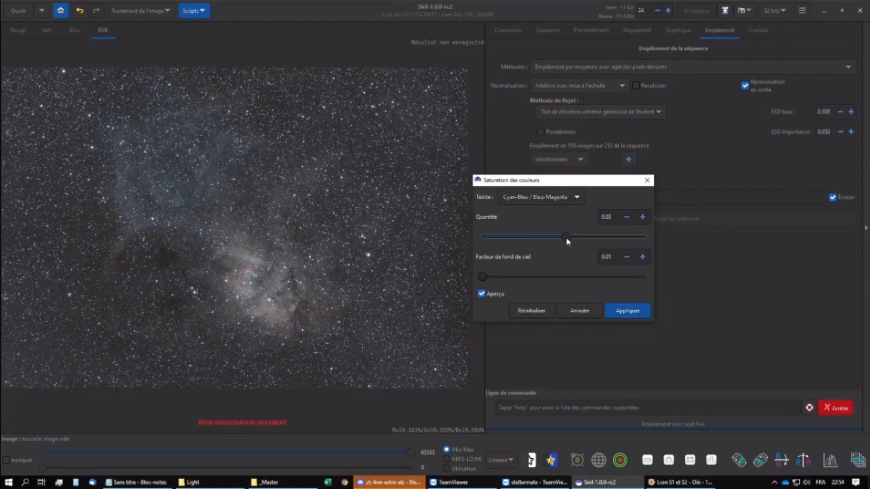
drag(565, 239, 615, 240)
click(630, 311)
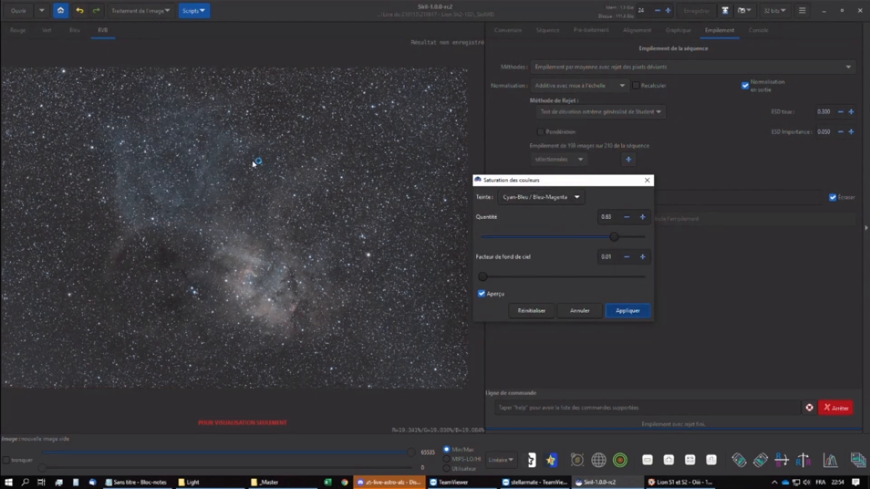
- Apply a moderate Global saturation boost to the composite, judging the preview on the nebula, and check the whole image
click(150, 13)
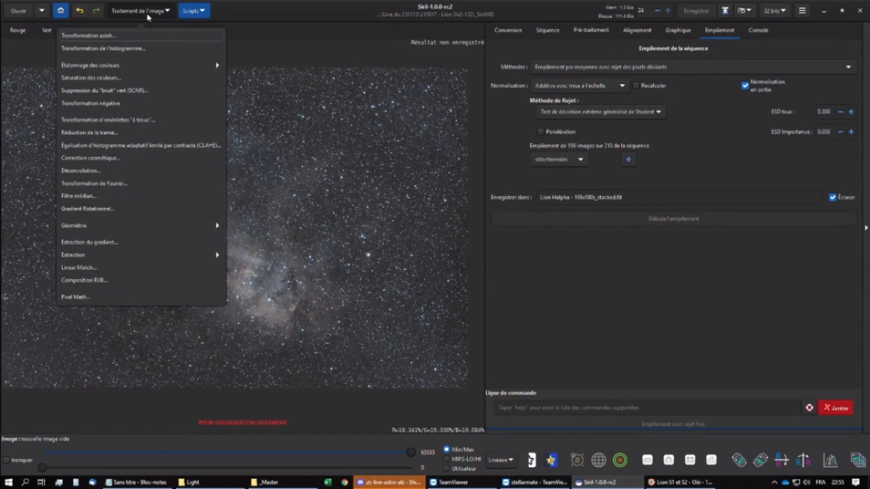
click(132, 79)
drag(566, 238, 613, 241)
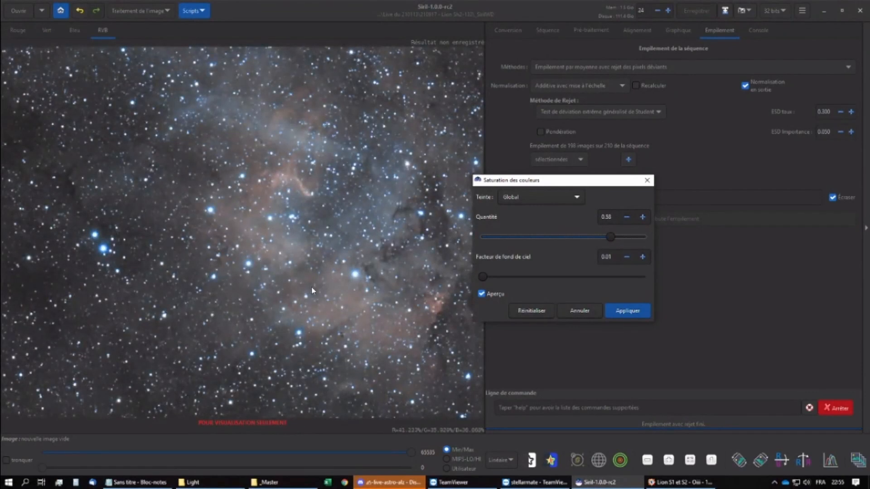
drag(610, 237, 597, 236)
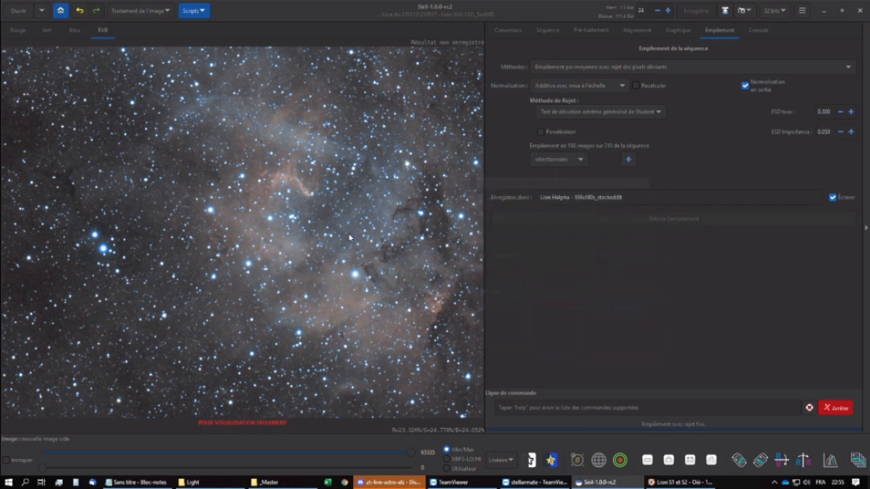
scroll(352, 232, down, 5)
scroll(389, 195, up, 2)
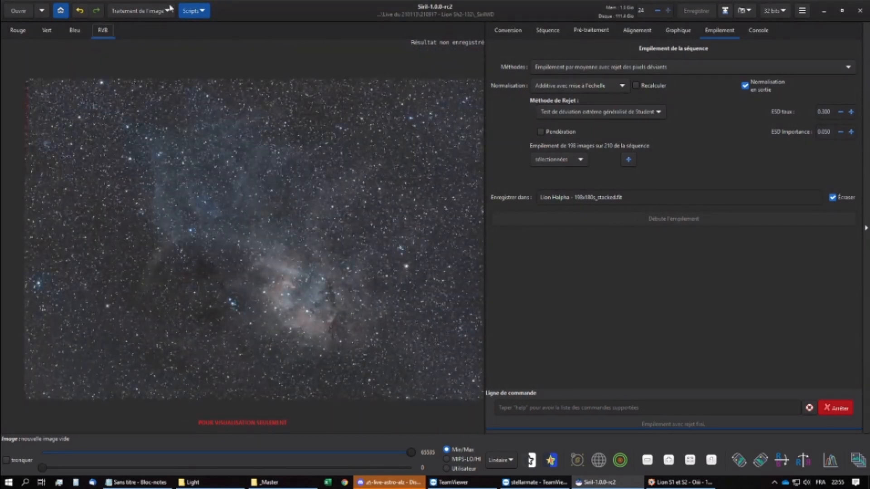
- Review which stacks feed the luminance, red, green and blue channels in the RGB composition, and close it
click(142, 11)
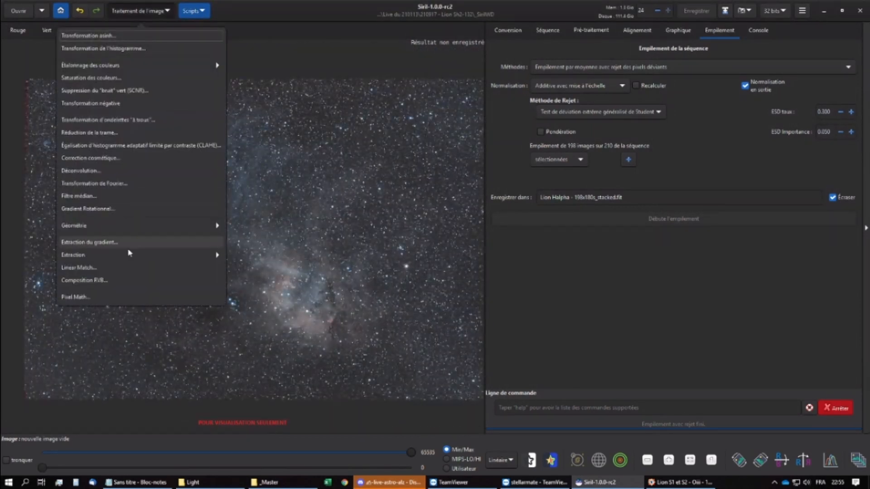
click(127, 281)
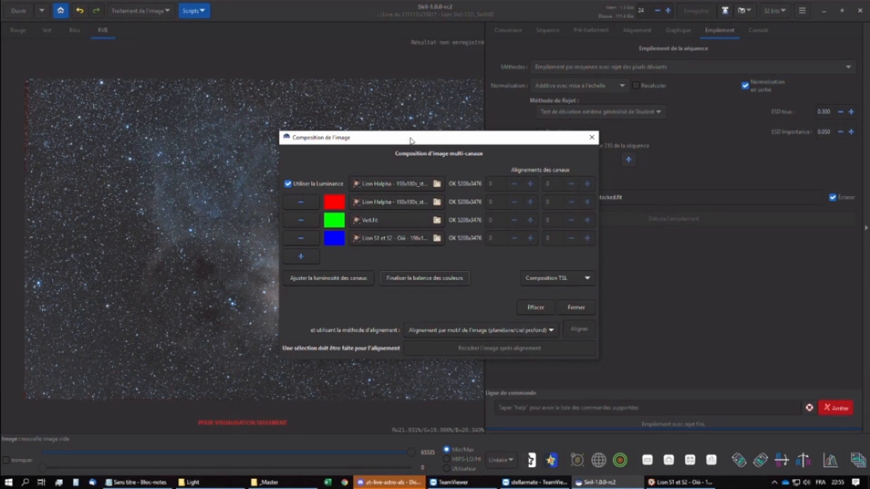
drag(414, 138, 474, 146)
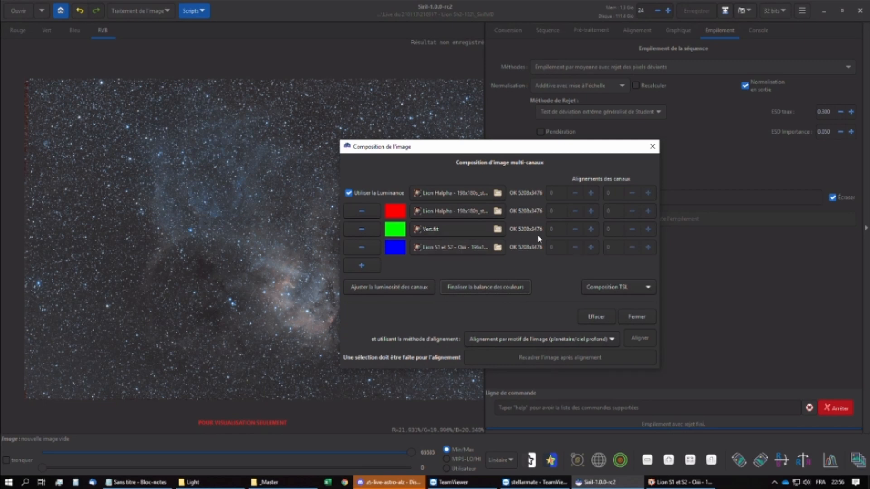
click(638, 317)
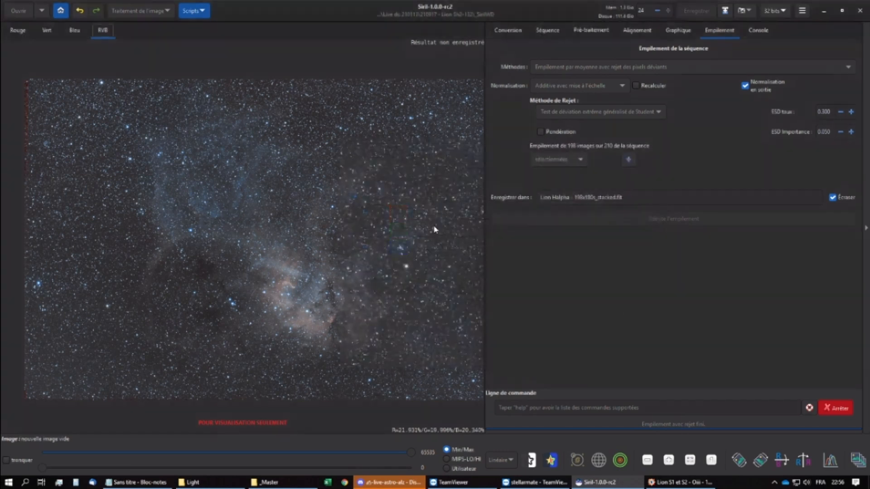
- Save the composite as 32-bit floating-point FITS "Résultat non enregistré.fit" in the 210917 - Lion Sh2-132 folder and again in _SirilWD
click(726, 11)
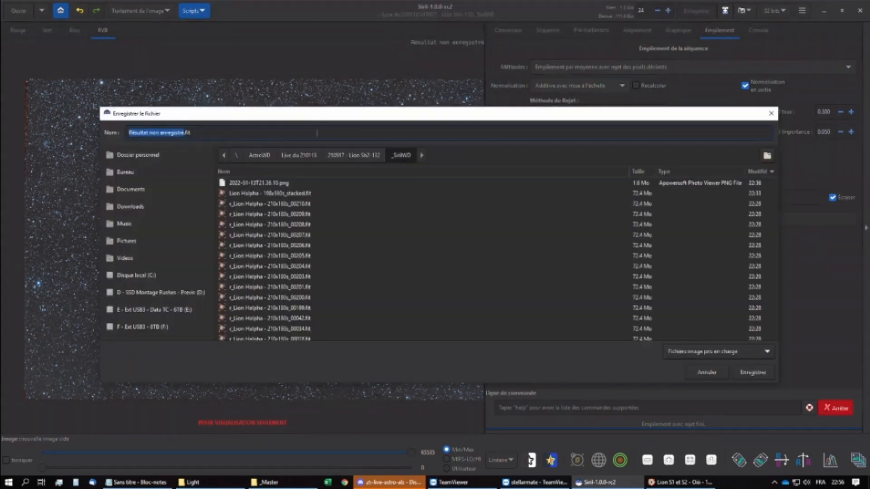
click(339, 154)
double_click(257, 182)
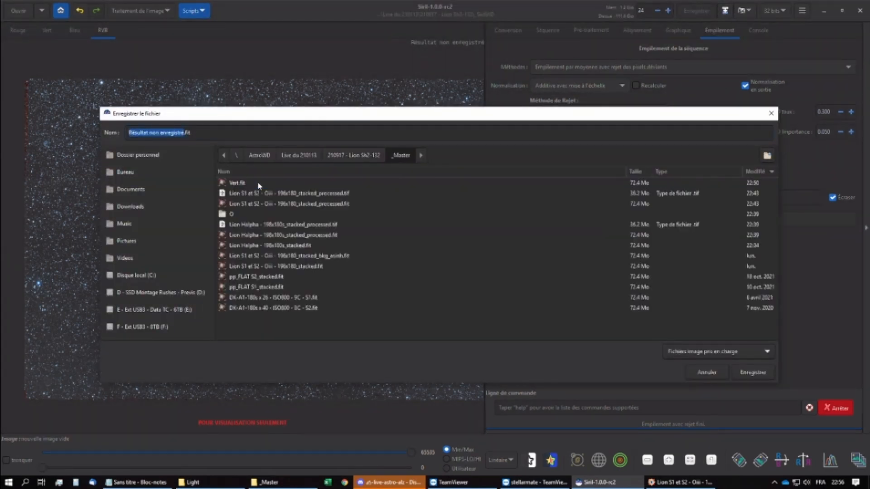
click(354, 155)
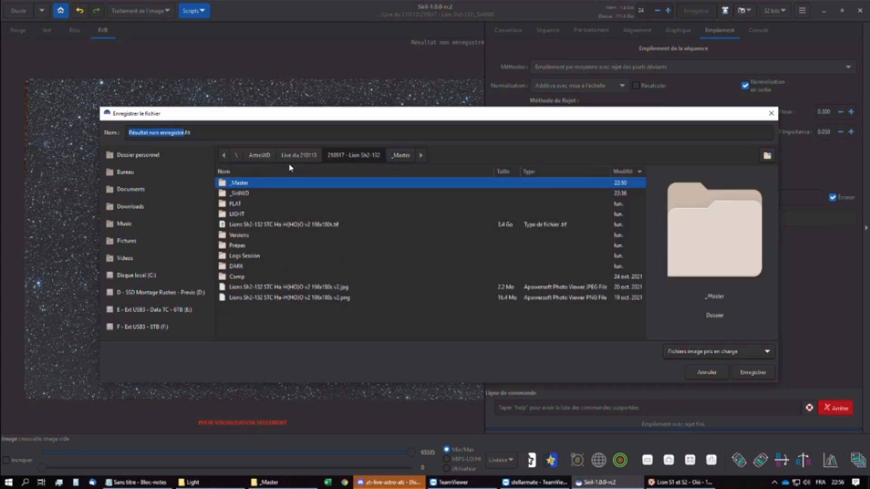
click(317, 157)
click(340, 156)
key(End)
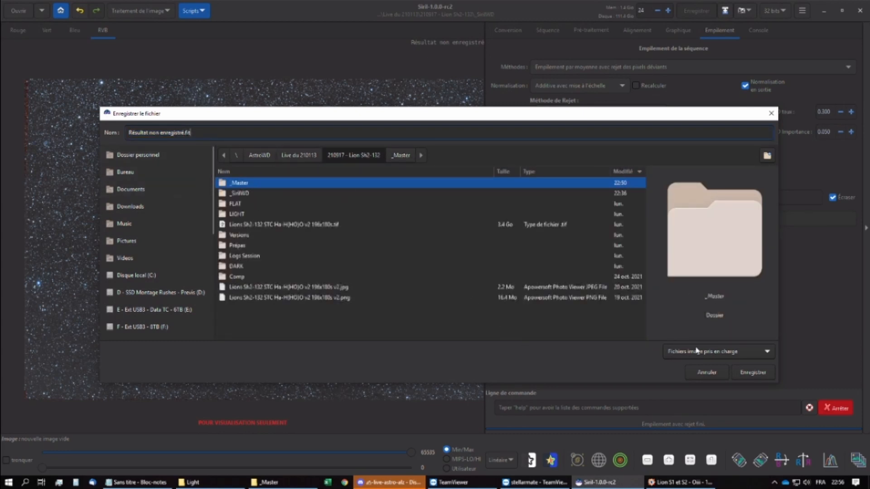
click(752, 372)
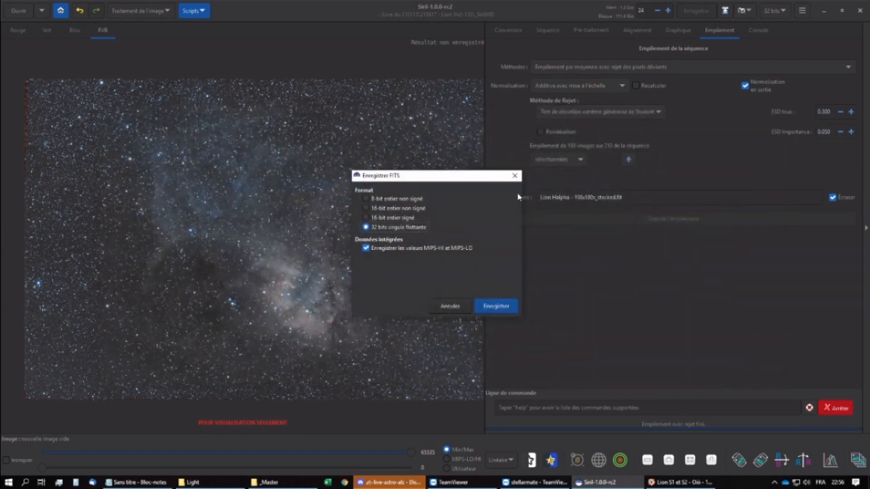
click(497, 306)
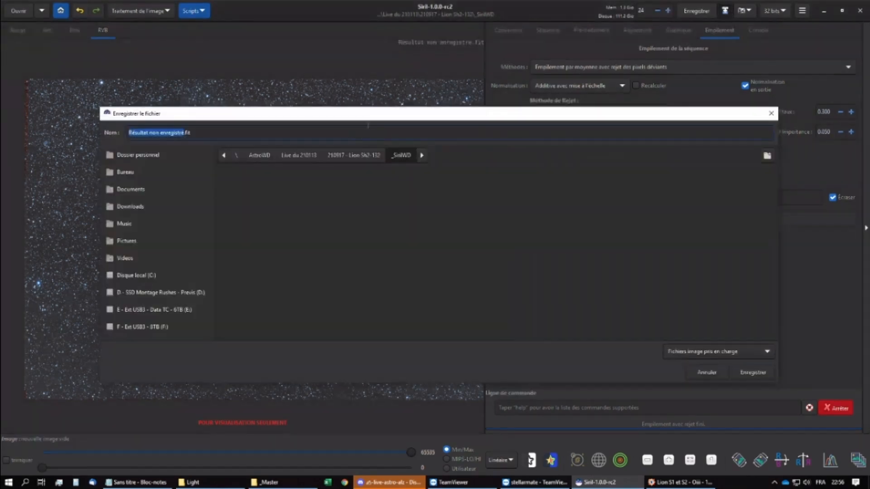
click(752, 372)
click(502, 306)
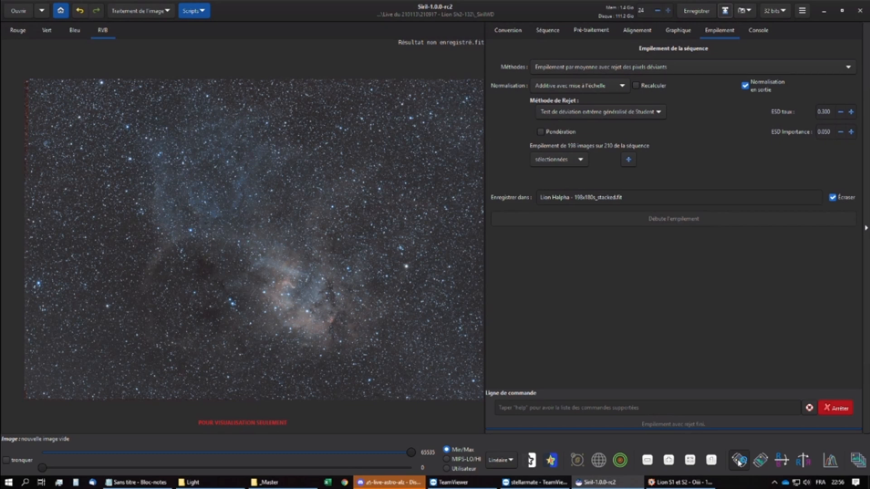
- Rotate the composite by 180° using two successive 90° counter-clockwise rotations
click(739, 461)
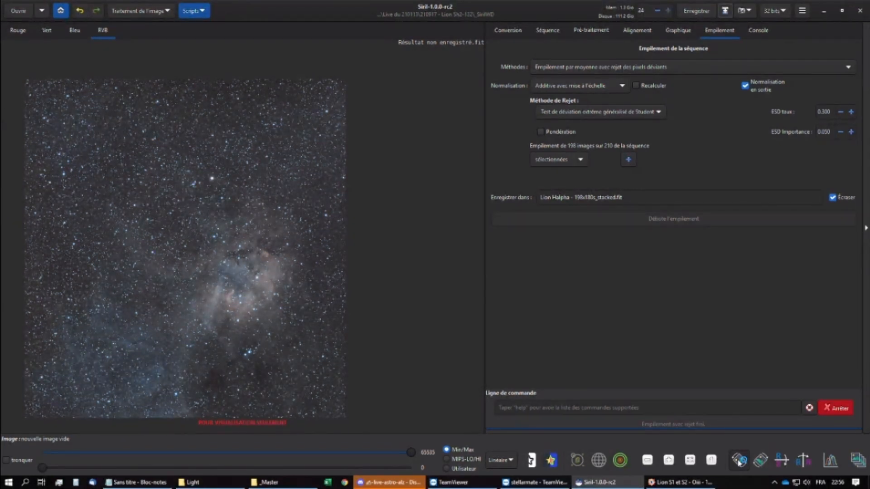
click(739, 461)
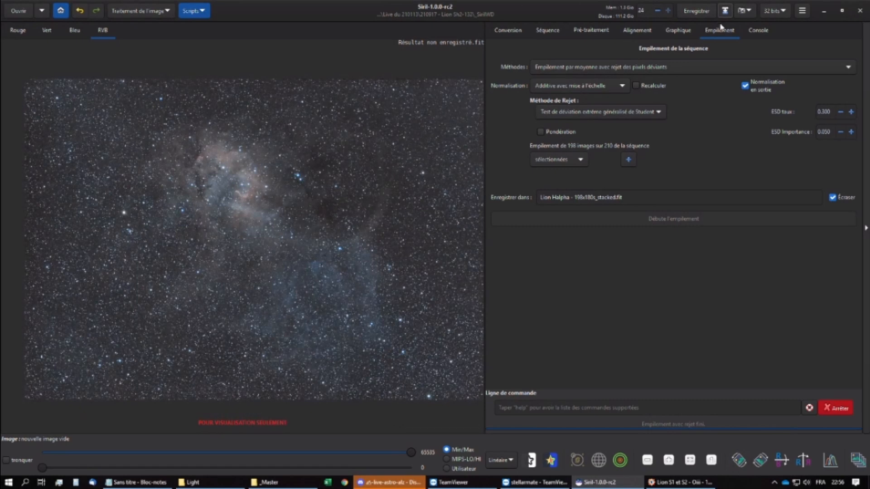
- Save the rotated composite as uncompressed 16-bit TIFF "Résultat non enregistré.tif" in the 210917 - Lion Sh2-132 folder, keeping the ICC profile embedded
click(724, 10)
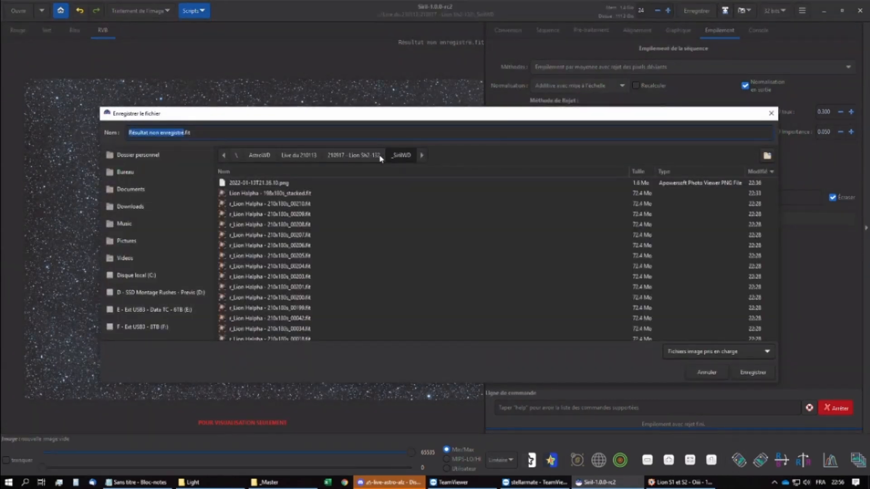
click(379, 156)
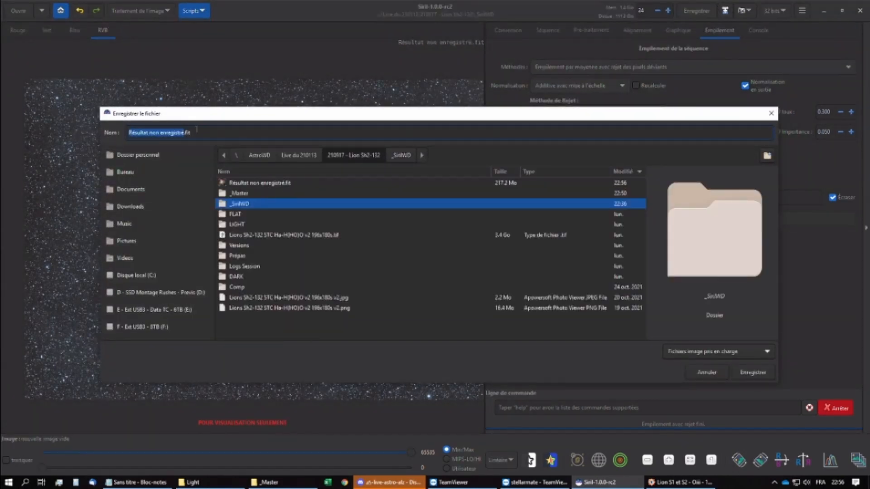
click(183, 132)
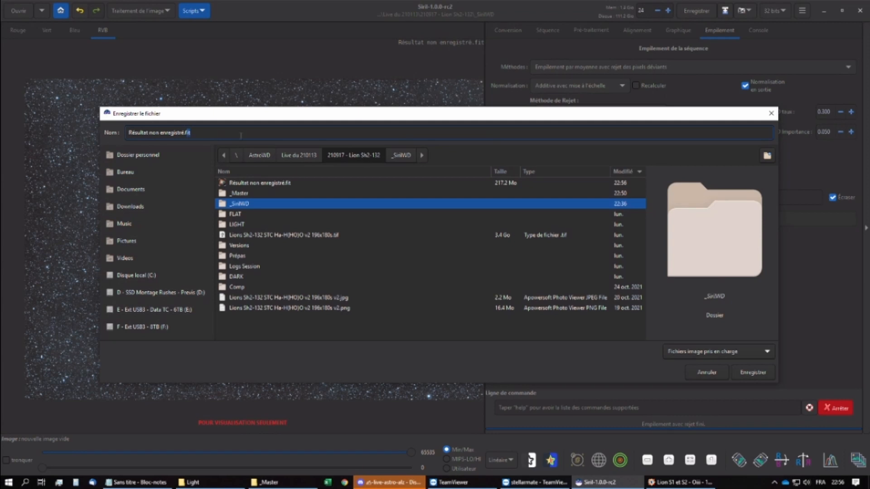
text(ti)
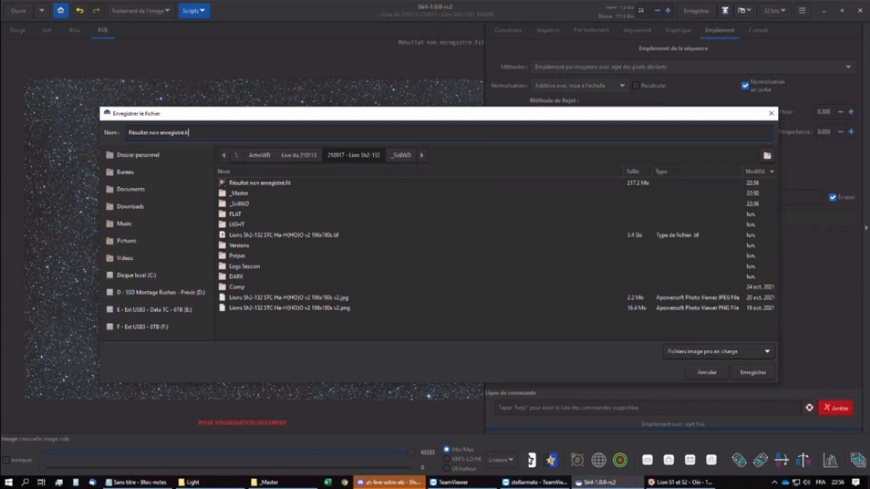
text(f)
key(Return)
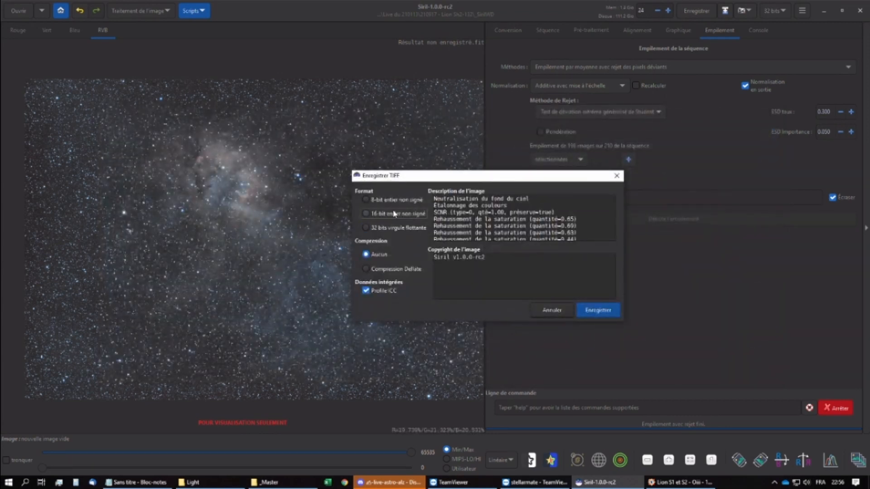
click(394, 214)
click(594, 311)
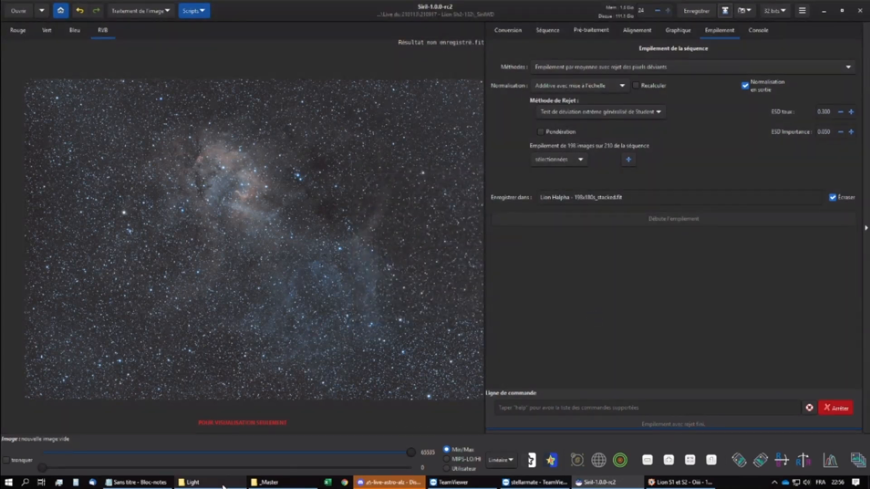
- Switch to File Explorer and open "Lions Sh2-132 STC Ha-H(HO)O v2 196x180s v2.png" from the 210917 - Lion Sh2-132 folder in FastStone Image Viewer
click(192, 482)
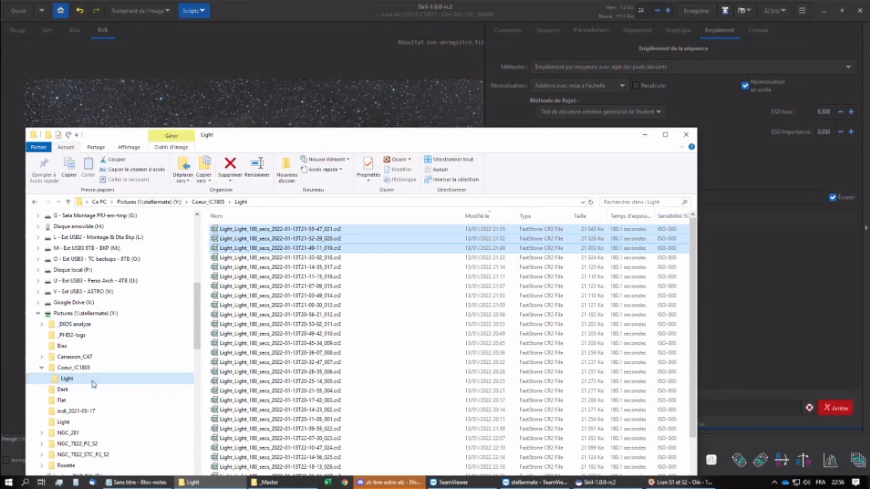
click(268, 482)
click(70, 278)
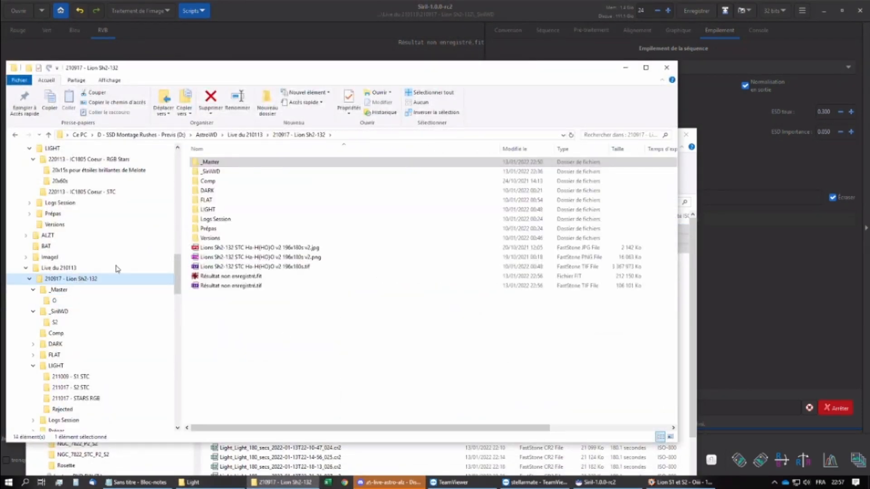
double_click(259, 257)
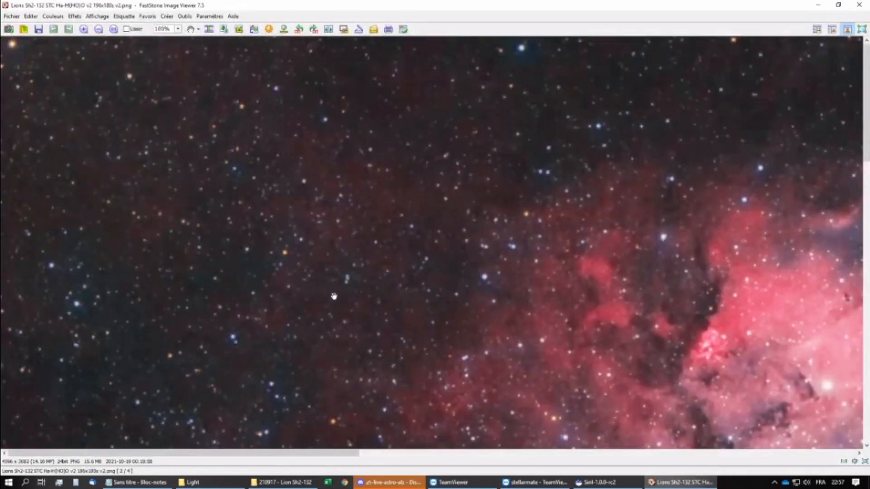
- Compare "Résultat non enregistré.tif" side by side with the earlier v2 PNG, examining the nebula's core in both images
double_click(361, 267)
click(510, 326)
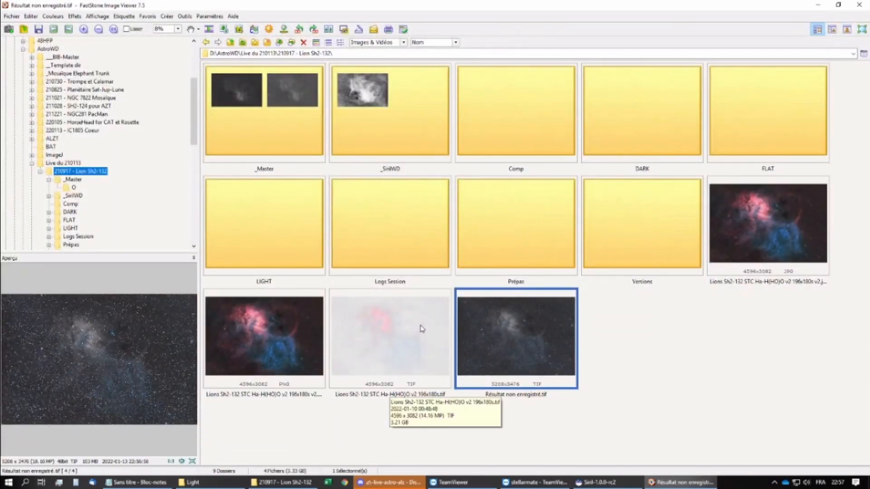
ctrl+click(286, 340)
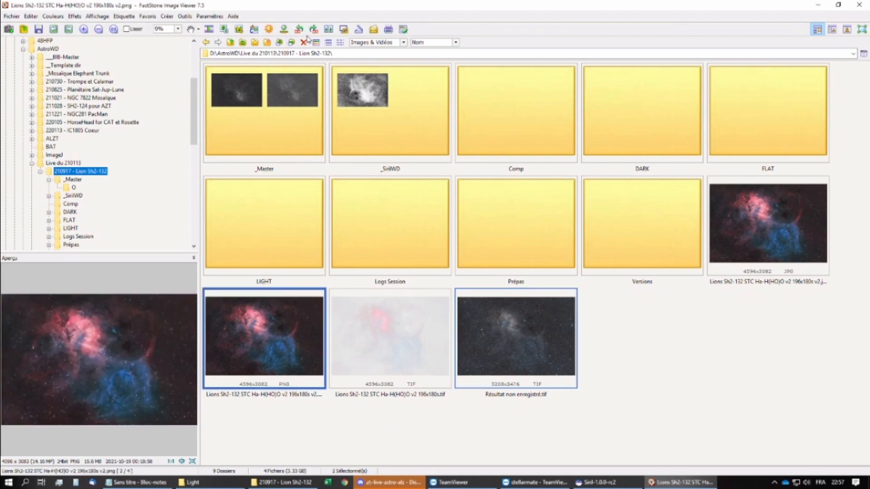
click(329, 30)
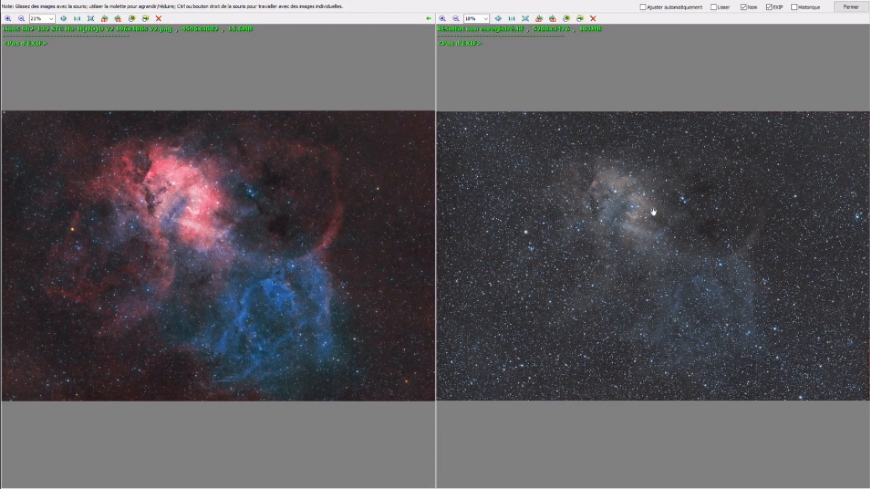
scroll(653, 211, up, 5)
scroll(309, 265, down, 6)
scroll(324, 326, up, 2)
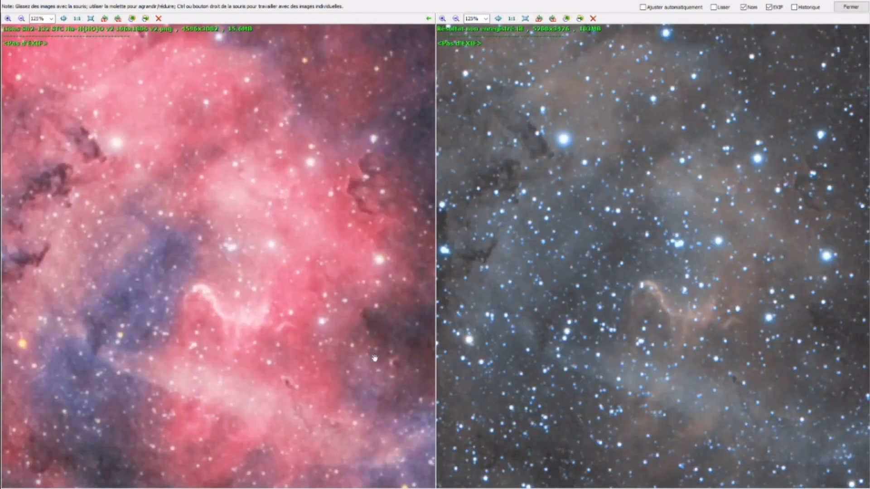
scroll(325, 337, down, 2)
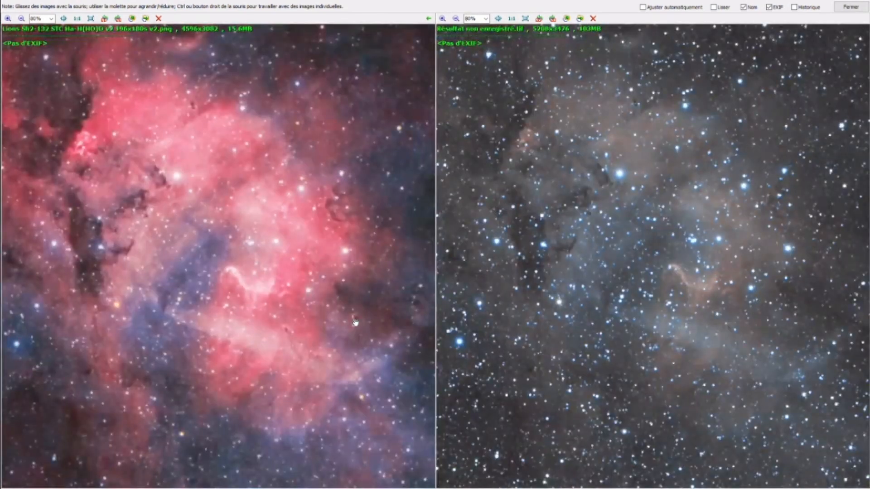